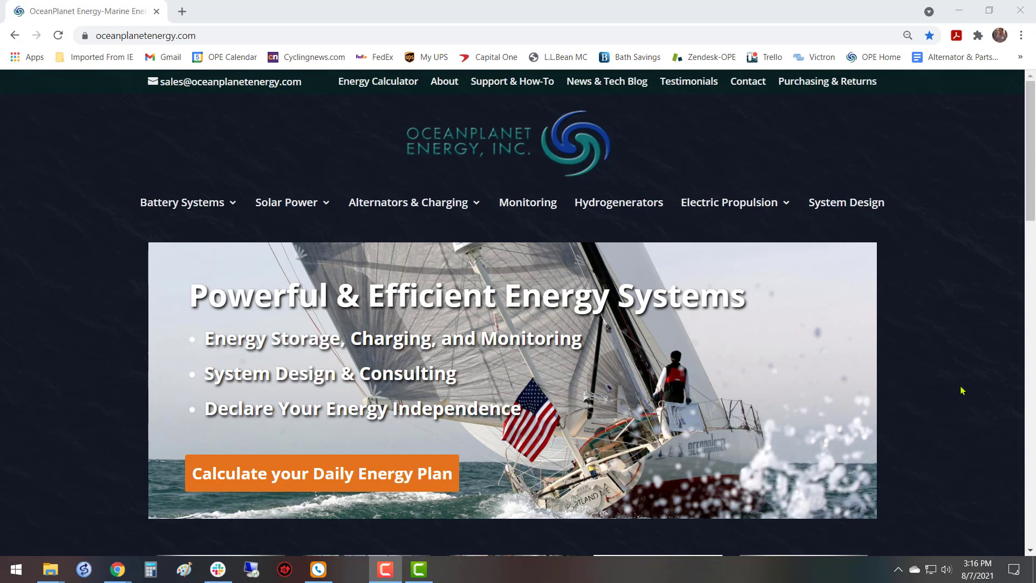
Connect the computer to the open OPE-Tether-8106 Wi-Fi network.
{"action": "left_click", "coordinate": [929, 569]}
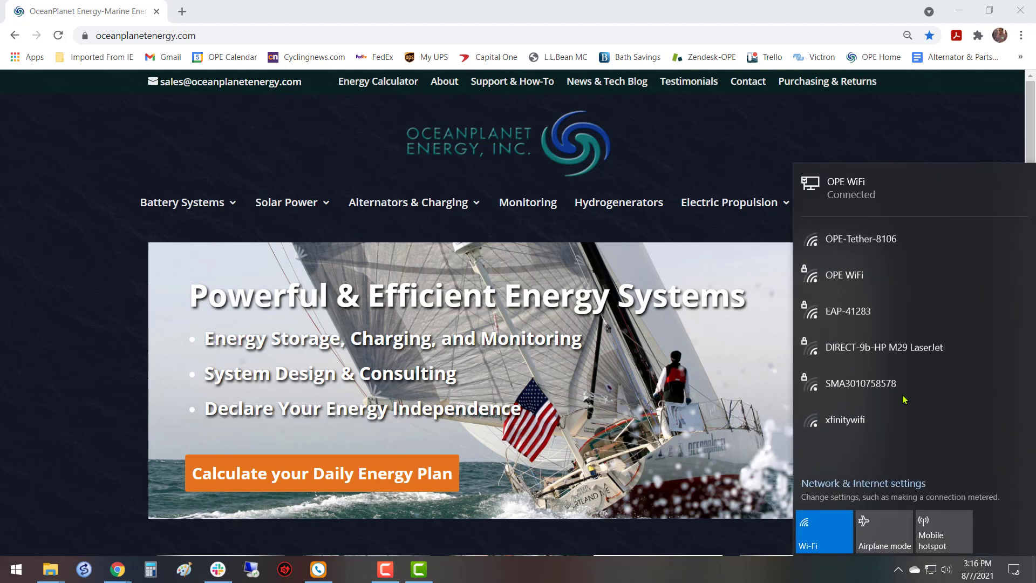
{"action": "left_click", "coordinate": [924, 239]}
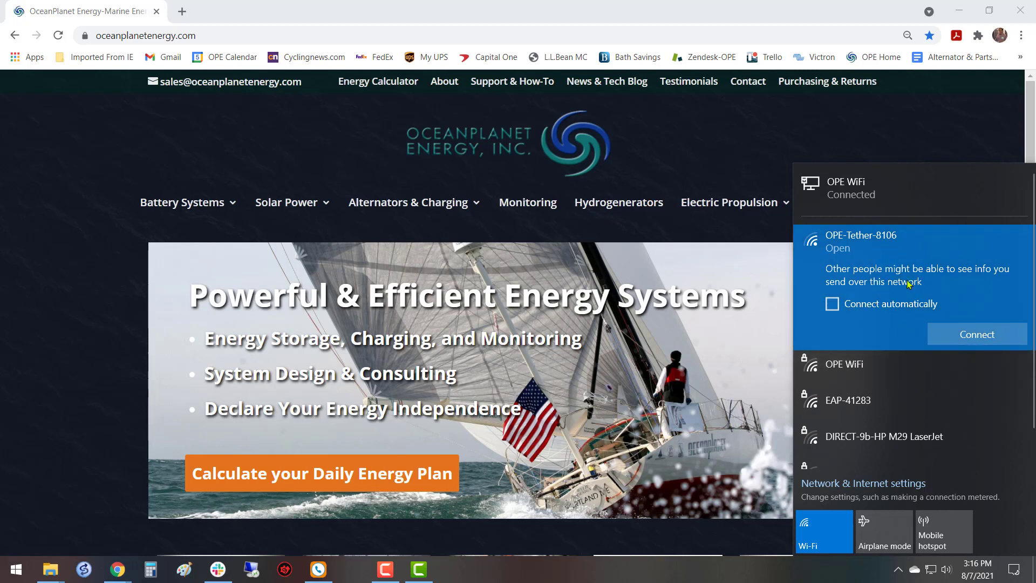
{"action": "left_click", "coordinate": [977, 336]}
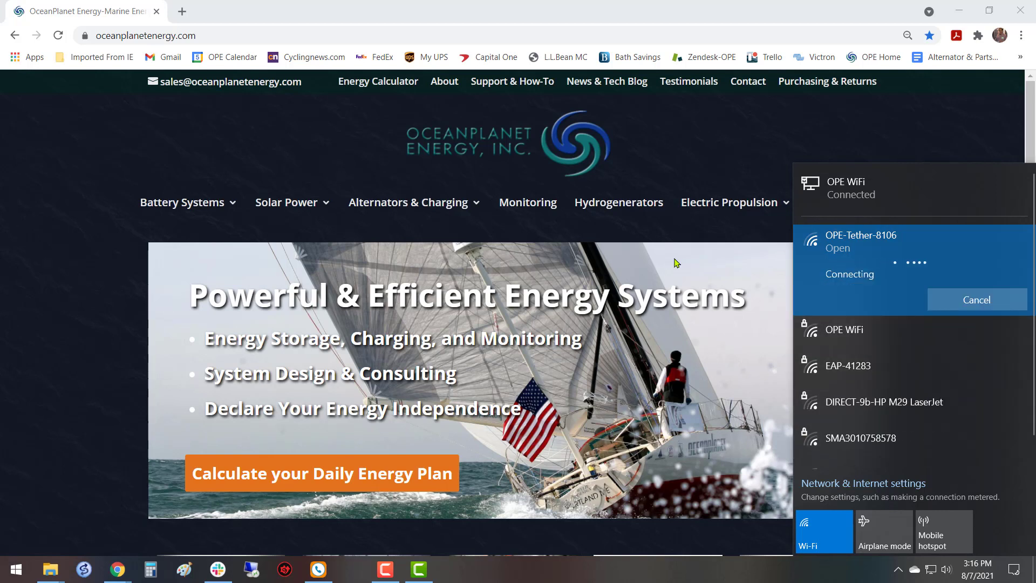
{"action": "left_click", "coordinate": [679, 118]}
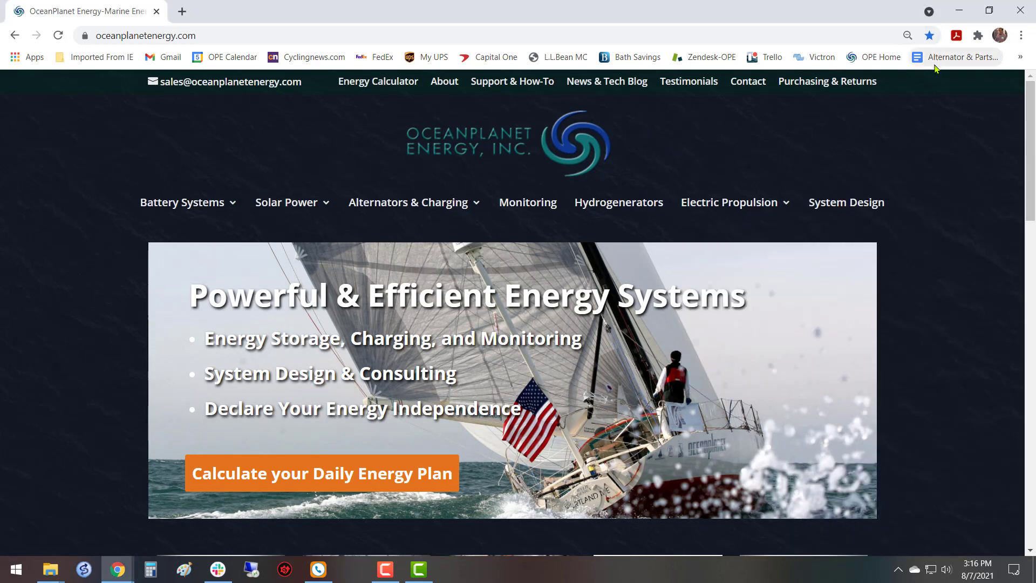
Open the bookmarked OPE-Tether2 - LuCI page, log in as admin with the account password and dismiss the password warning.
{"action": "left_click", "coordinate": [1020, 56]}
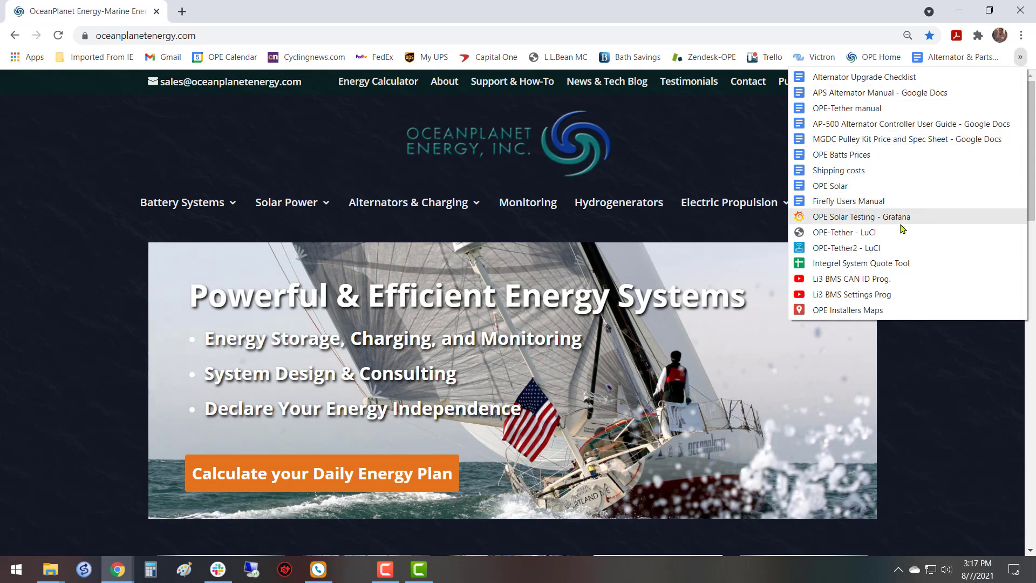
{"action": "left_click", "coordinate": [873, 249]}
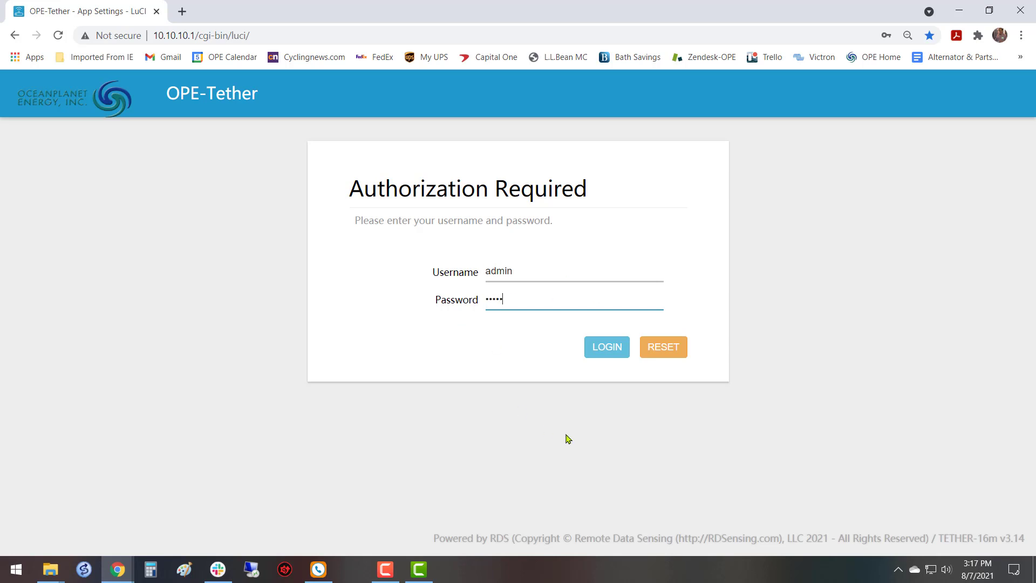
{"action": "left_click", "coordinate": [595, 353]}
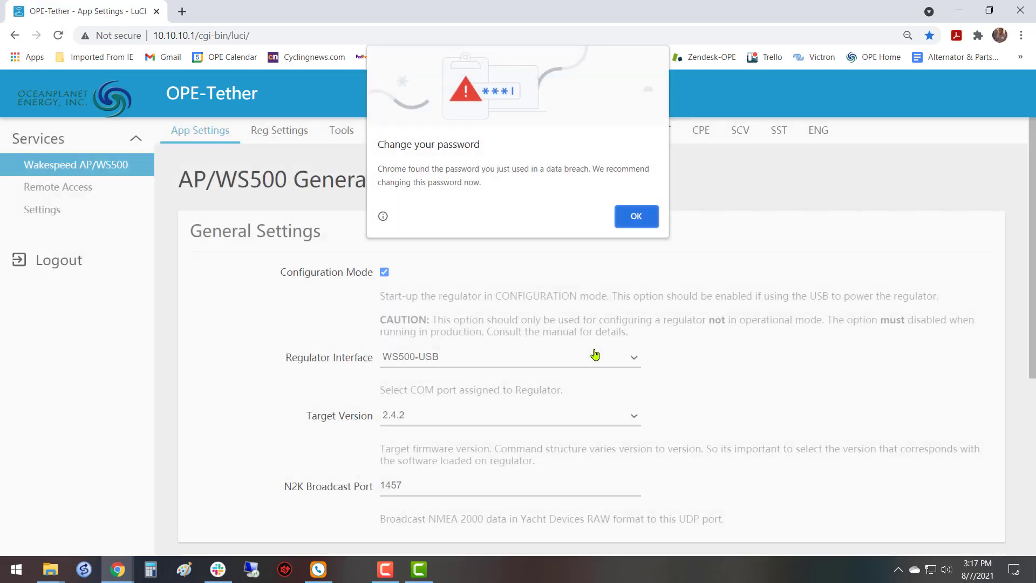
{"action": "left_click", "coordinate": [635, 217]}
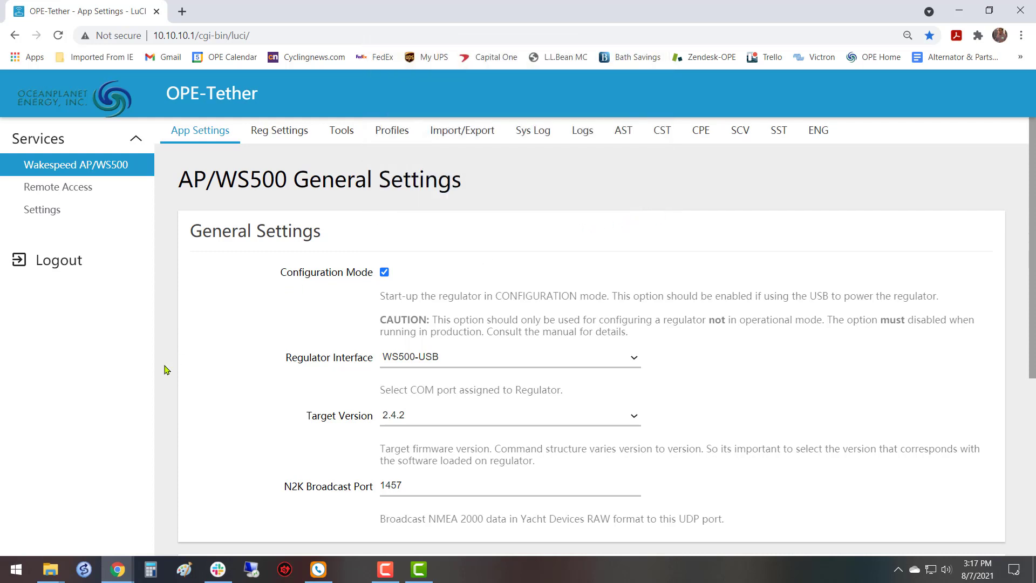
{"action": "scroll", "coordinate": [200, 302], "scroll_direction": "down", "scroll_amount": 3}
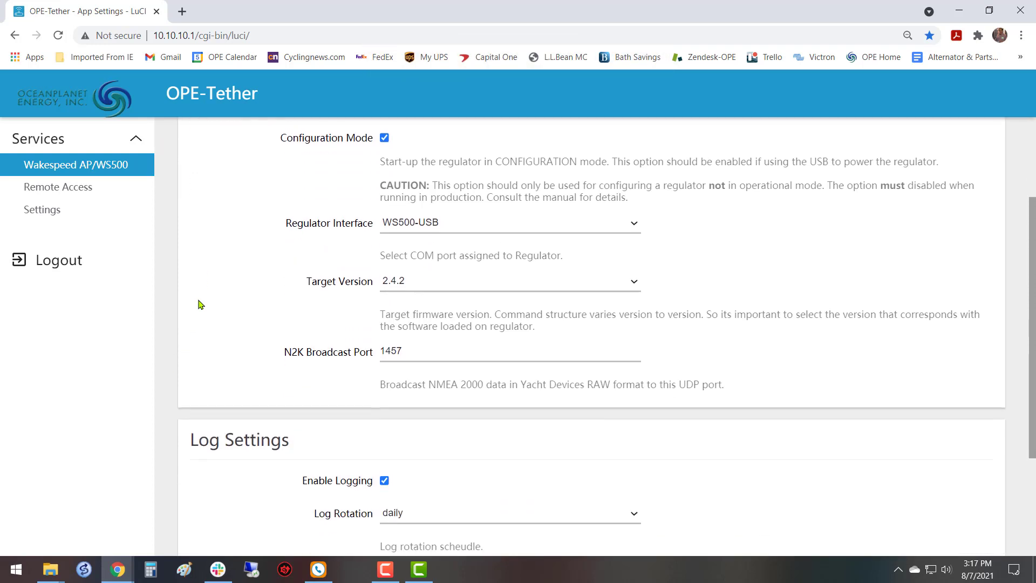
{"action": "scroll", "coordinate": [201, 303], "scroll_direction": "up", "scroll_amount": 3}
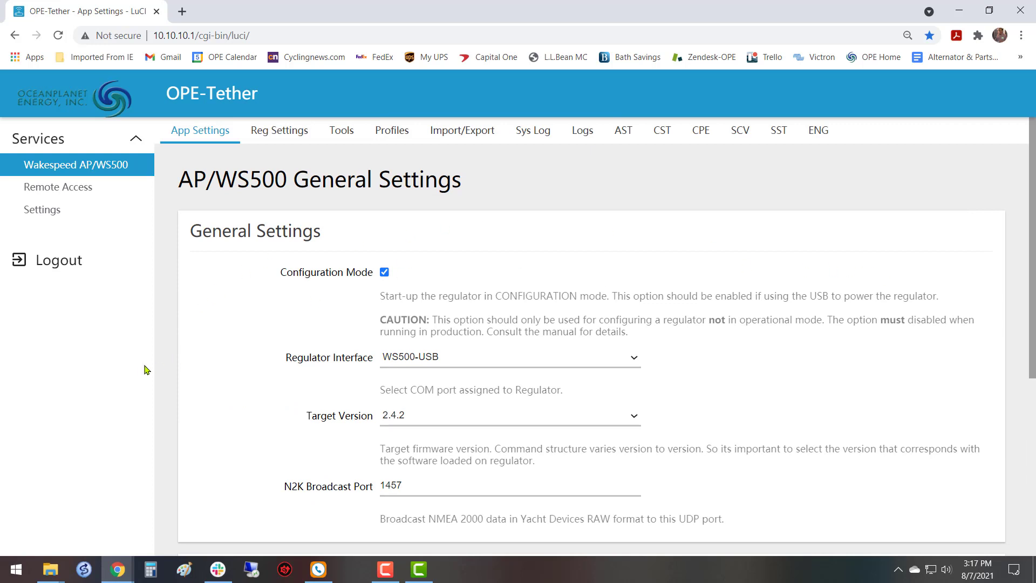
{"action": "scroll", "coordinate": [234, 294], "scroll_direction": "down", "scroll_amount": 3}
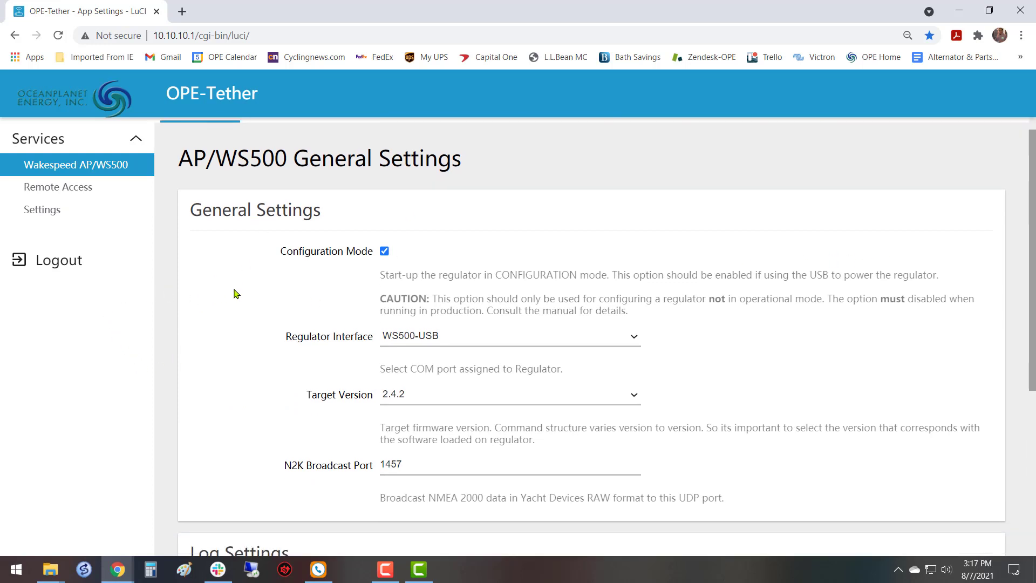
{"action": "scroll", "coordinate": [234, 294], "scroll_direction": "up", "scroll_amount": 3}
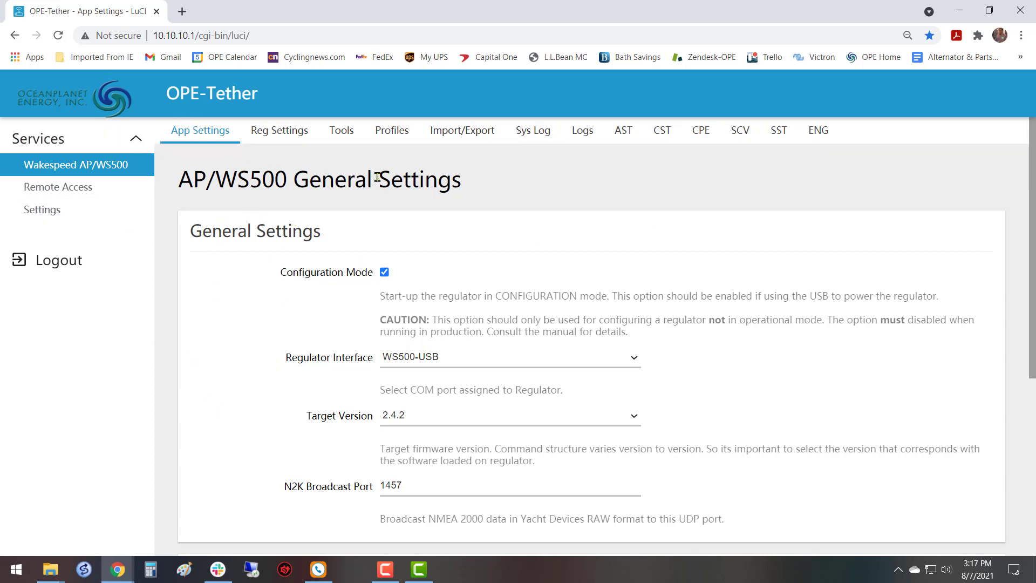
Enable remote support for the router under Remote Access and highlight the generated remote access URLs.
{"action": "left_click", "coordinate": [63, 188]}
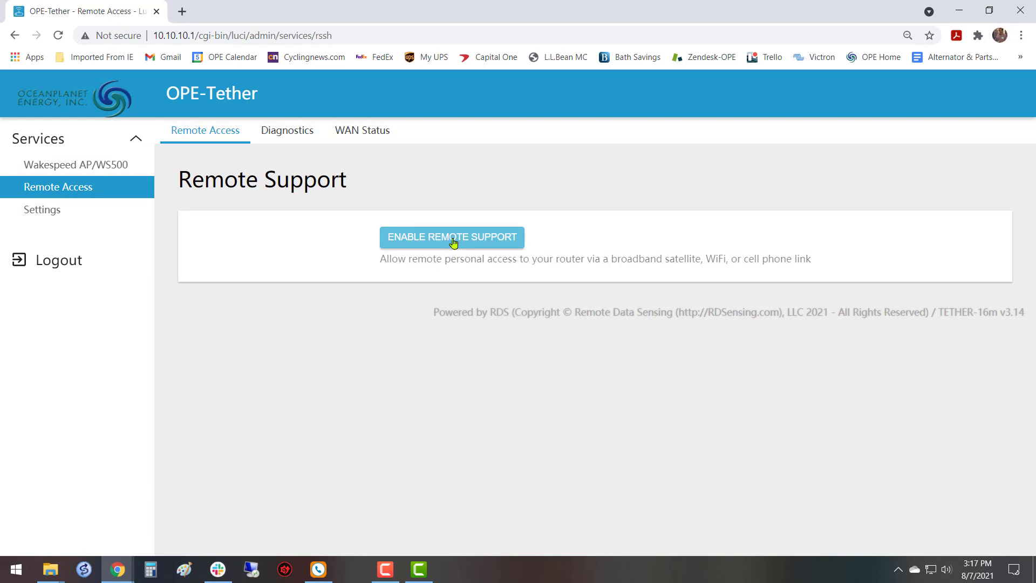
{"action": "left_click", "coordinate": [408, 239]}
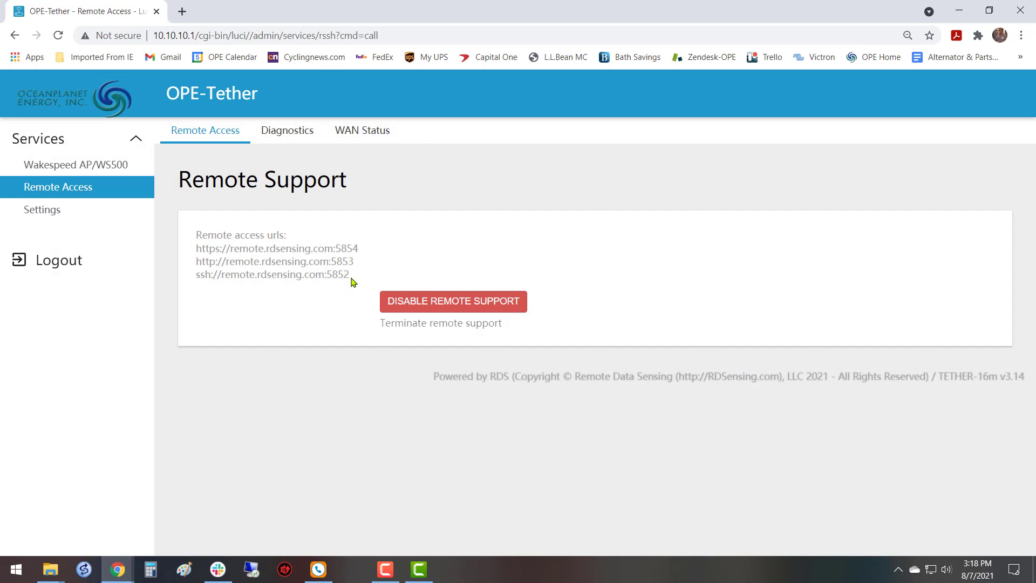
{"action": "left_click_drag", "start_coordinate": [344, 276], "coordinate": [186, 257]}
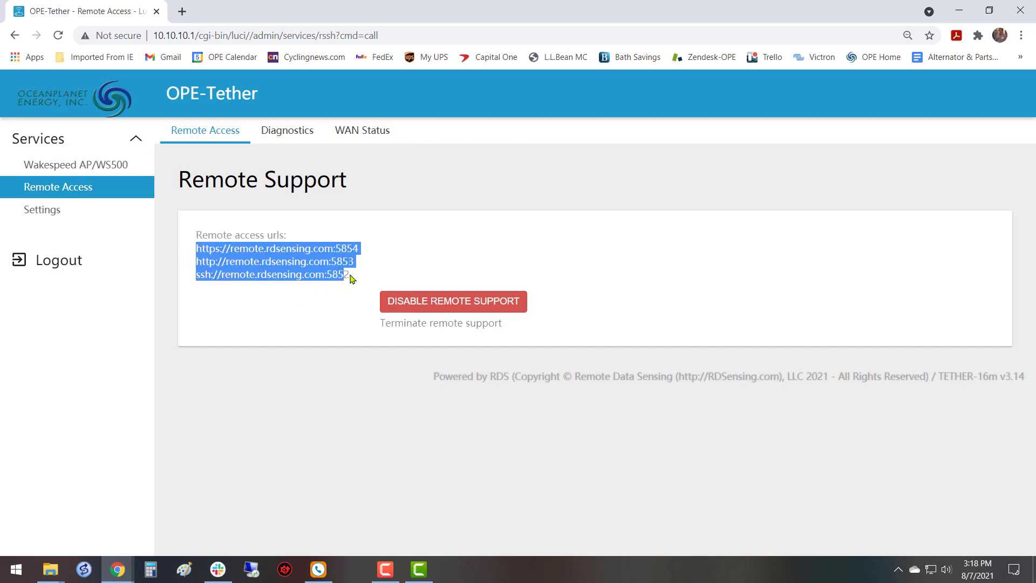
{"action": "left_click_drag", "start_coordinate": [350, 278], "coordinate": [195, 257]}
{"action": "left_click", "coordinate": [393, 252]}
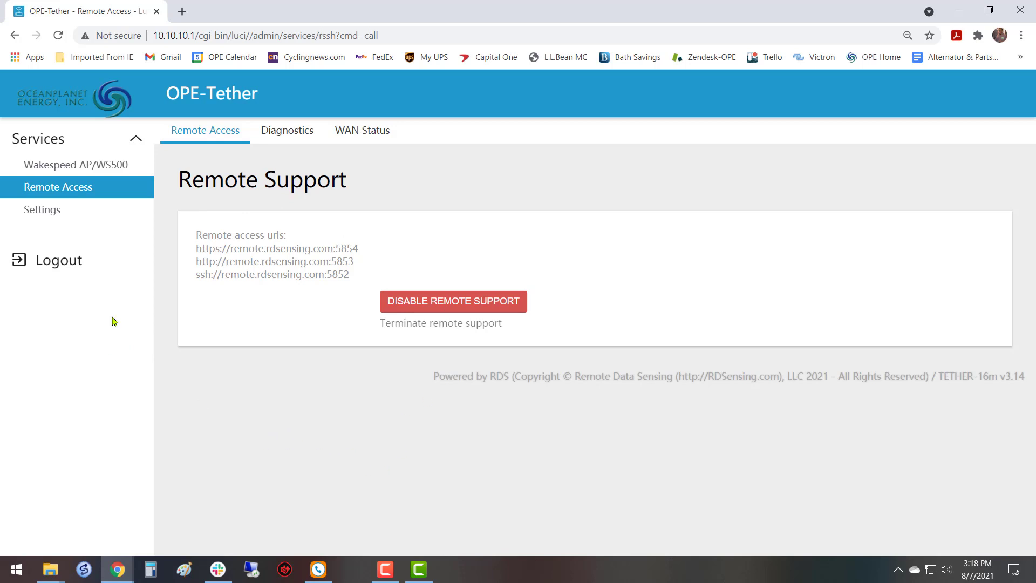
Return to the Wakespeed AP/WS500 general settings, clear the regulator interface selection and set it to WS500-USB again.
{"action": "left_click", "coordinate": [77, 165]}
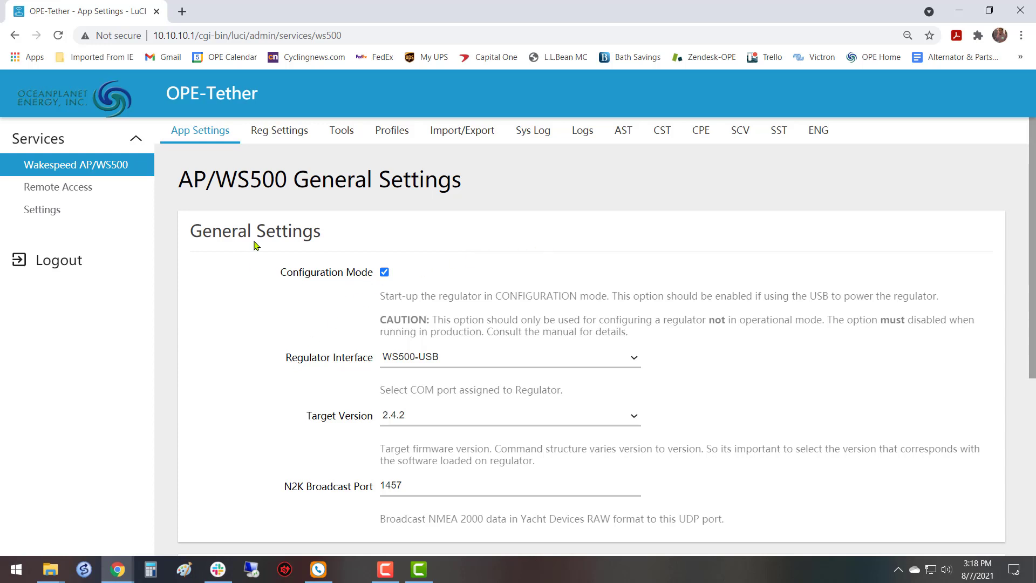
{"action": "scroll", "coordinate": [456, 317], "scroll_direction": "down", "scroll_amount": 3}
{"action": "scroll", "coordinate": [456, 318], "scroll_direction": "up", "scroll_amount": 1}
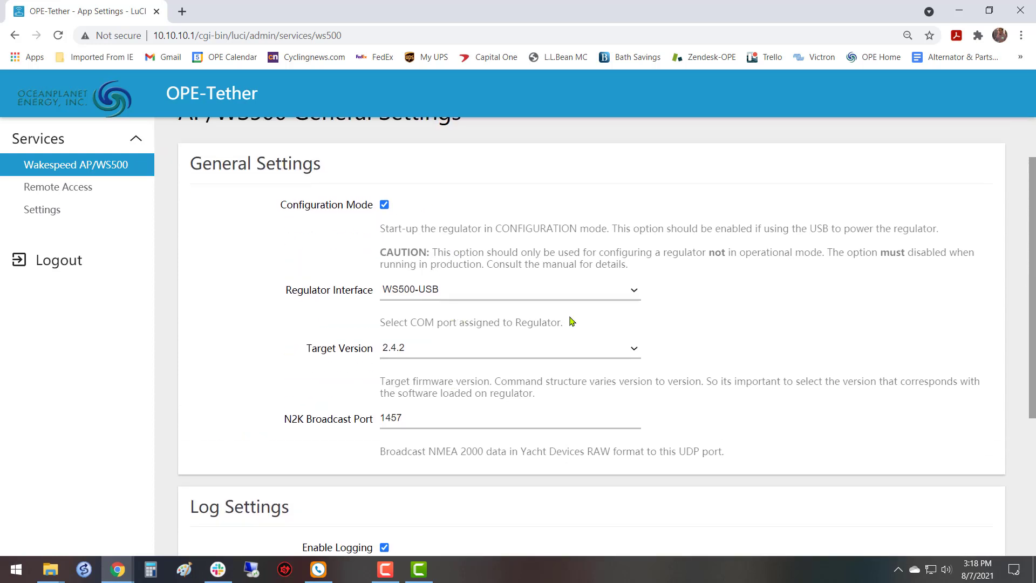
{"action": "left_click", "coordinate": [634, 293]}
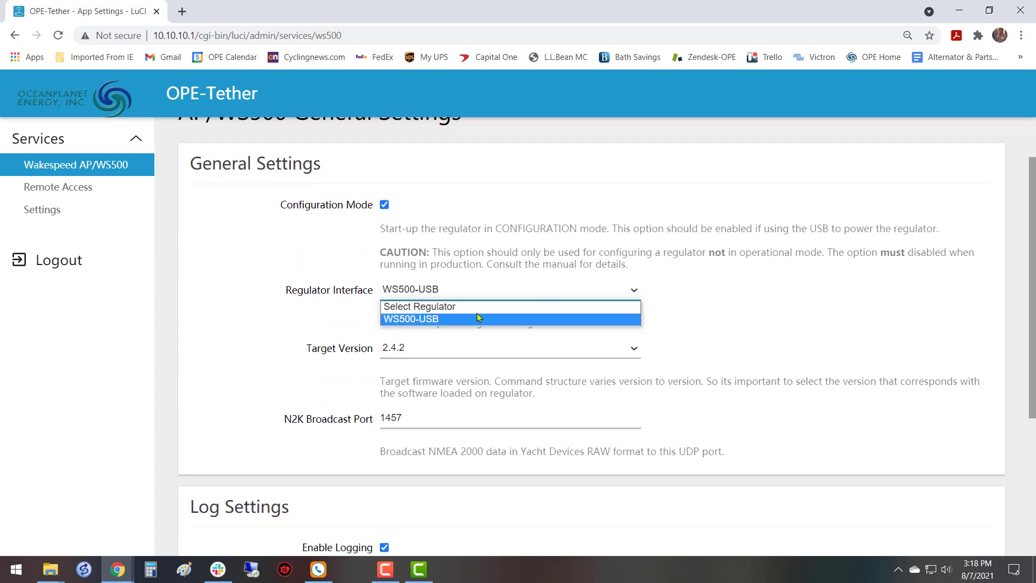
{"action": "left_click", "coordinate": [447, 307]}
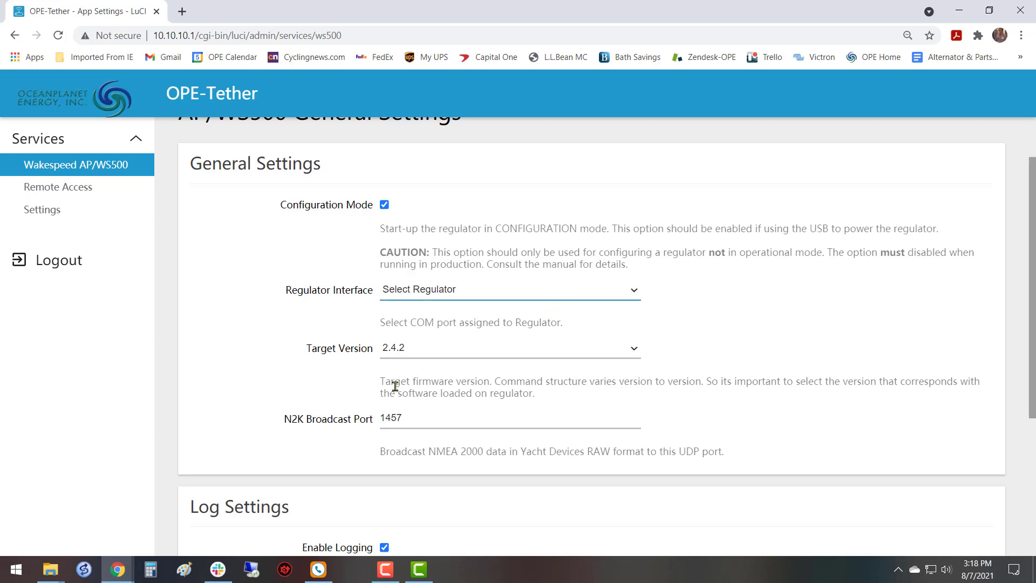
{"action": "left_click", "coordinate": [632, 294]}
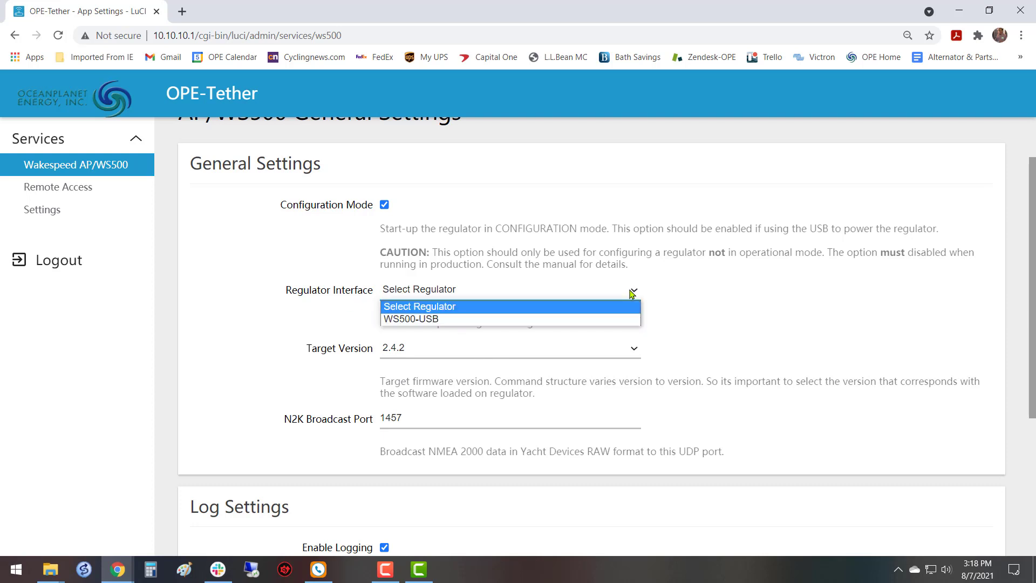
{"action": "left_click", "coordinate": [412, 319]}
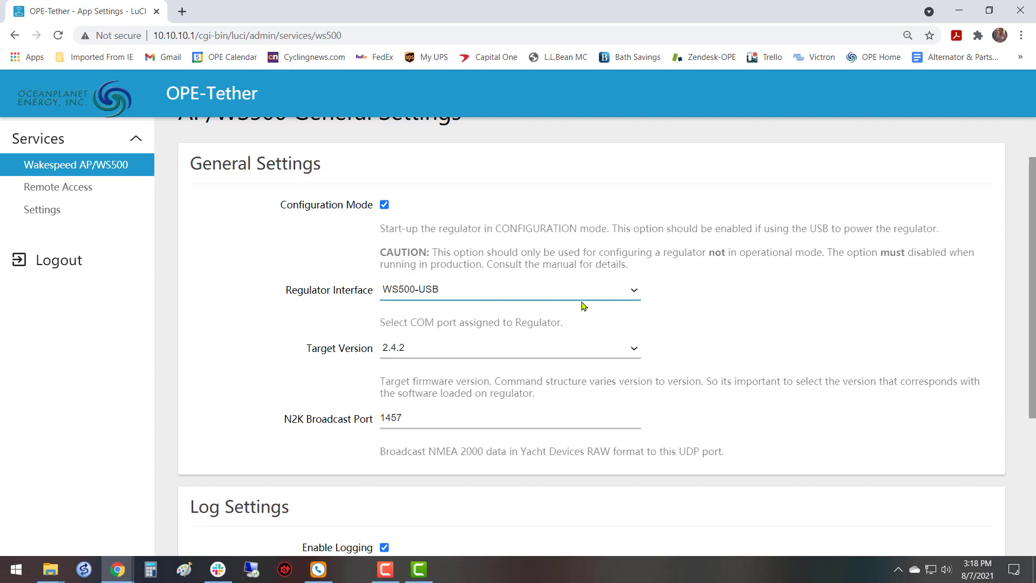
Turn the regulator's Configuration Mode off and back on in the general settings.
{"action": "left_click", "coordinate": [384, 205]}
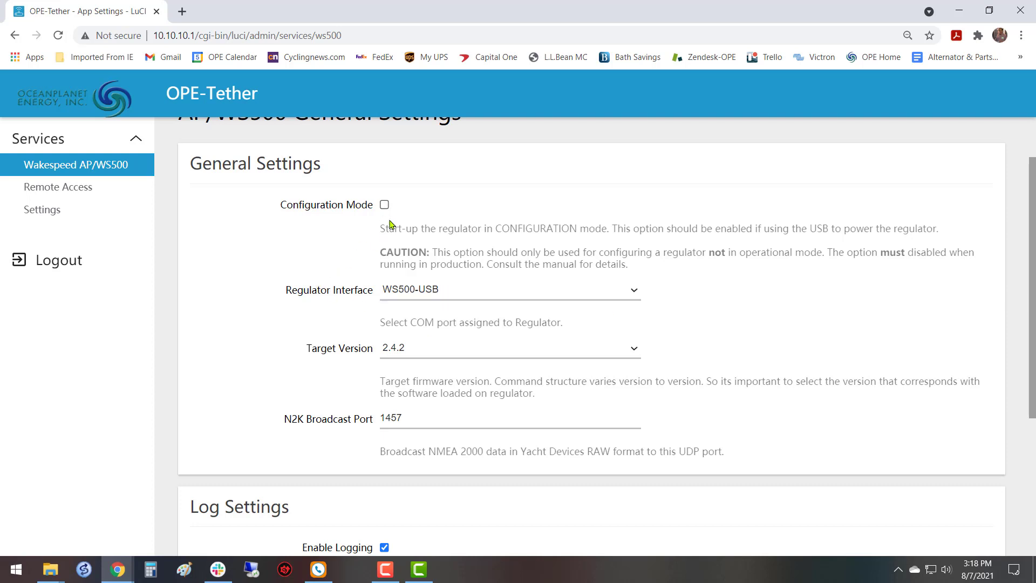
{"action": "scroll", "coordinate": [749, 302], "scroll_direction": "down", "scroll_amount": 4}
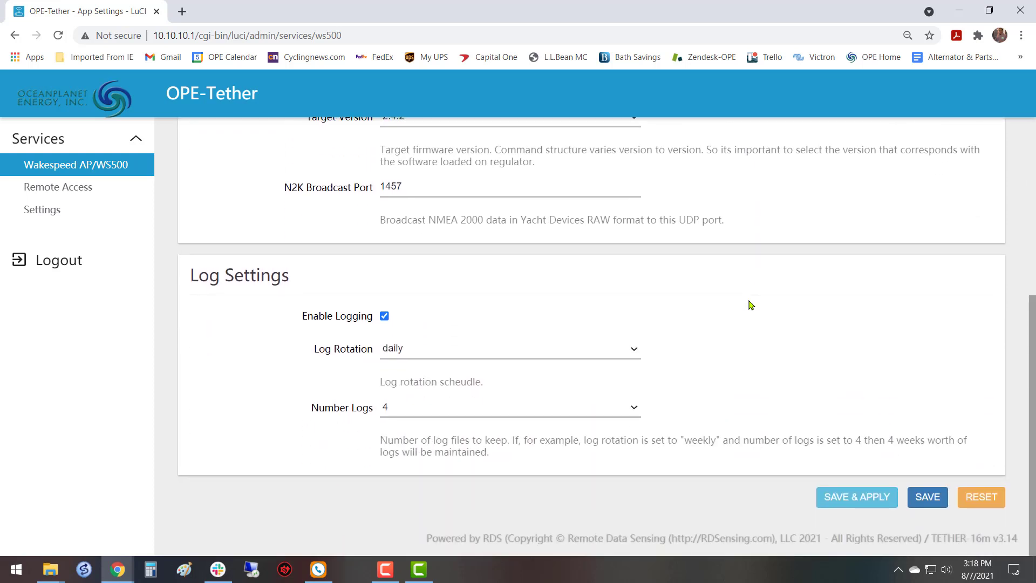
{"action": "scroll", "coordinate": [749, 303], "scroll_direction": "up", "scroll_amount": 5}
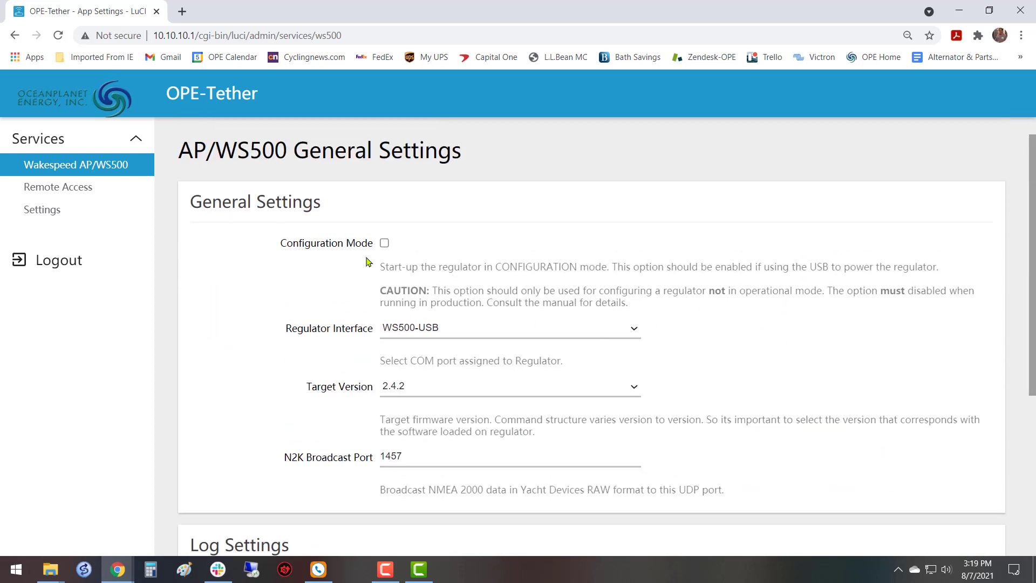
{"action": "scroll", "coordinate": [507, 286], "scroll_direction": "up", "scroll_amount": 1}
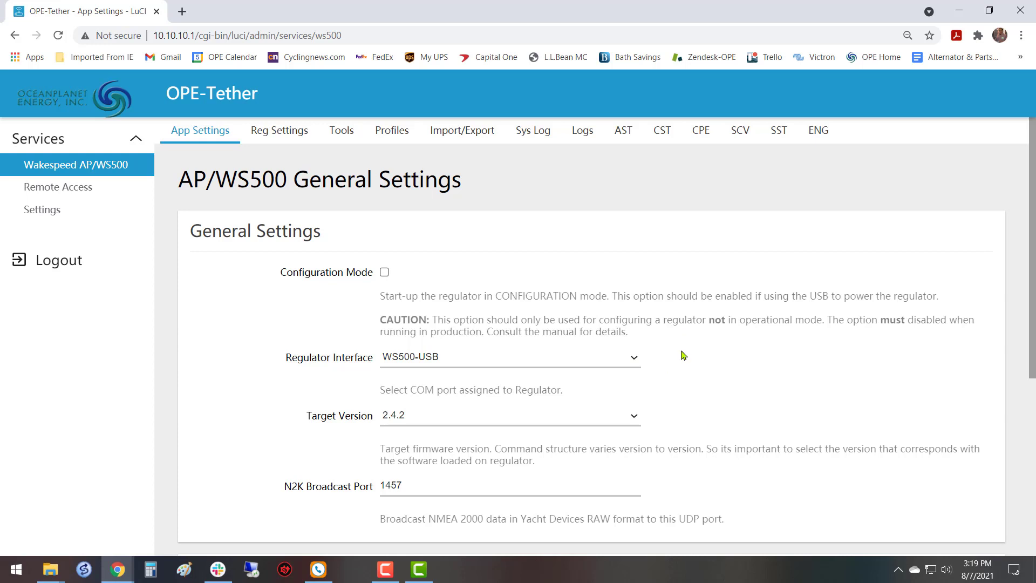
{"action": "left_click", "coordinate": [384, 272]}
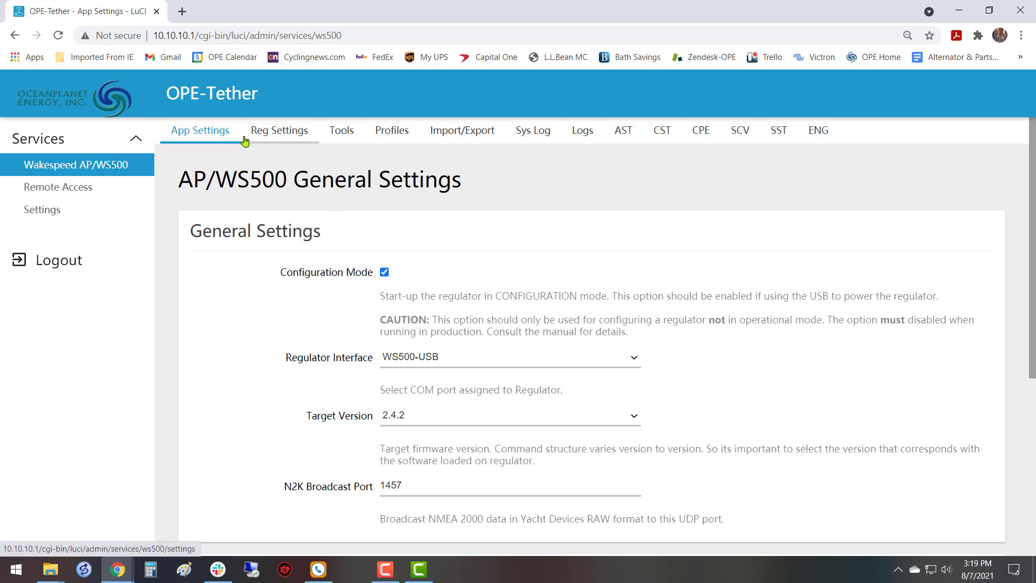
Examine the log settings and the full list of AP/WS500 profile settings, including the custom charge profile section.
{"action": "scroll", "coordinate": [540, 453], "scroll_direction": "down", "scroll_amount": 4}
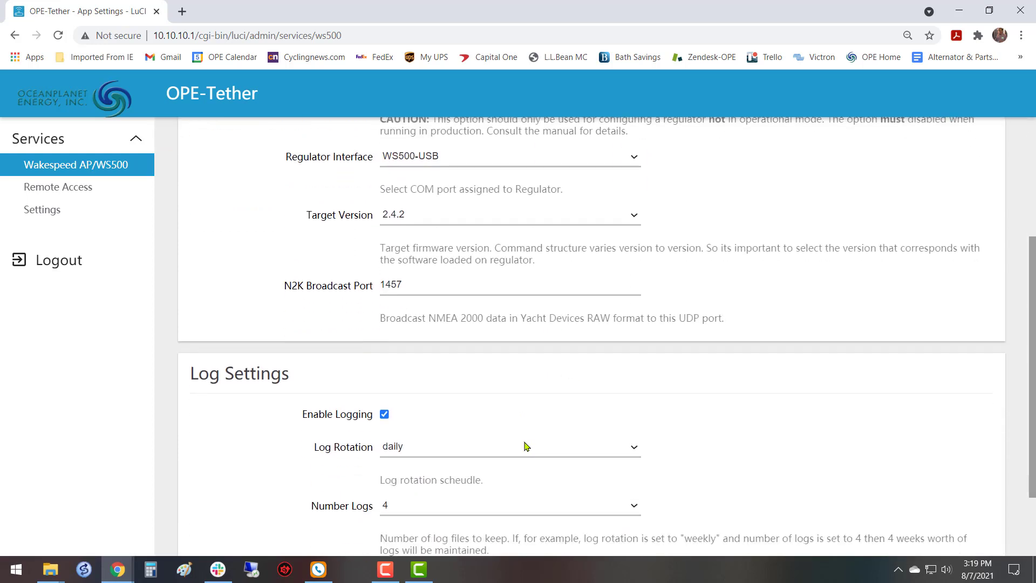
{"action": "scroll", "coordinate": [527, 446], "scroll_direction": "up", "scroll_amount": 4}
{"action": "left_click", "coordinate": [283, 135]}
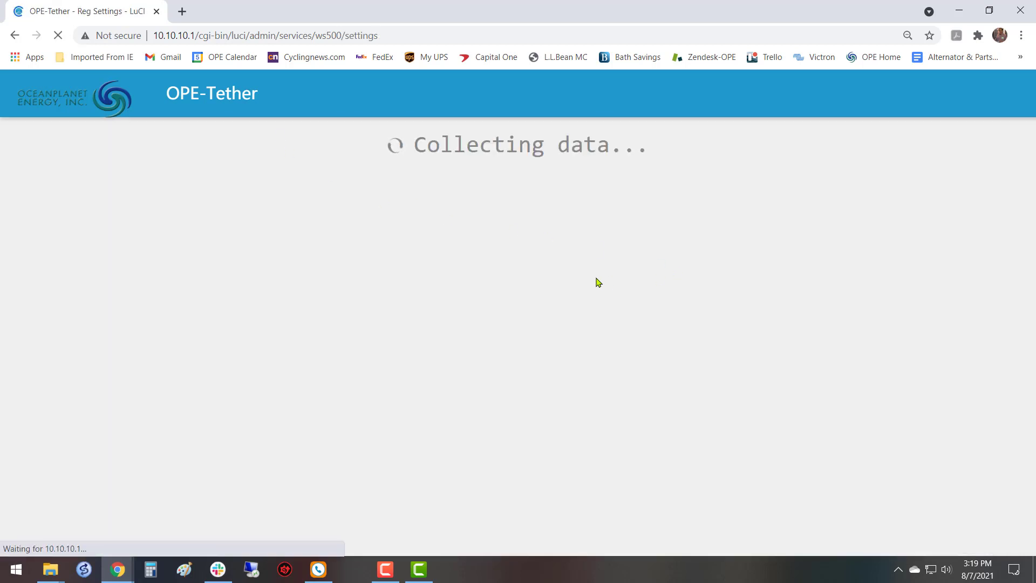
{"action": "scroll", "coordinate": [559, 291], "scroll_direction": "down", "scroll_amount": 15}
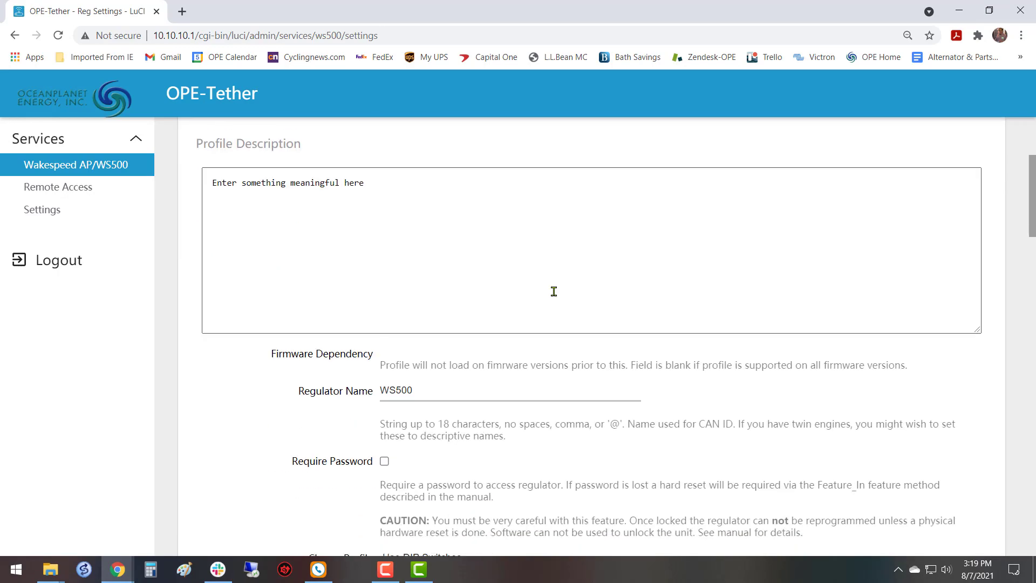
{"action": "scroll", "coordinate": [554, 292], "scroll_direction": "down", "scroll_amount": 20}
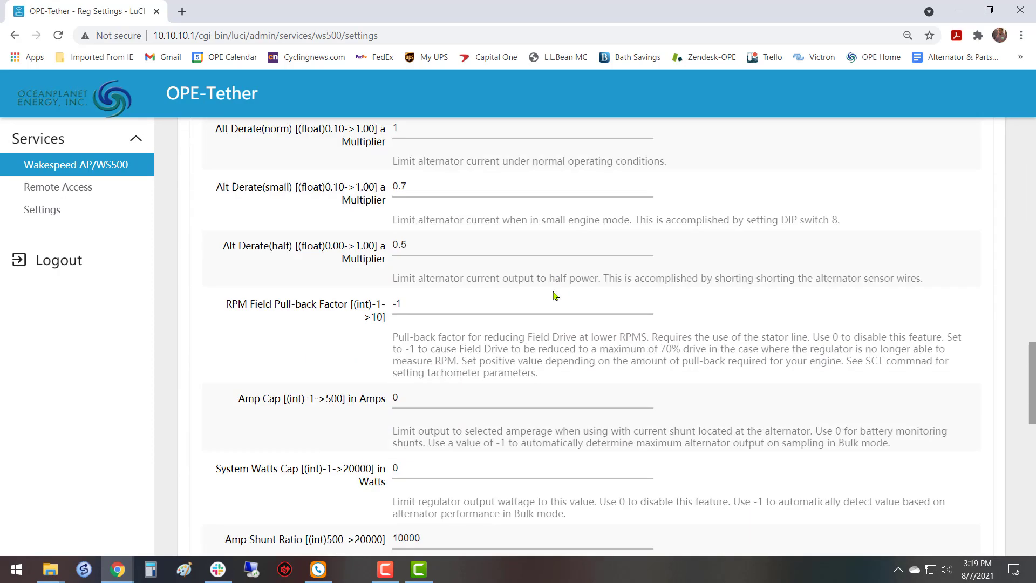
{"action": "scroll", "coordinate": [552, 291], "scroll_direction": "down", "scroll_amount": 6}
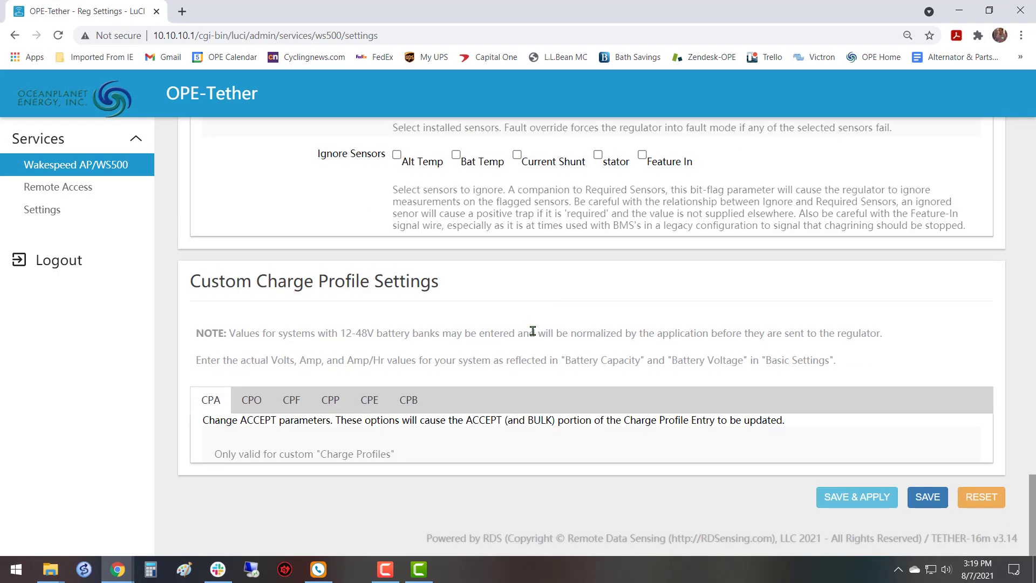
{"action": "scroll", "coordinate": [533, 329], "scroll_direction": "up", "scroll_amount": 20}
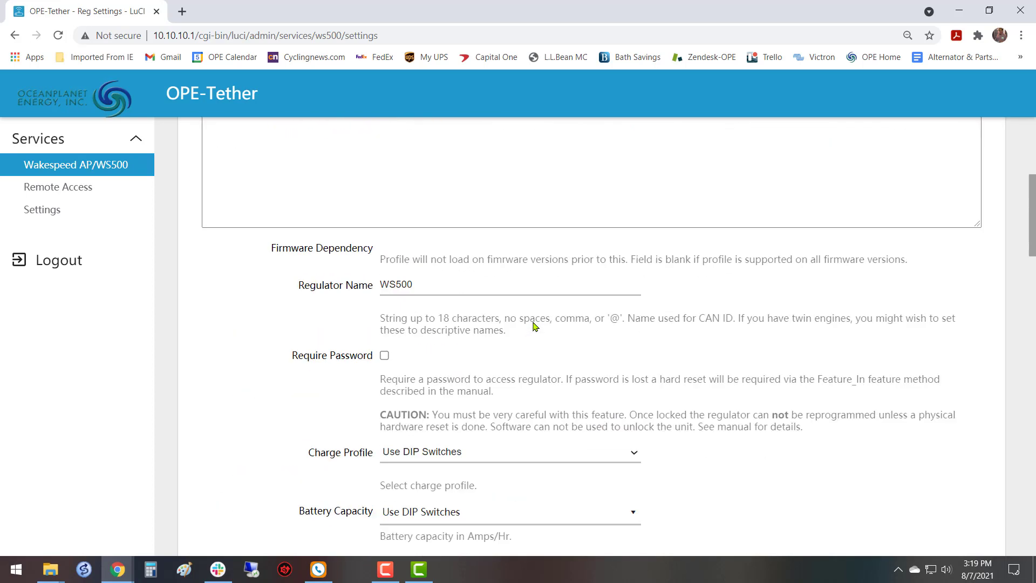
{"action": "scroll", "coordinate": [533, 327], "scroll_direction": "up", "scroll_amount": 6}
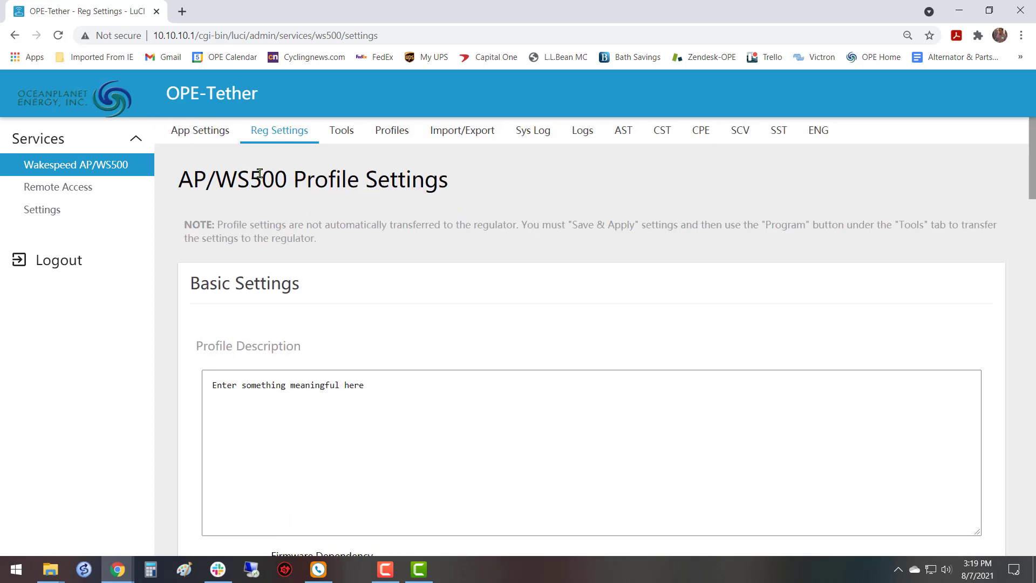
Check the regulator status and programming tools, and review the basic and advanced settings of the AP/WS500 profile.
{"action": "left_click", "coordinate": [339, 135]}
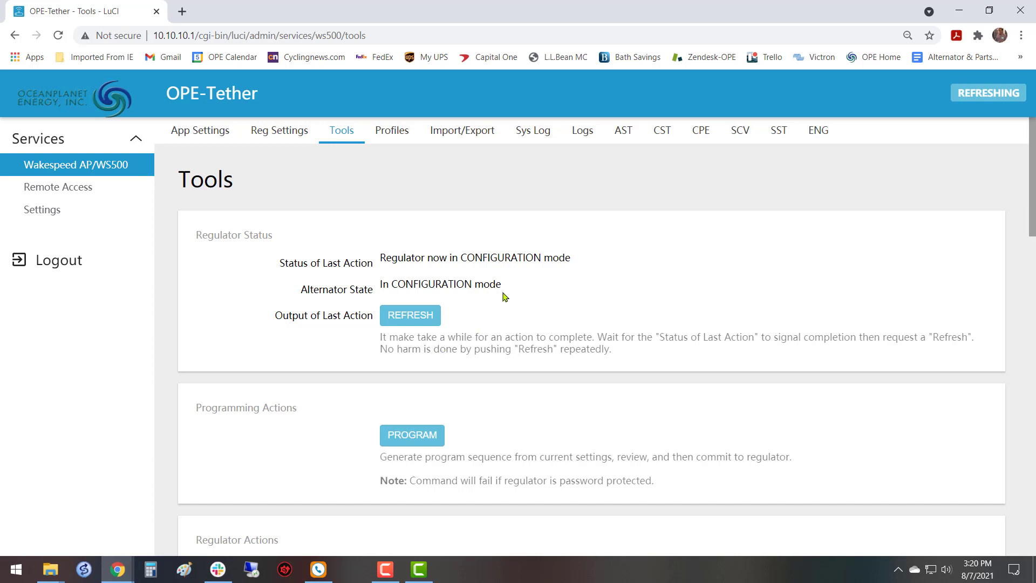
{"action": "left_click", "coordinate": [262, 134]}
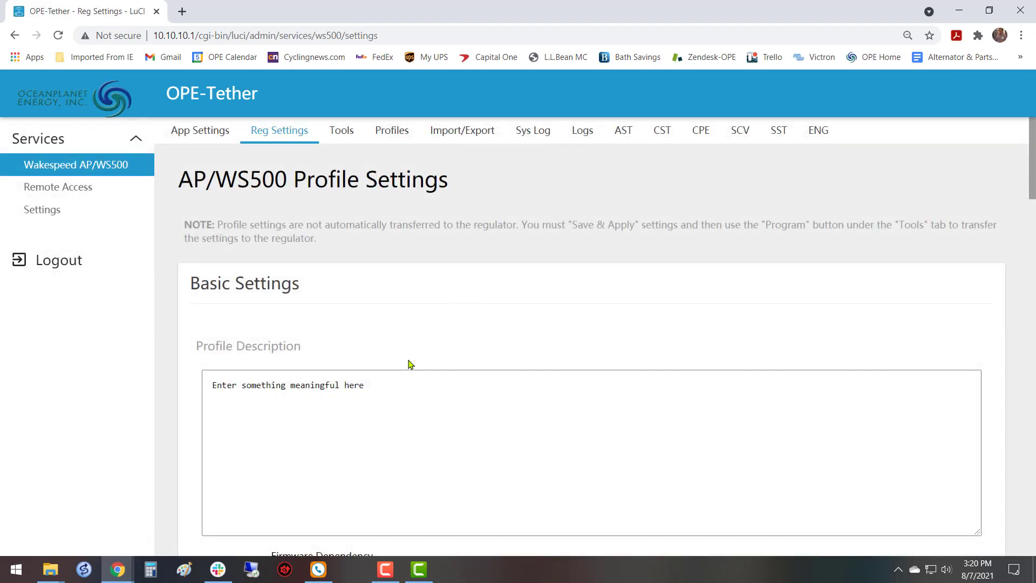
{"action": "scroll", "coordinate": [410, 365], "scroll_direction": "down", "scroll_amount": 15}
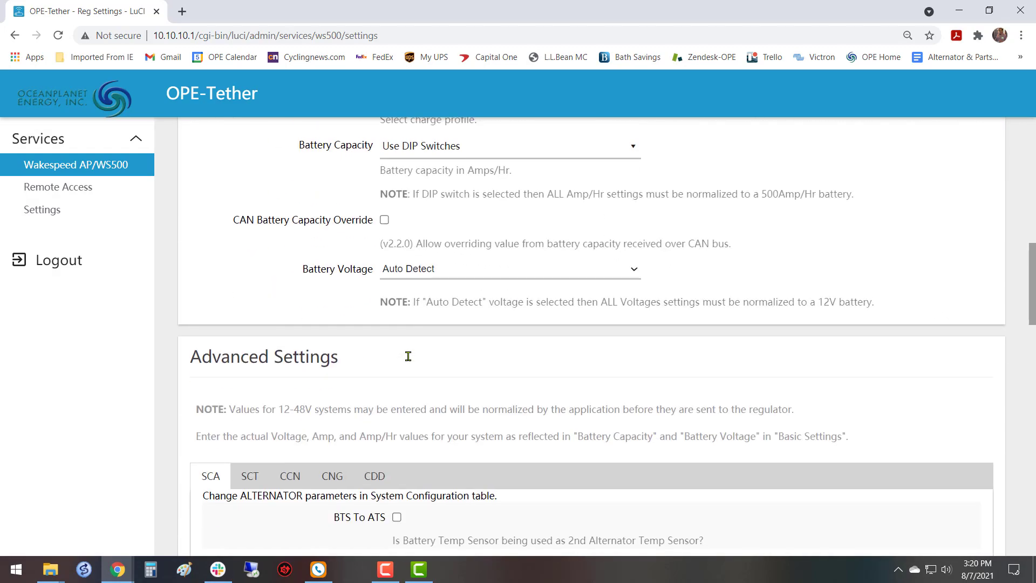
{"action": "scroll", "coordinate": [409, 356], "scroll_direction": "down", "scroll_amount": 15}
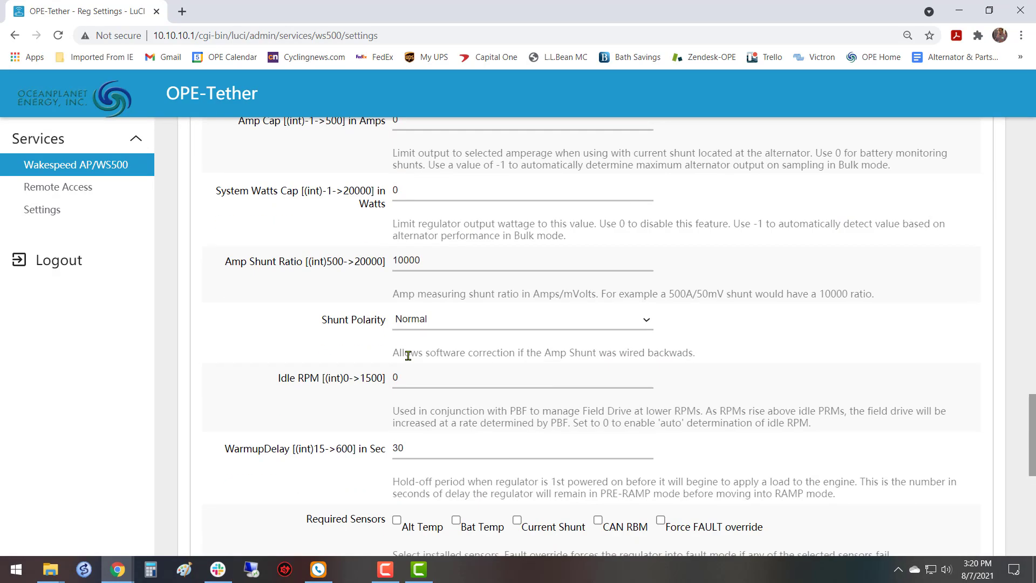
{"action": "scroll", "coordinate": [408, 355], "scroll_direction": "up", "scroll_amount": 20}
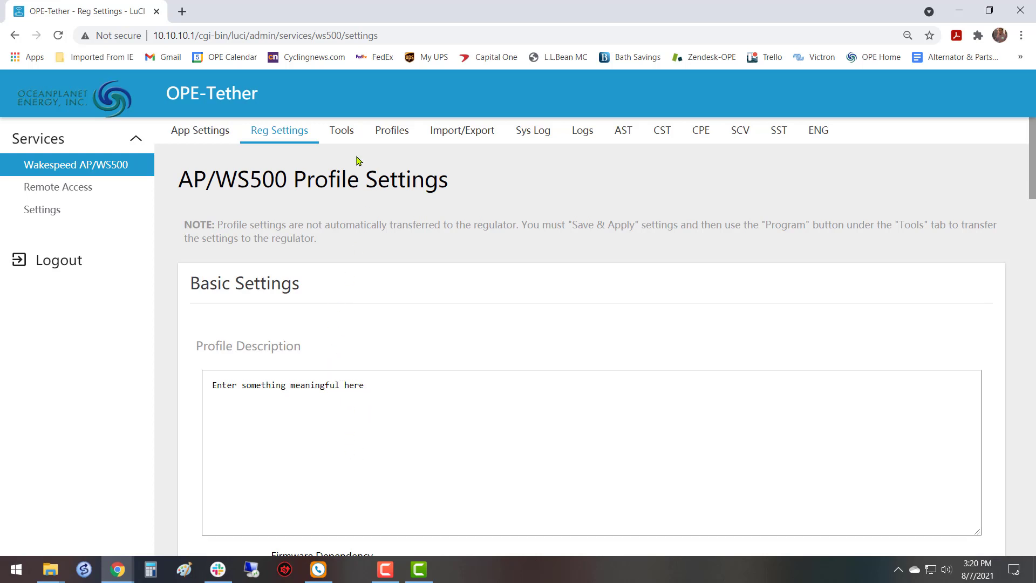
Open the Profile Manager and examine the full list of predefined battery charge profiles and the actions offered for each.
{"action": "left_click", "coordinate": [392, 134]}
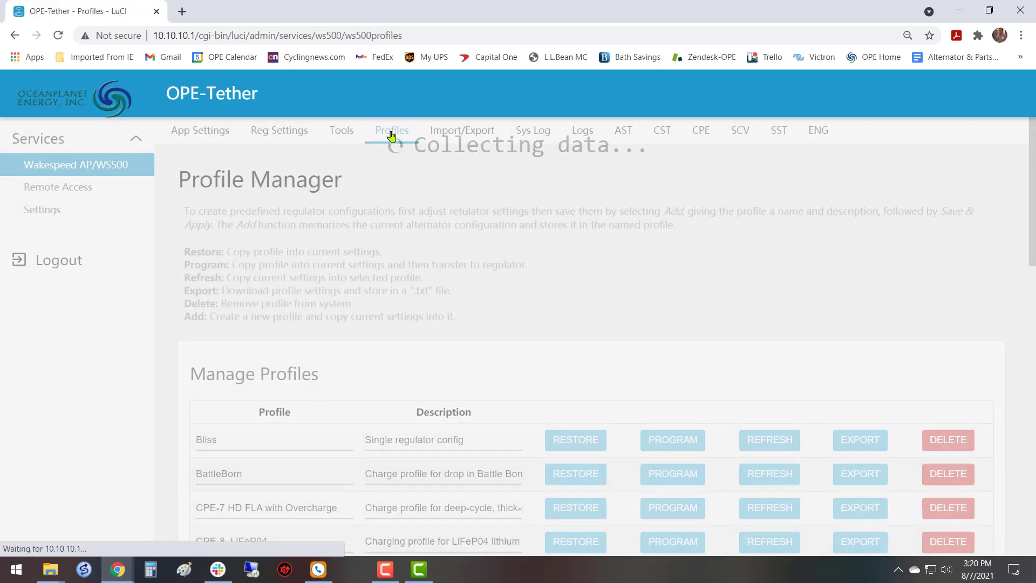
{"action": "scroll", "coordinate": [464, 329], "scroll_direction": "down", "scroll_amount": 5}
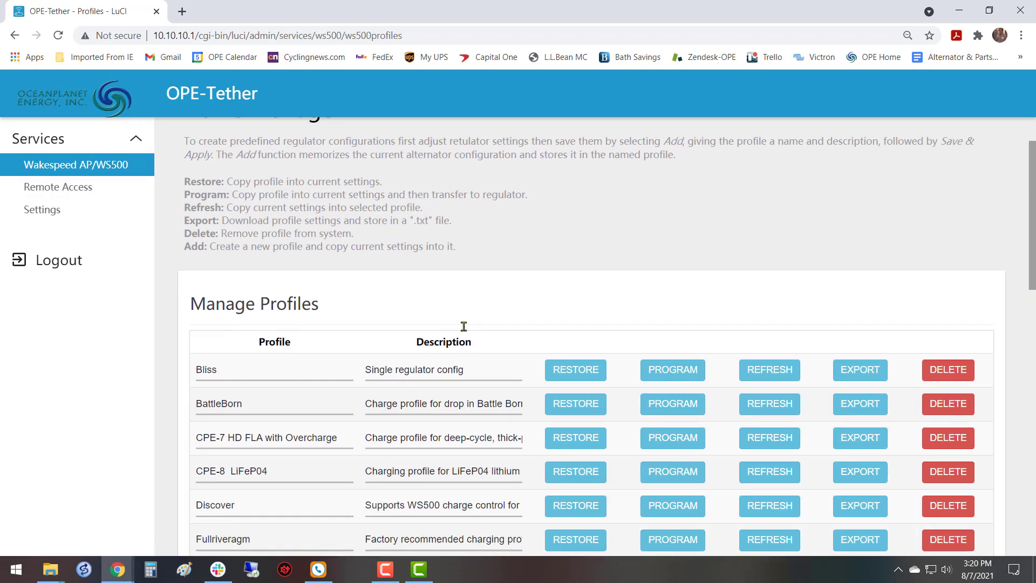
{"action": "scroll", "coordinate": [462, 330], "scroll_direction": "down", "scroll_amount": 10}
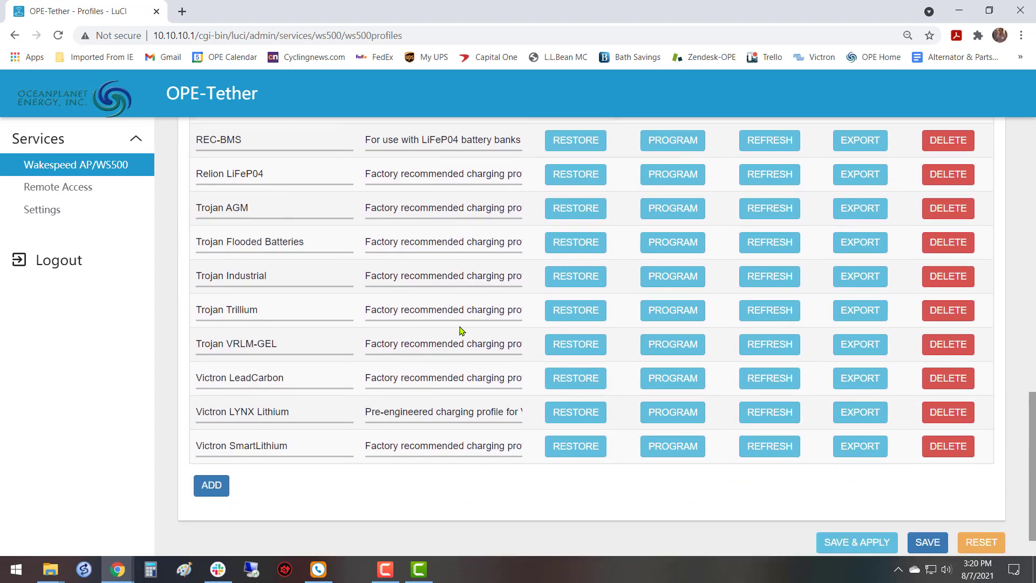
{"action": "scroll", "coordinate": [324, 438], "scroll_direction": "up", "scroll_amount": 2}
{"action": "scroll", "coordinate": [324, 437], "scroll_direction": "down", "scroll_amount": 2}
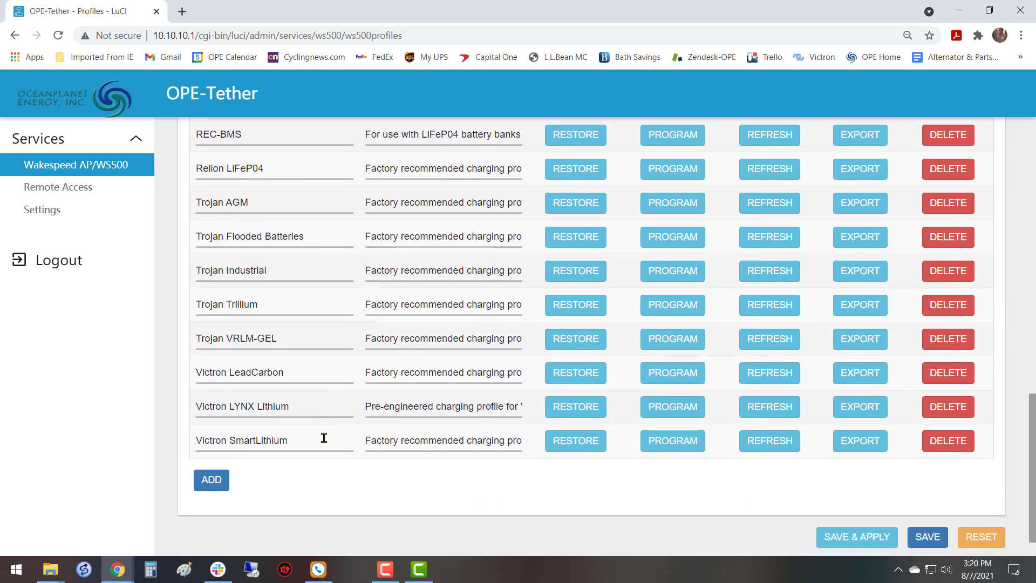
{"action": "scroll", "coordinate": [321, 431], "scroll_direction": "up", "scroll_amount": 5}
{"action": "scroll", "coordinate": [296, 335], "scroll_direction": "down", "scroll_amount": 4}
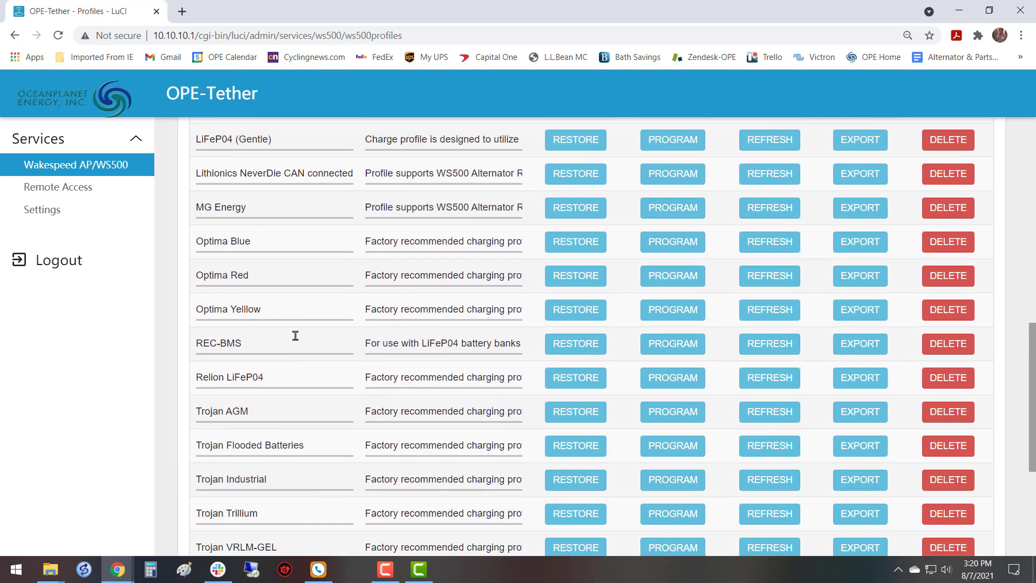
{"action": "scroll", "coordinate": [409, 385], "scroll_direction": "down", "scroll_amount": 2}
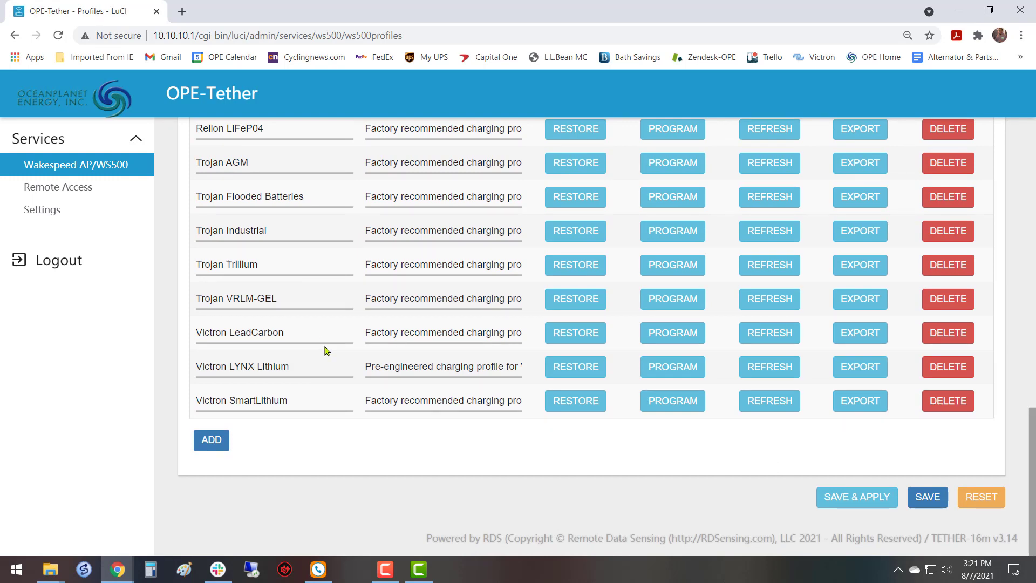
{"action": "scroll", "coordinate": [430, 400], "scroll_direction": "up", "scroll_amount": 6}
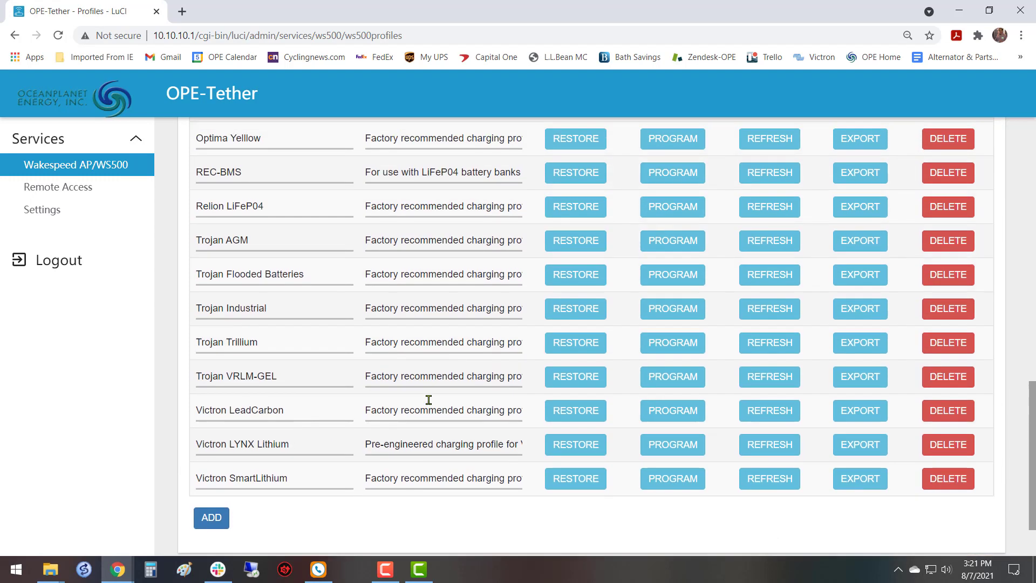
{"action": "scroll", "coordinate": [429, 400], "scroll_direction": "up", "scroll_amount": 2}
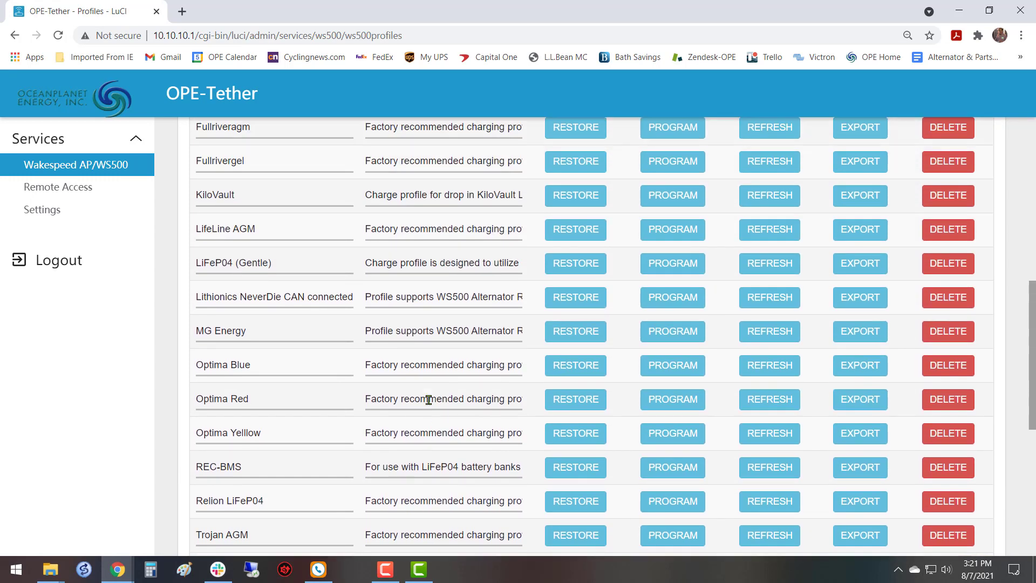
{"action": "scroll", "coordinate": [429, 400], "scroll_direction": "up", "scroll_amount": 2}
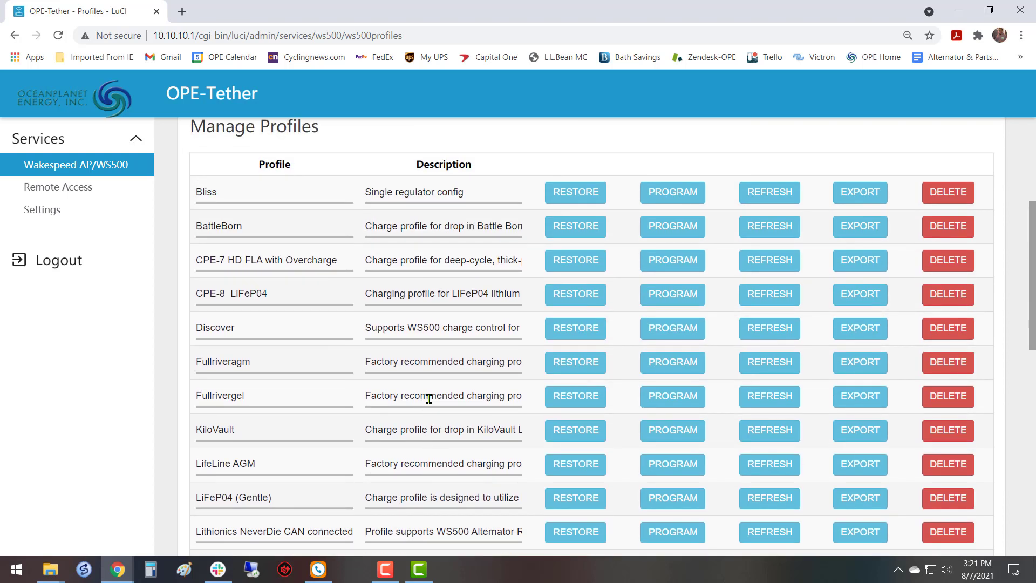
{"action": "scroll", "coordinate": [429, 398], "scroll_direction": "down", "scroll_amount": 6}
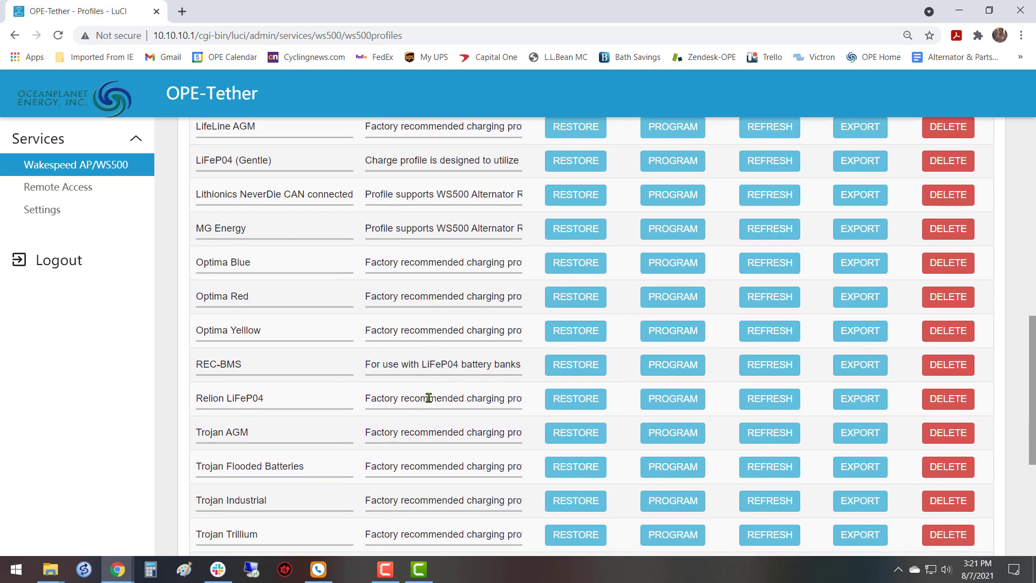
{"action": "scroll", "coordinate": [359, 440], "scroll_direction": "down", "scroll_amount": 2}
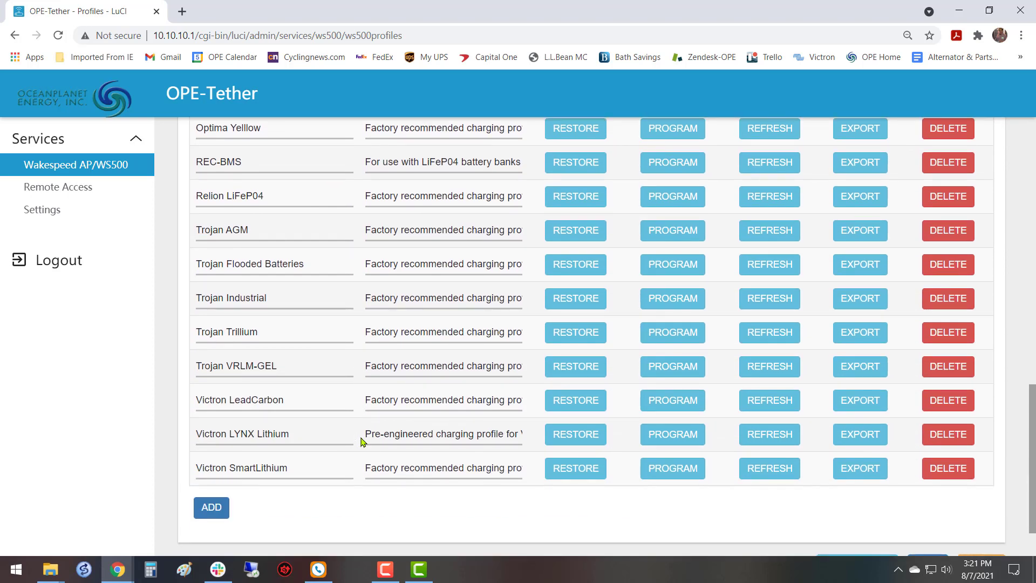
{"action": "scroll", "coordinate": [361, 440], "scroll_direction": "up", "scroll_amount": 2}
{"action": "scroll", "coordinate": [361, 427], "scroll_direction": "up", "scroll_amount": 2}
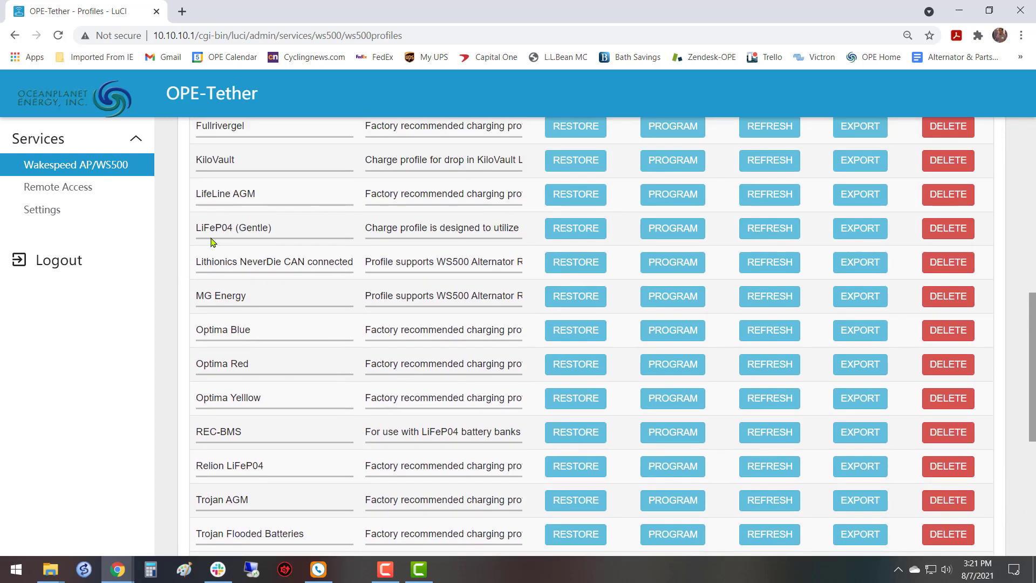
{"action": "scroll", "coordinate": [359, 392], "scroll_direction": "up", "scroll_amount": 1}
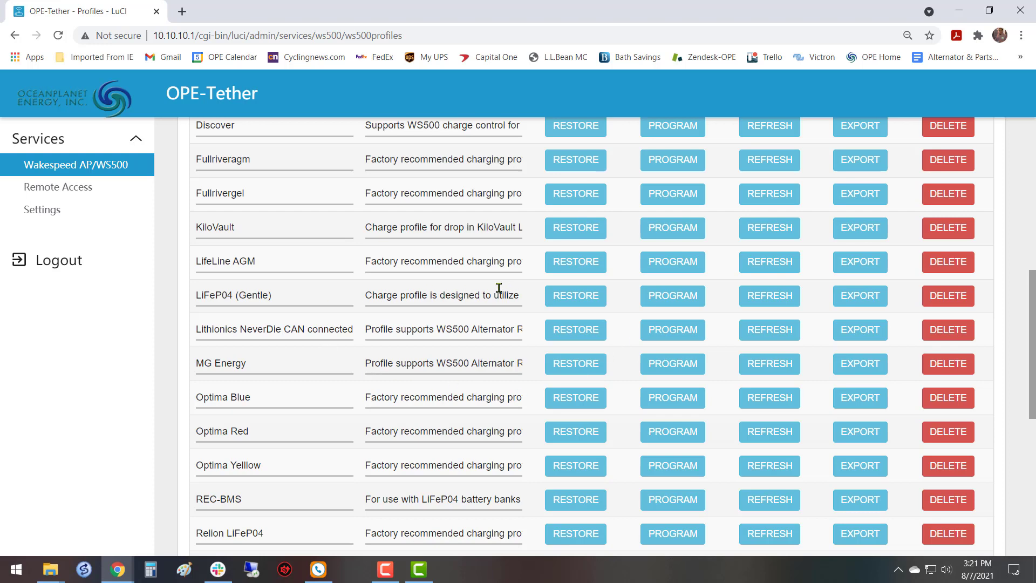
{"action": "scroll", "coordinate": [497, 286], "scroll_direction": "up", "scroll_amount": 6}
{"action": "scroll", "coordinate": [594, 195], "scroll_direction": "down", "scroll_amount": 3}
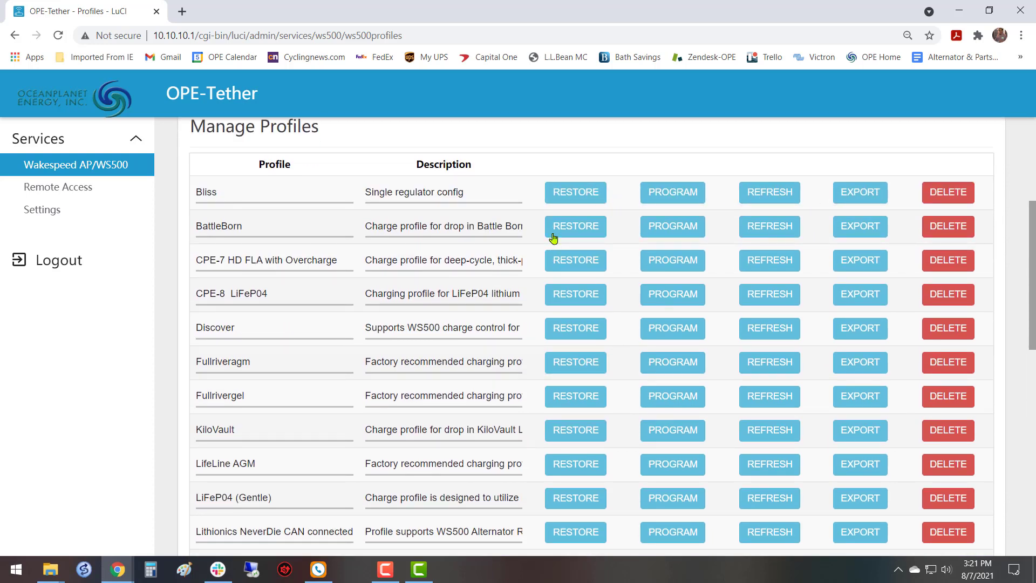
{"action": "scroll", "coordinate": [593, 259], "scroll_direction": "down", "scroll_amount": 5}
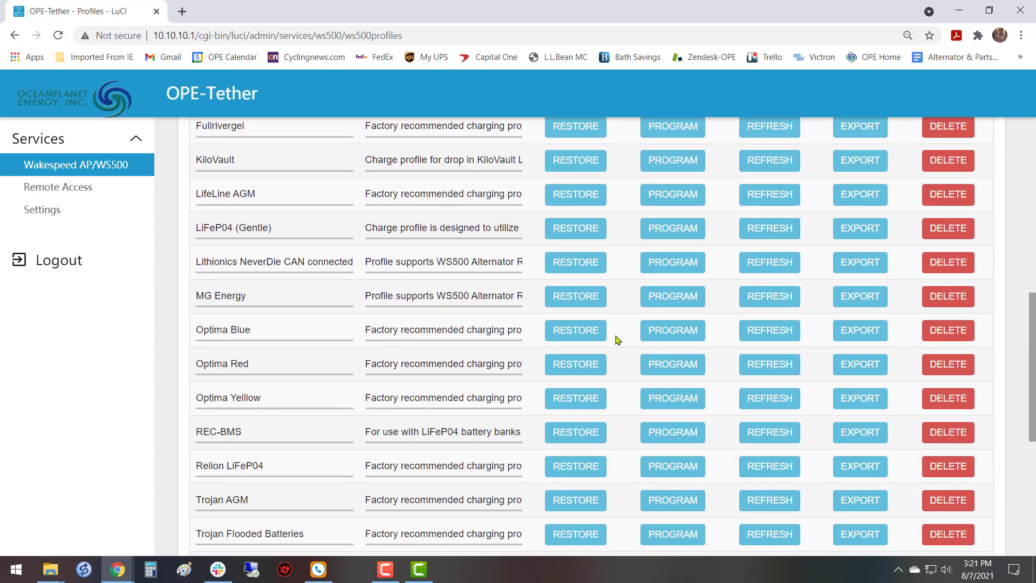
{"action": "scroll", "coordinate": [618, 339], "scroll_direction": "up", "scroll_amount": 3}
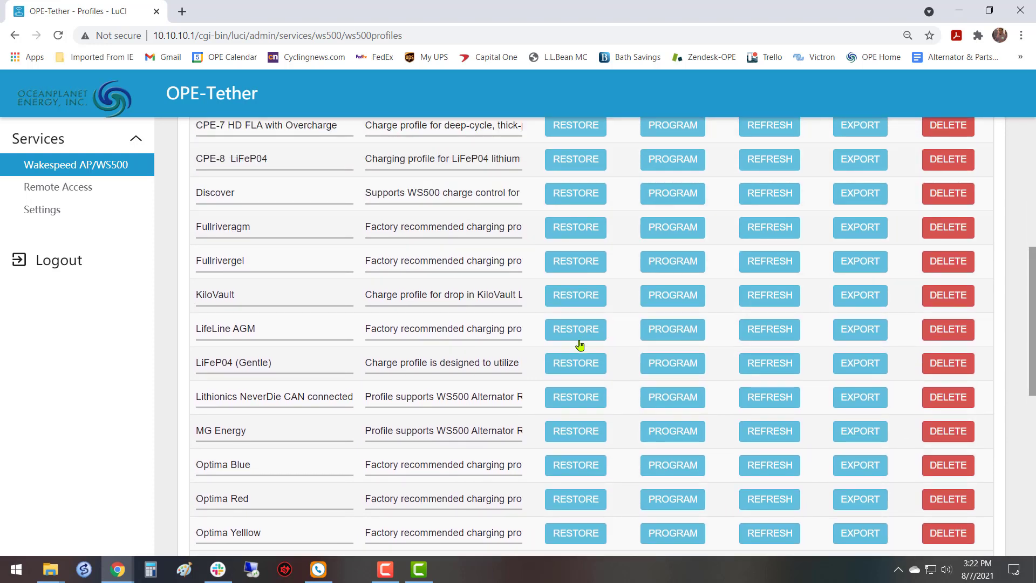
{"action": "scroll", "coordinate": [346, 382], "scroll_direction": "up", "scroll_amount": 7}
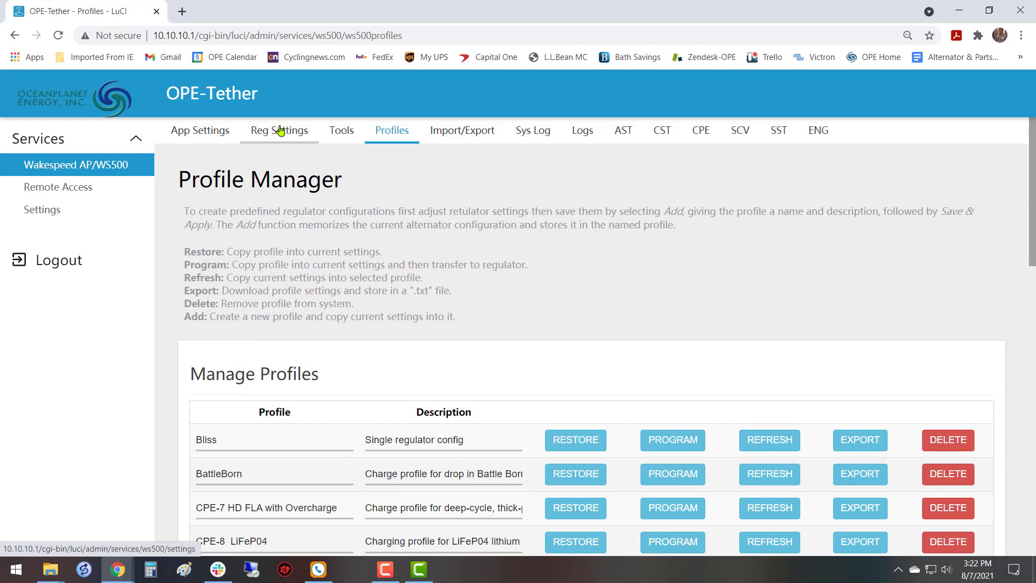
Restore the Lithionics NeverDie CAN connected profile into the current regulator settings.
{"action": "scroll", "coordinate": [410, 271], "scroll_direction": "down", "scroll_amount": 5}
{"action": "scroll", "coordinate": [407, 271], "scroll_direction": "down", "scroll_amount": 1}
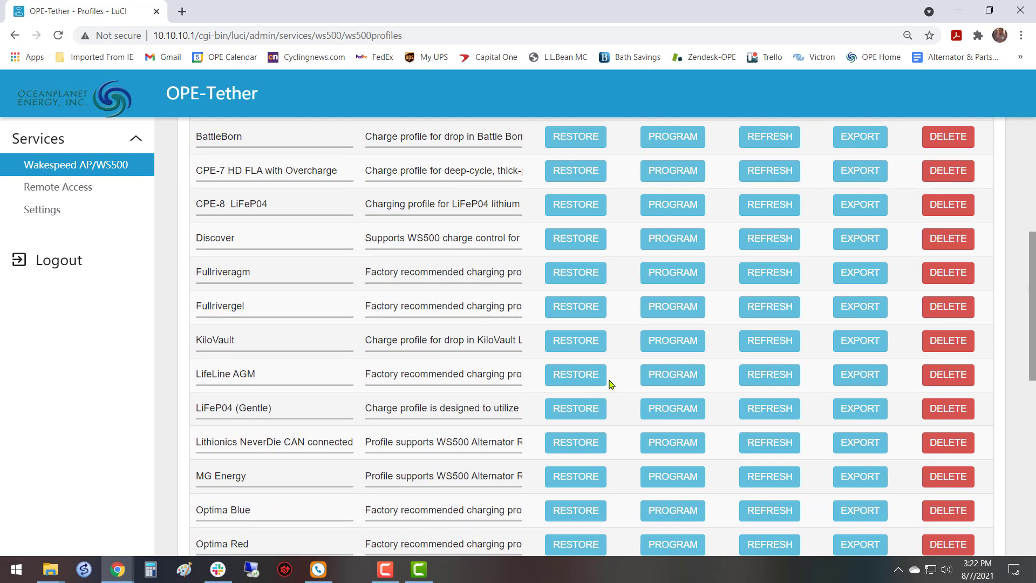
{"action": "scroll", "coordinate": [484, 426], "scroll_direction": "down", "scroll_amount": 1}
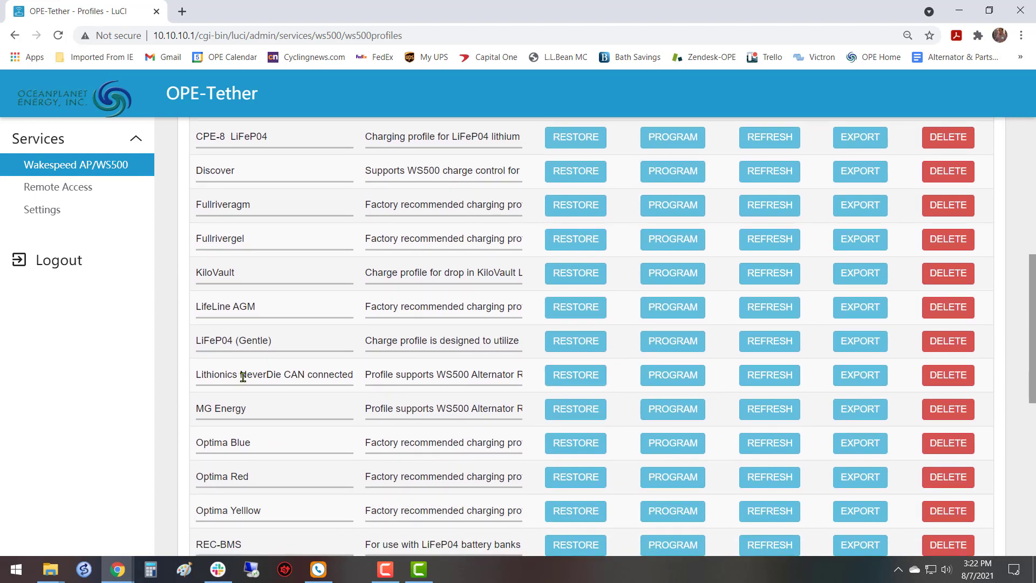
{"action": "left_click", "coordinate": [573, 380]}
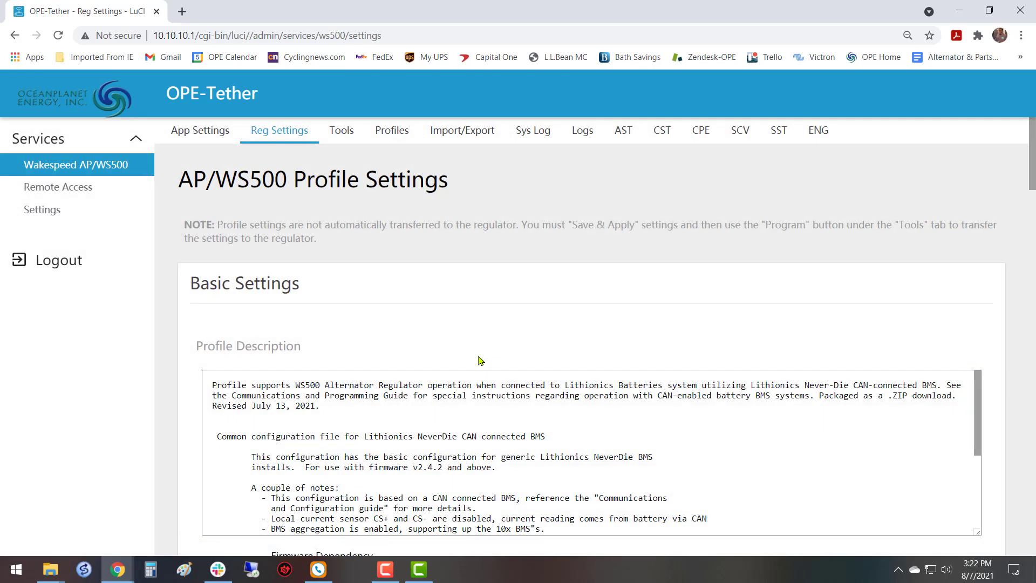
Read the restored Lithionics profile's description and notes, and examine its basic settings such as regulator name and charge profile.
{"action": "scroll", "coordinate": [463, 332], "scroll_direction": "down", "scroll_amount": 4}
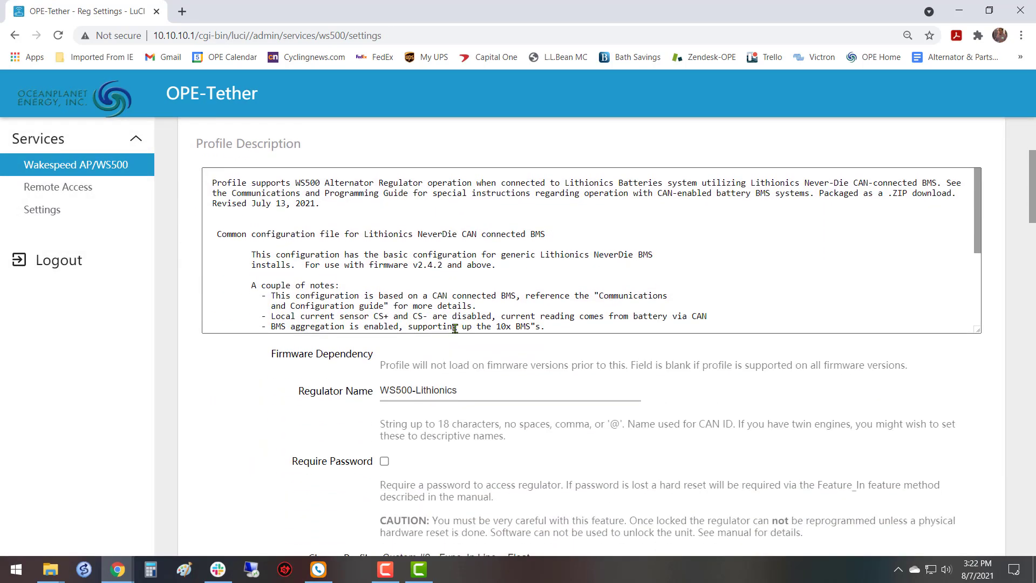
{"action": "scroll", "coordinate": [675, 236], "scroll_direction": "down", "scroll_amount": 5}
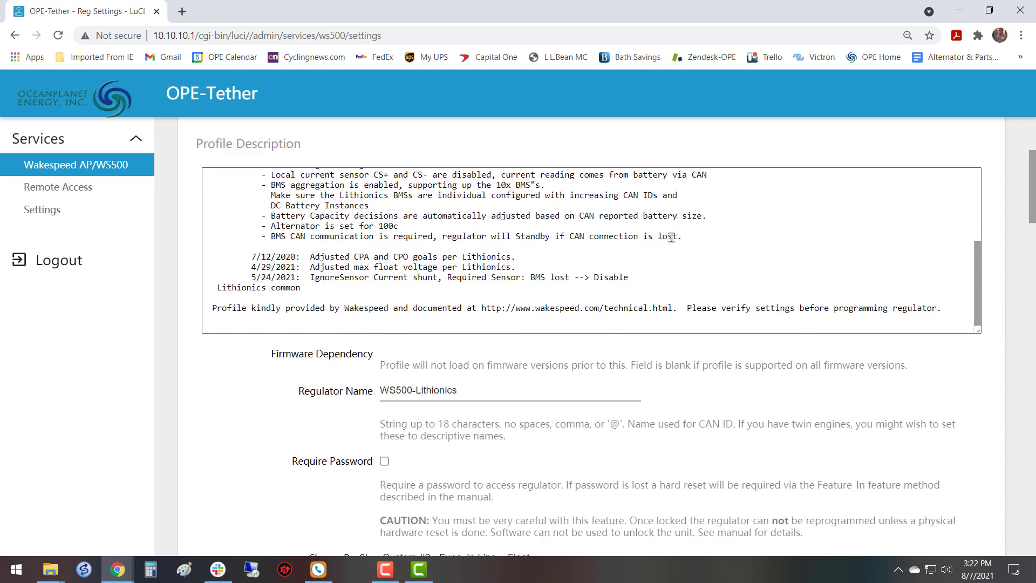
{"action": "scroll", "coordinate": [672, 236], "scroll_direction": "up", "scroll_amount": 5}
{"action": "scroll", "coordinate": [672, 238], "scroll_direction": "up", "scroll_amount": 1}
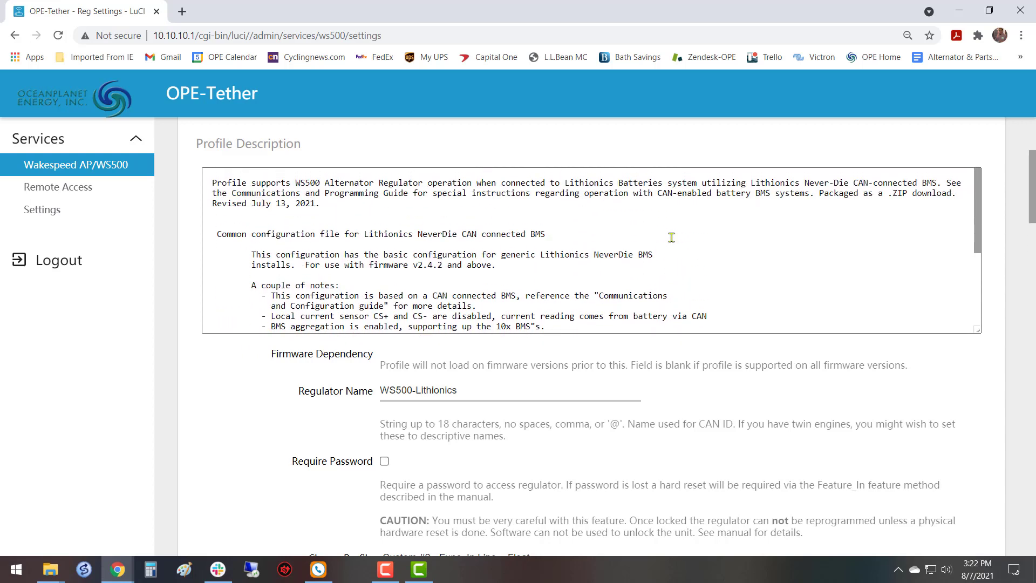
{"action": "scroll", "coordinate": [672, 237], "scroll_direction": "down", "scroll_amount": 8}
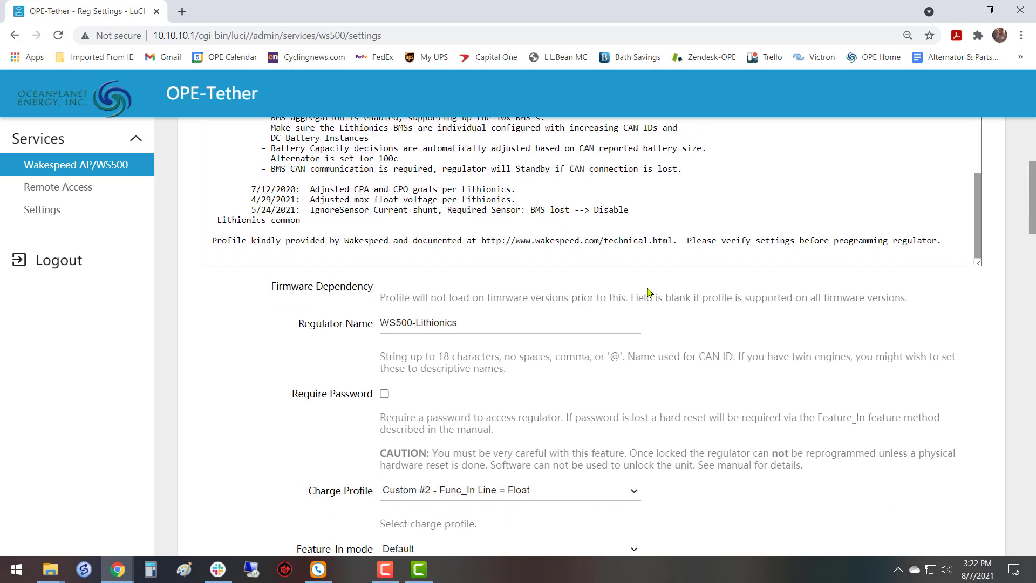
{"action": "scroll", "coordinate": [615, 291], "scroll_direction": "down", "scroll_amount": 1}
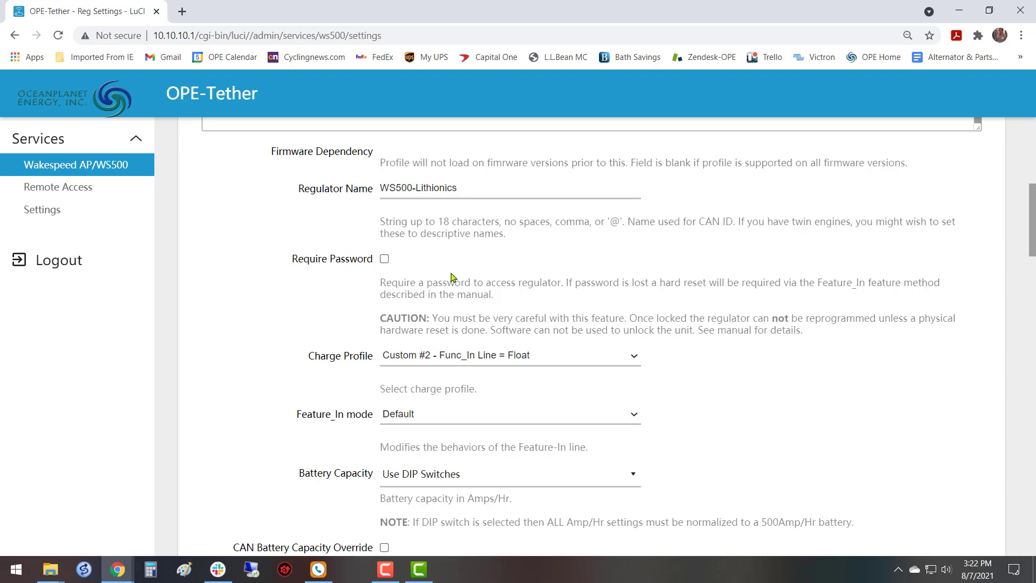
{"action": "scroll", "coordinate": [454, 275], "scroll_direction": "up", "scroll_amount": 7}
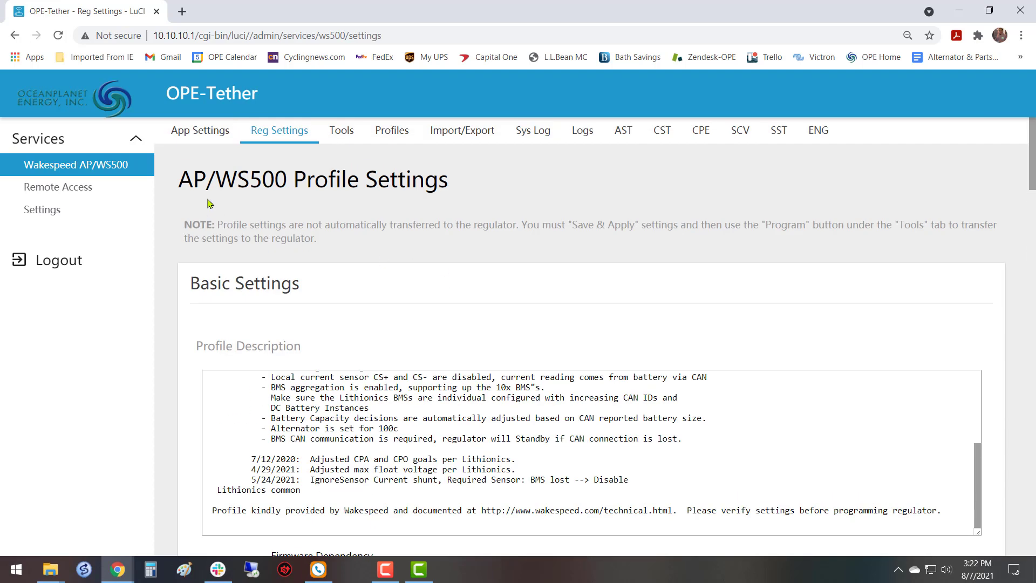
Review the AP/WS500 general settings, including regulator interface and target firmware version, and return to the regulator profile settings.
{"action": "left_click", "coordinate": [208, 136]}
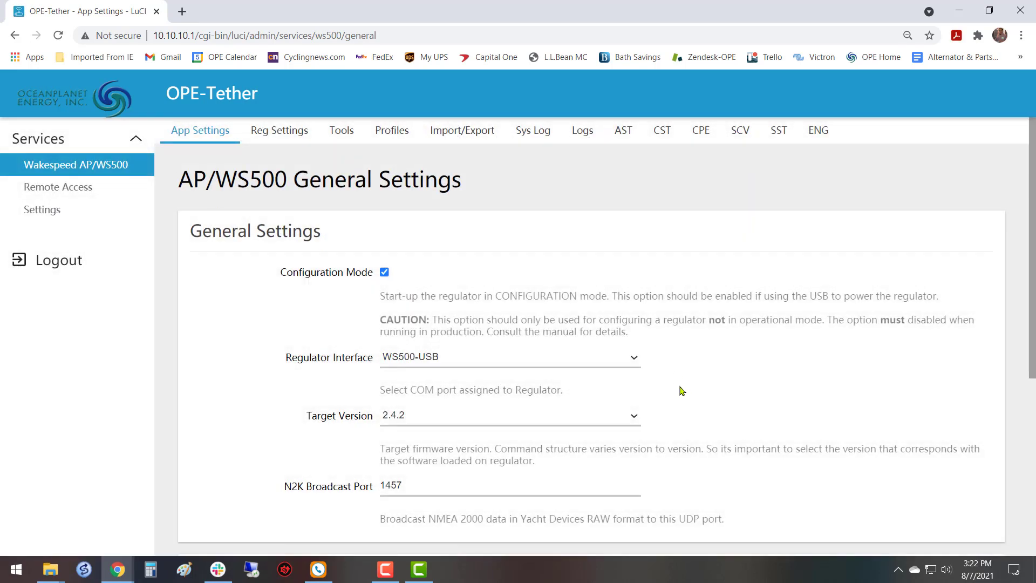
{"action": "scroll", "coordinate": [450, 349], "scroll_direction": "down", "scroll_amount": 1}
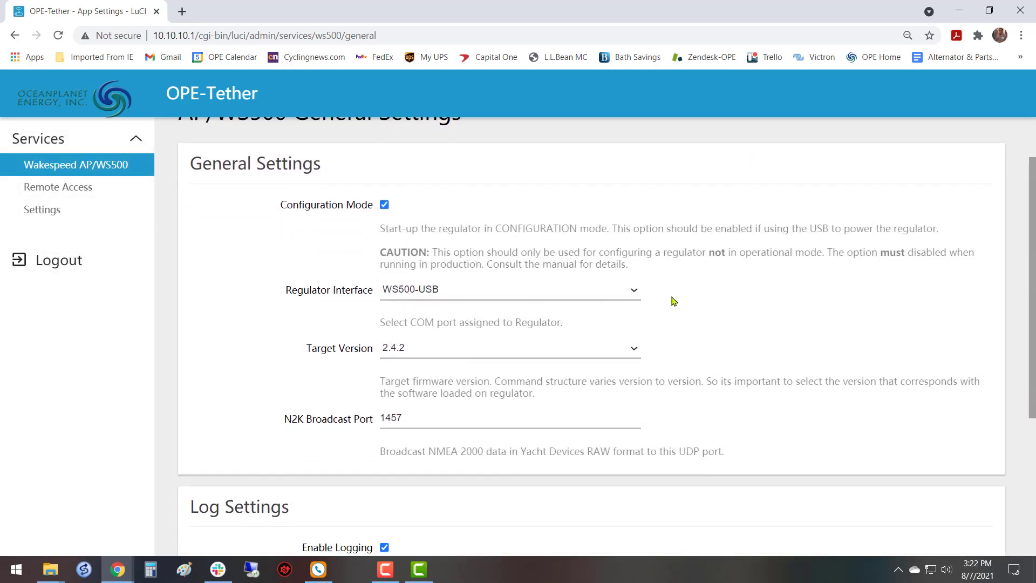
{"action": "scroll", "coordinate": [553, 327], "scroll_direction": "up", "scroll_amount": 1}
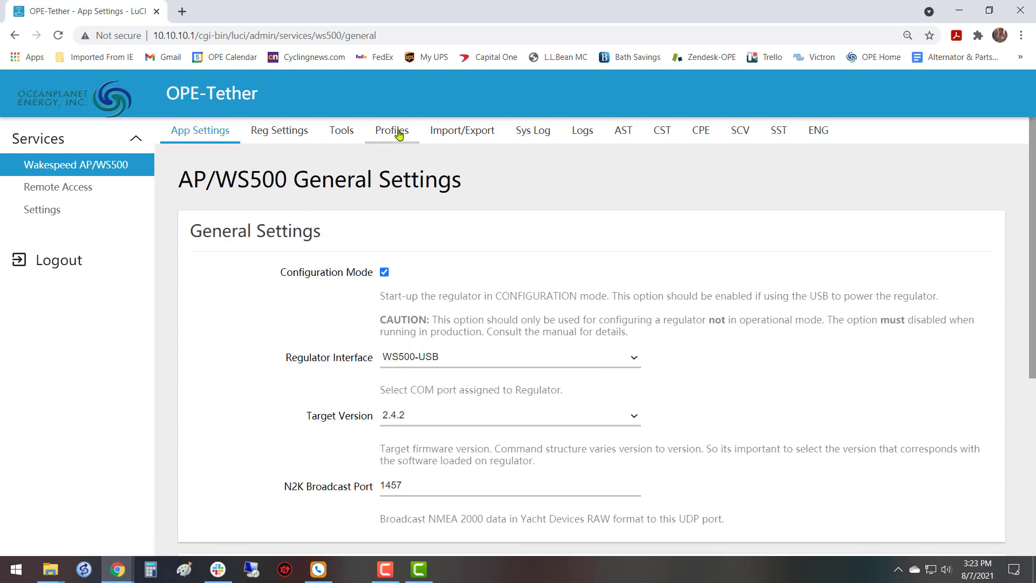
{"action": "left_click", "coordinate": [286, 137]}
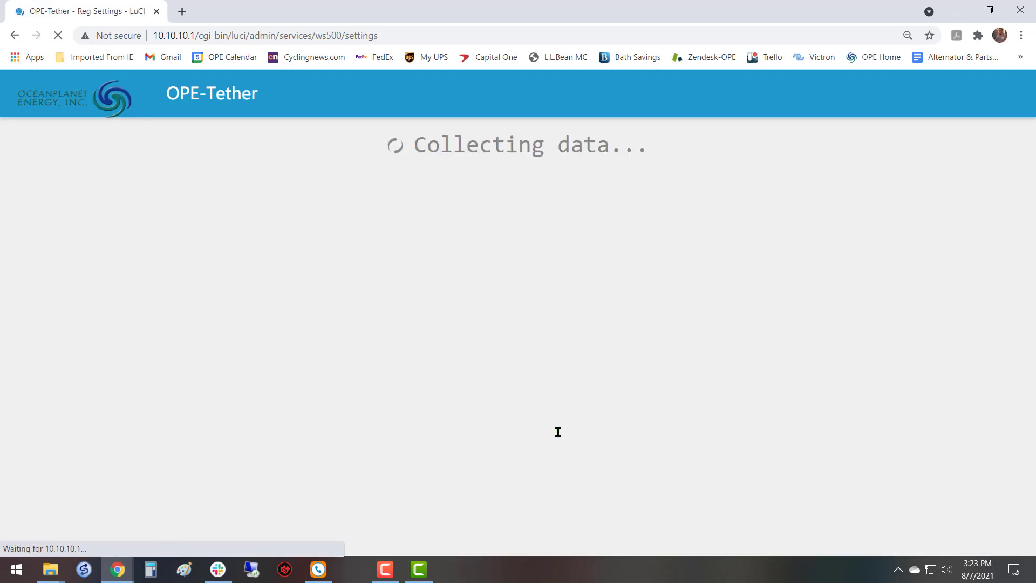
Change the regulator name in the basic settings to AP500-Port.
{"action": "scroll", "coordinate": [557, 382], "scroll_direction": "down", "scroll_amount": 10}
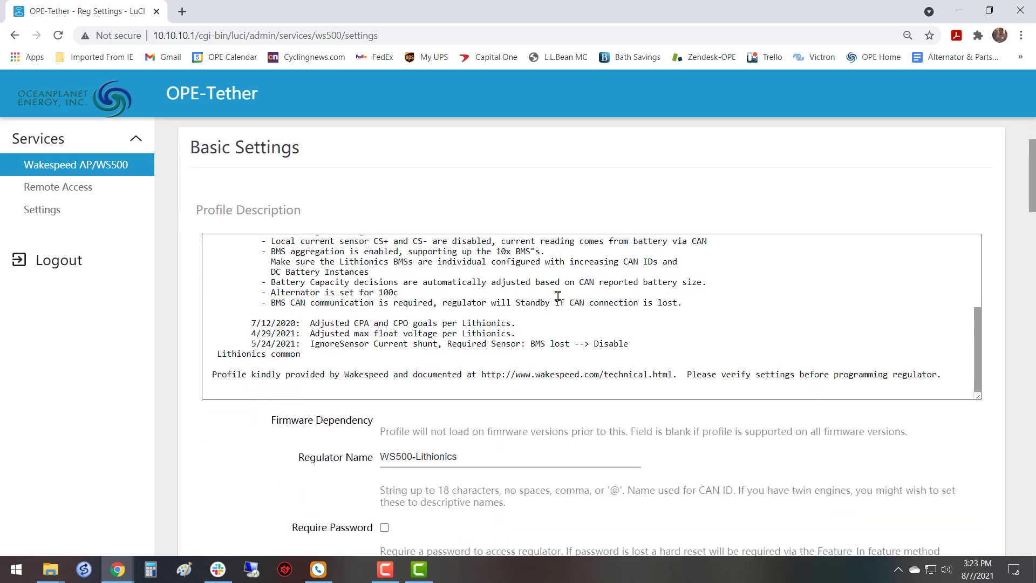
{"action": "scroll", "coordinate": [562, 297], "scroll_direction": "down", "scroll_amount": 1}
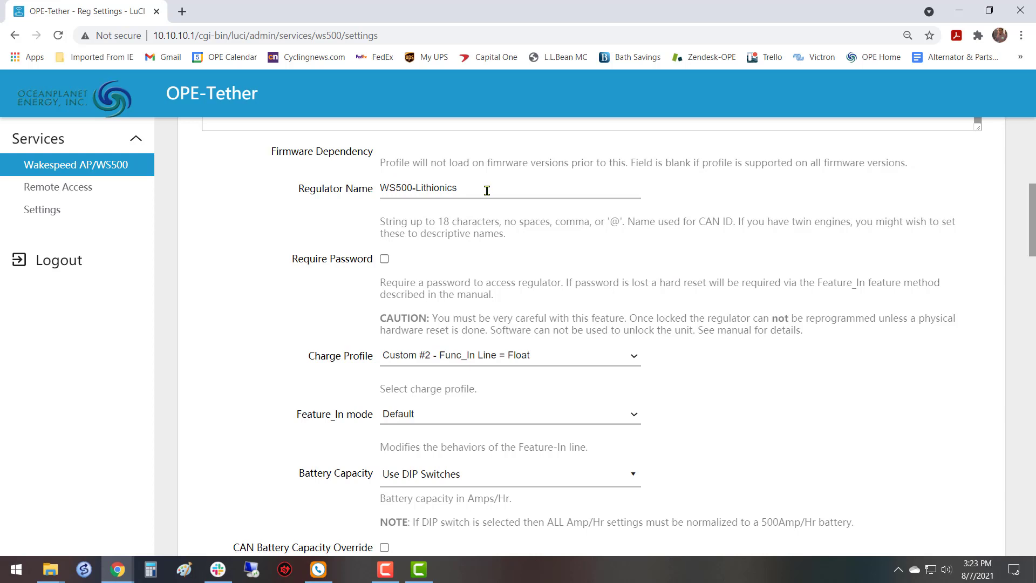
{"action": "left_click_drag", "start_coordinate": [487, 190], "coordinate": [369, 195]}
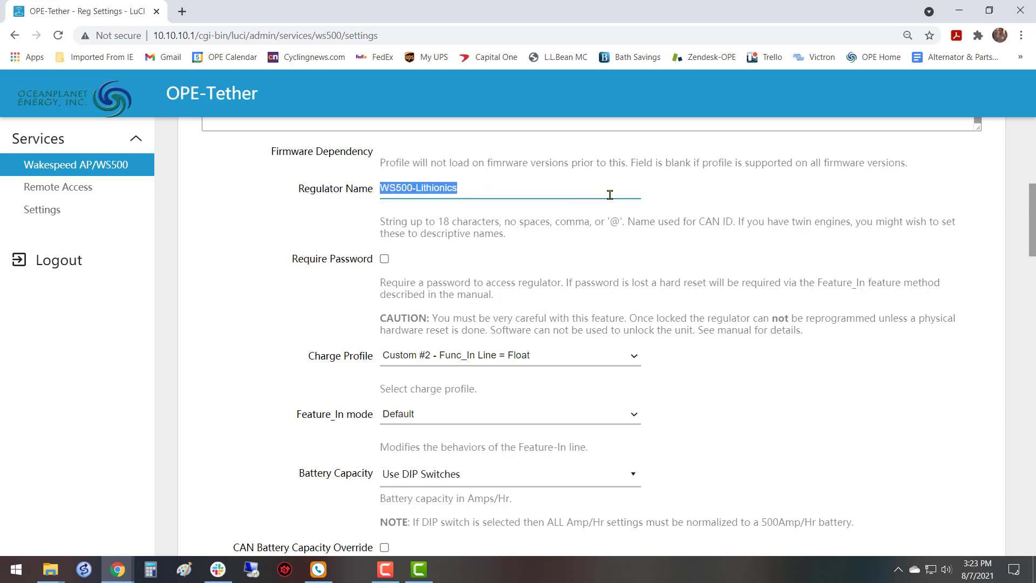
{"action": "type", "text": "AP50"}
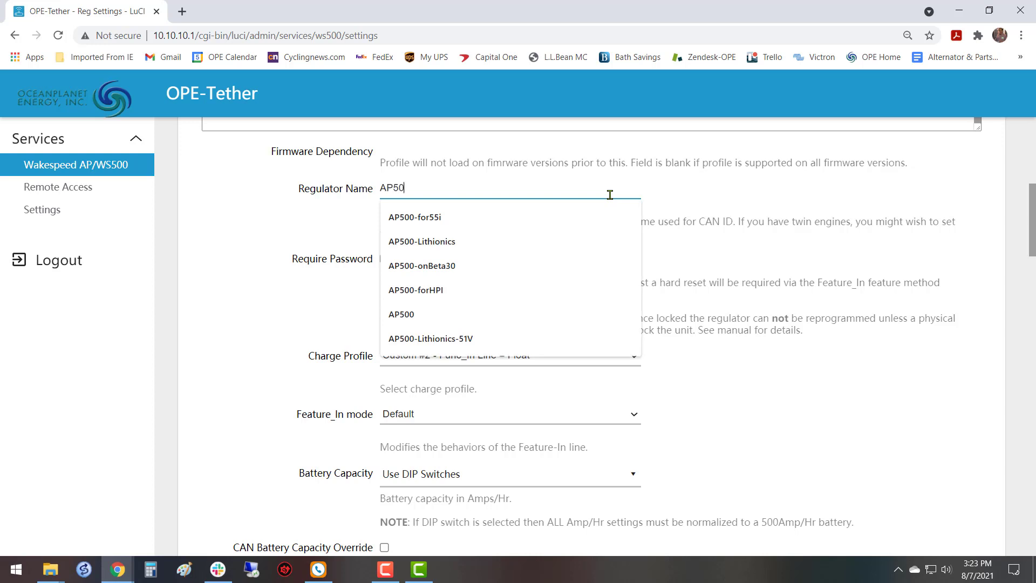
{"action": "type", "text": "0-"}
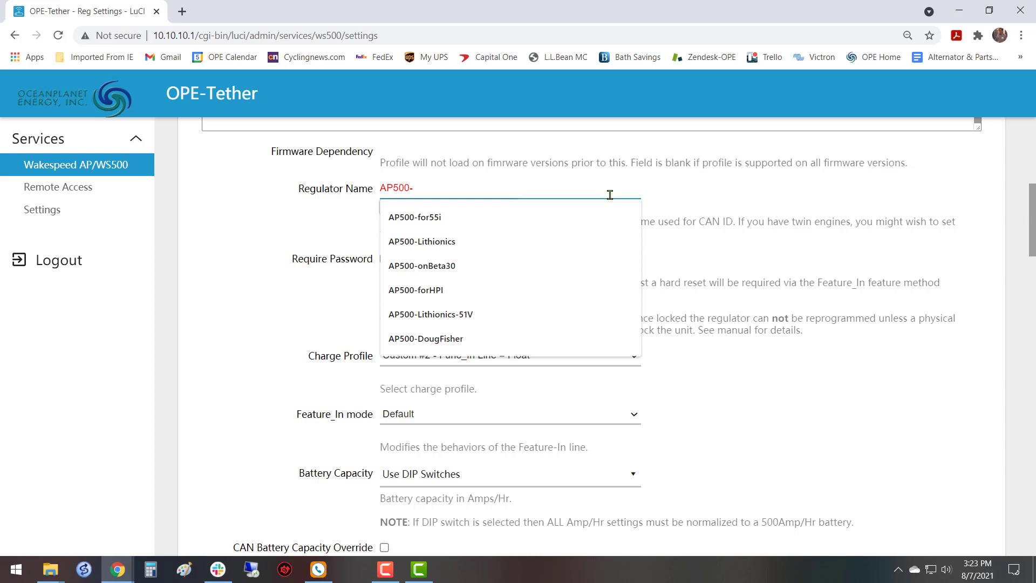
{"action": "type", "text": "Port"}
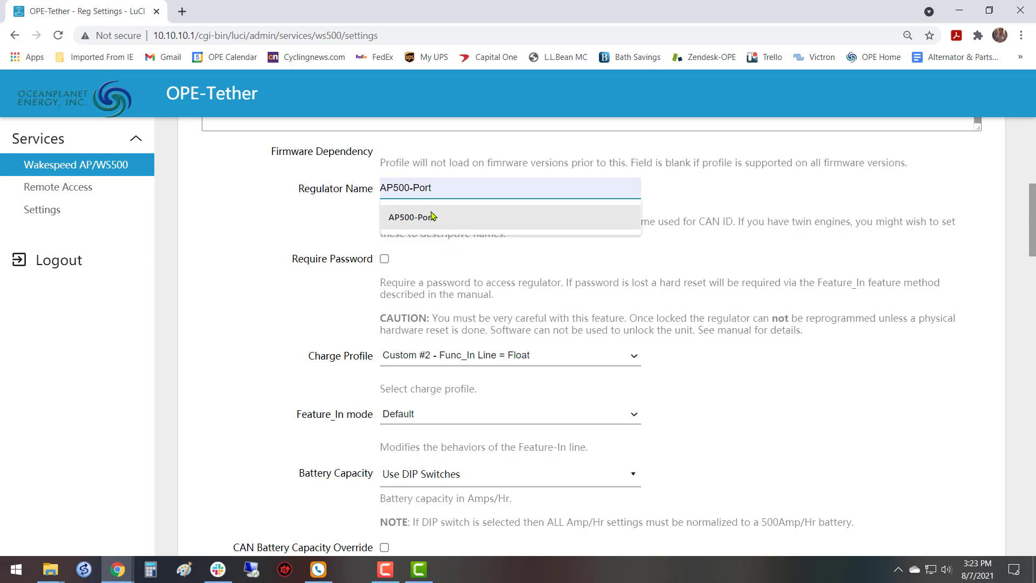
{"action": "left_click", "coordinate": [423, 213]}
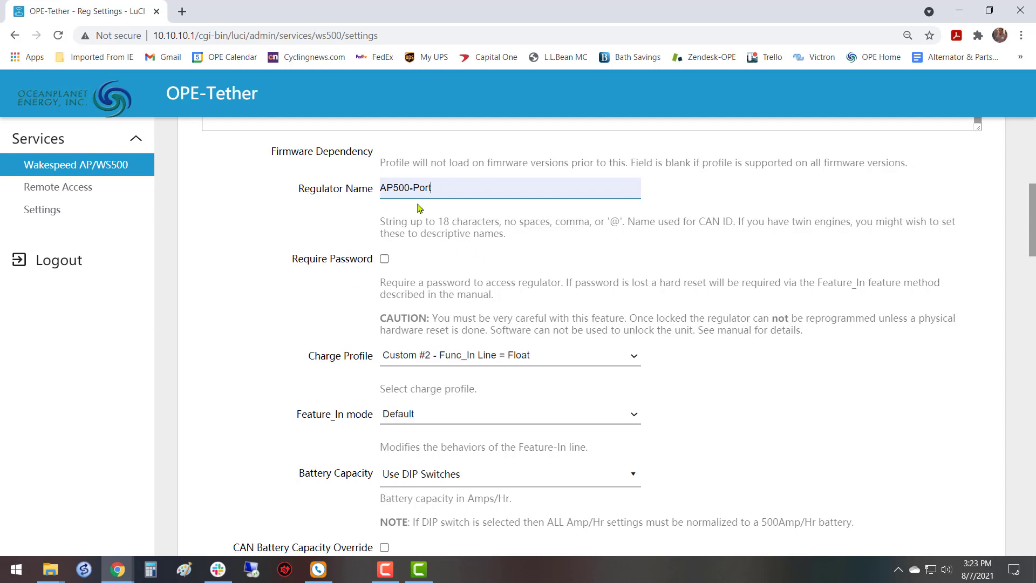
Look through the available charge profile choices in the basic settings without changing the selection.
{"action": "scroll", "coordinate": [455, 281], "scroll_direction": "down", "scroll_amount": 1}
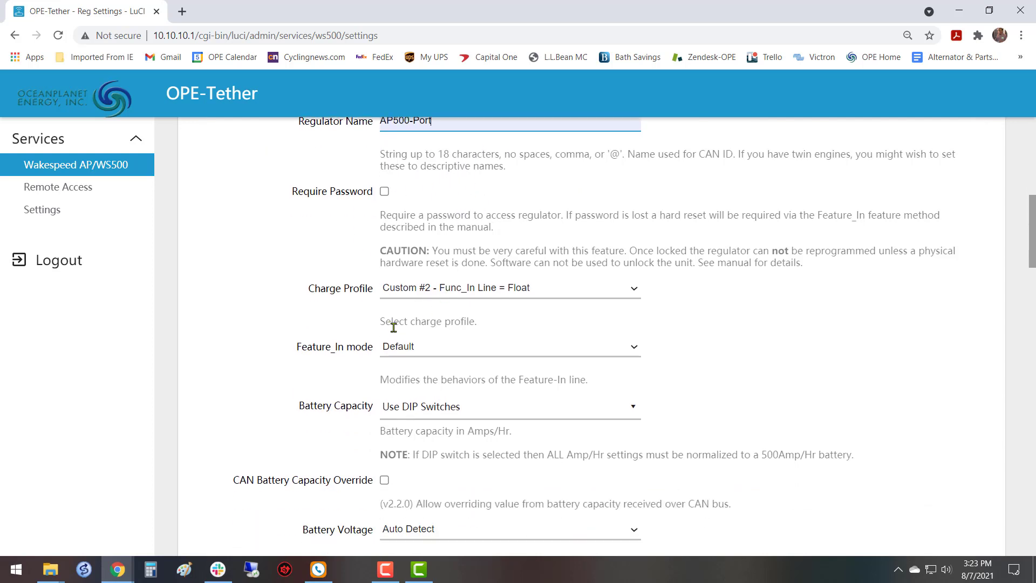
{"action": "scroll", "coordinate": [680, 288], "scroll_direction": "down", "scroll_amount": 2}
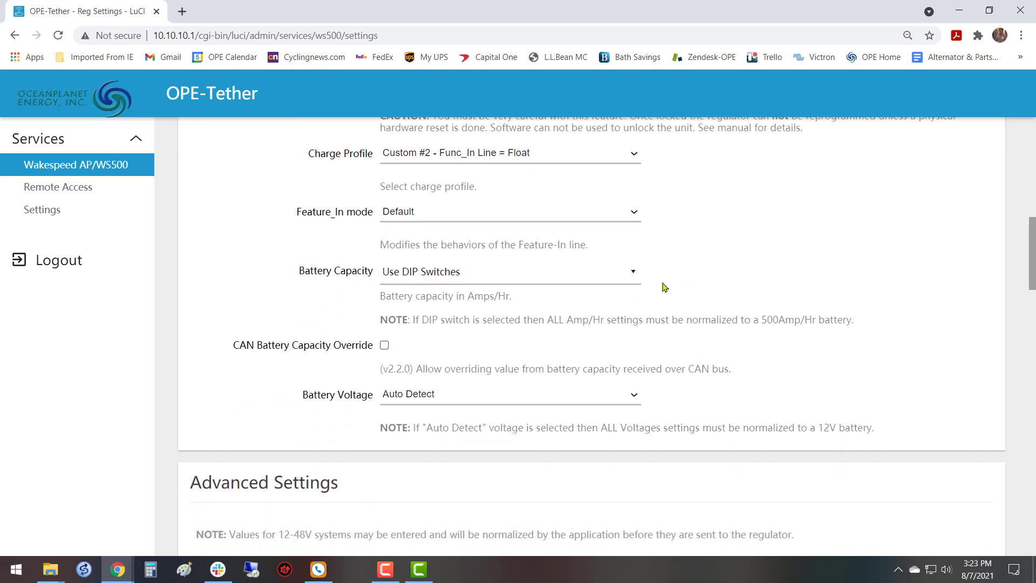
{"action": "scroll", "coordinate": [657, 288], "scroll_direction": "up", "scroll_amount": 1}
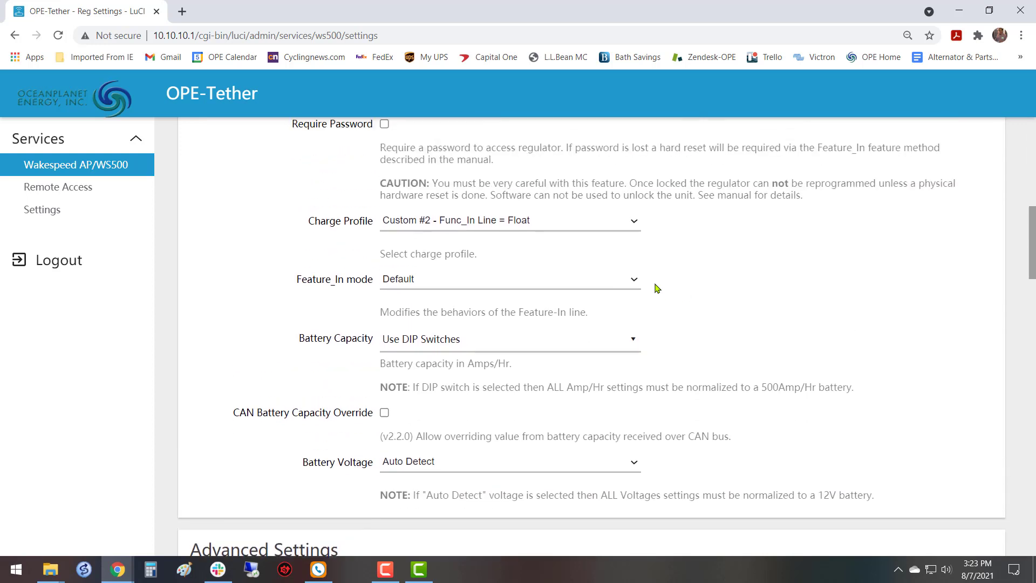
{"action": "left_click", "coordinate": [636, 221]}
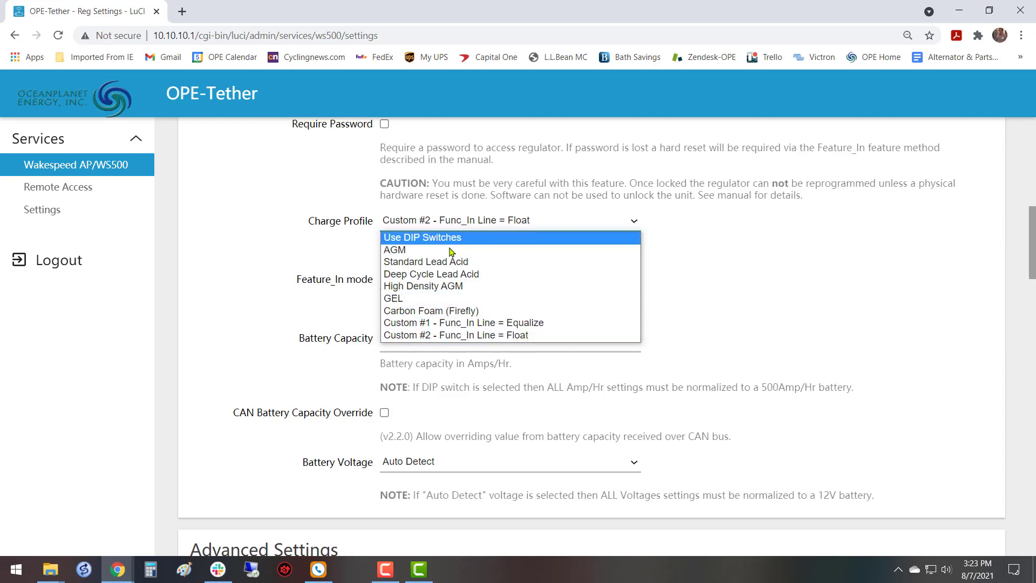
{"action": "left_click", "coordinate": [770, 254]}
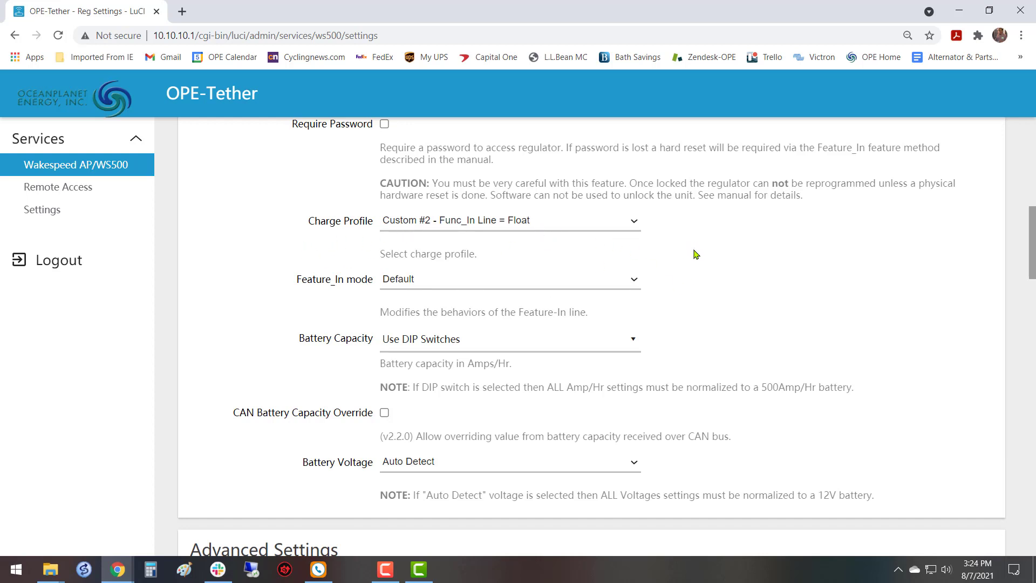
Review the choices for the Feature_In mode and keep the current selection.
{"action": "scroll", "coordinate": [696, 255], "scroll_direction": "up", "scroll_amount": 2}
{"action": "scroll", "coordinate": [696, 254], "scroll_direction": "down", "scroll_amount": 4}
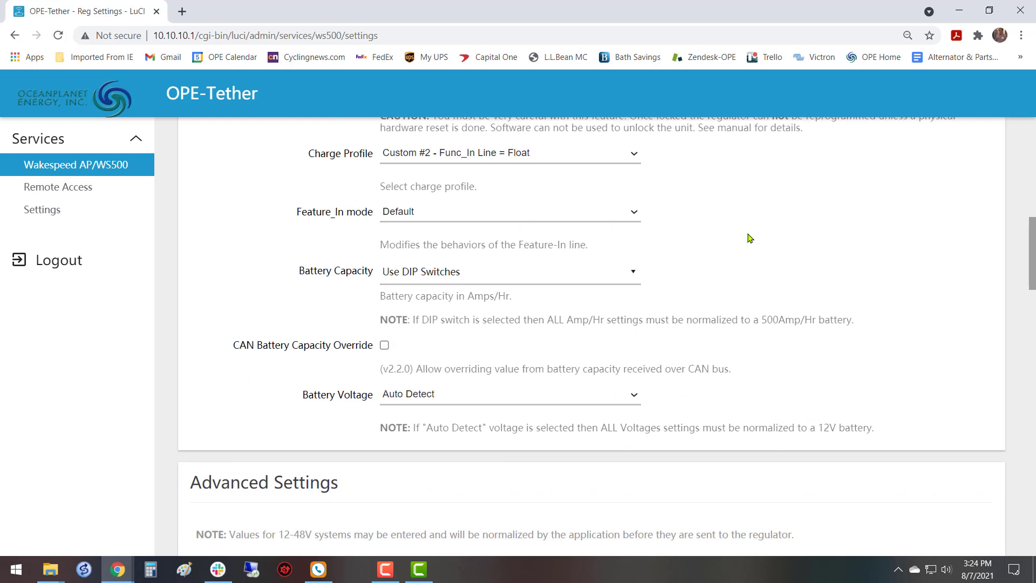
{"action": "scroll", "coordinate": [749, 238], "scroll_direction": "down", "scroll_amount": 1}
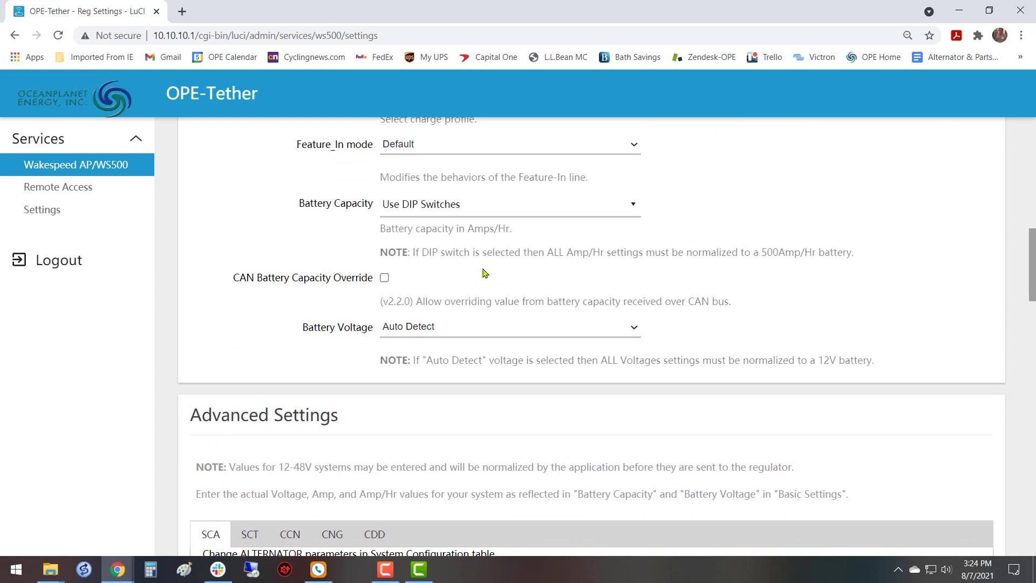
{"action": "scroll", "coordinate": [710, 191], "scroll_direction": "up", "scroll_amount": 1}
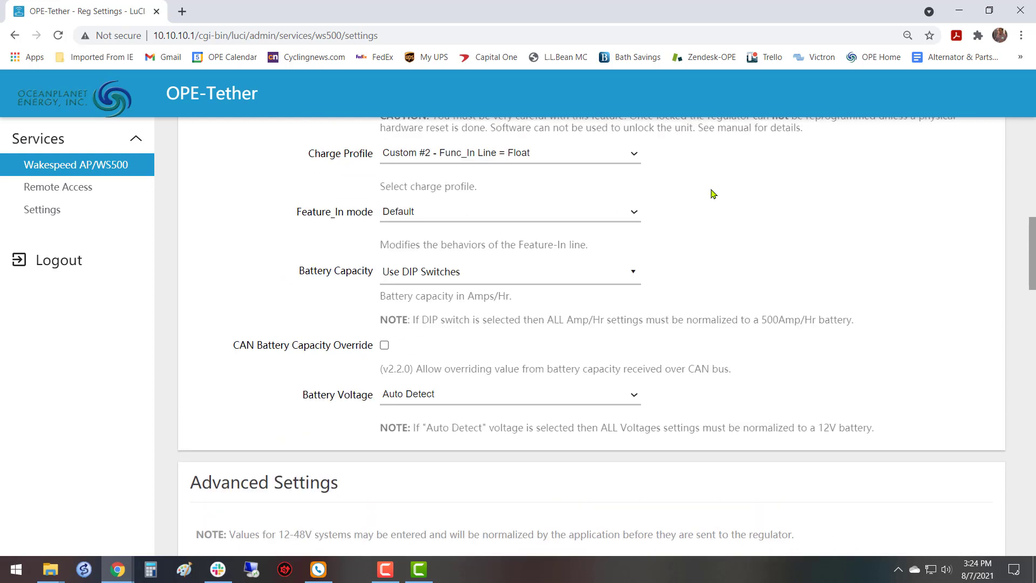
{"action": "left_click", "coordinate": [635, 215]}
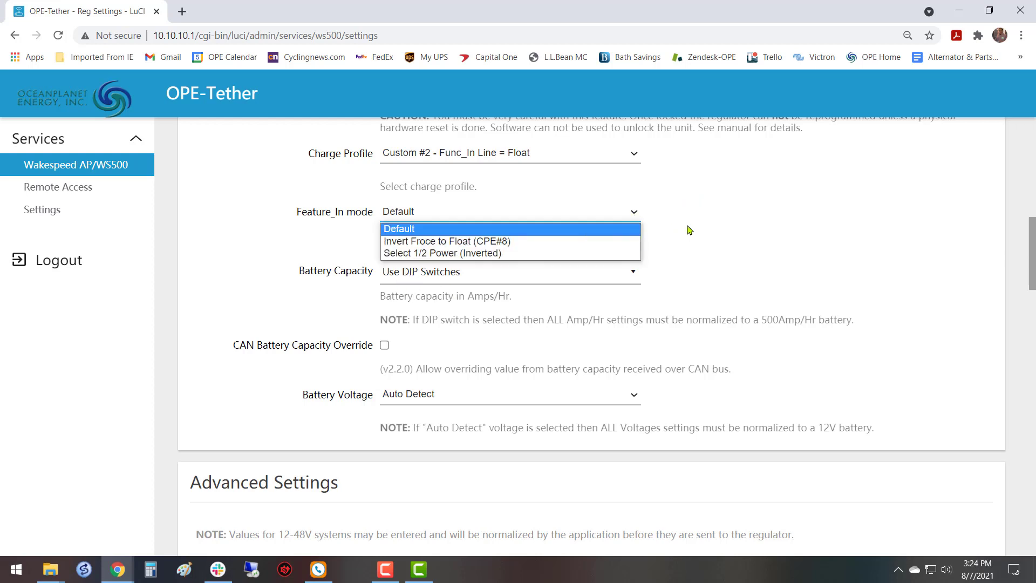
{"action": "left_click", "coordinate": [727, 232]}
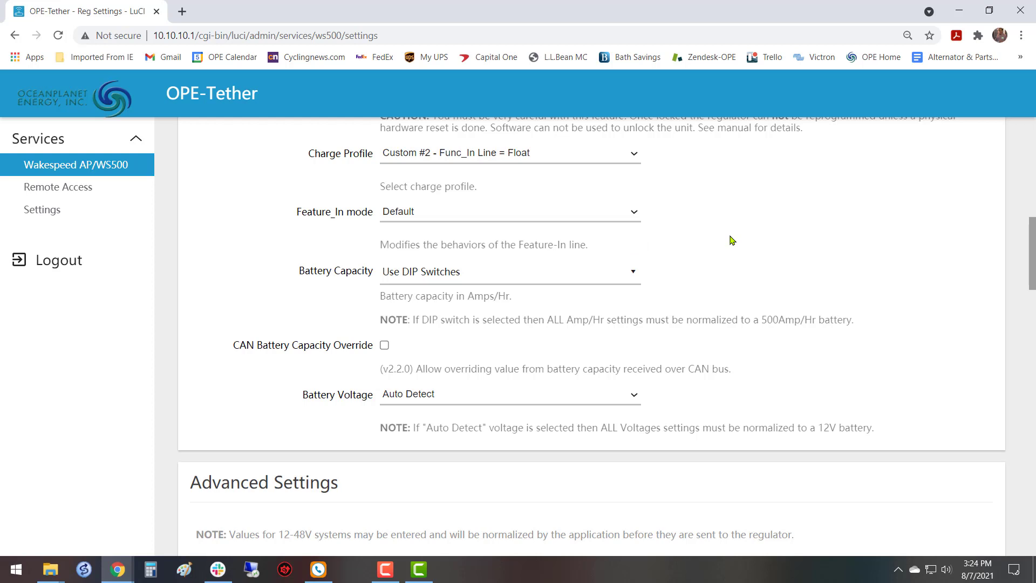
Examine the preset battery capacity choices and the custom entry option, leaving the capacity as it is.
{"action": "scroll", "coordinate": [732, 240], "scroll_direction": "down", "scroll_amount": 1}
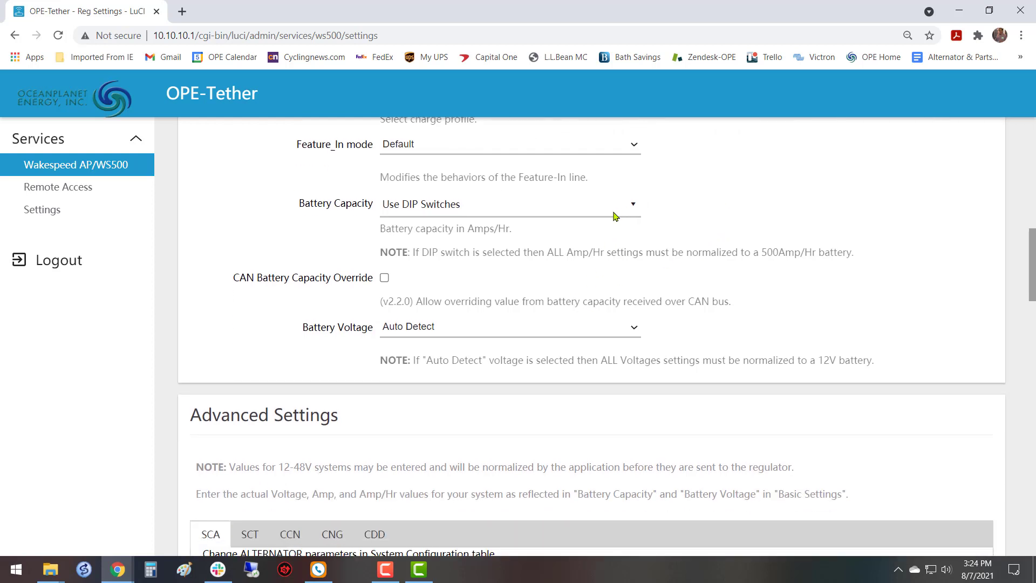
{"action": "left_click", "coordinate": [632, 208]}
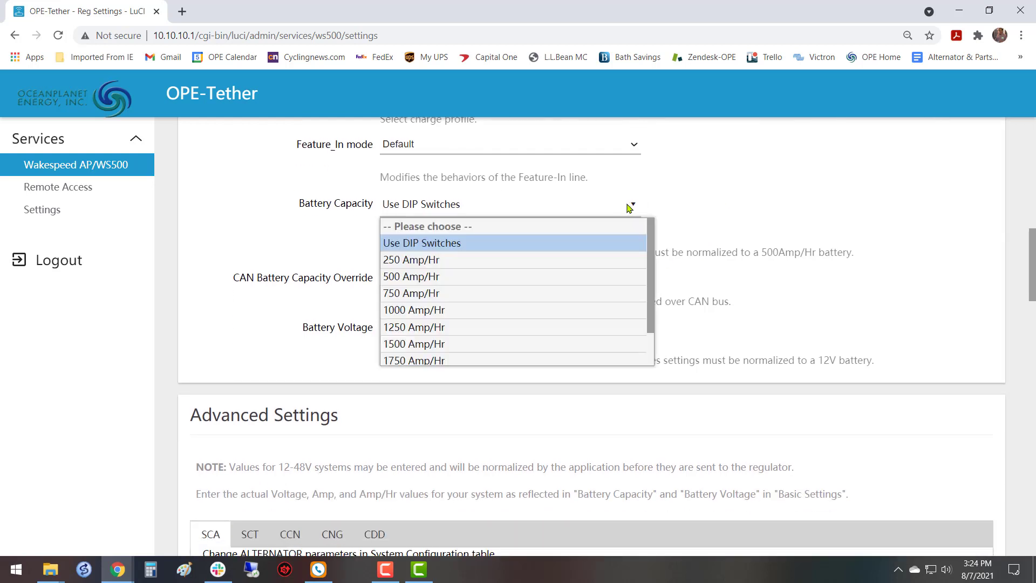
{"action": "scroll", "coordinate": [518, 278], "scroll_direction": "down", "scroll_amount": 3}
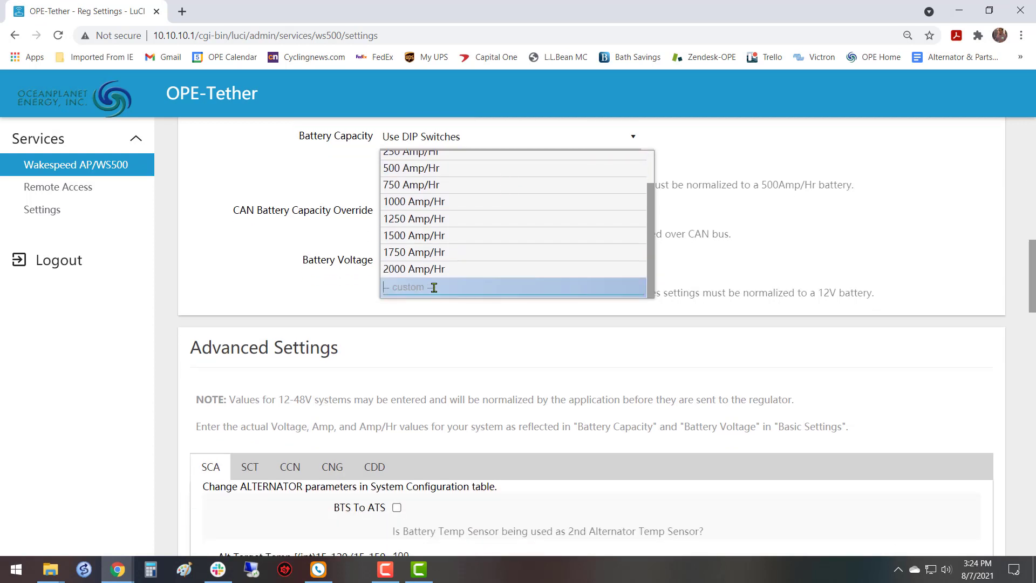
{"action": "left_click", "coordinate": [783, 233]}
{"action": "scroll", "coordinate": [721, 224], "scroll_direction": "up", "scroll_amount": 1}
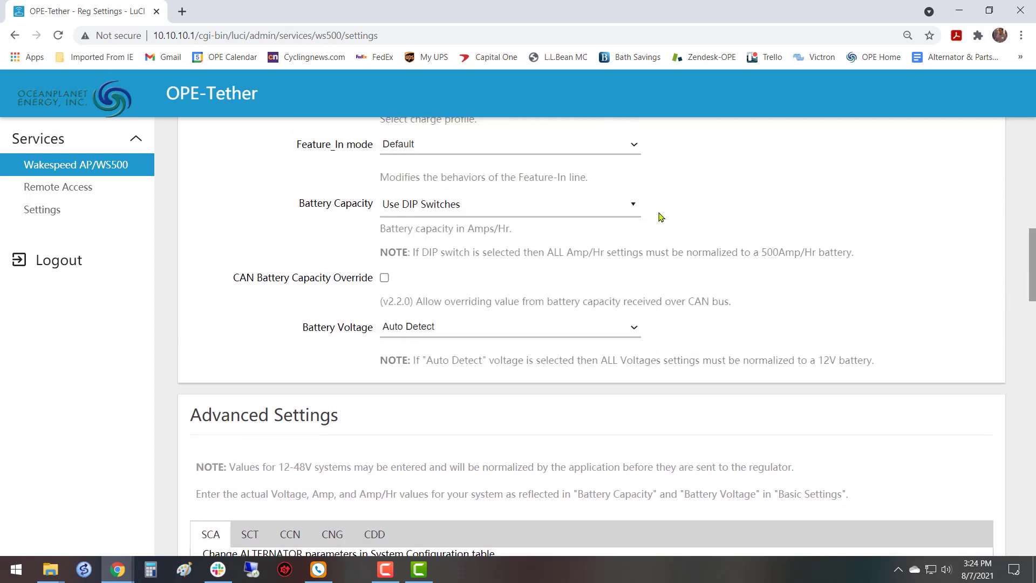
{"action": "left_click", "coordinate": [633, 204]}
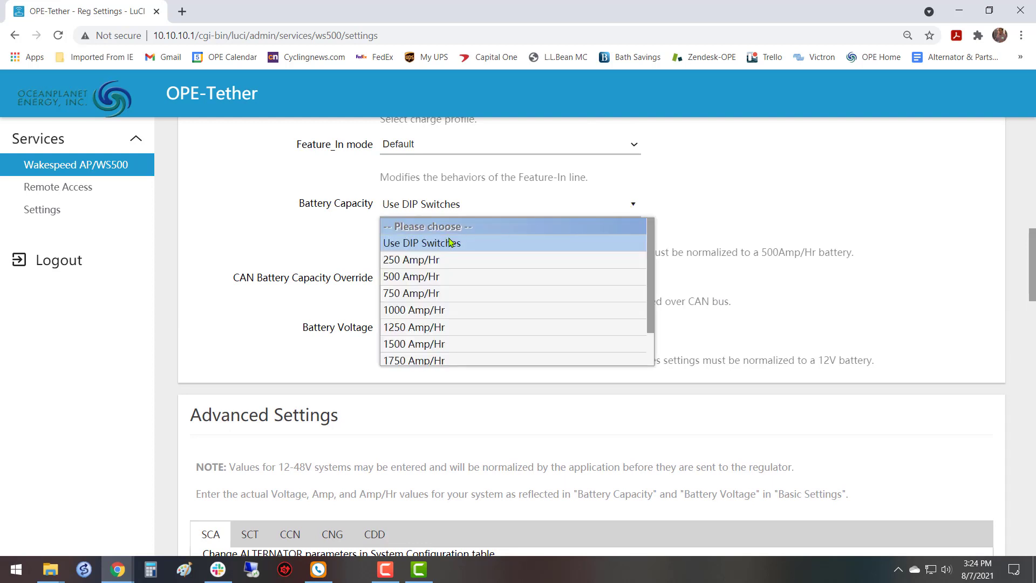
{"action": "scroll", "coordinate": [453, 253], "scroll_direction": "down", "scroll_amount": 3}
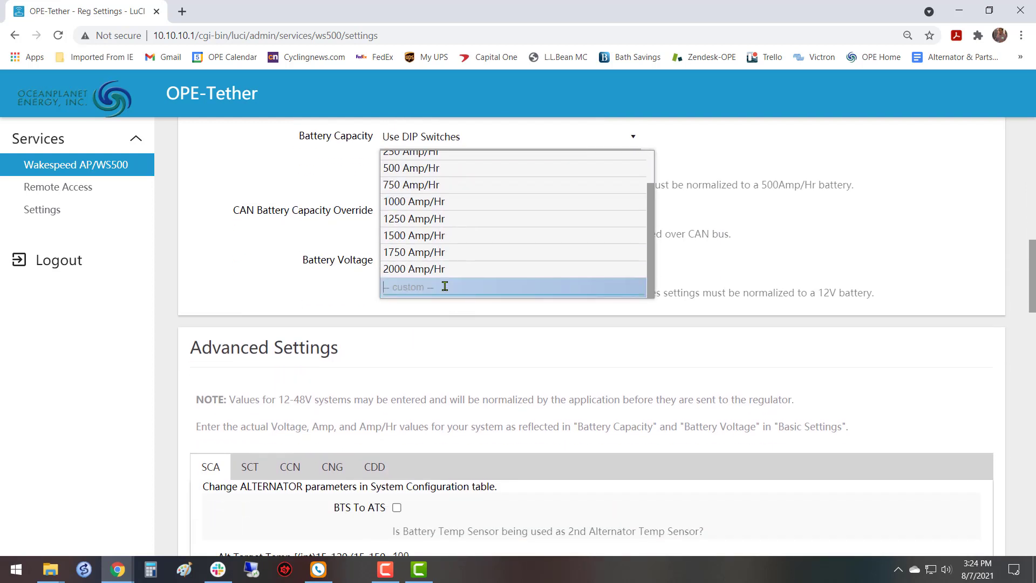
{"action": "scroll", "coordinate": [476, 244], "scroll_direction": "up", "scroll_amount": 5}
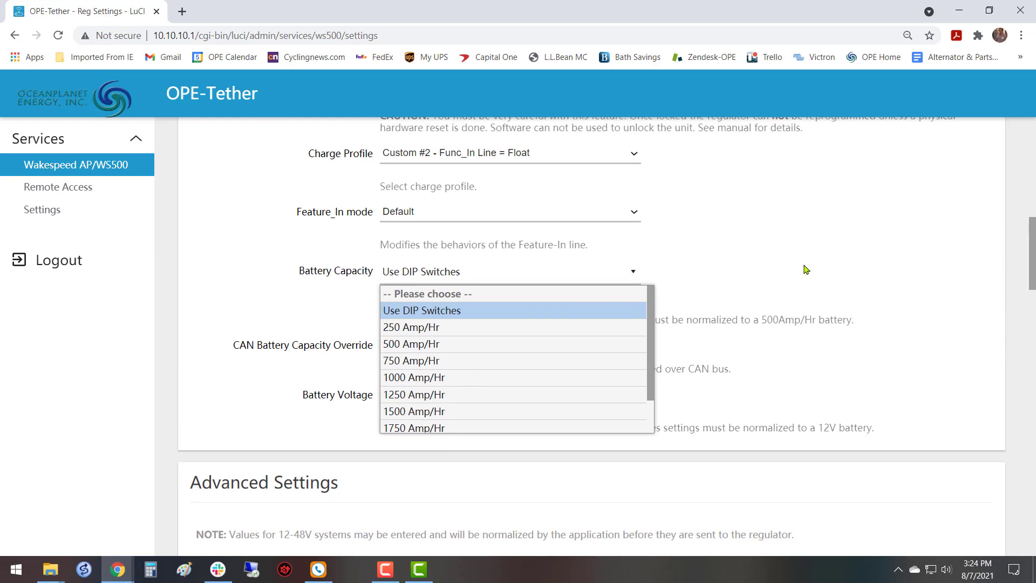
{"action": "left_click", "coordinate": [806, 269]}
Enable the CAN Battery Capacity Override and set the battery capacity to 750 Amp/Hr.
{"action": "scroll", "coordinate": [606, 270], "scroll_direction": "down", "scroll_amount": 3}
{"action": "scroll", "coordinate": [606, 303], "scroll_direction": "up", "scroll_amount": 1}
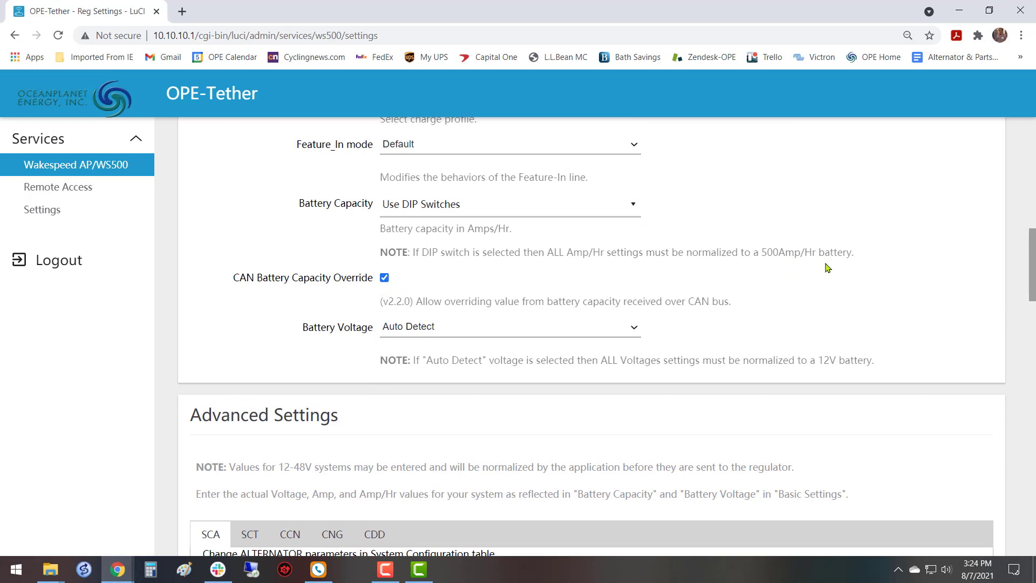
{"action": "left_click", "coordinate": [634, 207]}
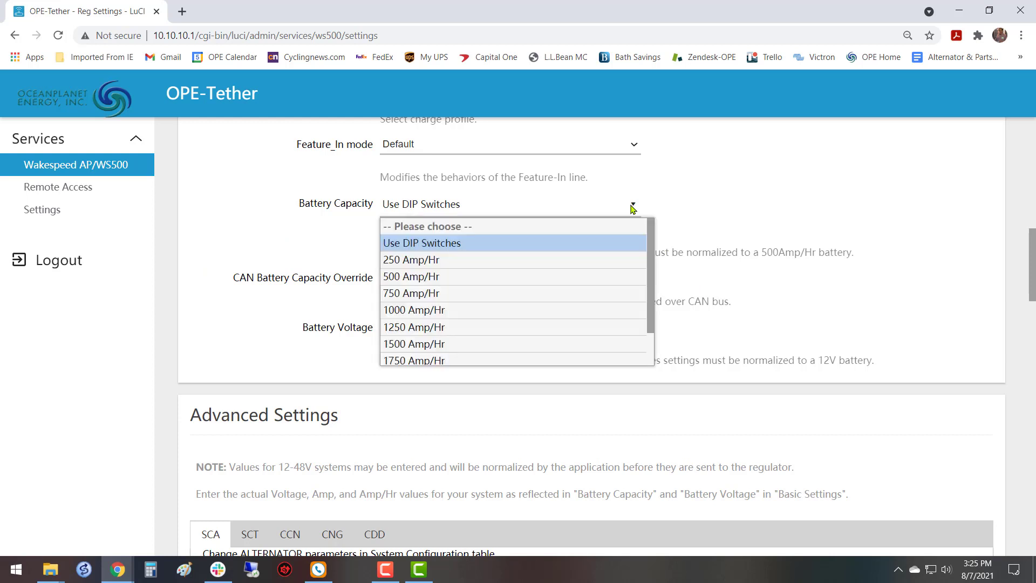
{"action": "left_click", "coordinate": [437, 293]}
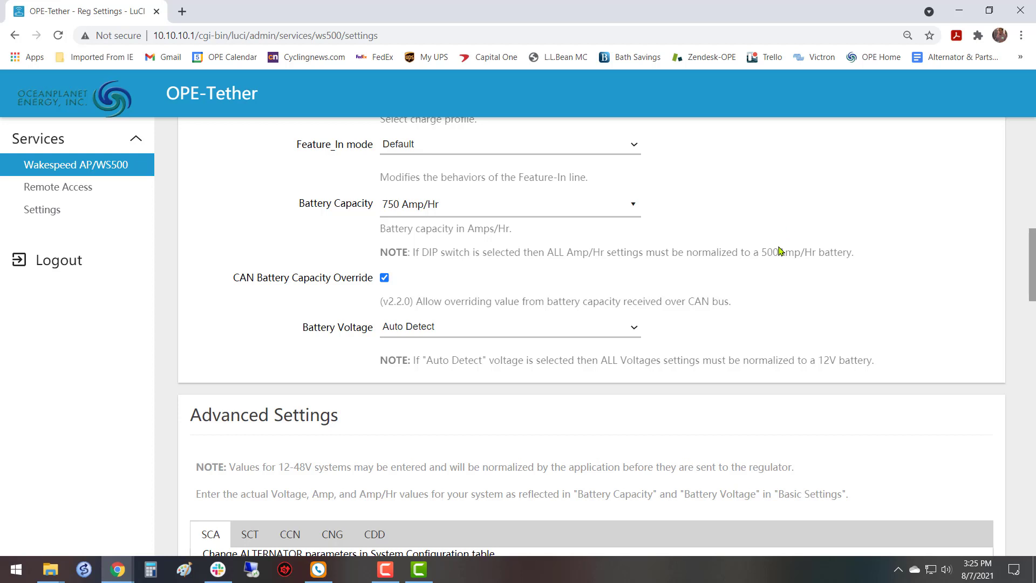
Set the battery voltage in the basic settings to 24V.
{"action": "scroll", "coordinate": [770, 289], "scroll_direction": "down", "scroll_amount": 1}
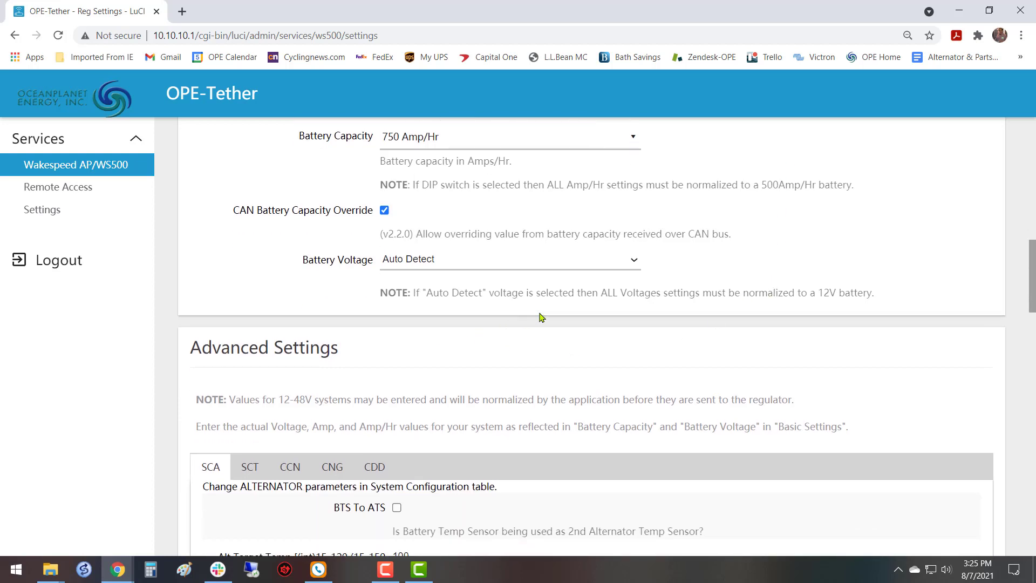
{"action": "left_click", "coordinate": [635, 263]}
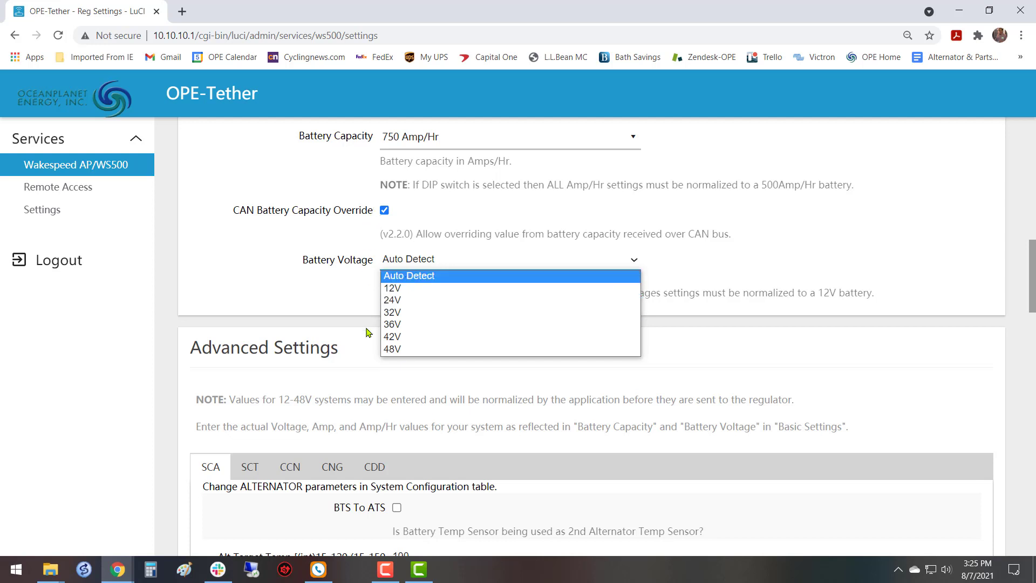
{"action": "left_click", "coordinate": [397, 301]}
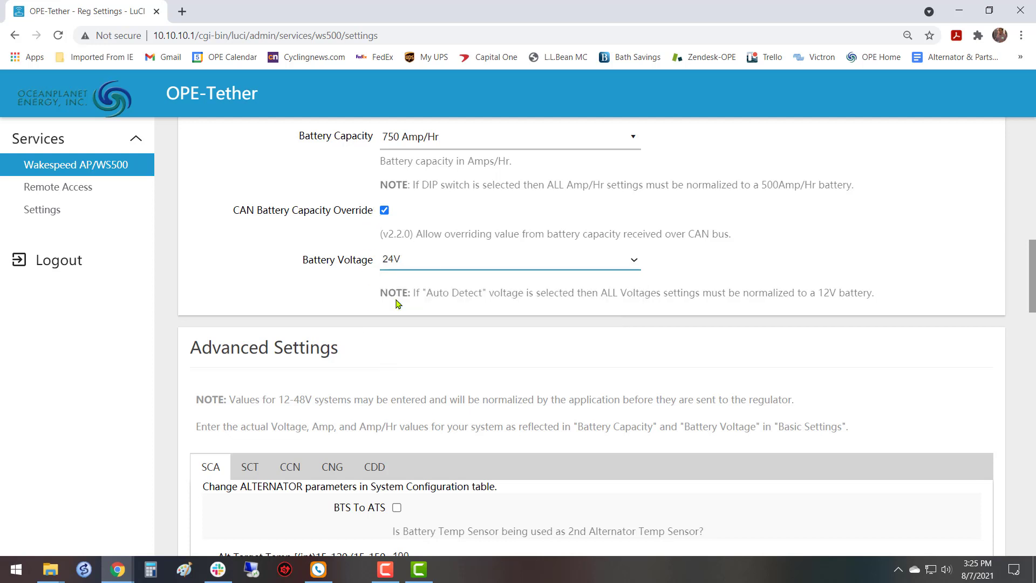
{"action": "left_click", "coordinate": [788, 241]}
Review the edited basic settings and remaining battery capacity choices, and go on to the alternator parameters in the Advanced Settings.
{"action": "scroll", "coordinate": [714, 306], "scroll_direction": "up", "scroll_amount": 9}
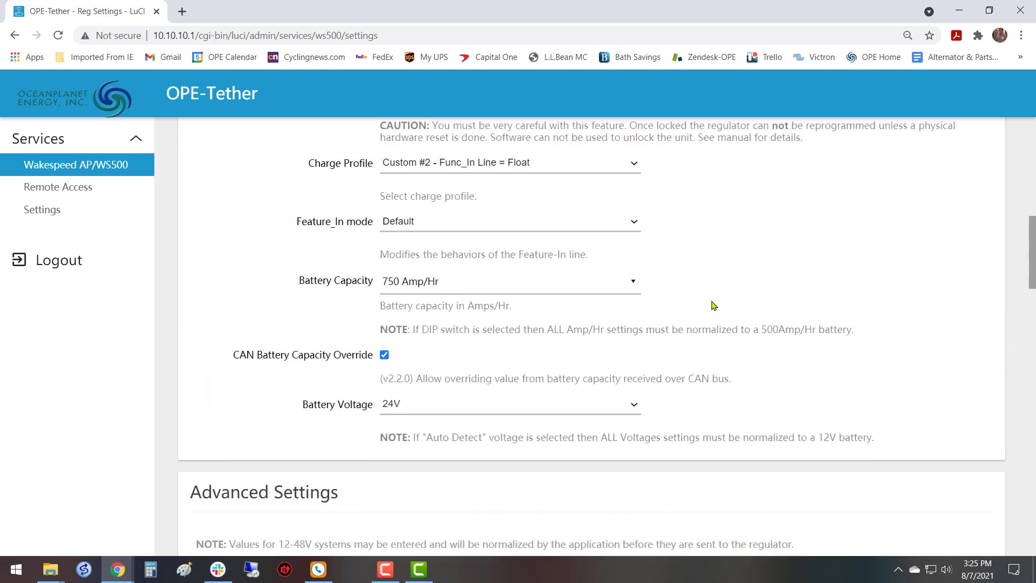
{"action": "scroll", "coordinate": [714, 306], "scroll_direction": "down", "scroll_amount": 9}
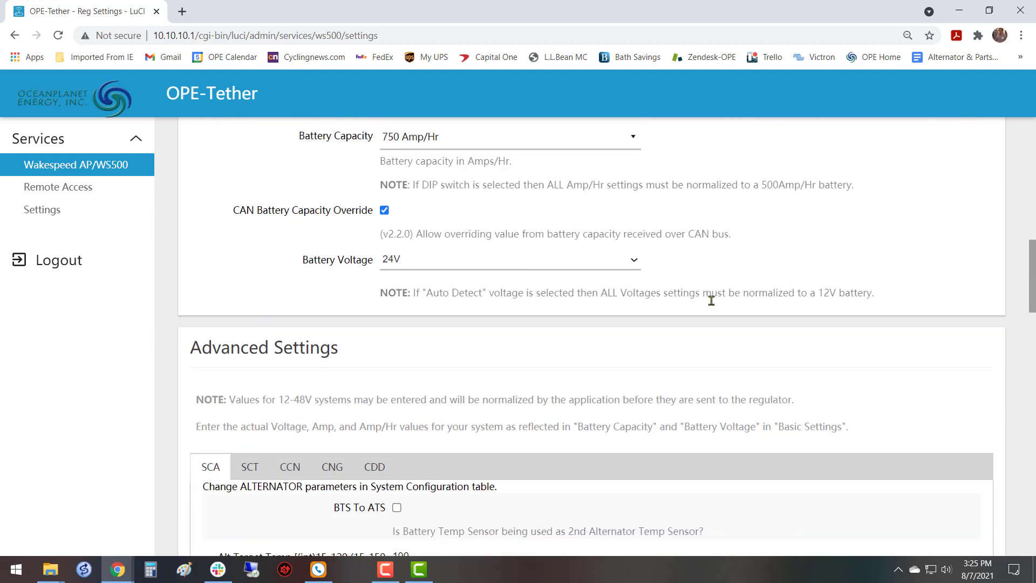
{"action": "scroll", "coordinate": [714, 304], "scroll_direction": "down", "scroll_amount": 1}
{"action": "scroll", "coordinate": [715, 302], "scroll_direction": "up", "scroll_amount": 2}
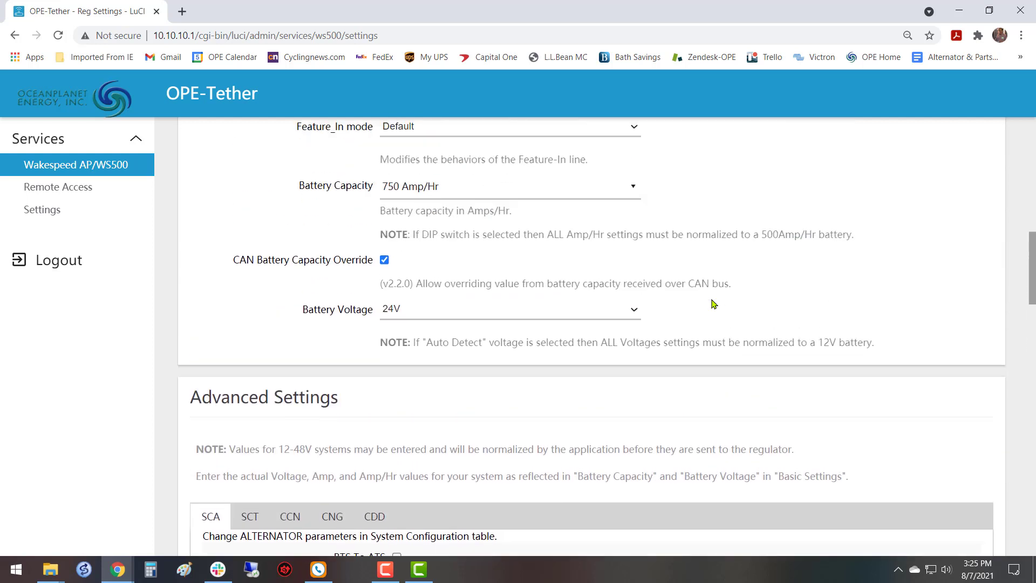
{"action": "left_click", "coordinate": [635, 203]}
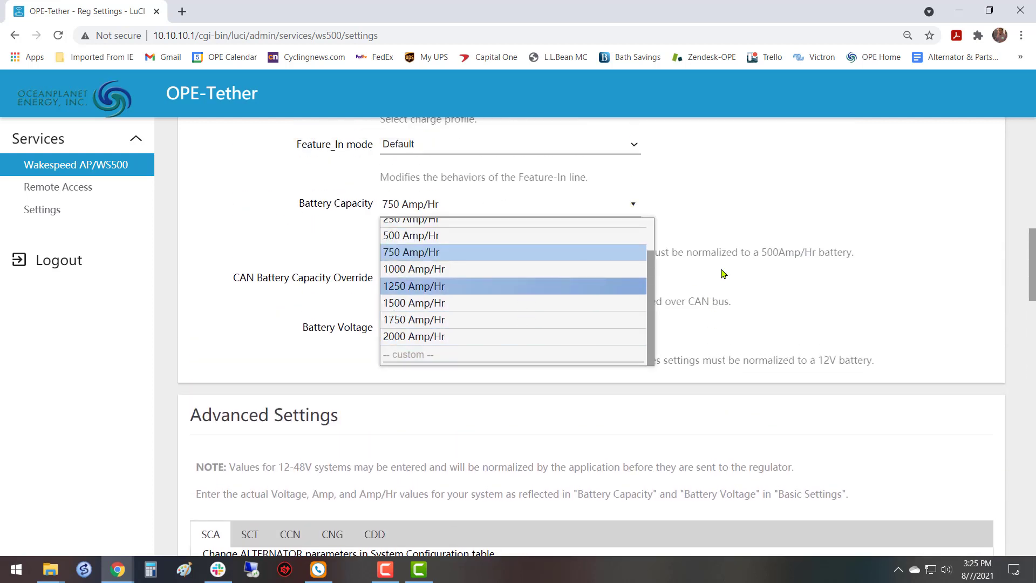
{"action": "left_click", "coordinate": [797, 247]}
{"action": "scroll", "coordinate": [671, 331], "scroll_direction": "down", "scroll_amount": 4}
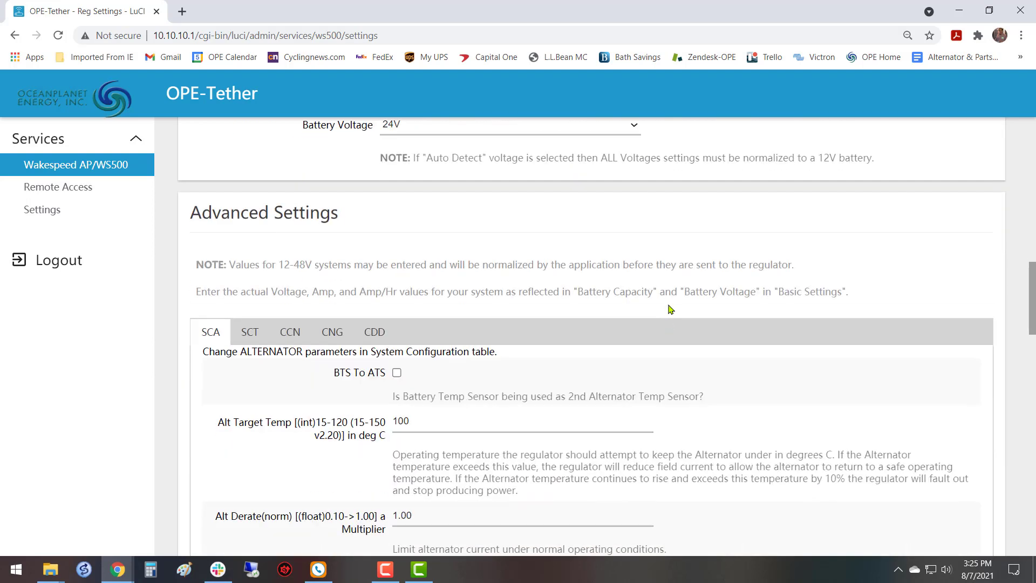
Examine the alternator parameters in the Advanced Settings, from BTS To ATS and target temperature through the derate multipliers to the shunt settings.
{"action": "scroll", "coordinate": [671, 305], "scroll_direction": "down", "scroll_amount": 4}
{"action": "scroll", "coordinate": [671, 306], "scroll_direction": "up", "scroll_amount": 4}
{"action": "scroll", "coordinate": [671, 308], "scroll_direction": "down", "scroll_amount": 1}
{"action": "scroll", "coordinate": [669, 308], "scroll_direction": "down", "scroll_amount": 4}
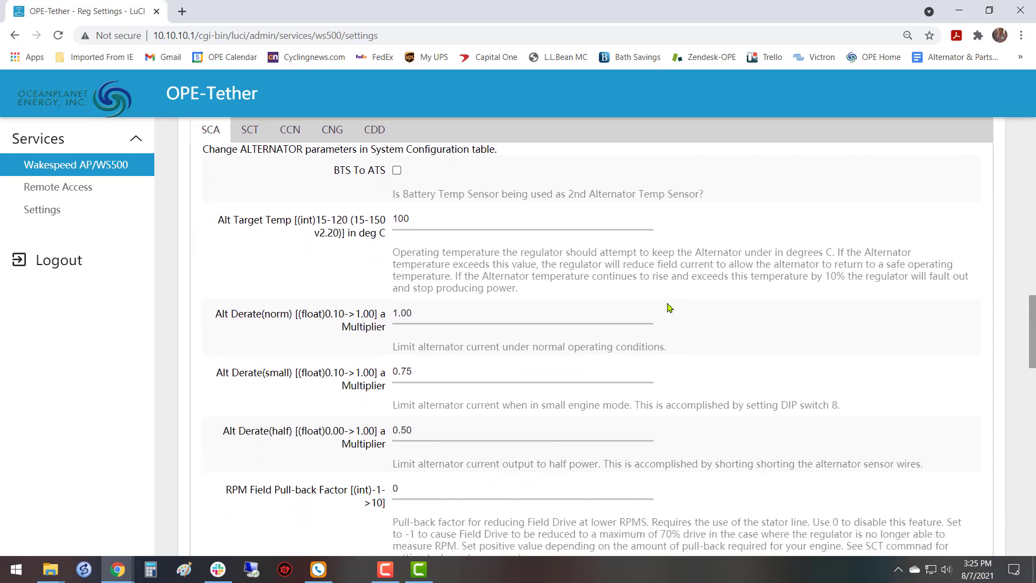
{"action": "scroll", "coordinate": [670, 308], "scroll_direction": "up", "scroll_amount": 3}
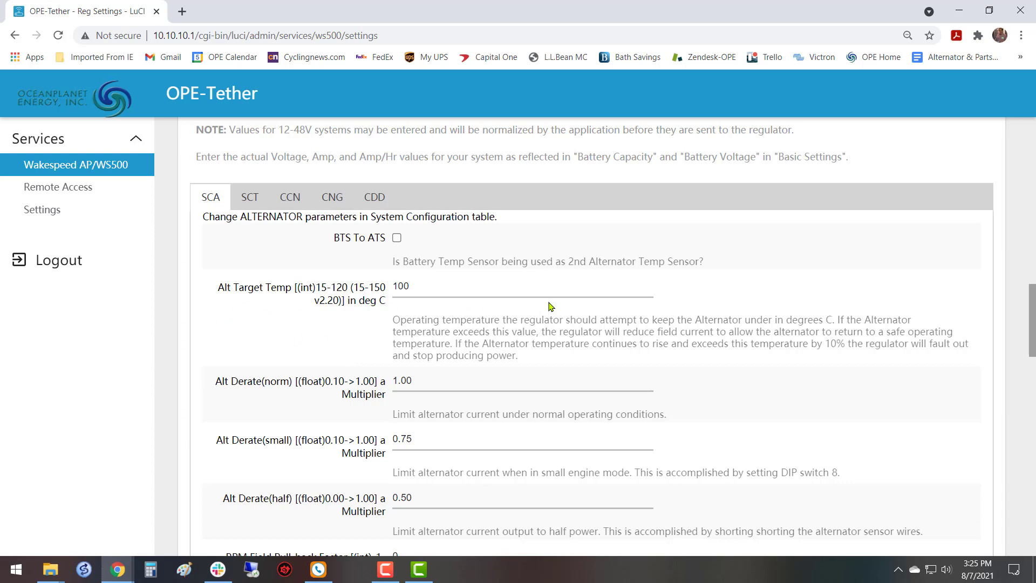
{"action": "scroll", "coordinate": [468, 278], "scroll_direction": "down", "scroll_amount": 1}
{"action": "scroll", "coordinate": [468, 278], "scroll_direction": "down", "scroll_amount": 8}
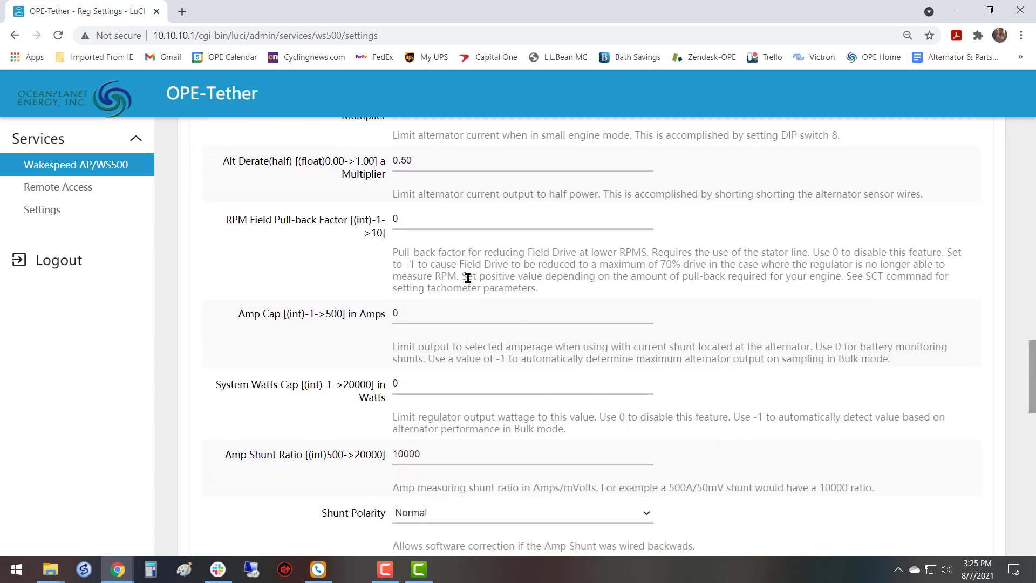
{"action": "scroll", "coordinate": [468, 278], "scroll_direction": "up", "scroll_amount": 8}
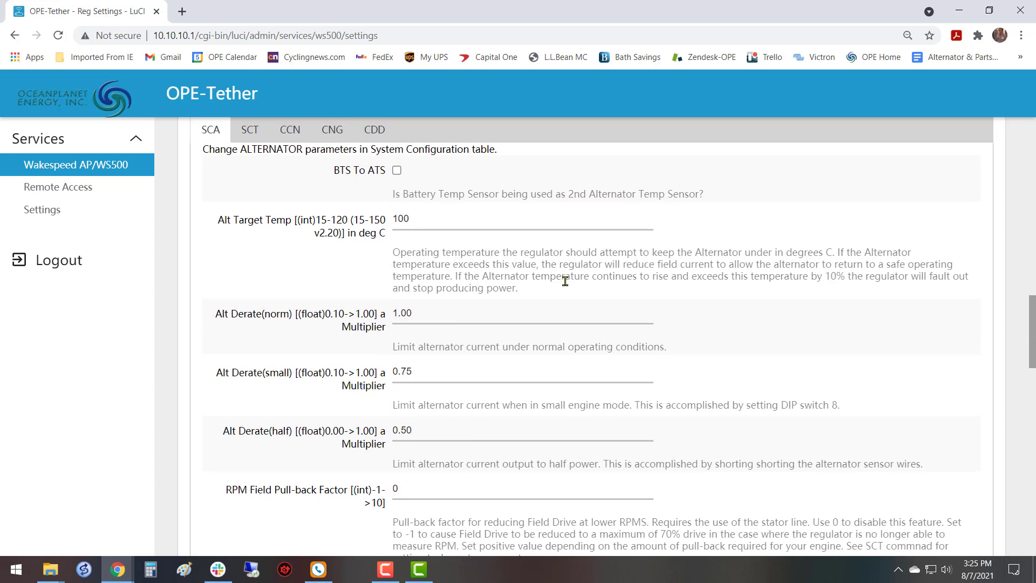
{"action": "scroll", "coordinate": [511, 300], "scroll_direction": "up", "scroll_amount": 1}
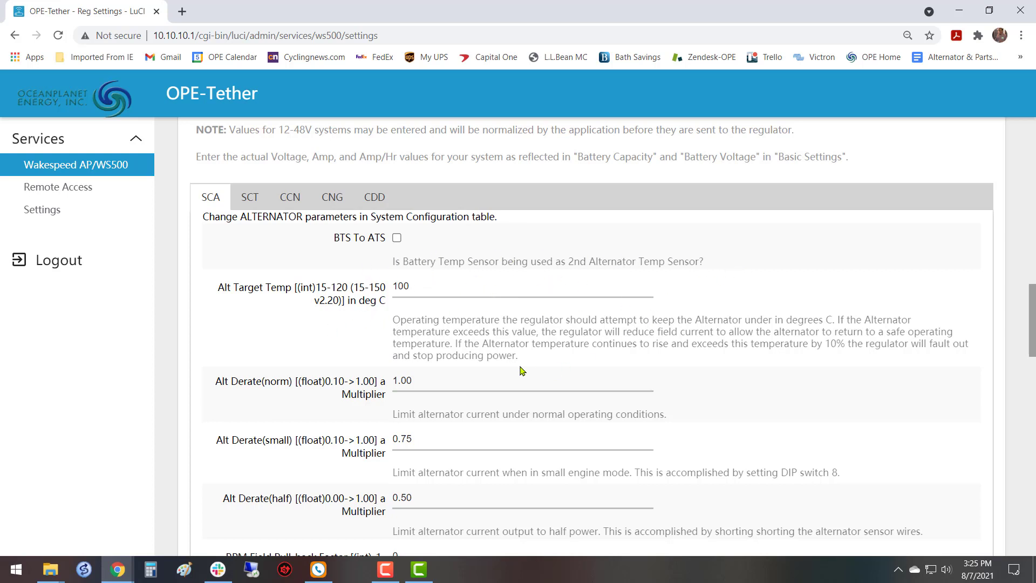
{"action": "scroll", "coordinate": [526, 367], "scroll_direction": "down", "scroll_amount": 1}
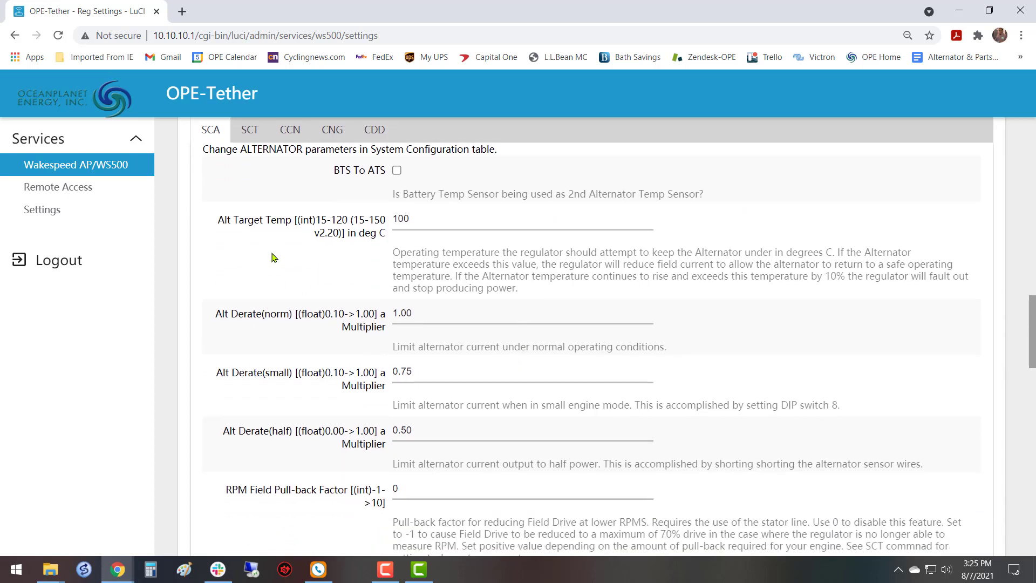
Set the alternator target temperature to 120 degrees C.
{"action": "left_click", "coordinate": [455, 221]}
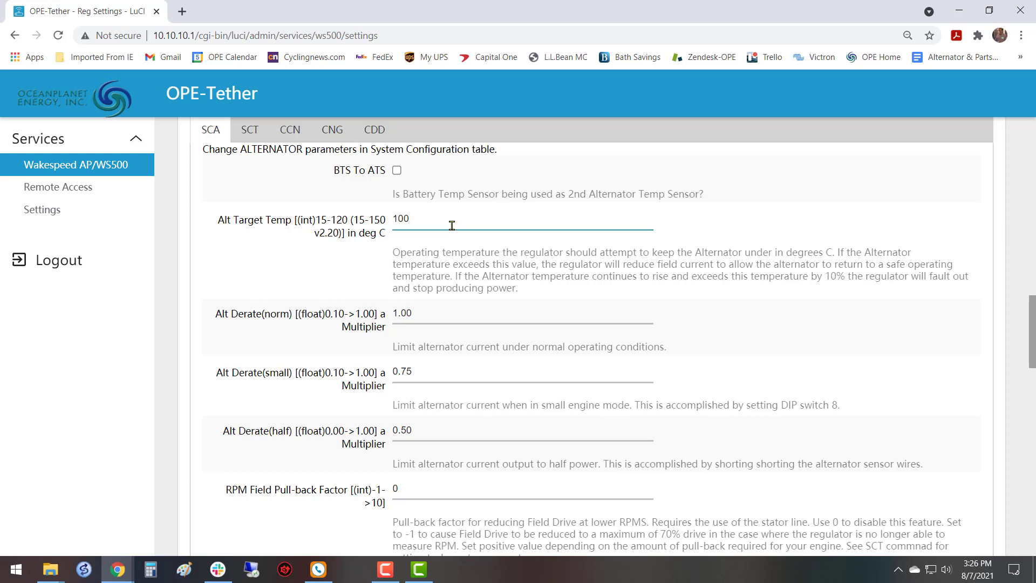
{"action": "key", "text": "BackSpace"}
{"action": "key", "text": "BackSpace"}
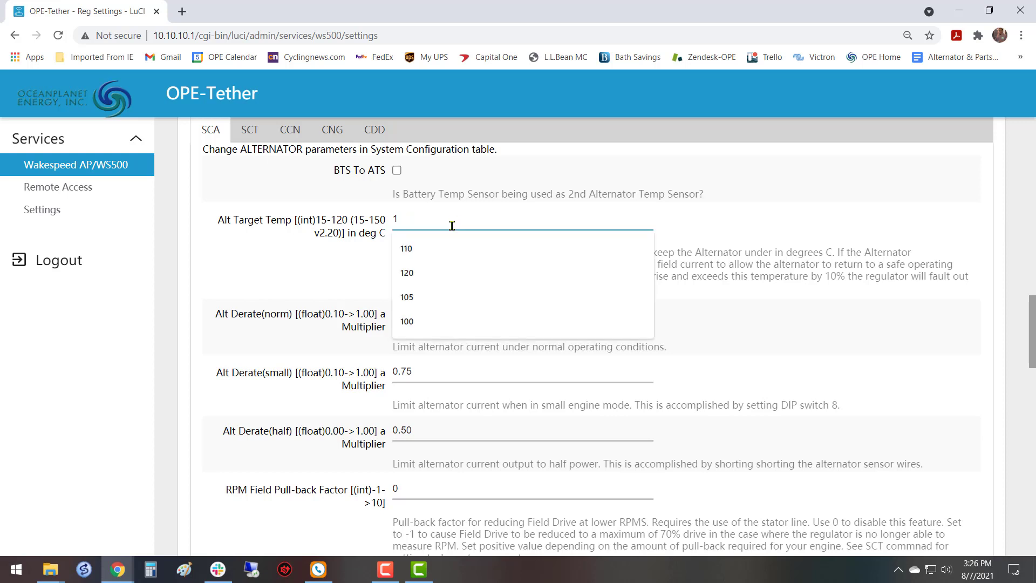
{"action": "left_click", "coordinate": [428, 274]}
{"action": "left_click", "coordinate": [292, 278]}
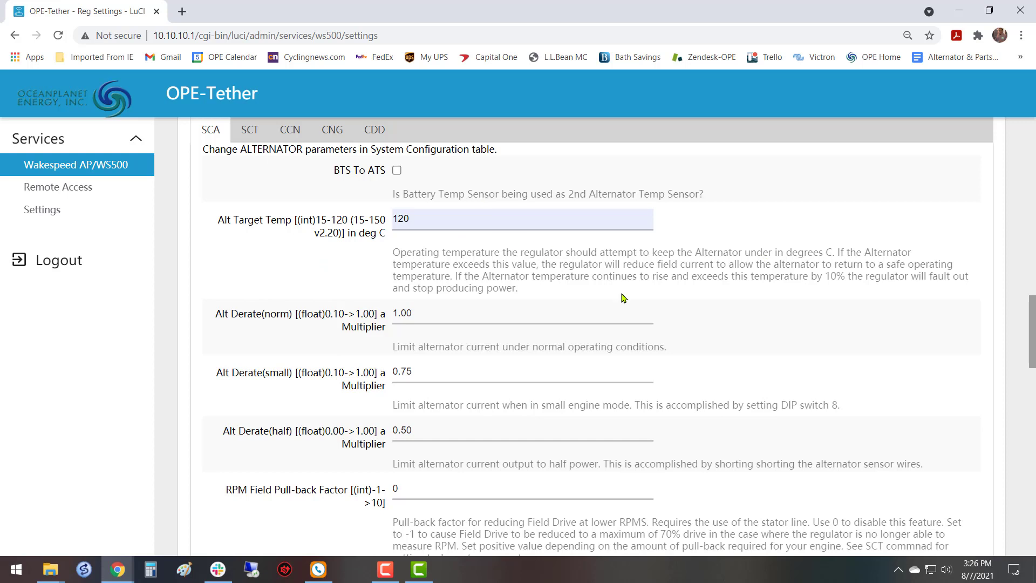
Set the alternator derate multiplier for normal operating conditions to 0.62.
{"action": "scroll", "coordinate": [624, 298], "scroll_direction": "down", "scroll_amount": 1}
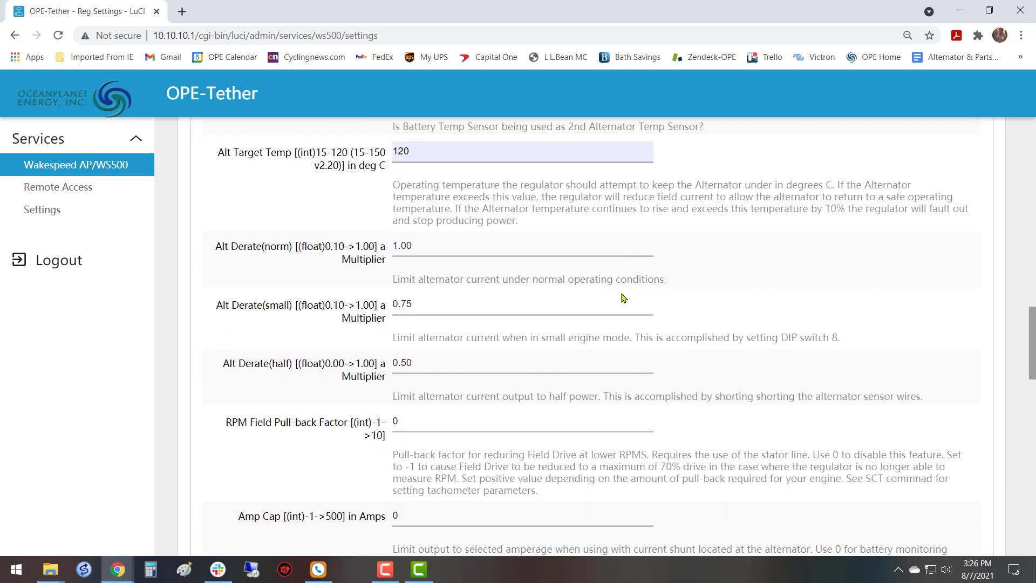
{"action": "left_click", "coordinate": [435, 249]}
{"action": "key", "text": "BackSpace"}
{"action": "key", "text": "BackSpace"}
{"action": "key", "text": "BackSpace"}
{"action": "key", "text": "BackSpace"}
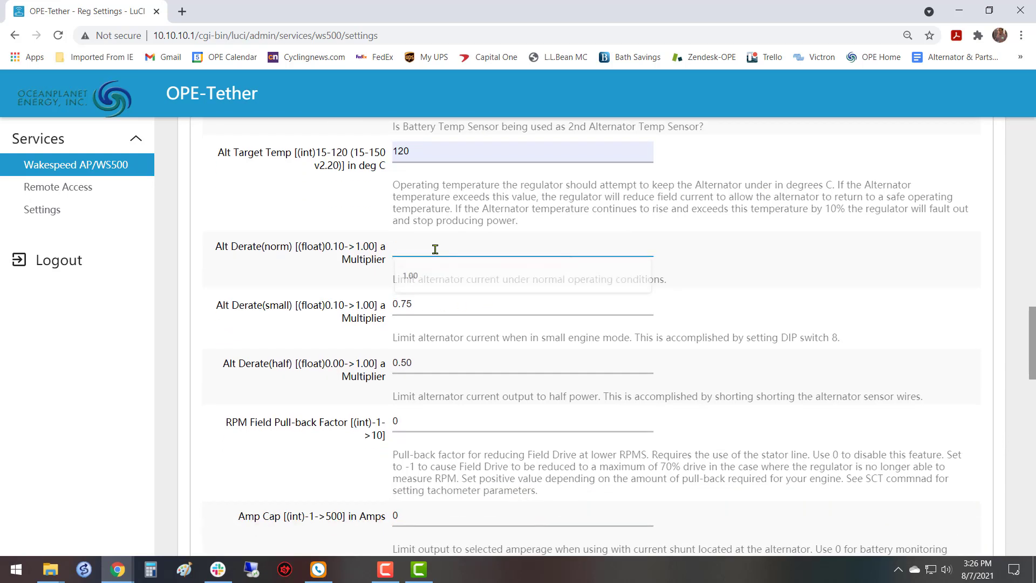
{"action": "type", "text": "0.62"}
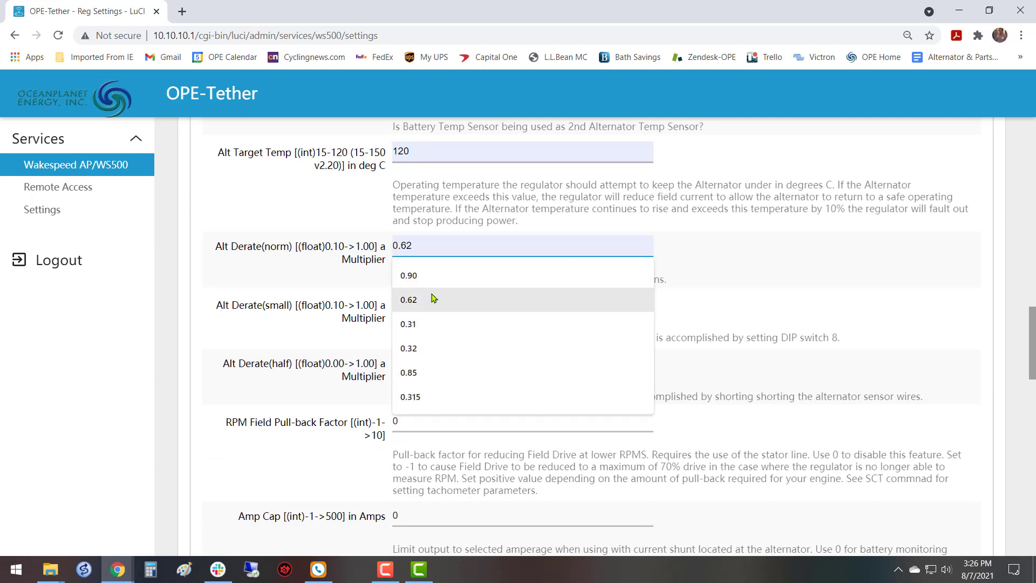
{"action": "left_click", "coordinate": [431, 299]}
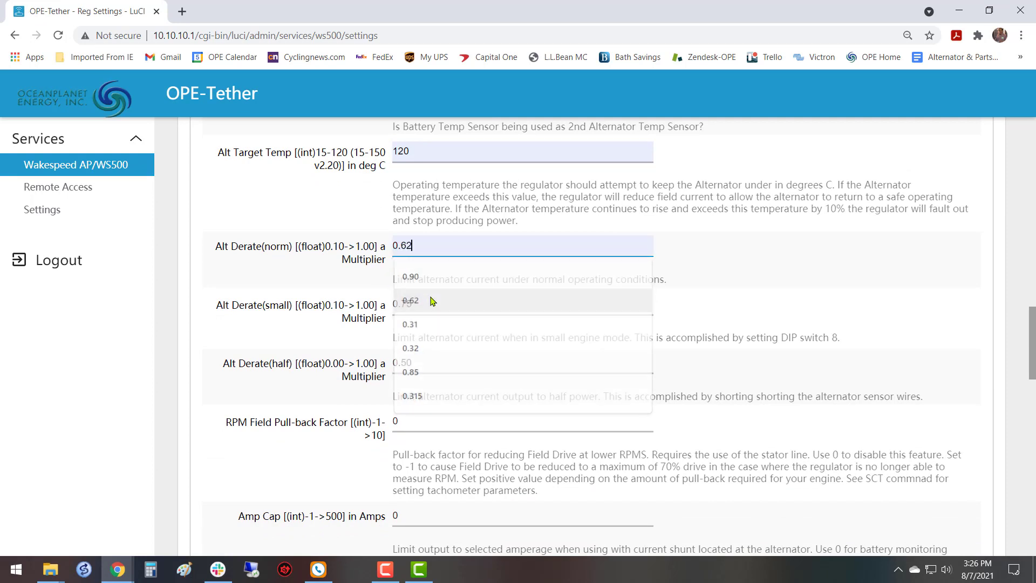
{"action": "left_click", "coordinate": [763, 269]}
Set the alternator derate multiplier for small engine mode to 0.50.
{"action": "scroll", "coordinate": [286, 421], "scroll_direction": "down", "scroll_amount": 3}
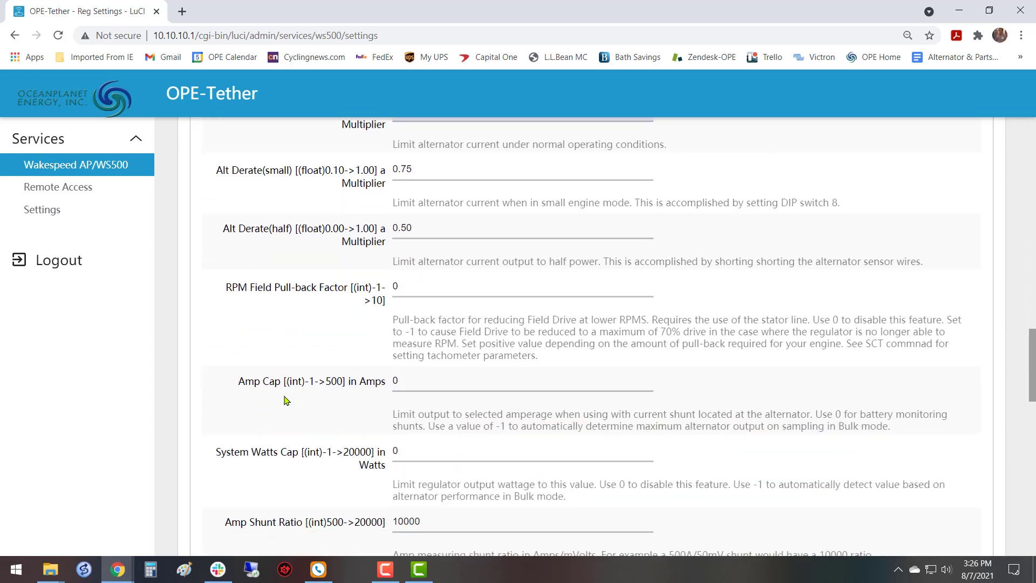
{"action": "scroll", "coordinate": [287, 397], "scroll_direction": "up", "scroll_amount": 3}
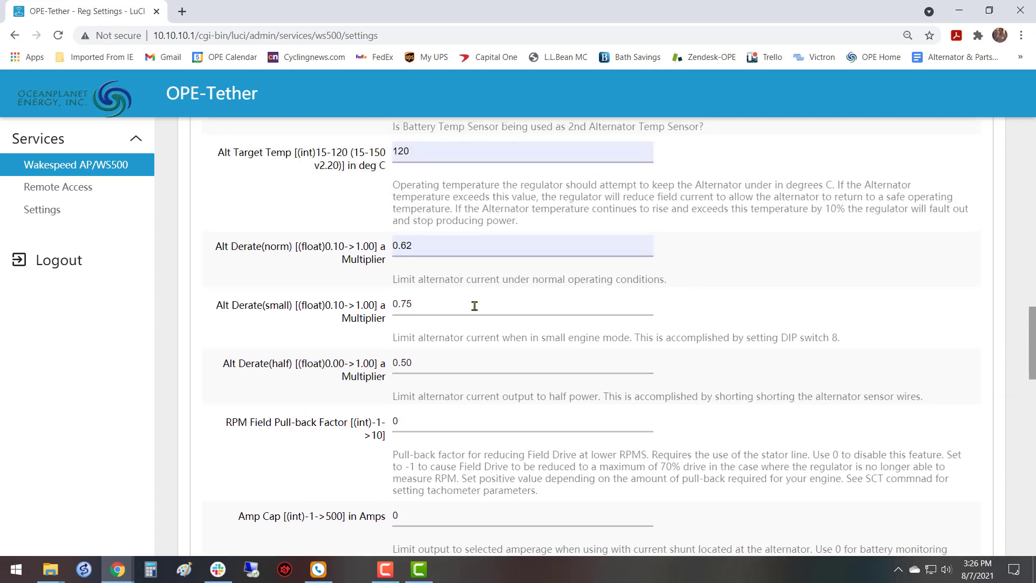
{"action": "left_click", "coordinate": [474, 306]}
{"action": "key", "text": "BackSpace"}
{"action": "type", "text": "50"}
{"action": "scroll", "coordinate": [536, 297], "scroll_direction": "down", "scroll_amount": 3}
{"action": "scroll", "coordinate": [536, 298], "scroll_direction": "up", "scroll_amount": 3}
{"action": "scroll", "coordinate": [359, 364], "scroll_direction": "down", "scroll_amount": 1}
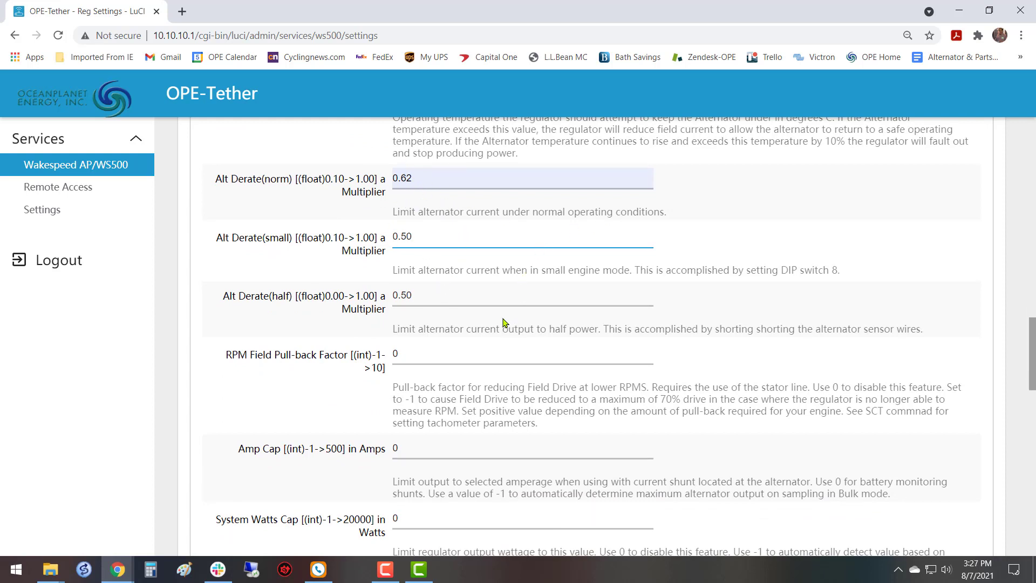
Set the alternator derate multiplier for half power to 0.31.
{"action": "scroll", "coordinate": [506, 323], "scroll_direction": "down", "scroll_amount": 1}
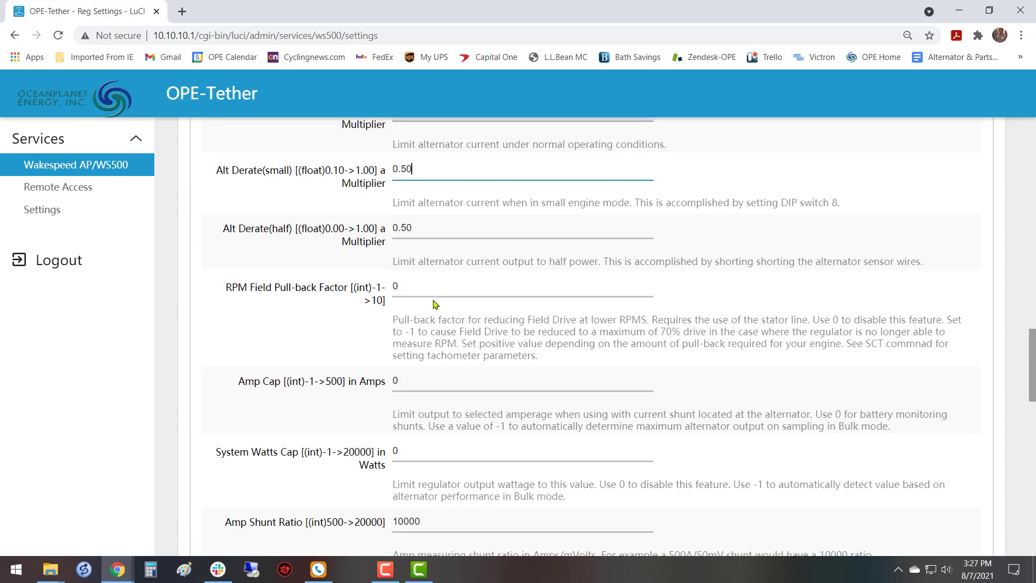
{"action": "left_click", "coordinate": [462, 228]}
{"action": "key", "text": "BackSpace"}
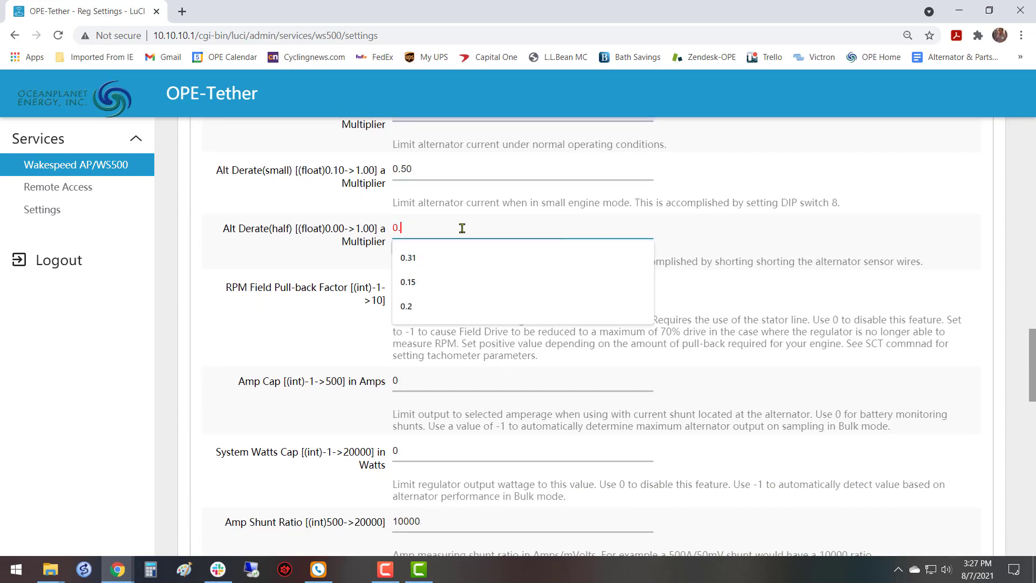
{"action": "left_click", "coordinate": [415, 257]}
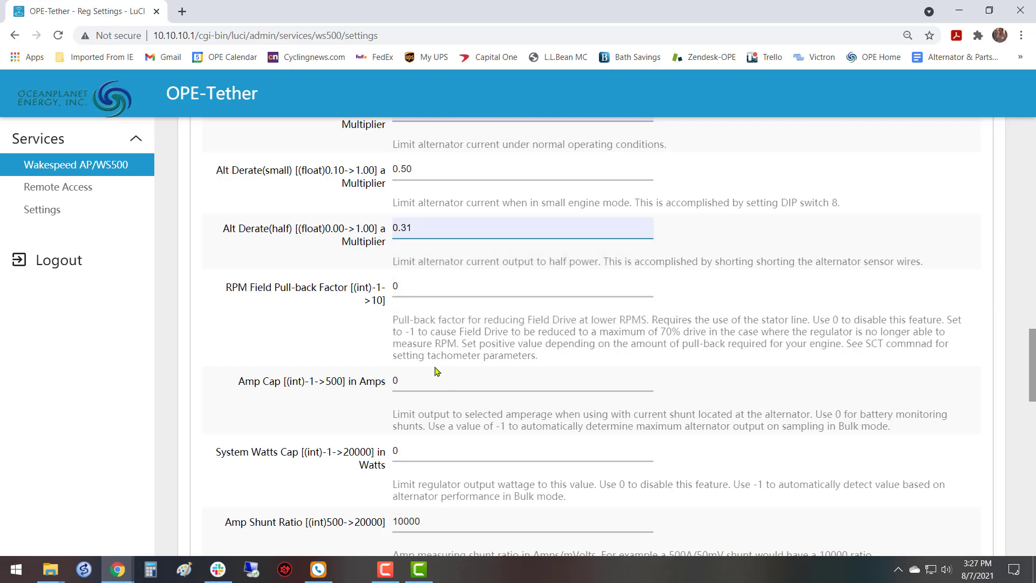
Review the edited alternator parameters against the basic settings, and look over the pull-back factor, amp cap, watts cap and shunt fields.
{"action": "scroll", "coordinate": [429, 358], "scroll_direction": "down", "scroll_amount": 1}
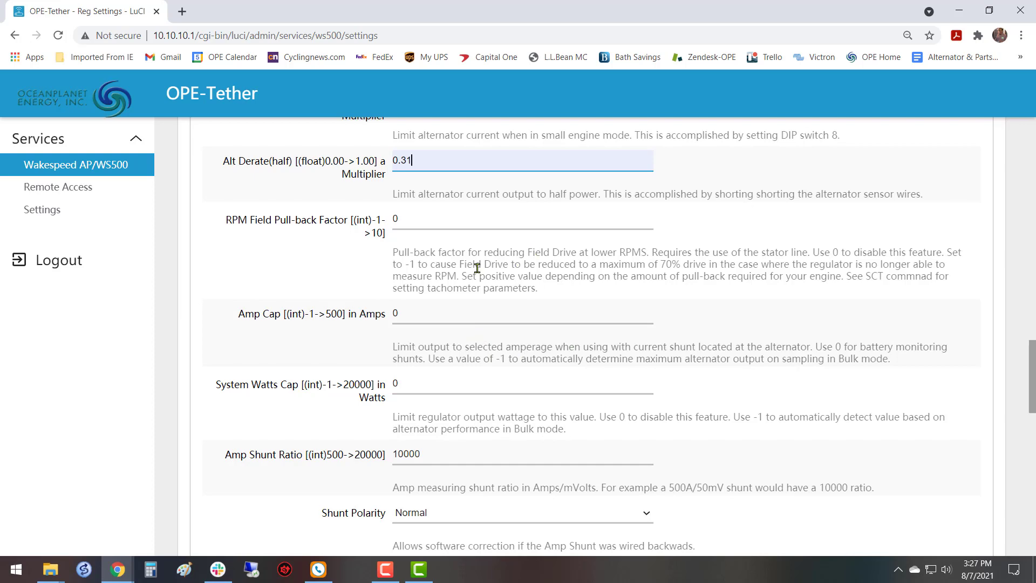
{"action": "scroll", "coordinate": [480, 270], "scroll_direction": "down", "scroll_amount": 1}
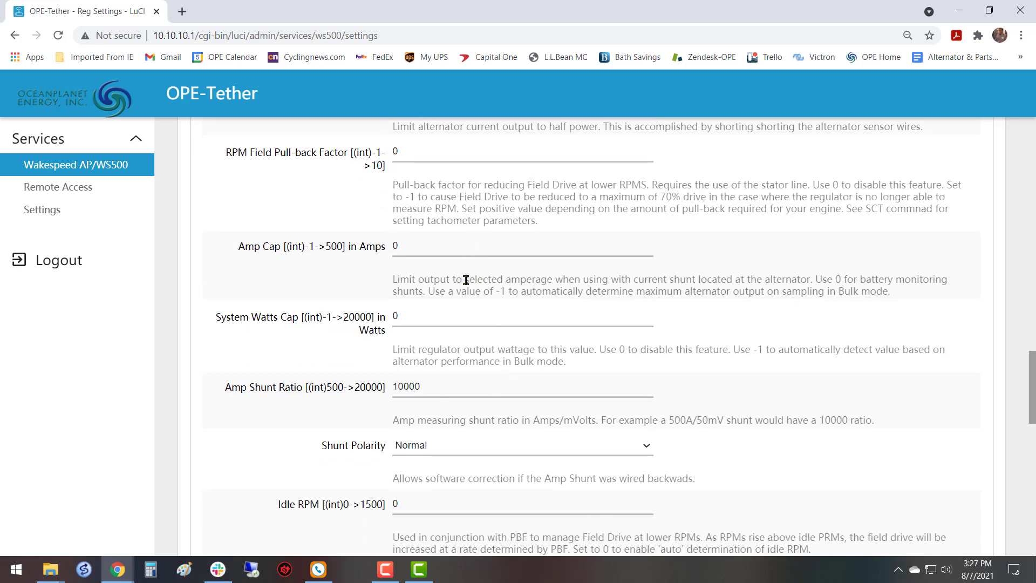
{"action": "scroll", "coordinate": [466, 280], "scroll_direction": "up", "scroll_amount": 2}
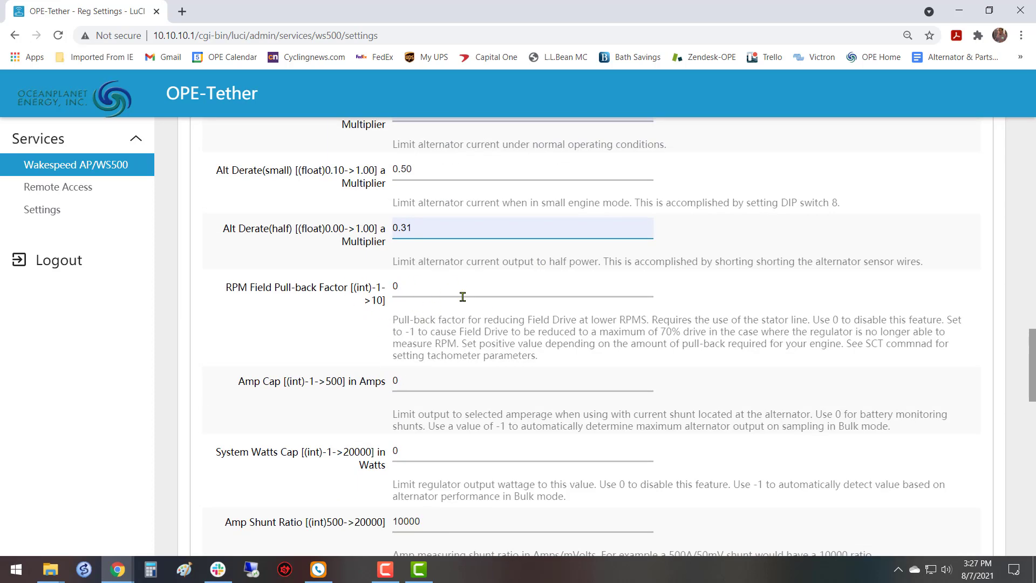
{"action": "scroll", "coordinate": [424, 297], "scroll_direction": "up", "scroll_amount": 6}
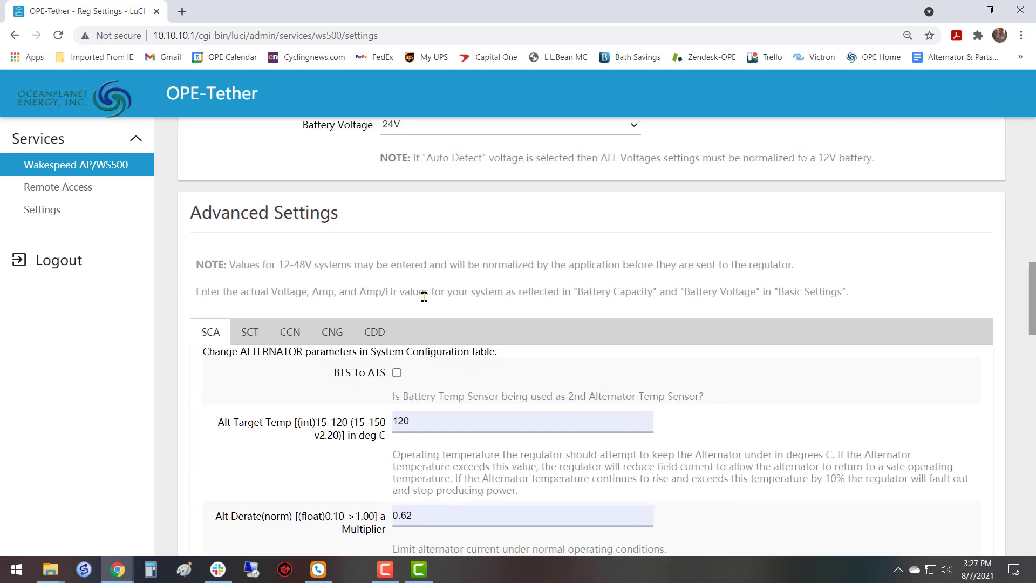
{"action": "scroll", "coordinate": [424, 297], "scroll_direction": "down", "scroll_amount": 2}
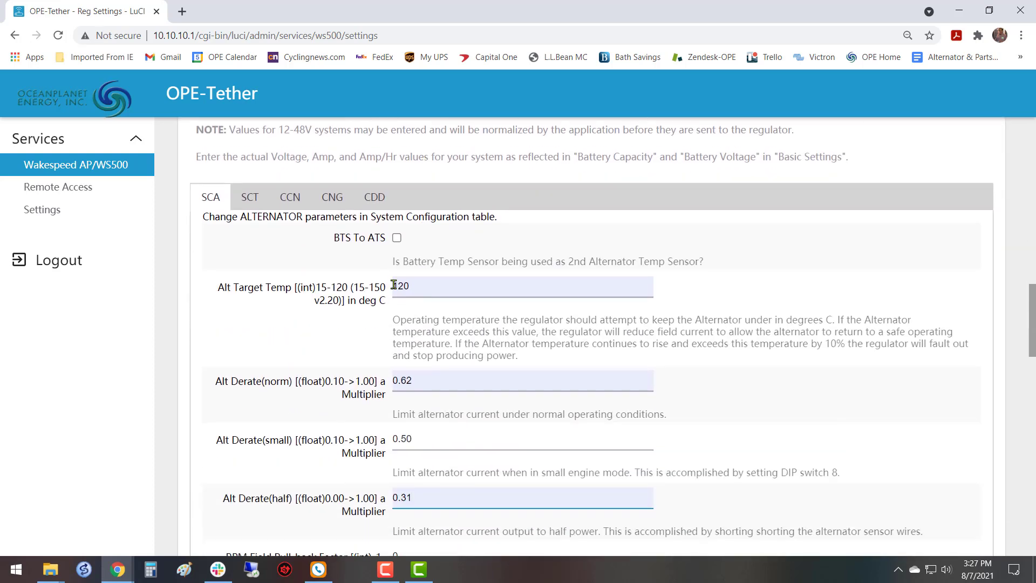
{"action": "scroll", "coordinate": [424, 297], "scroll_direction": "up", "scroll_amount": 7}
{"action": "scroll", "coordinate": [402, 288], "scroll_direction": "up", "scroll_amount": 5}
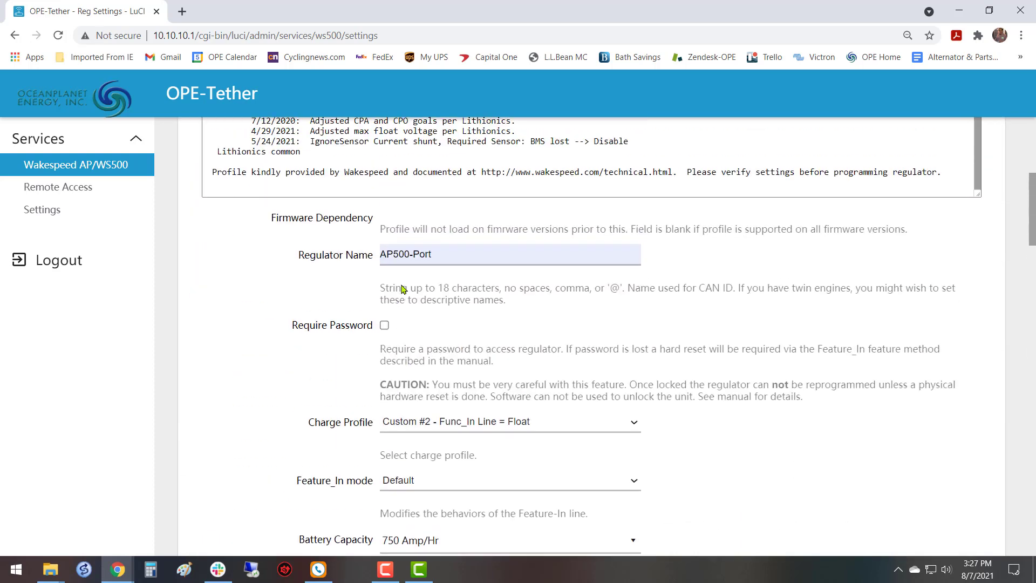
{"action": "scroll", "coordinate": [427, 302], "scroll_direction": "down", "scroll_amount": 5}
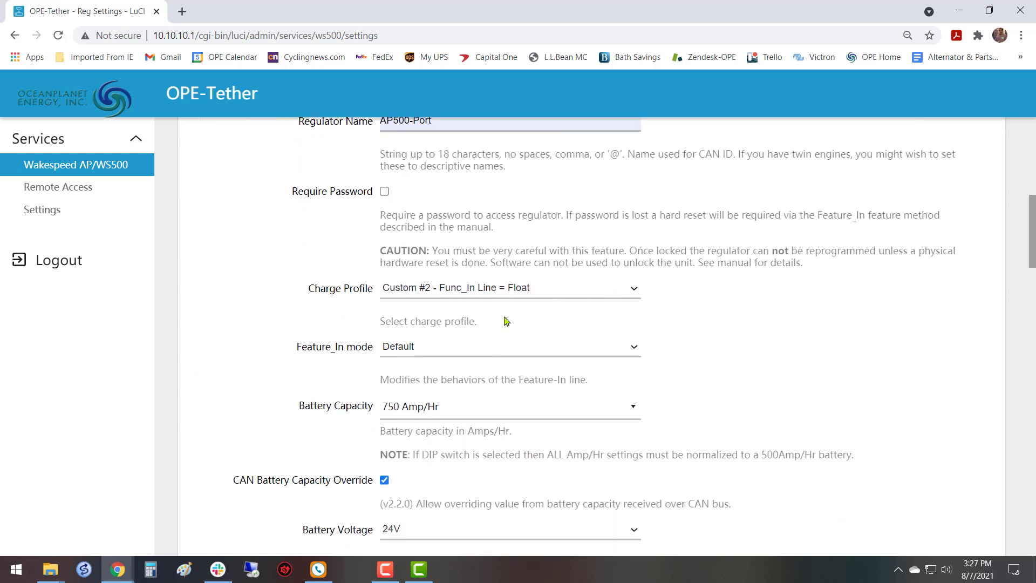
{"action": "scroll", "coordinate": [486, 324], "scroll_direction": "down", "scroll_amount": 10}
{"action": "scroll", "coordinate": [471, 328], "scroll_direction": "down", "scroll_amount": 5}
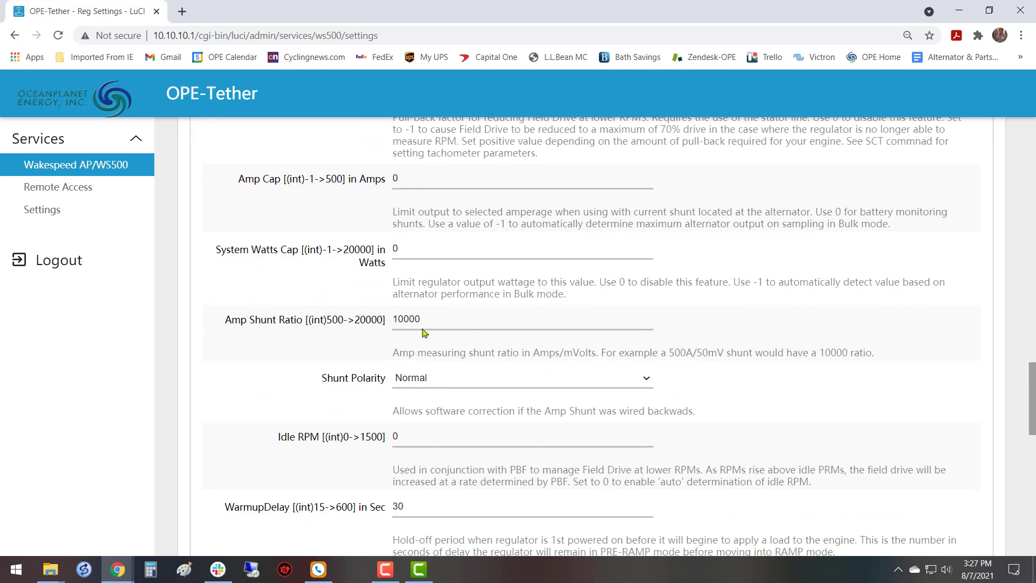
{"action": "scroll", "coordinate": [426, 309], "scroll_direction": "up", "scroll_amount": 11}
{"action": "scroll", "coordinate": [426, 310], "scroll_direction": "down", "scroll_amount": 5}
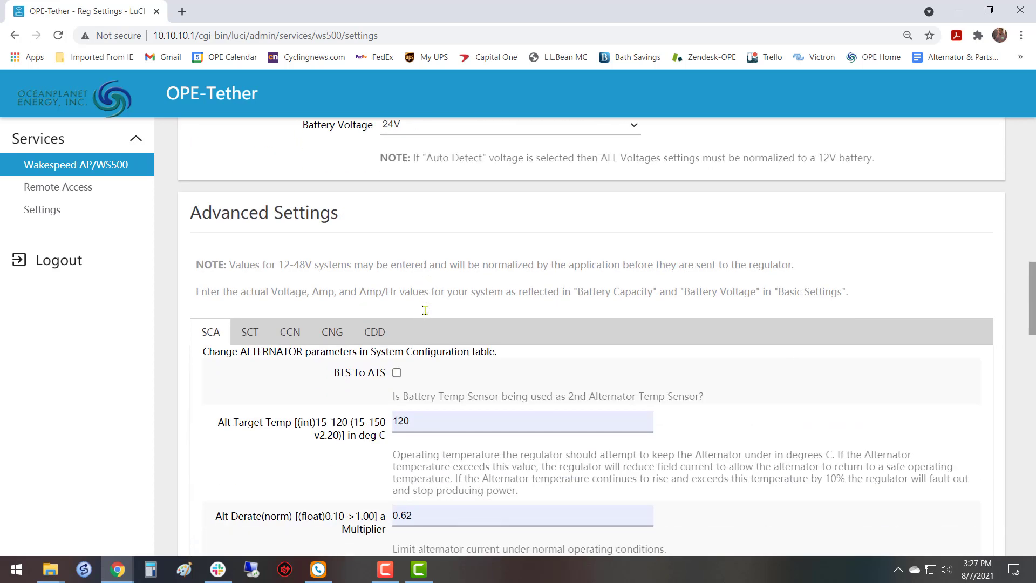
Examine the engine configuration table (CNG), including J1939 Max Load, RPM Field Modifier, Feature_In enabling and the eight RPM derate factors.
{"action": "left_click", "coordinate": [331, 198]}
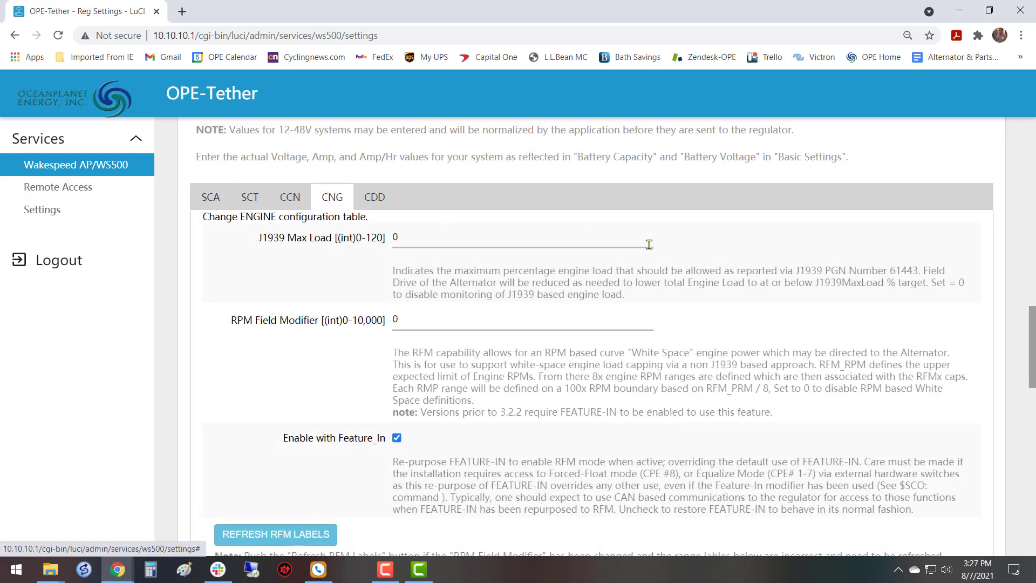
{"action": "scroll", "coordinate": [424, 329], "scroll_direction": "down", "scroll_amount": 5}
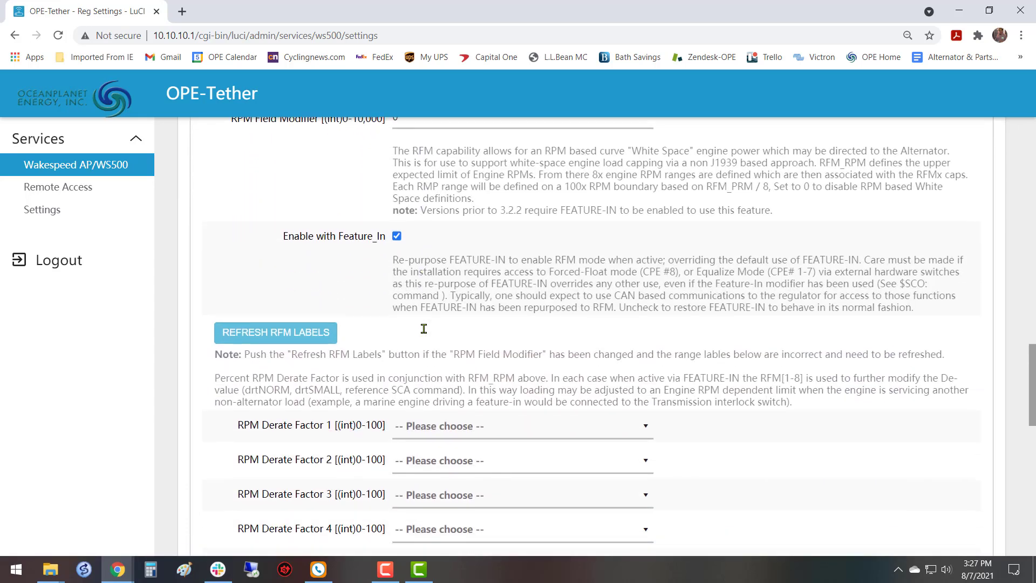
{"action": "scroll", "coordinate": [424, 329], "scroll_direction": "down", "scroll_amount": 1}
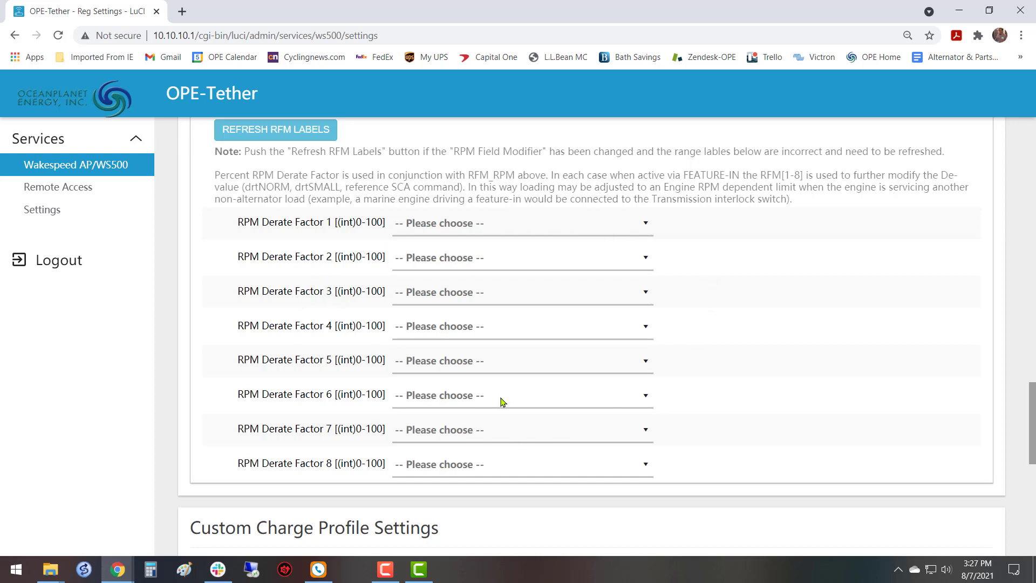
{"action": "scroll", "coordinate": [437, 348], "scroll_direction": "up", "scroll_amount": 1}
{"action": "scroll", "coordinate": [437, 348], "scroll_direction": "up", "scroll_amount": 8}
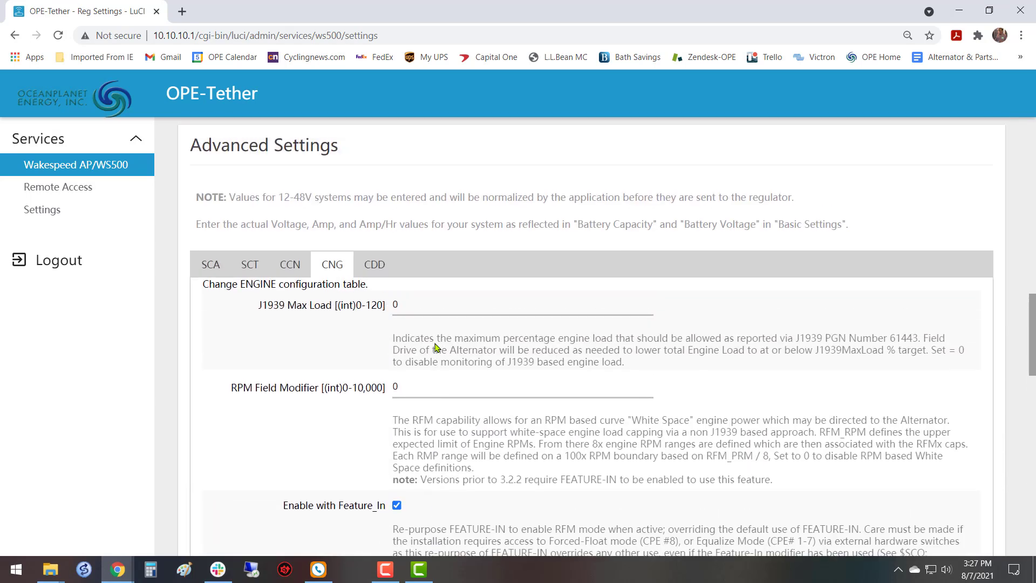
Return to the alternator parameters (SCA) and examine the RPM Field Pull-back Factor, Amp Cap, System Watts Cap and Amp Shunt Ratio.
{"action": "left_click", "coordinate": [211, 267]}
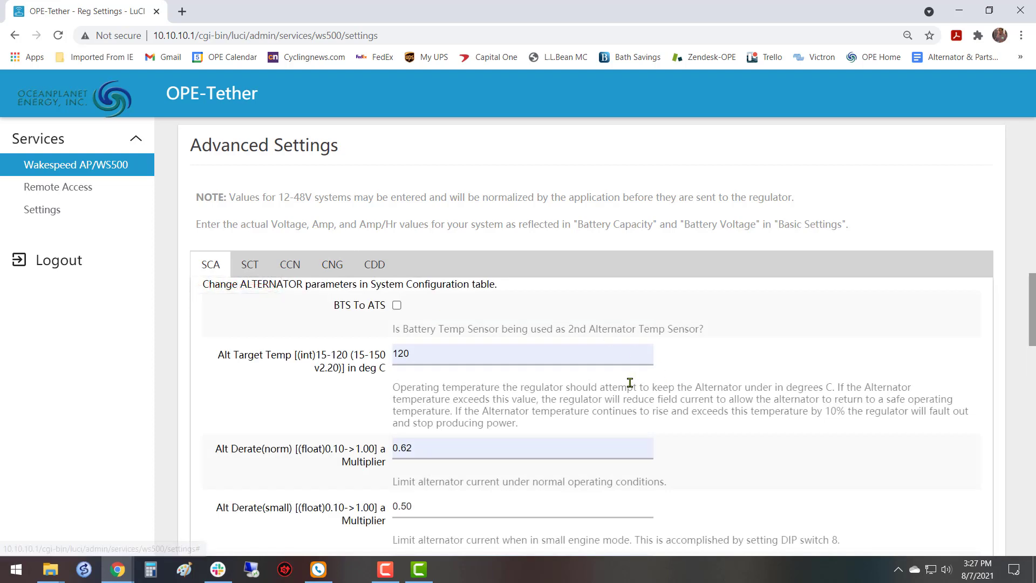
{"action": "scroll", "coordinate": [609, 381], "scroll_direction": "down", "scroll_amount": 5}
{"action": "scroll", "coordinate": [608, 381], "scroll_direction": "down", "scroll_amount": 1}
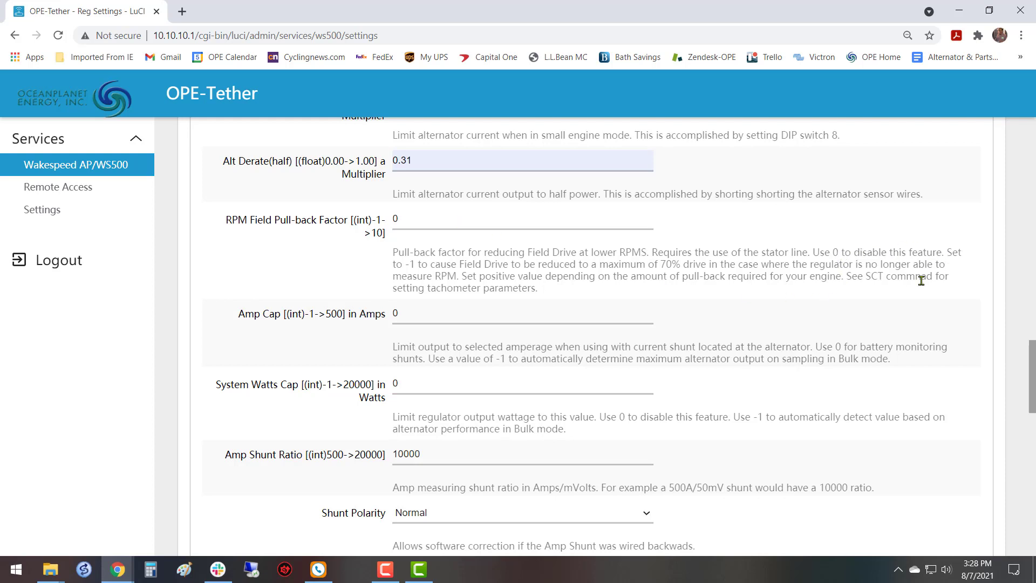
{"action": "scroll", "coordinate": [532, 375], "scroll_direction": "down", "scroll_amount": 2}
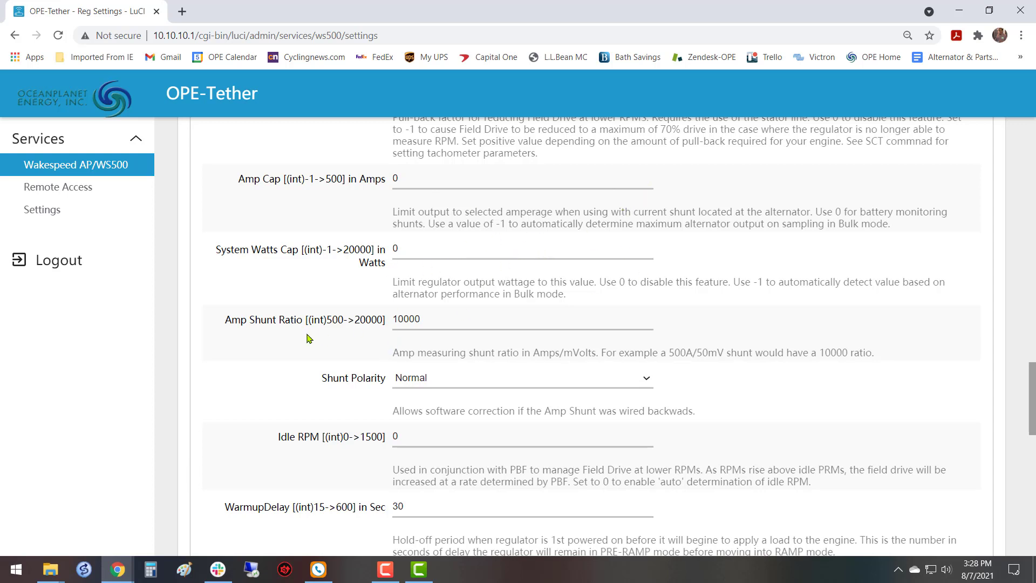
Examine the shunt ratio and polarity, Idle RPM, WarmupDelay, Required Sensors and Ignore Sensors fields, rechecking the RPM Field Pull-back Factor.
{"action": "scroll", "coordinate": [308, 339], "scroll_direction": "down", "scroll_amount": 1}
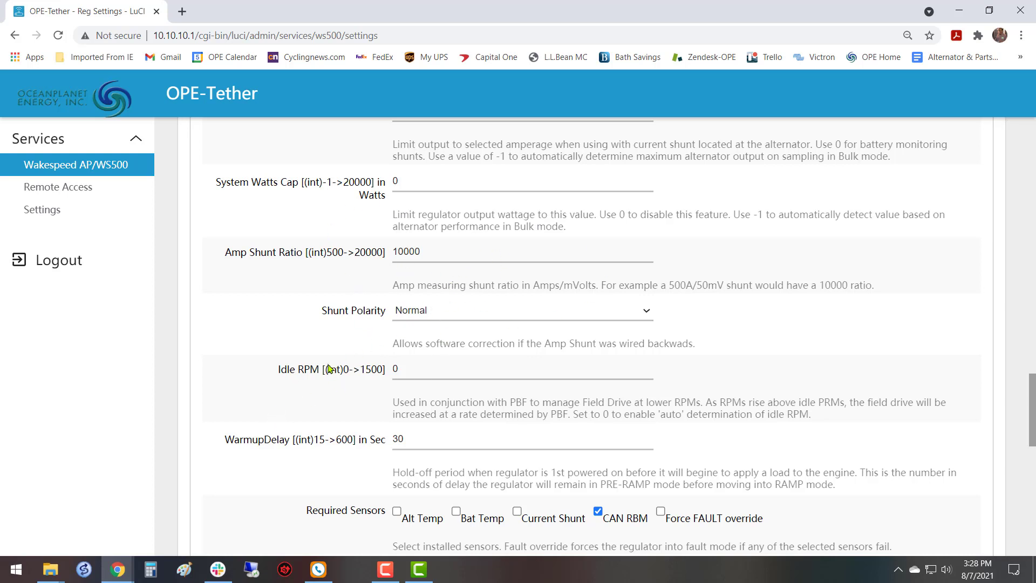
{"action": "scroll", "coordinate": [330, 371], "scroll_direction": "down", "scroll_amount": 1}
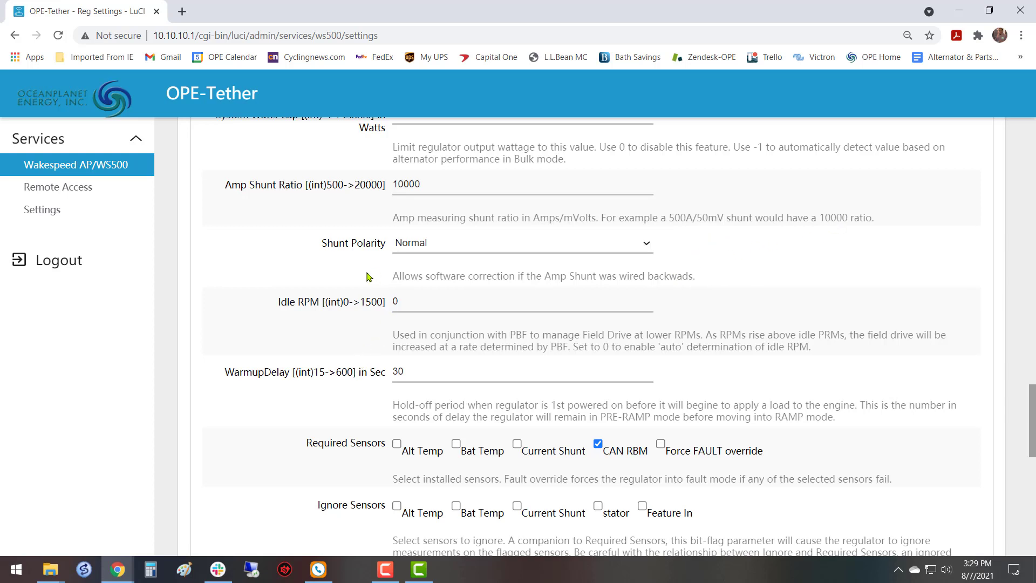
{"action": "scroll", "coordinate": [369, 277], "scroll_direction": "down", "scroll_amount": 1}
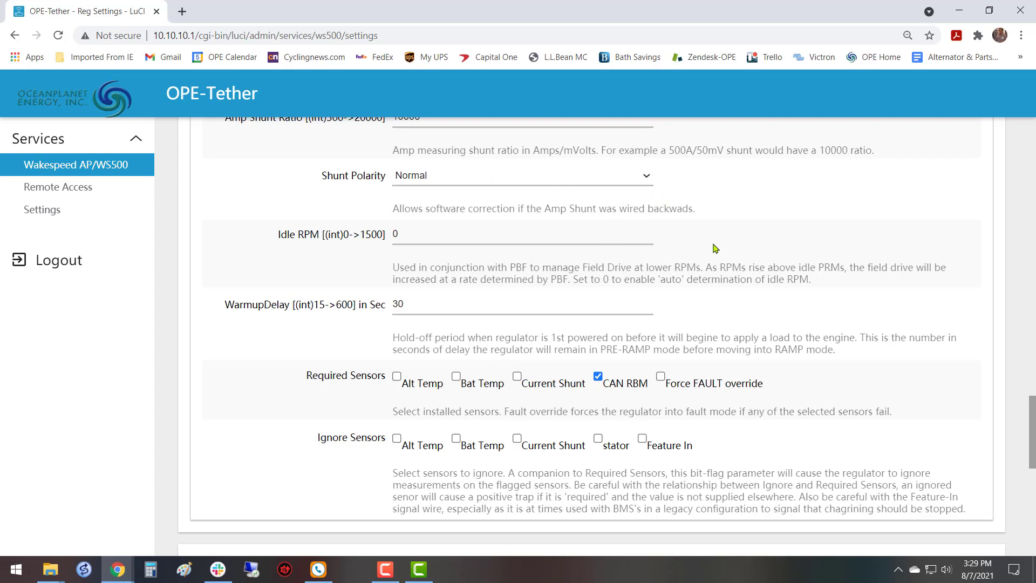
{"action": "scroll", "coordinate": [701, 248], "scroll_direction": "down", "scroll_amount": 1}
{"action": "scroll", "coordinate": [658, 250], "scroll_direction": "up", "scroll_amount": 1}
{"action": "scroll", "coordinate": [412, 261], "scroll_direction": "up", "scroll_amount": 7}
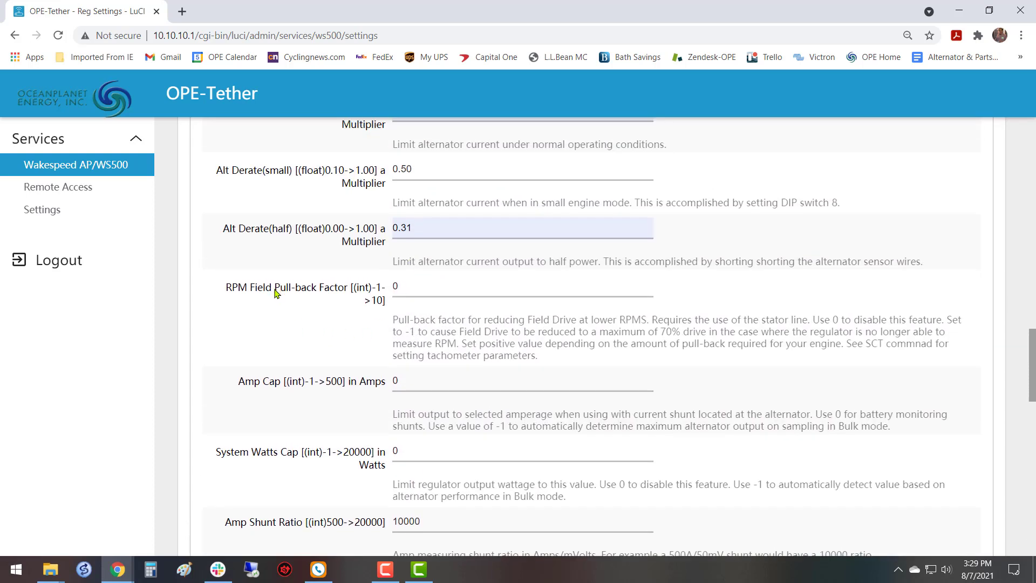
{"action": "left_click_drag", "start_coordinate": [237, 289], "coordinate": [360, 290]}
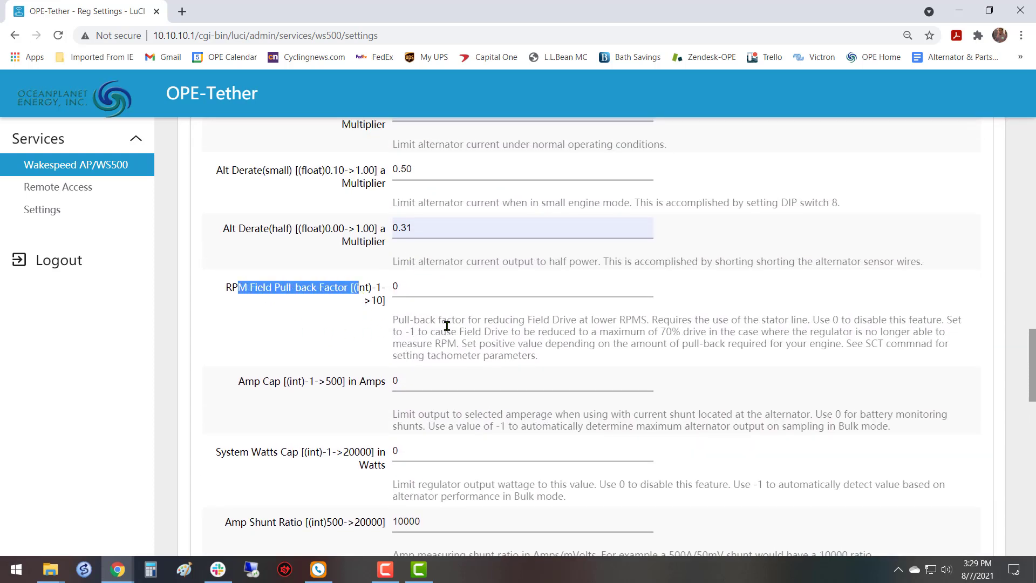
{"action": "left_click", "coordinate": [313, 331]}
{"action": "scroll", "coordinate": [345, 326], "scroll_direction": "down", "scroll_amount": 6}
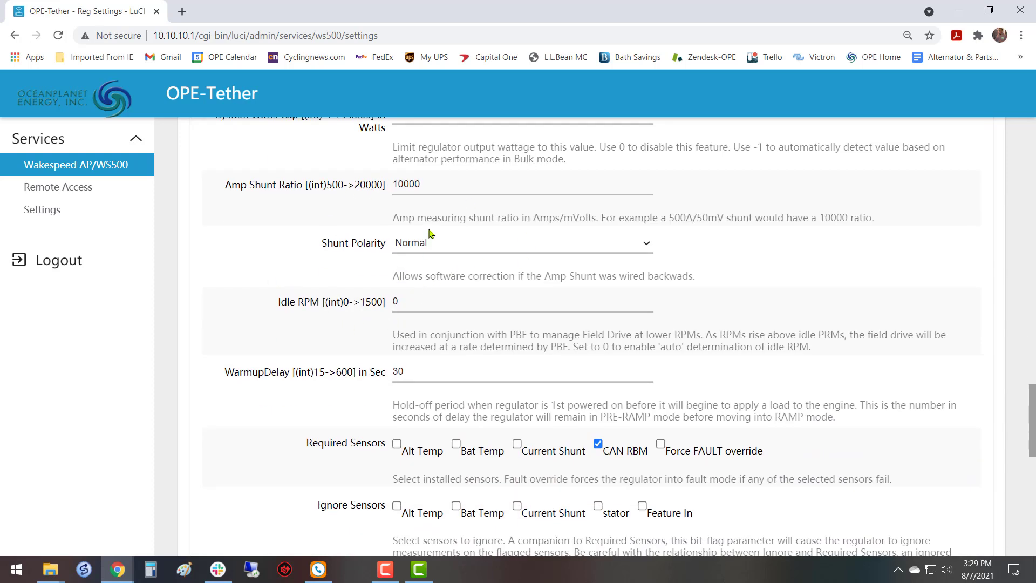
{"action": "scroll", "coordinate": [442, 296], "scroll_direction": "down", "scroll_amount": 1}
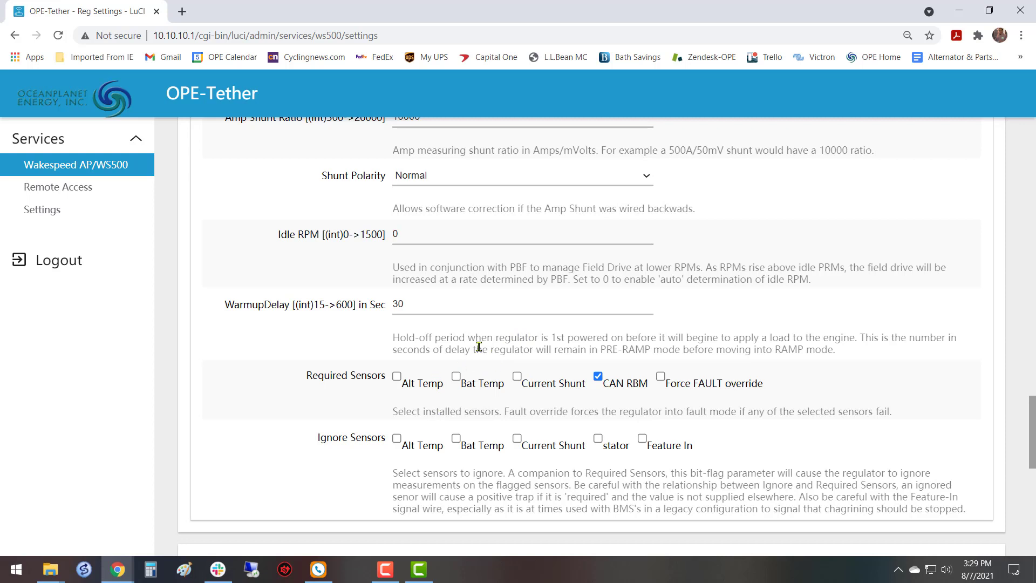
{"action": "scroll", "coordinate": [479, 347], "scroll_direction": "down", "scroll_amount": 1}
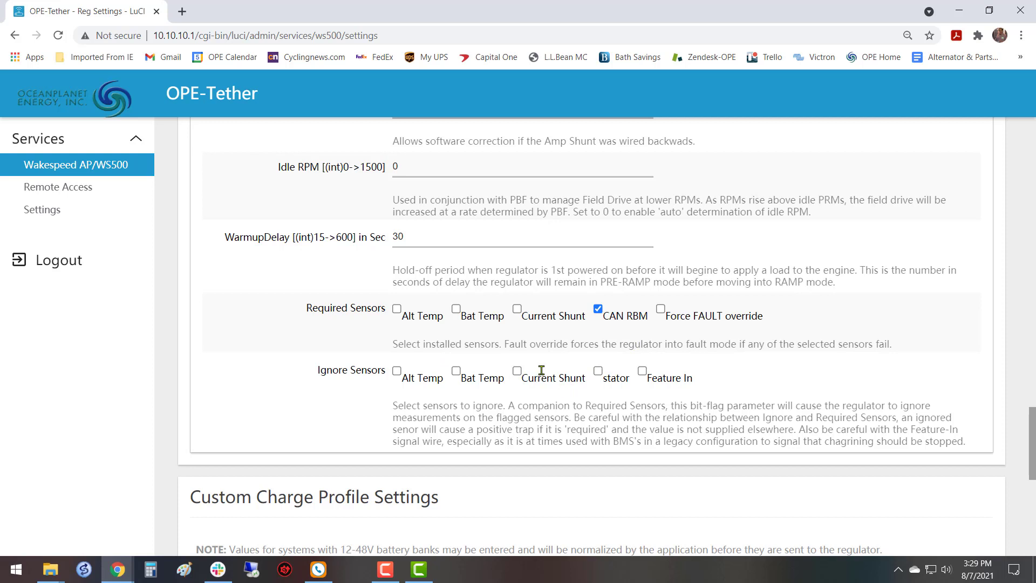
{"action": "scroll", "coordinate": [541, 371], "scroll_direction": "down", "scroll_amount": 1}
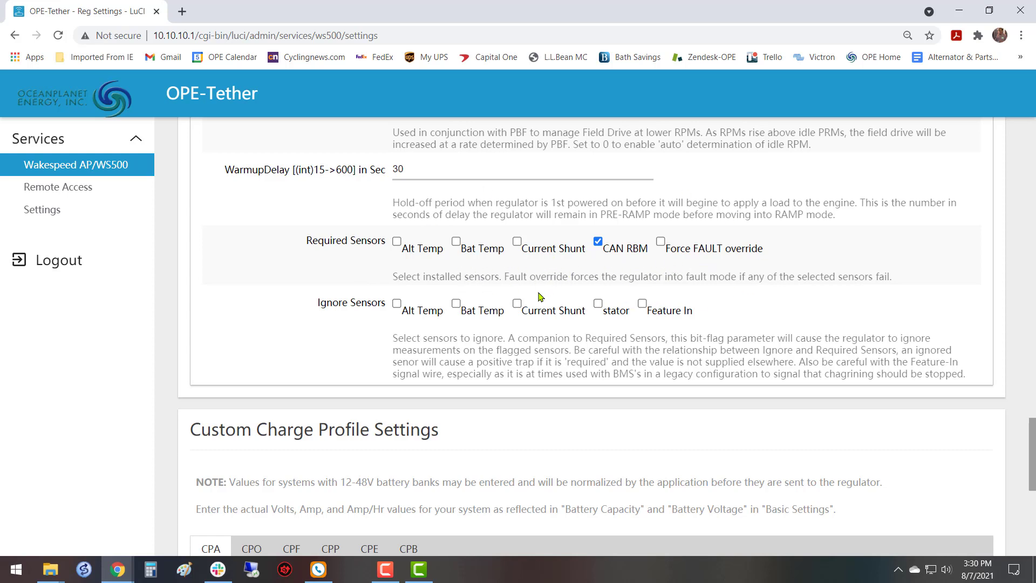
{"action": "scroll", "coordinate": [735, 279], "scroll_direction": "down", "scroll_amount": 1}
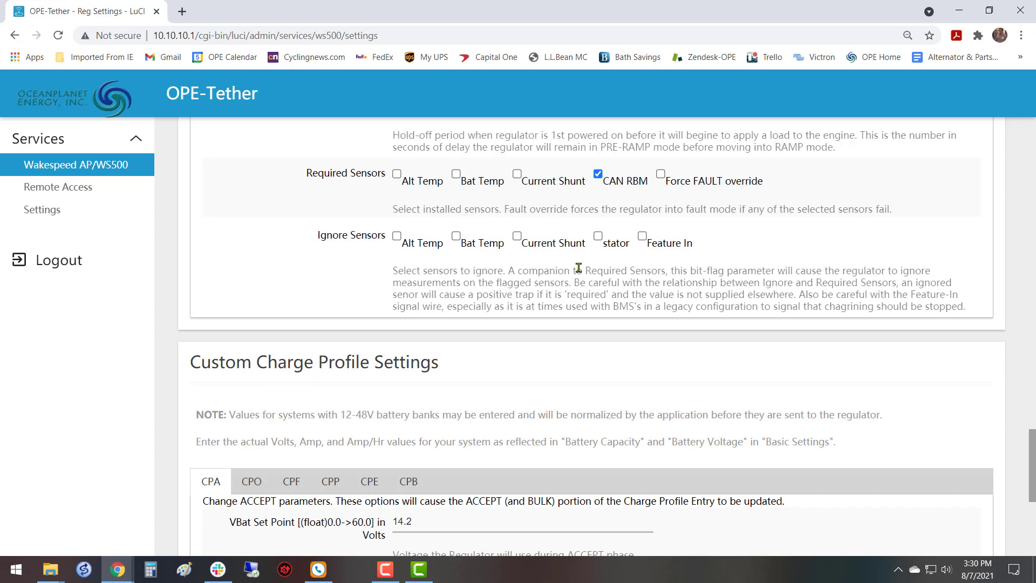
{"action": "scroll", "coordinate": [578, 268], "scroll_direction": "down", "scroll_amount": 5}
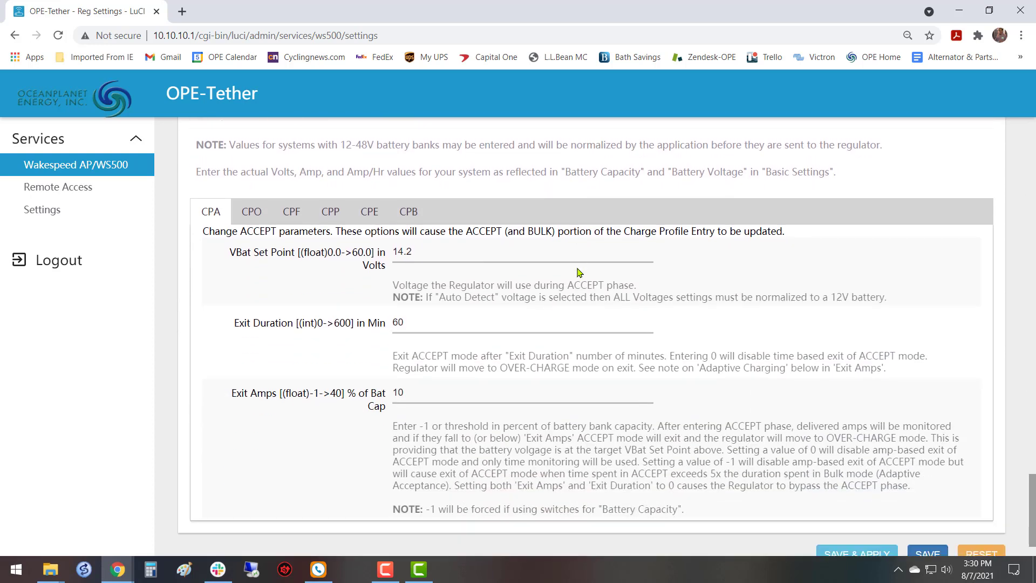
Look over the edited alternator parameters once more, and save and apply the profile settings.
{"action": "scroll", "coordinate": [542, 273], "scroll_direction": "up", "scroll_amount": 10}
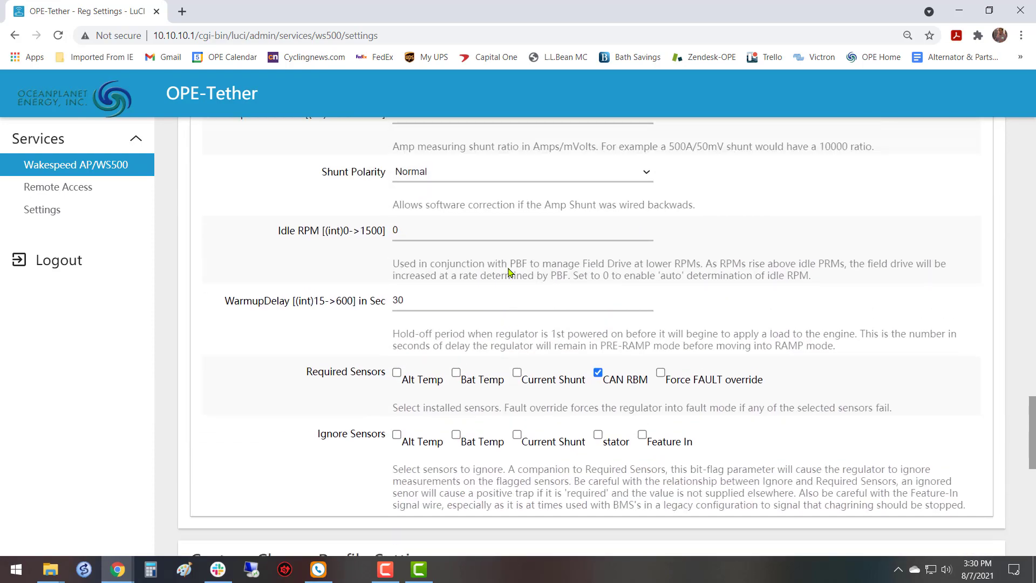
{"action": "scroll", "coordinate": [511, 271], "scroll_direction": "down", "scroll_amount": 8}
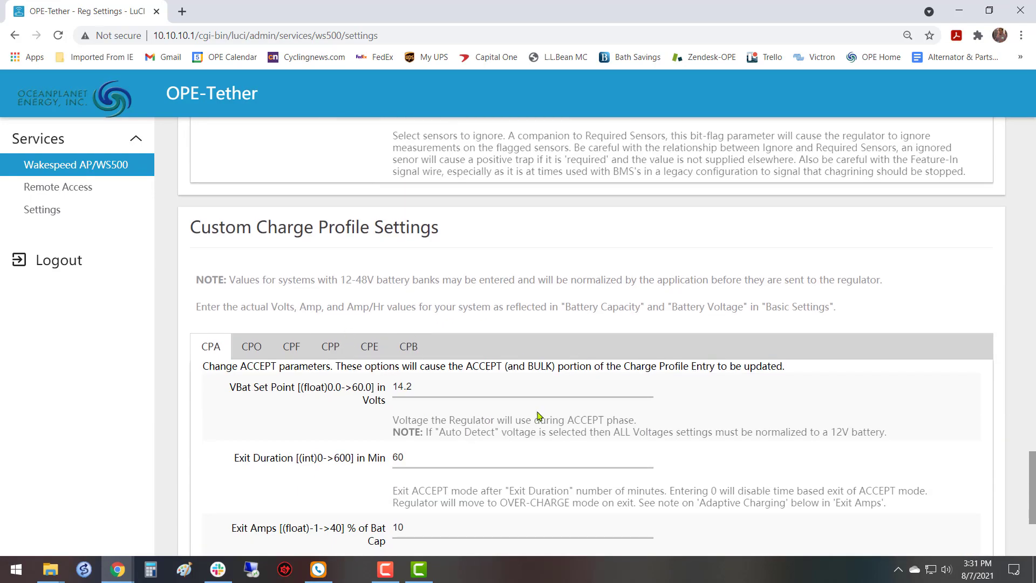
{"action": "scroll", "coordinate": [523, 392], "scroll_direction": "up", "scroll_amount": 10}
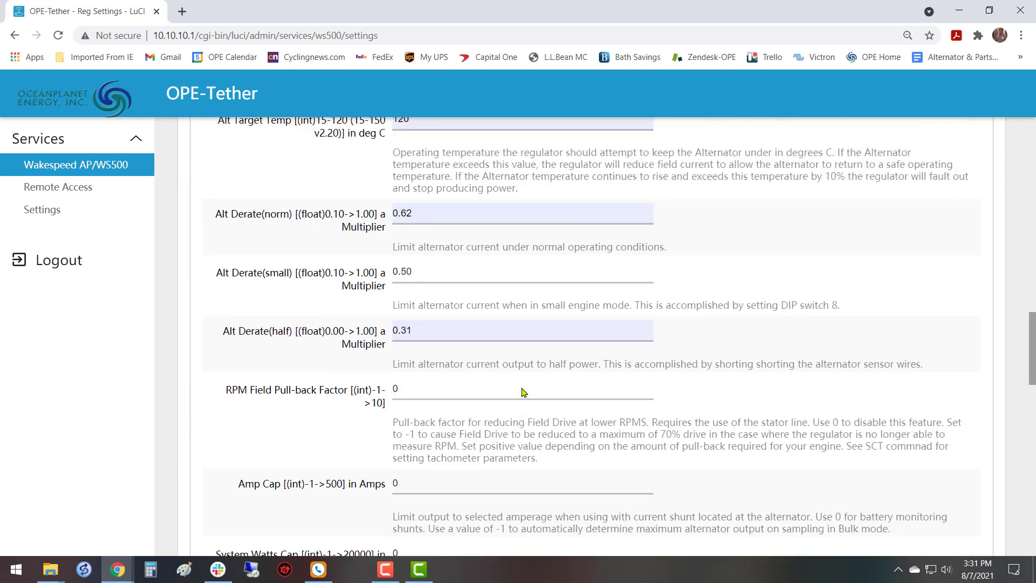
{"action": "scroll", "coordinate": [523, 393], "scroll_direction": "up", "scroll_amount": 2}
{"action": "scroll", "coordinate": [523, 392], "scroll_direction": "down", "scroll_amount": 1}
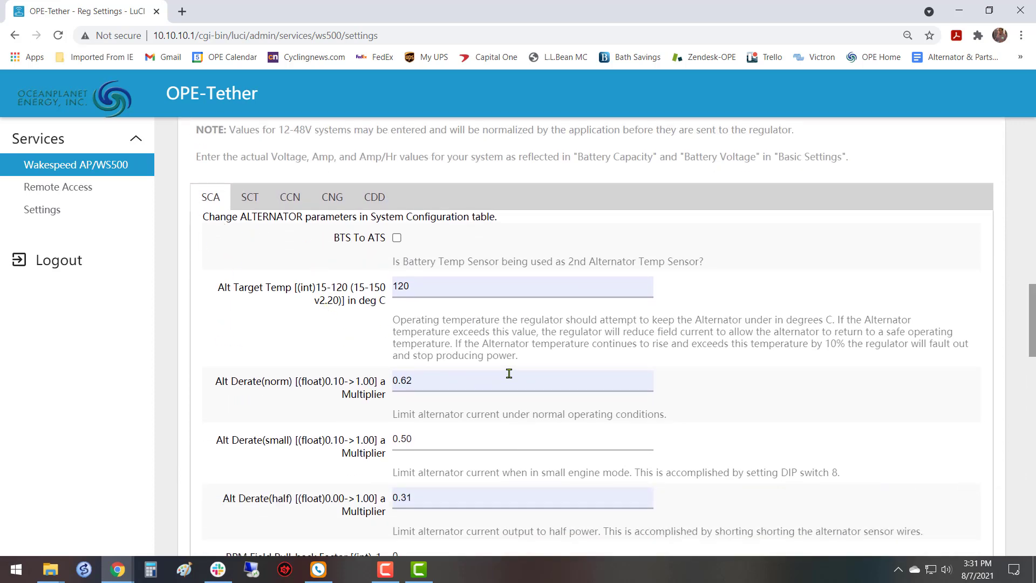
{"action": "scroll", "coordinate": [450, 296], "scroll_direction": "down", "scroll_amount": 2}
{"action": "scroll", "coordinate": [442, 276], "scroll_direction": "down", "scroll_amount": 5}
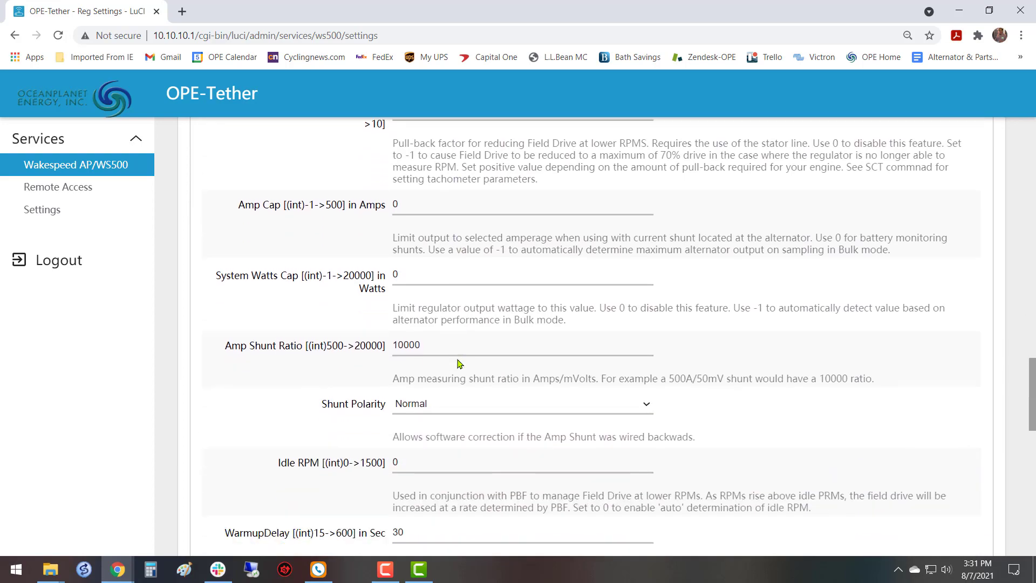
{"action": "scroll", "coordinate": [456, 291], "scroll_direction": "up", "scroll_amount": 8}
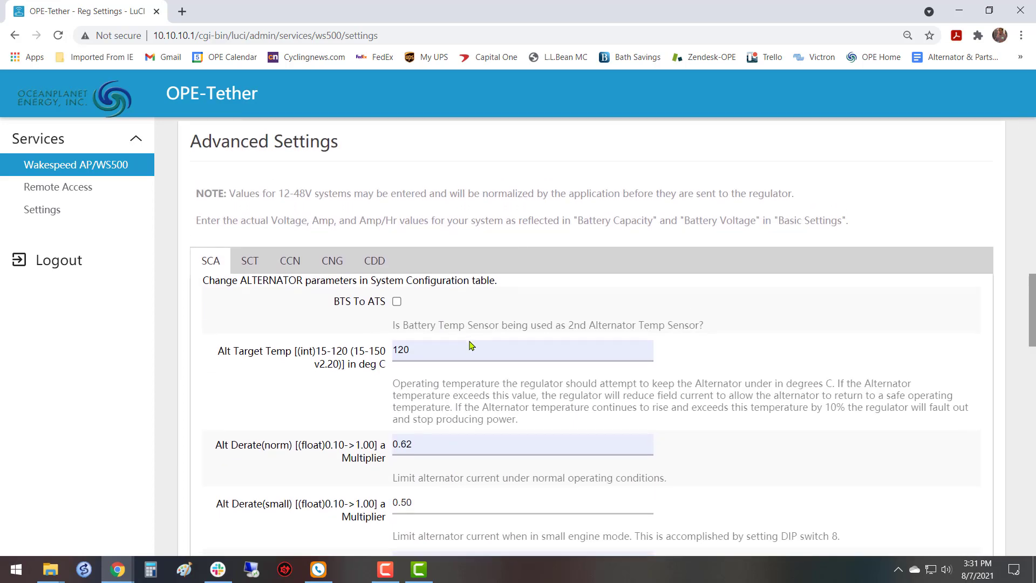
{"action": "scroll", "coordinate": [464, 347], "scroll_direction": "down", "scroll_amount": 7}
{"action": "scroll", "coordinate": [482, 345], "scroll_direction": "down", "scroll_amount": 10}
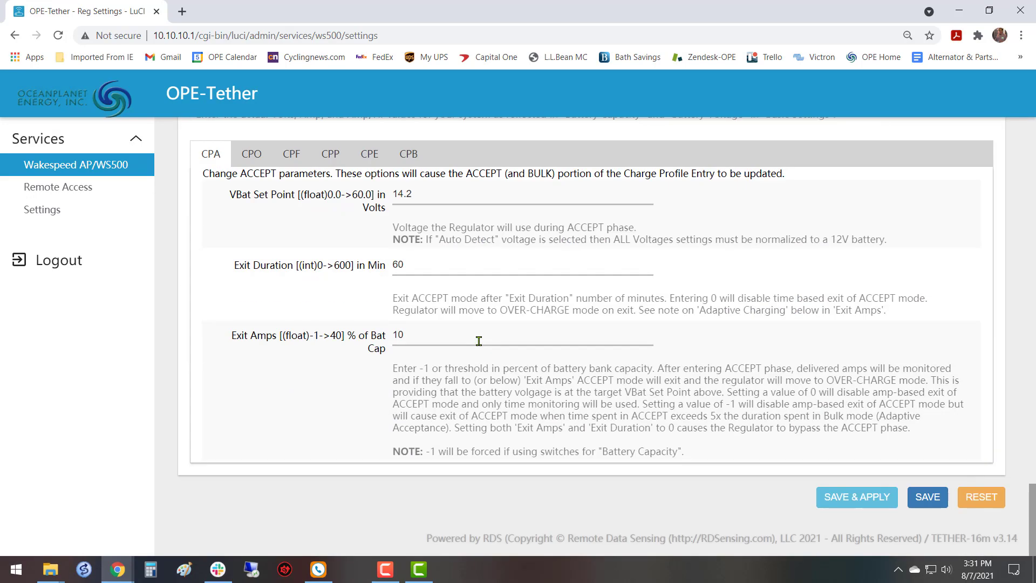
{"action": "left_click", "coordinate": [870, 496]}
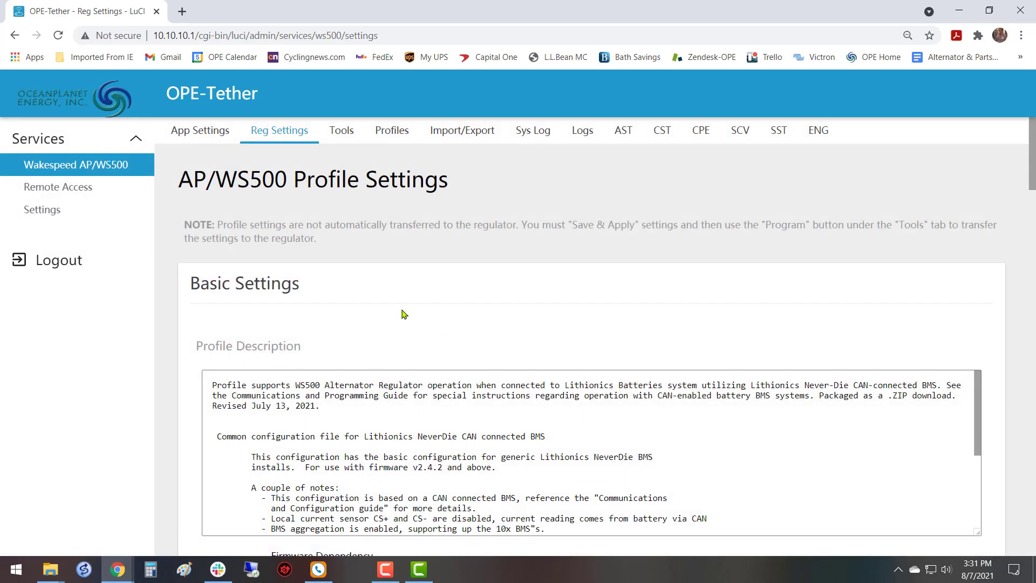
Check the alternator target temperature and derate multipliers in the reloaded Advanced Settings.
{"action": "scroll", "coordinate": [403, 314], "scroll_direction": "down", "scroll_amount": 15}
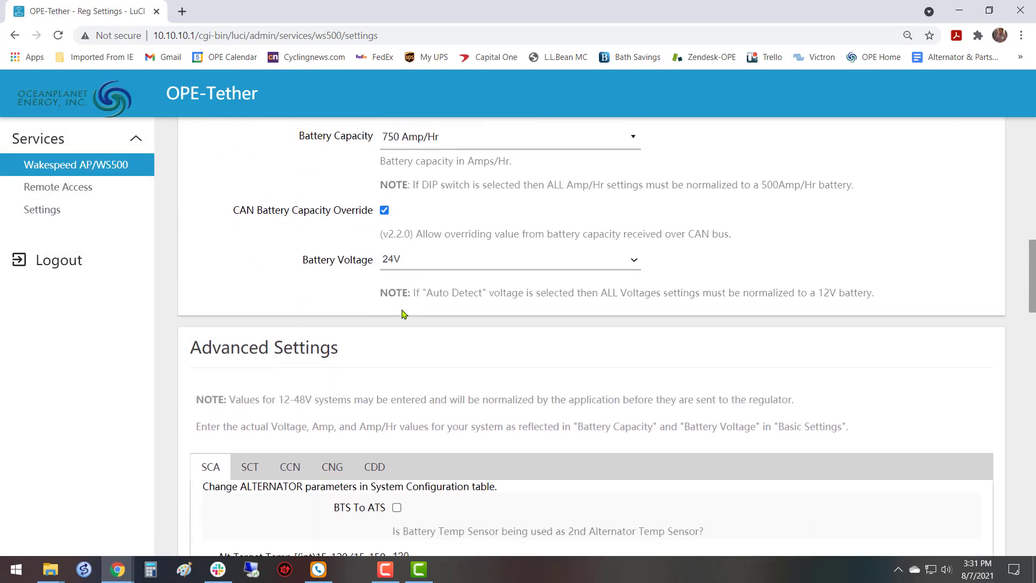
{"action": "scroll", "coordinate": [403, 314], "scroll_direction": "down", "scroll_amount": 8}
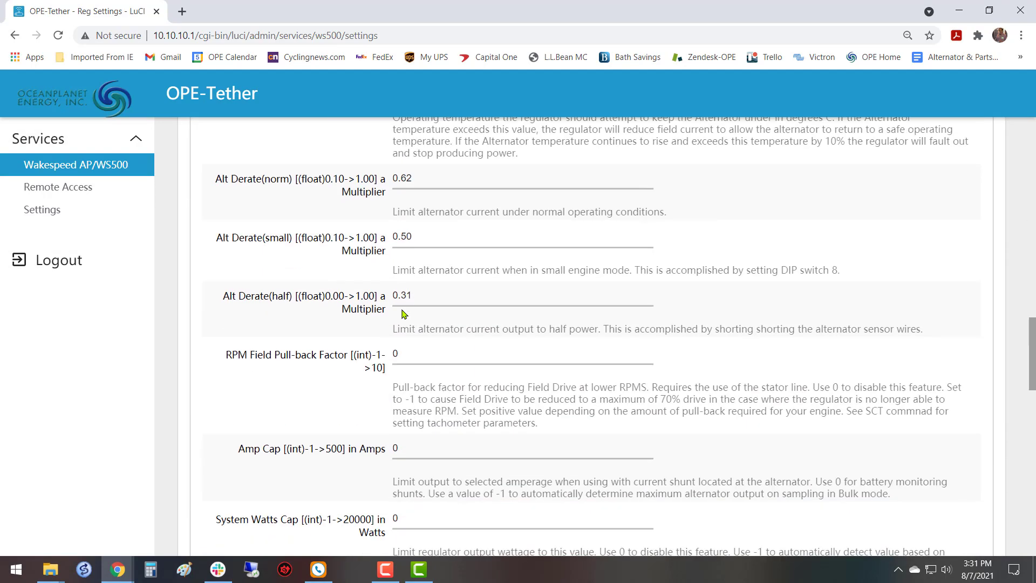
{"action": "scroll", "coordinate": [403, 315], "scroll_direction": "up", "scroll_amount": 3}
{"action": "scroll", "coordinate": [404, 314], "scroll_direction": "down", "scroll_amount": 2}
{"action": "scroll", "coordinate": [404, 314], "scroll_direction": "up", "scroll_amount": 2}
{"action": "scroll", "coordinate": [404, 314], "scroll_direction": "down", "scroll_amount": 3}
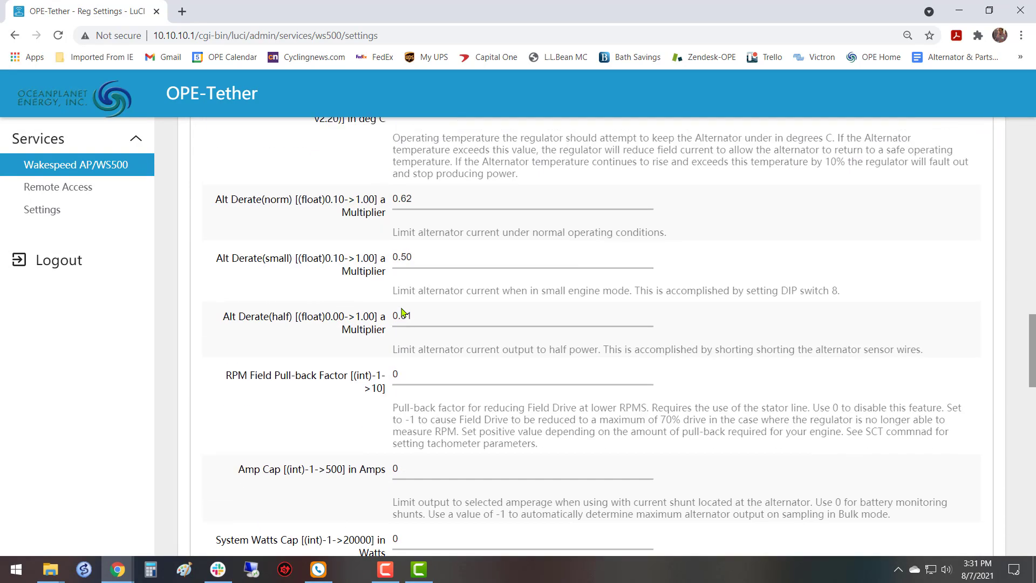
{"action": "scroll", "coordinate": [404, 314], "scroll_direction": "up", "scroll_amount": 3}
Set the number of alternator poles to 16 in the tachometer parameters (SCT).
{"action": "left_click", "coordinate": [252, 202]}
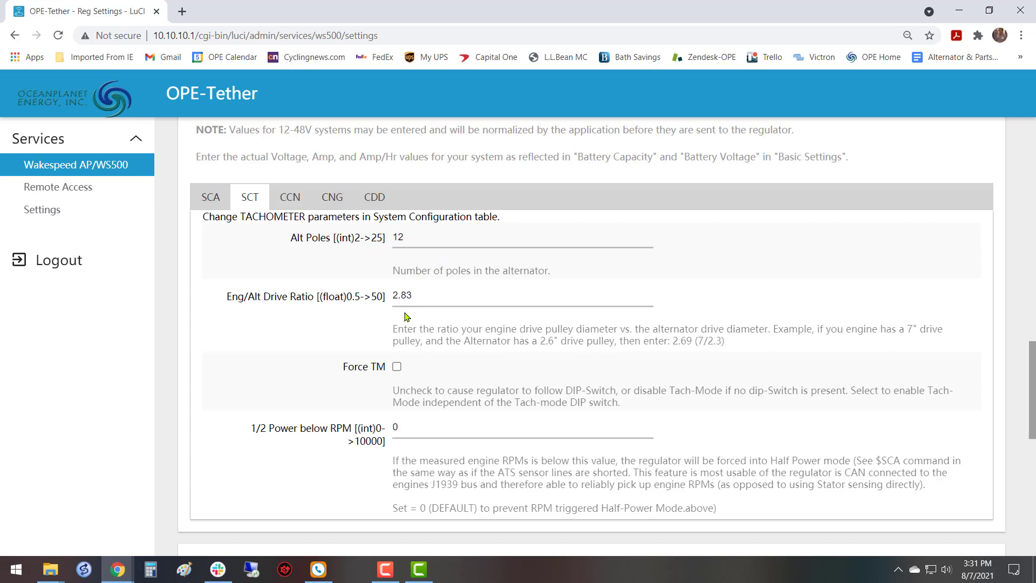
{"action": "left_click", "coordinate": [431, 239]}
{"action": "key", "text": "BackSpace"}
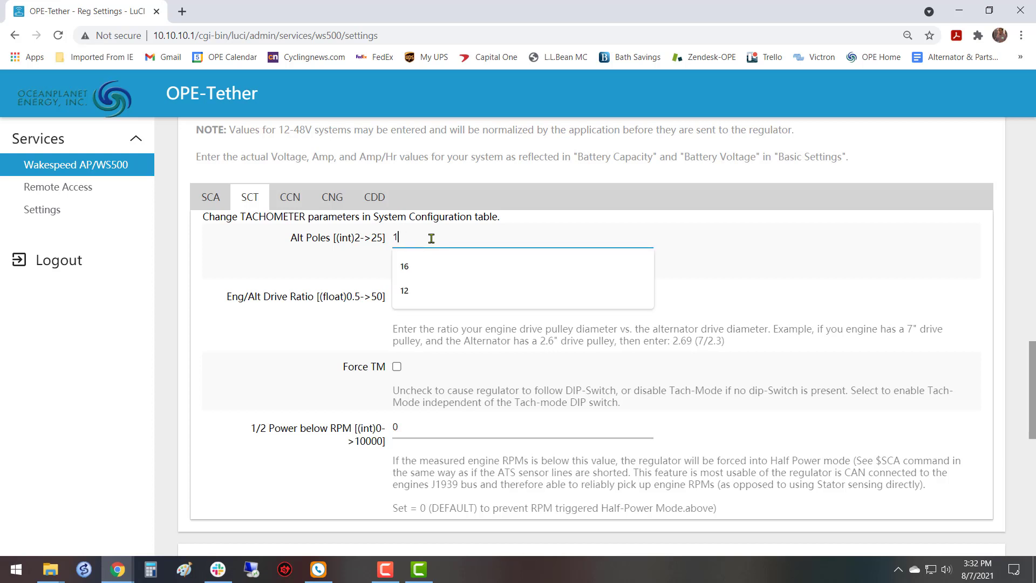
{"action": "type", "text": "6"}
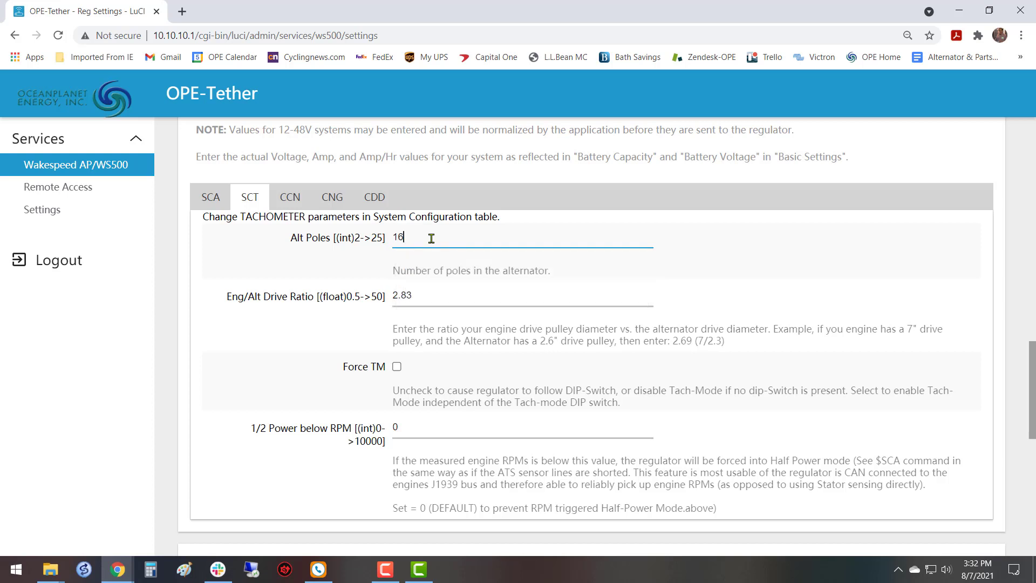
Examine the remaining tachometer parameters: Eng/Alt Drive Ratio, Force TM and 1/2 Power below RPM.
{"action": "left_click", "coordinate": [444, 295]}
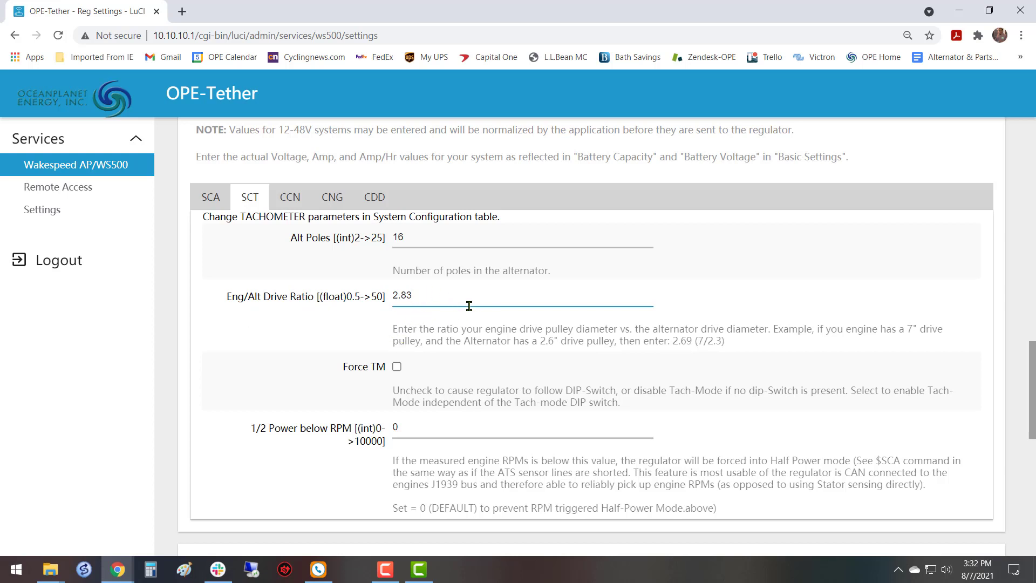
{"action": "scroll", "coordinate": [489, 315], "scroll_direction": "down", "scroll_amount": 3}
{"action": "scroll", "coordinate": [487, 315], "scroll_direction": "up", "scroll_amount": 3}
{"action": "scroll", "coordinate": [484, 312], "scroll_direction": "down", "scroll_amount": 2}
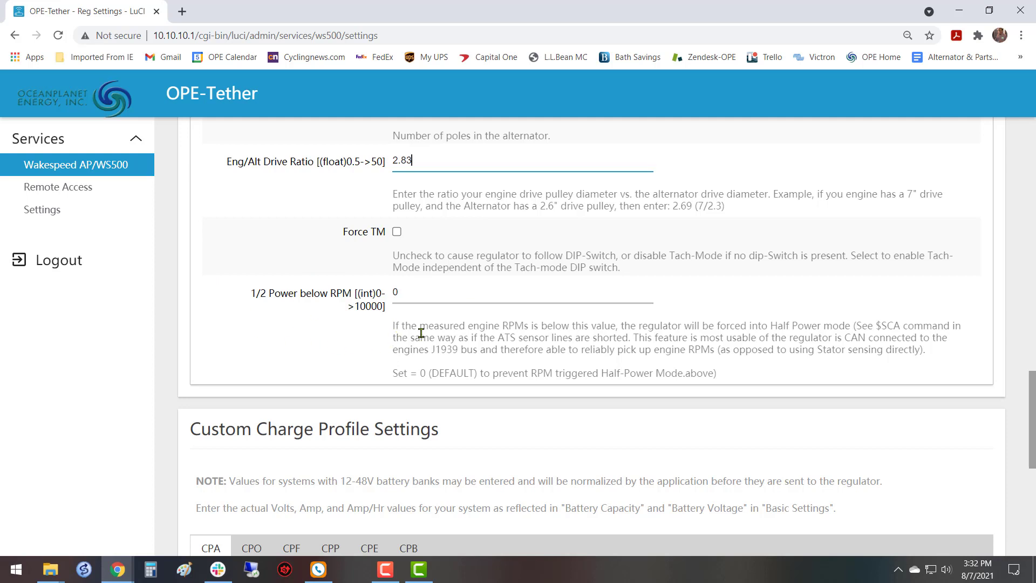
{"action": "scroll", "coordinate": [340, 340], "scroll_direction": "up", "scroll_amount": 3}
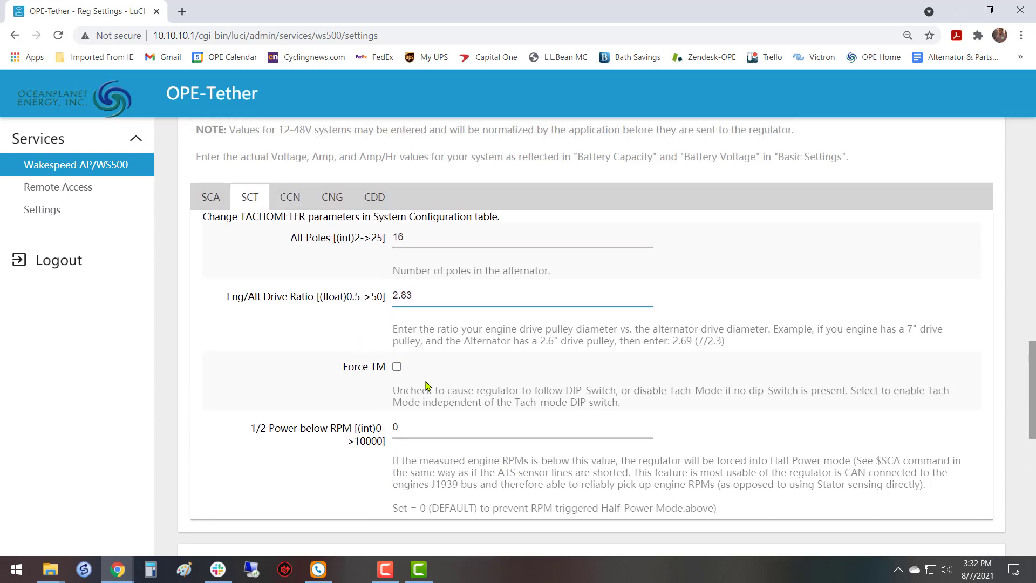
{"action": "scroll", "coordinate": [456, 401], "scroll_direction": "down", "scroll_amount": 2}
{"action": "scroll", "coordinate": [459, 400], "scroll_direction": "up", "scroll_amount": 1}
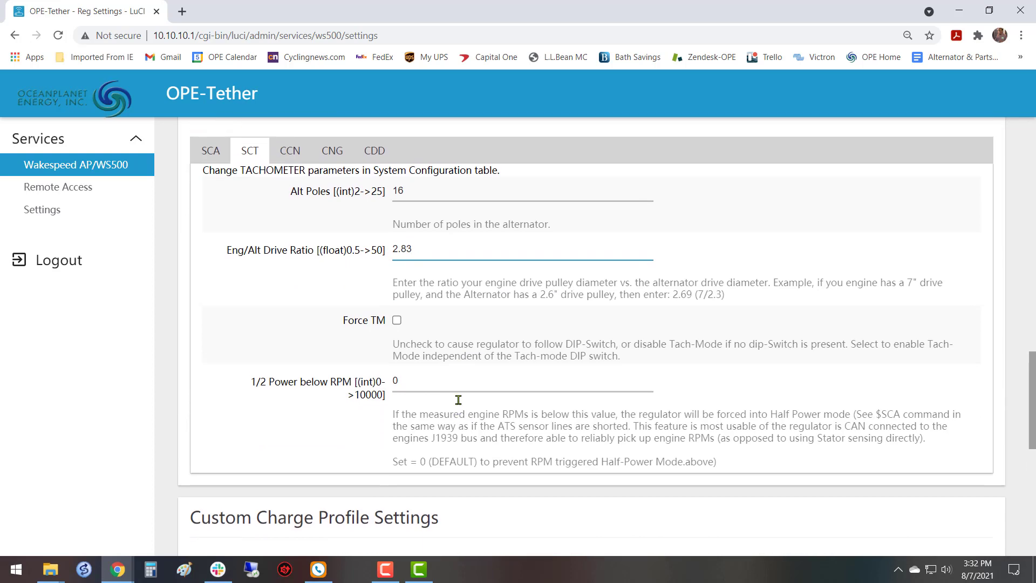
{"action": "scroll", "coordinate": [458, 400], "scroll_direction": "up", "scroll_amount": 1}
{"action": "scroll", "coordinate": [599, 267], "scroll_direction": "down", "scroll_amount": 1}
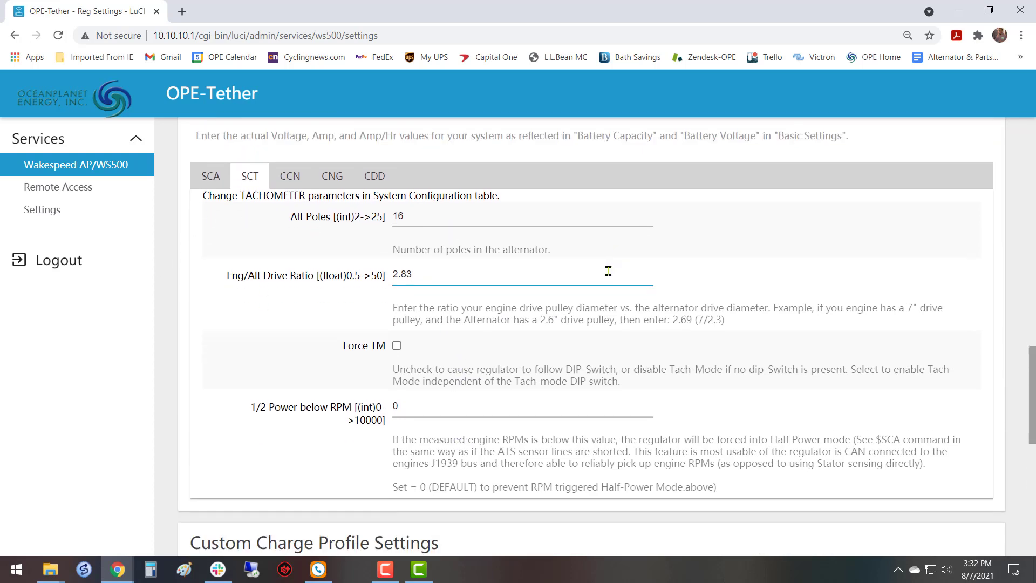
{"action": "scroll", "coordinate": [605, 273], "scroll_direction": "down", "scroll_amount": 6}
{"action": "scroll", "coordinate": [602, 275], "scroll_direction": "up", "scroll_amount": 4}
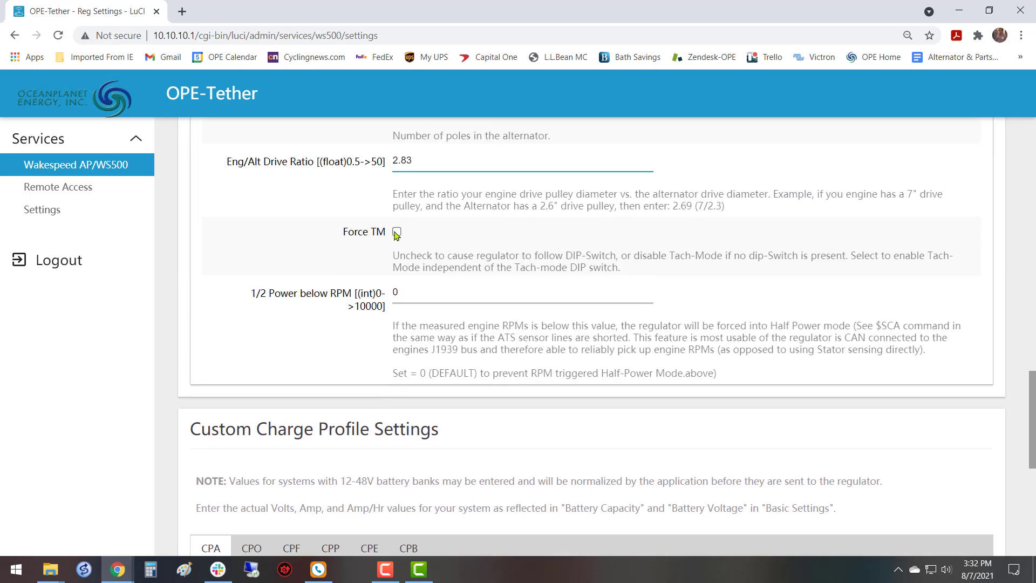
{"action": "scroll", "coordinate": [398, 236], "scroll_direction": "up", "scroll_amount": 1}
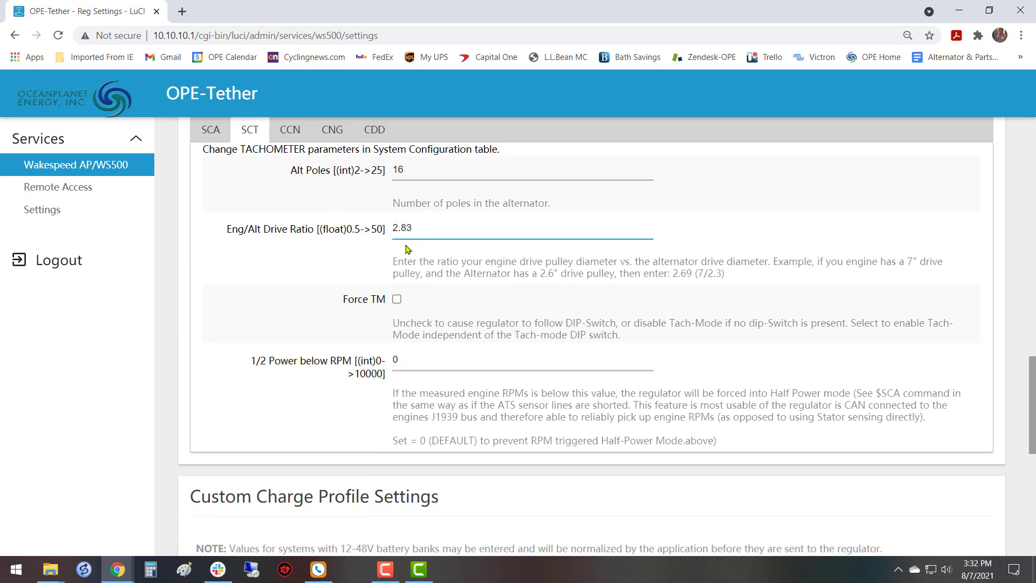
{"action": "left_click", "coordinate": [410, 224]}
Save and apply the tachometer changes to the profile, and return to the Basic Settings.
{"action": "scroll", "coordinate": [522, 287], "scroll_direction": "down", "scroll_amount": 8}
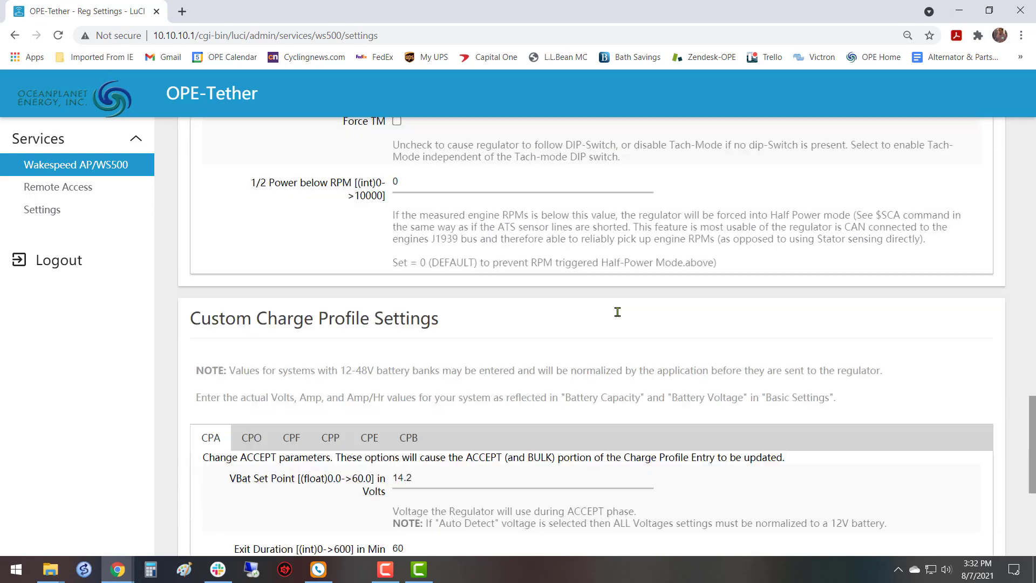
{"action": "left_click", "coordinate": [859, 489]}
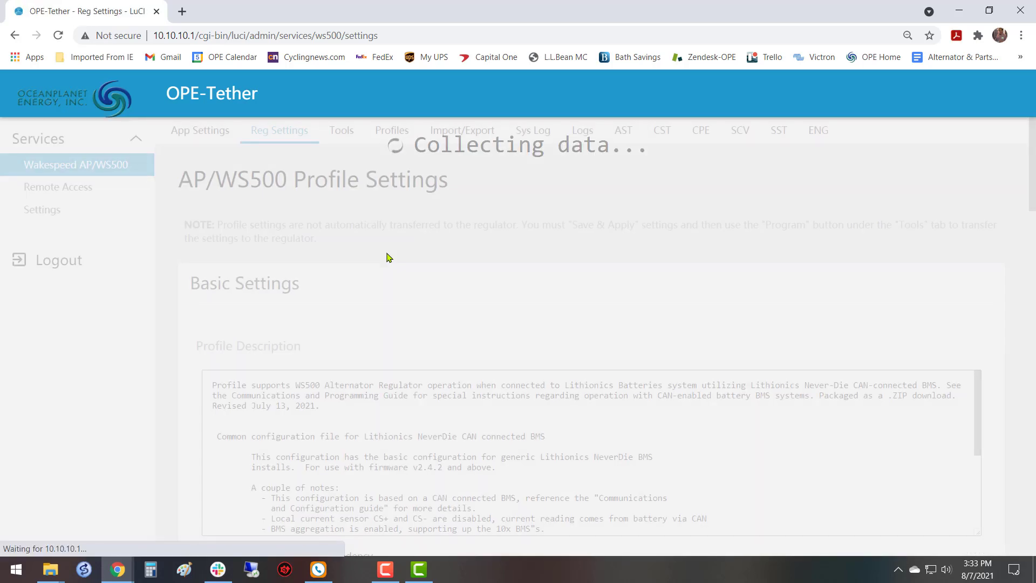
{"action": "scroll", "coordinate": [387, 257], "scroll_direction": "down", "scroll_amount": 15}
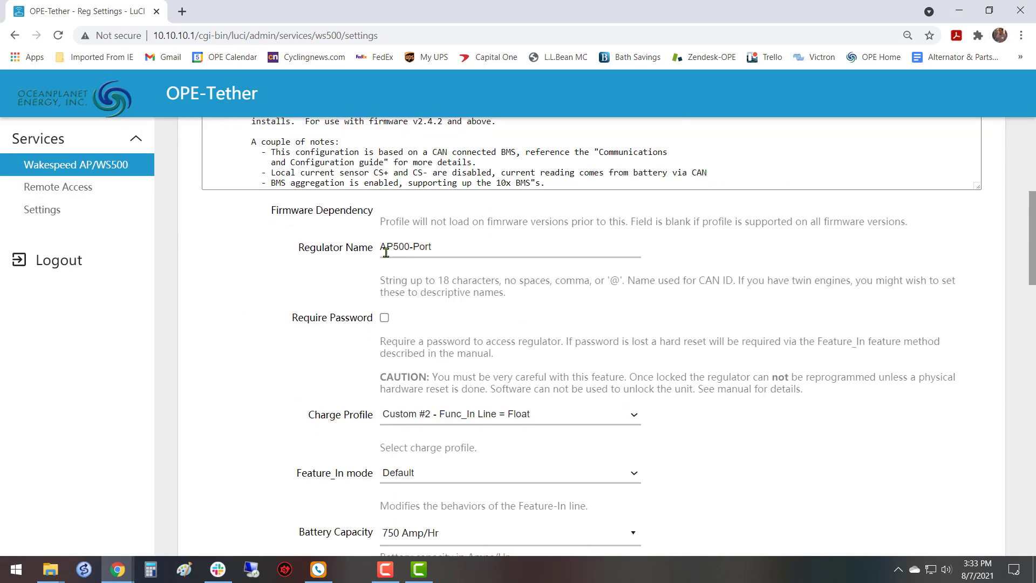
Examine the Battery Instance Override, Device Instance and Device Priority parameters in the CAN configuration (CCN) of the Advanced Settings.
{"action": "scroll", "coordinate": [386, 252], "scroll_direction": "down", "scroll_amount": 4}
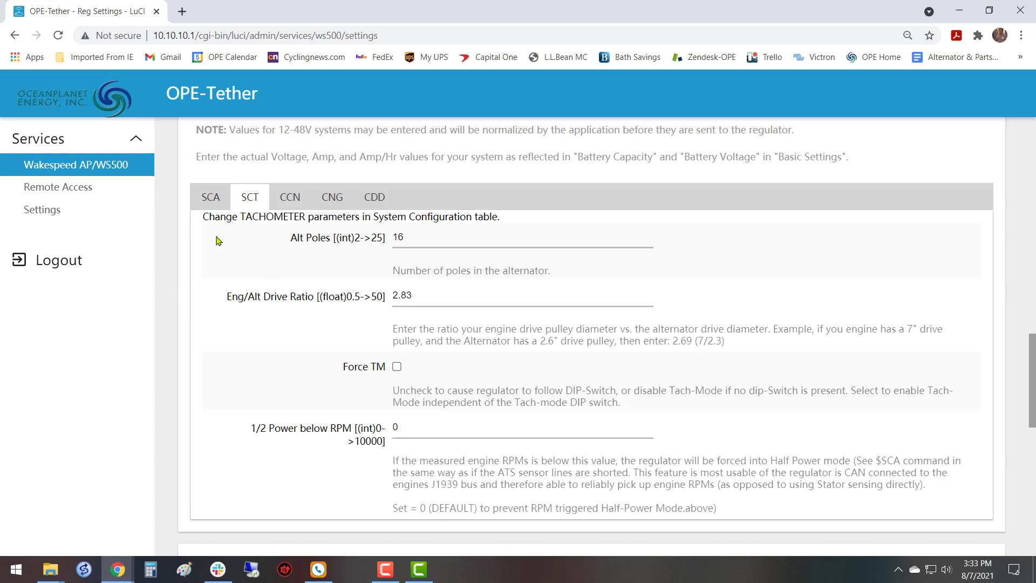
{"action": "left_click", "coordinate": [290, 197]}
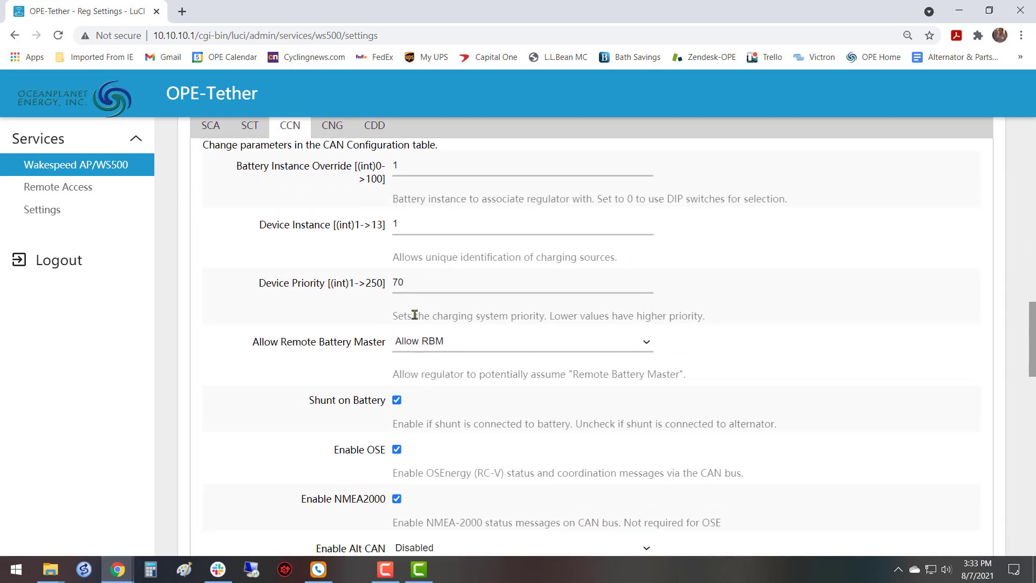
{"action": "scroll", "coordinate": [418, 315], "scroll_direction": "down", "scroll_amount": 3}
{"action": "scroll", "coordinate": [499, 346], "scroll_direction": "up", "scroll_amount": 1}
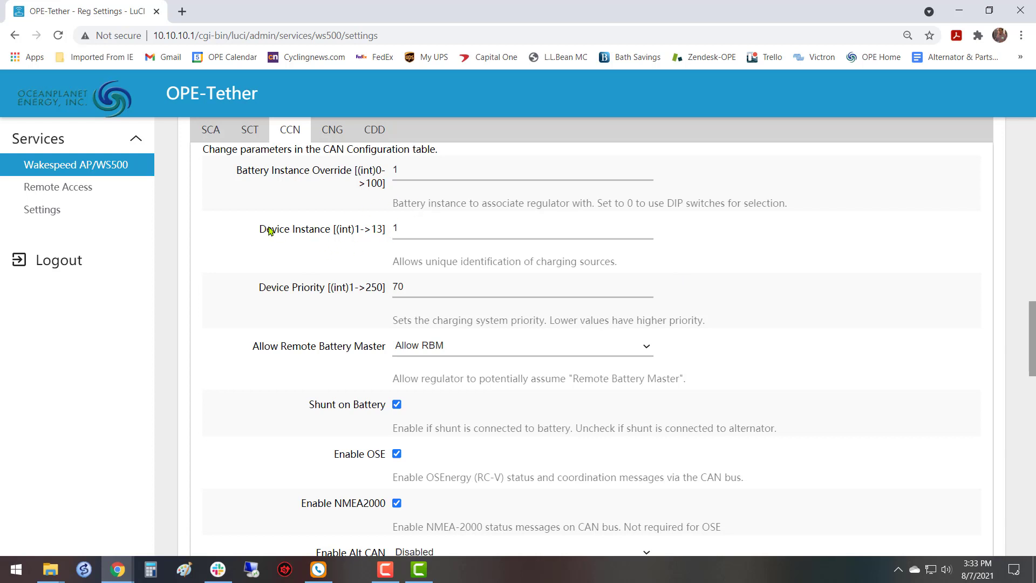
{"action": "left_click_drag", "start_coordinate": [253, 227], "coordinate": [393, 236]}
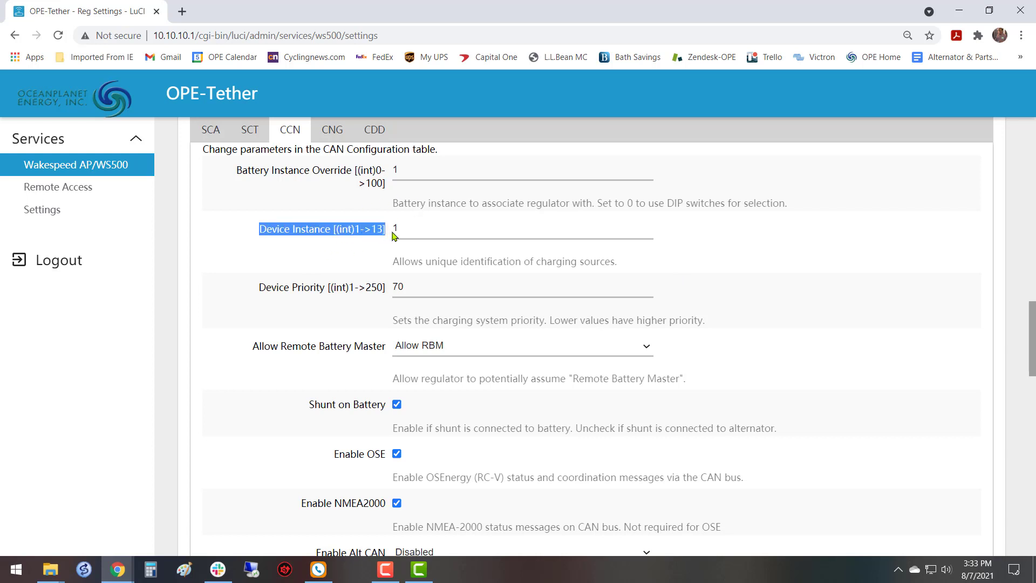
{"action": "left_click", "coordinate": [296, 289]}
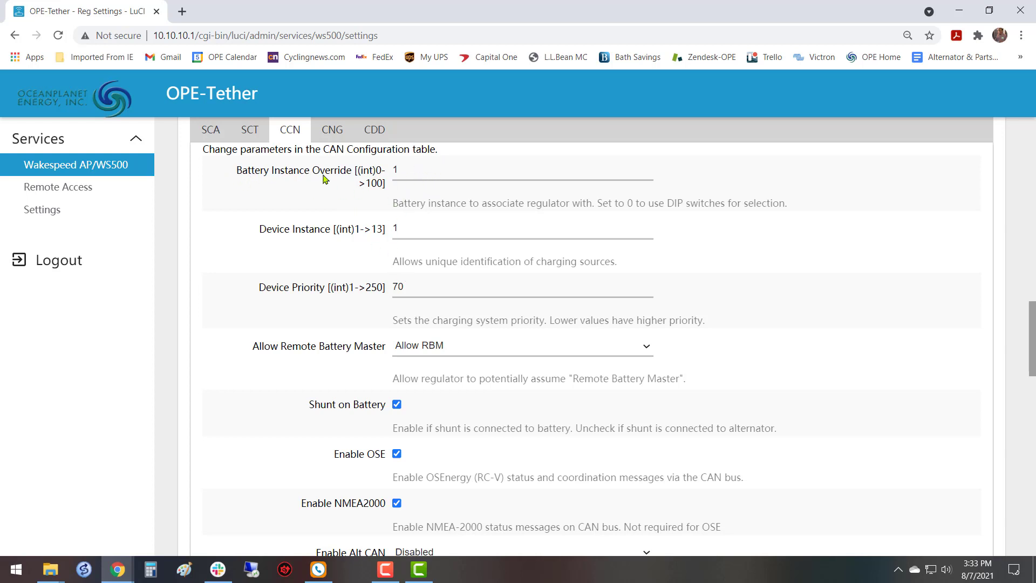
{"action": "left_click", "coordinate": [412, 171]}
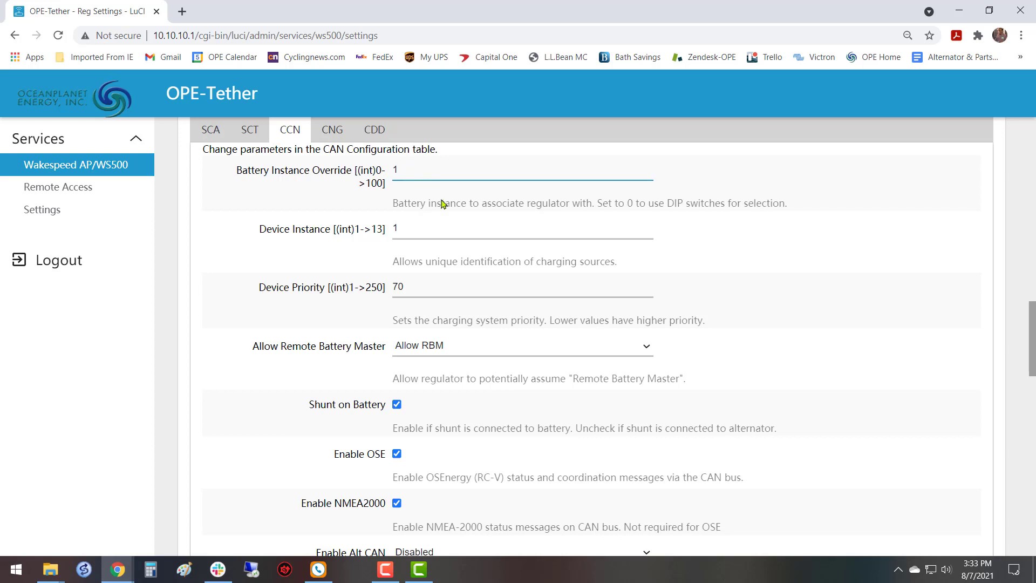
{"action": "left_click", "coordinate": [430, 226]}
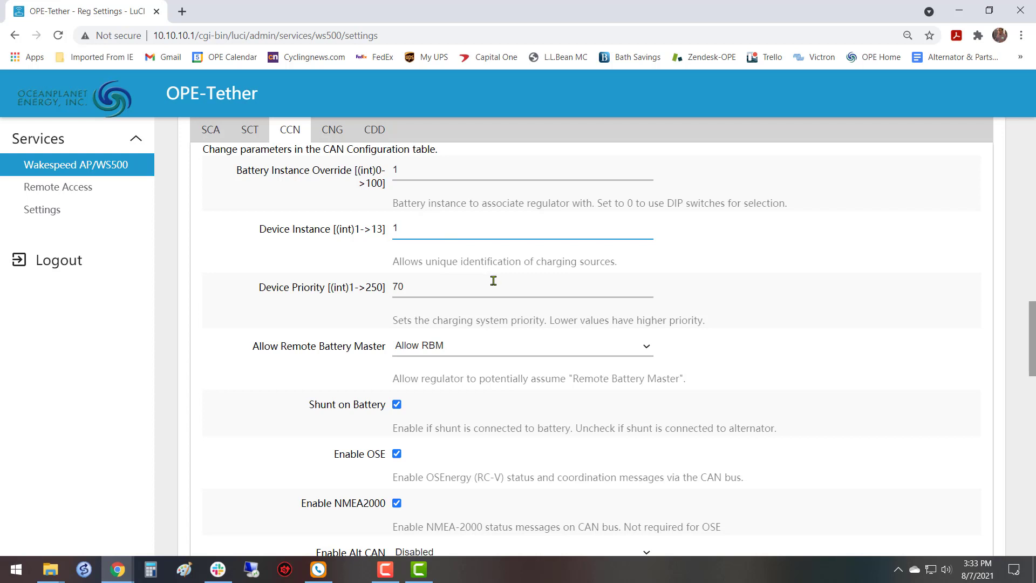
Examine the Enable OSE and Enable NMEA2000 message options in the CAN configuration and their descriptions.
{"action": "scroll", "coordinate": [493, 280], "scroll_direction": "down", "scroll_amount": 3}
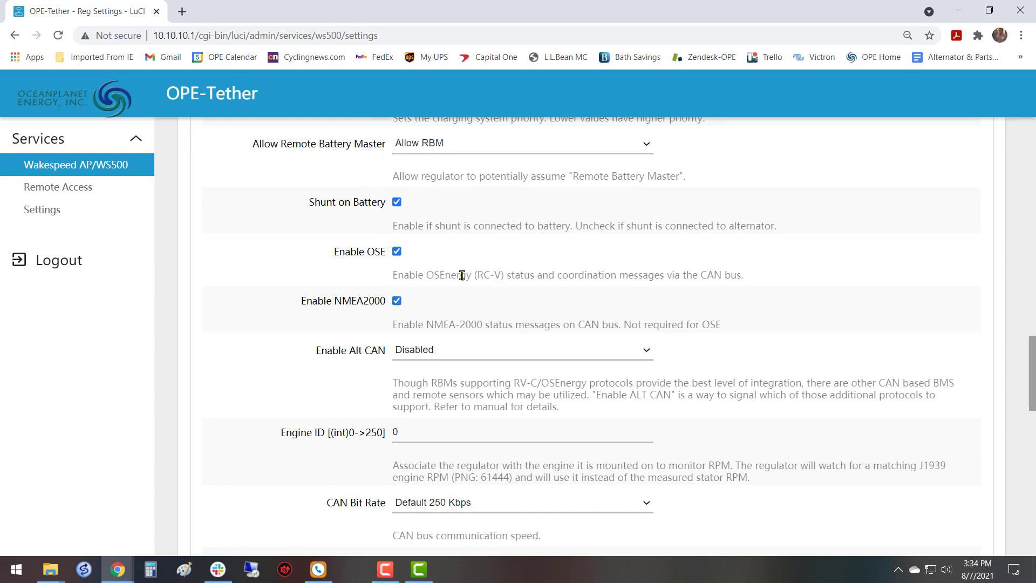
{"action": "scroll", "coordinate": [471, 280], "scroll_direction": "down", "scroll_amount": 1}
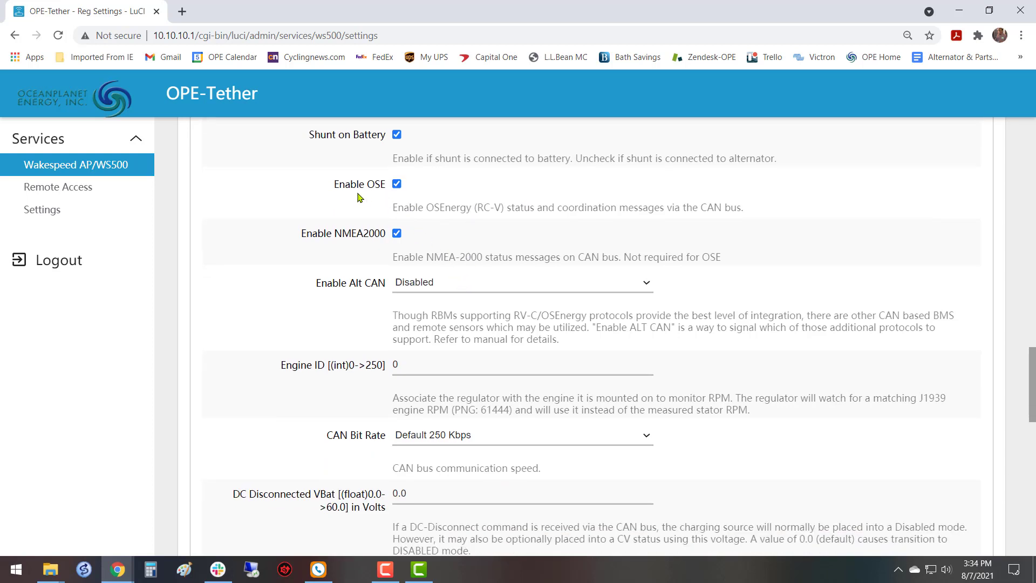
{"action": "left_click_drag", "start_coordinate": [393, 209], "coordinate": [543, 210]}
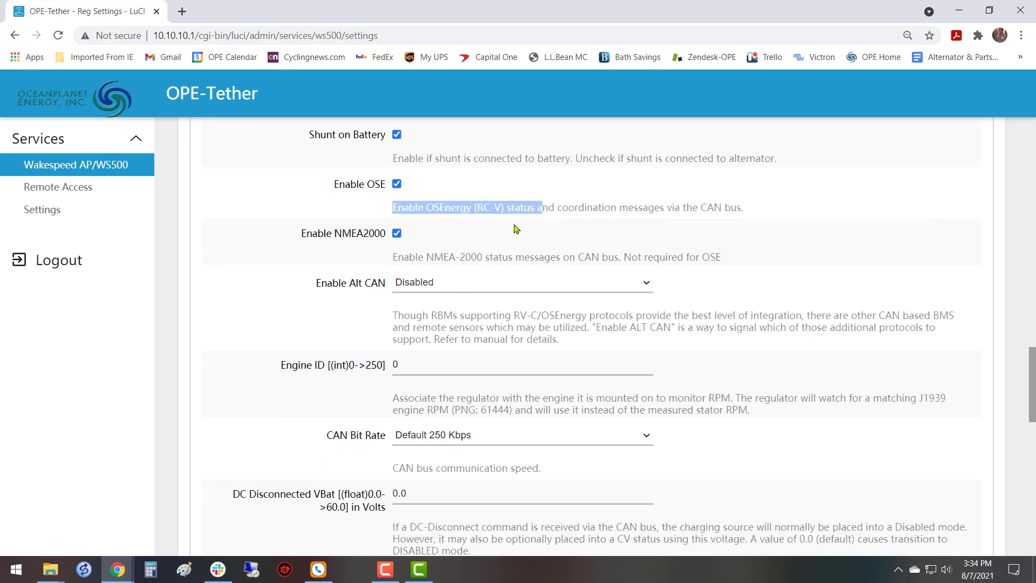
{"action": "left_click", "coordinate": [561, 208]}
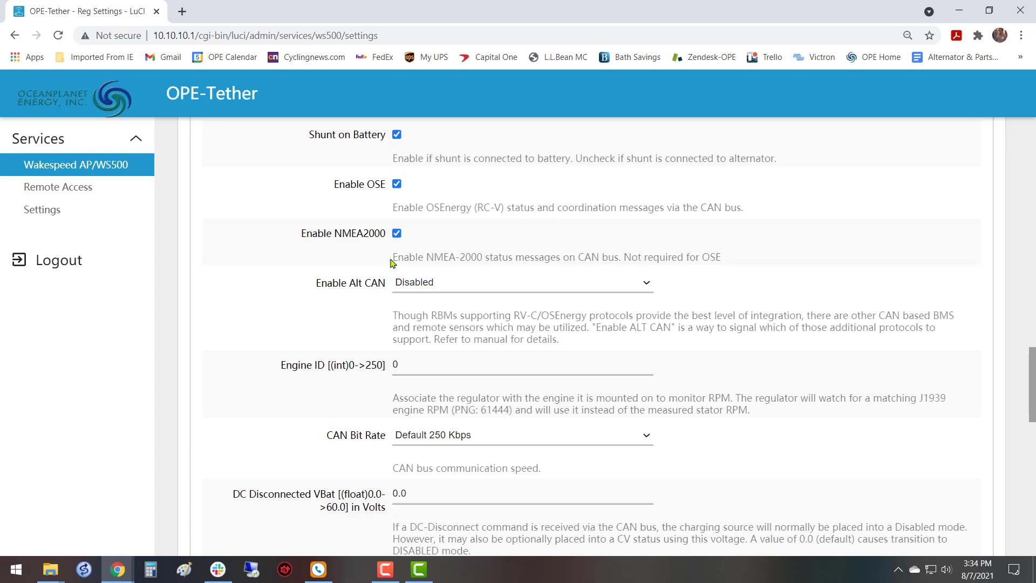
{"action": "left_click_drag", "start_coordinate": [391, 257], "coordinate": [486, 261]}
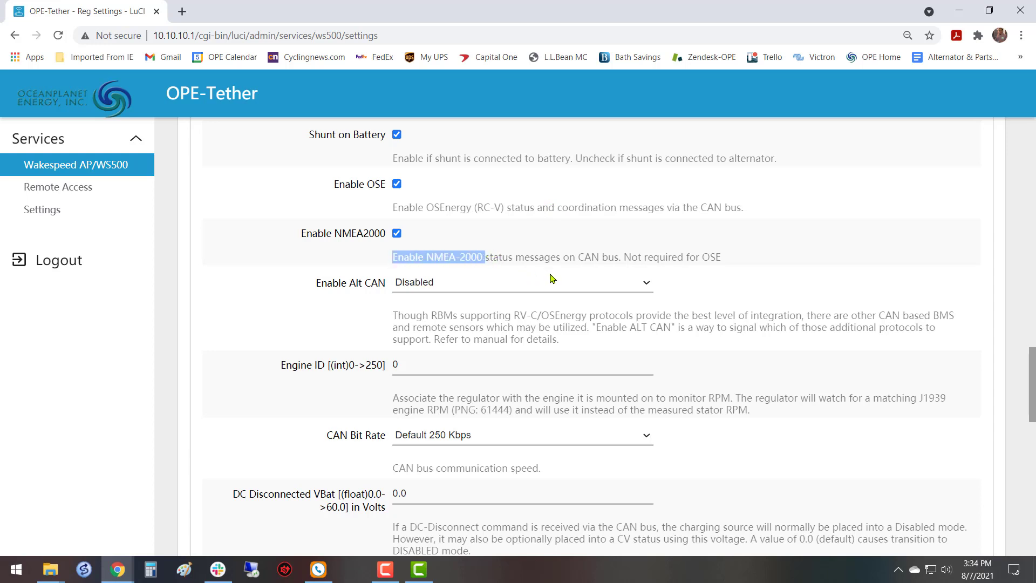
{"action": "left_click", "coordinate": [575, 225]}
Check which protocols are available for Enable Alt CAN, leaving the selection as it is.
{"action": "scroll", "coordinate": [364, 330], "scroll_direction": "down", "scroll_amount": 1}
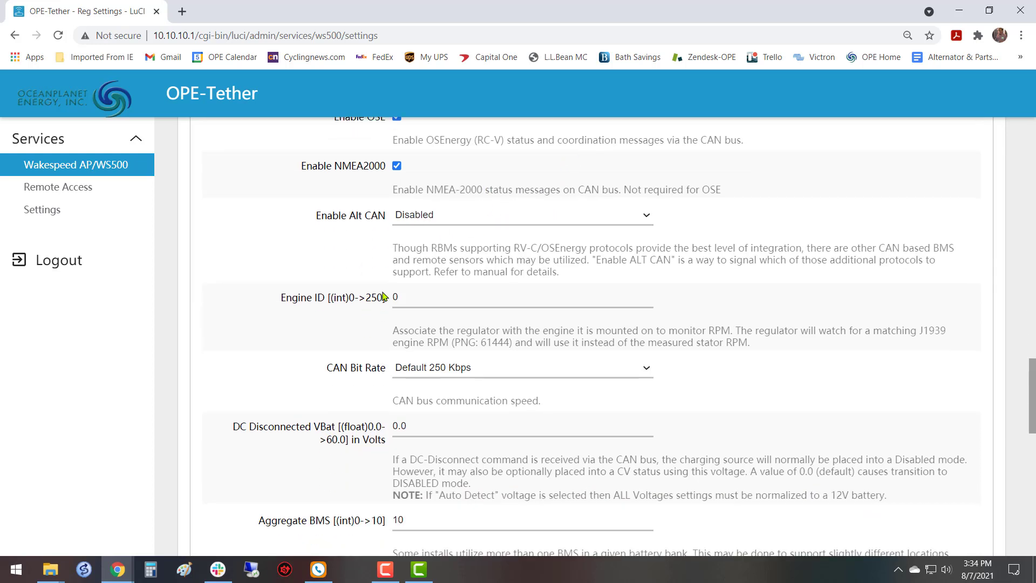
{"action": "left_click_drag", "start_coordinate": [315, 218], "coordinate": [383, 219]}
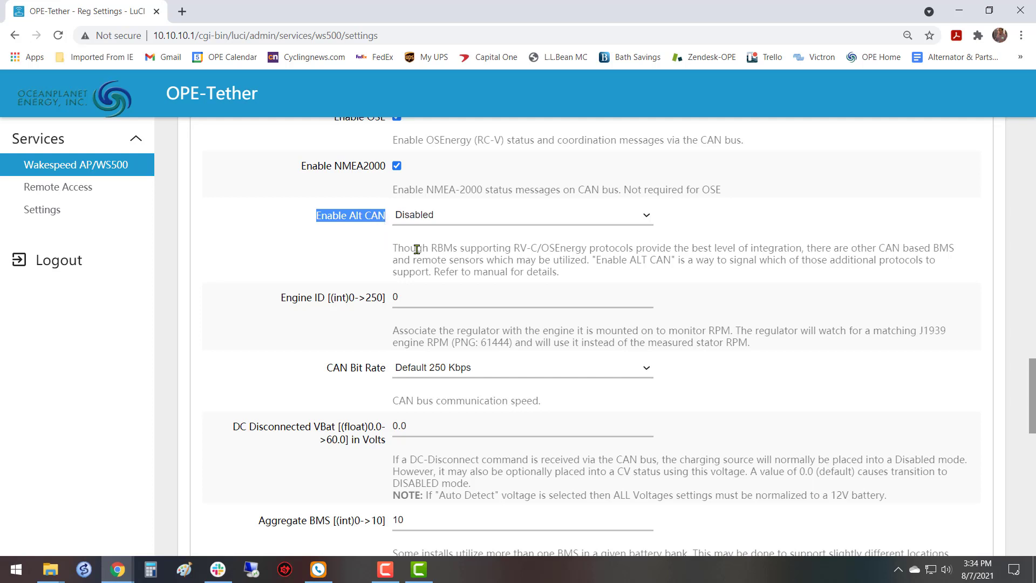
{"action": "left_click", "coordinate": [648, 216]}
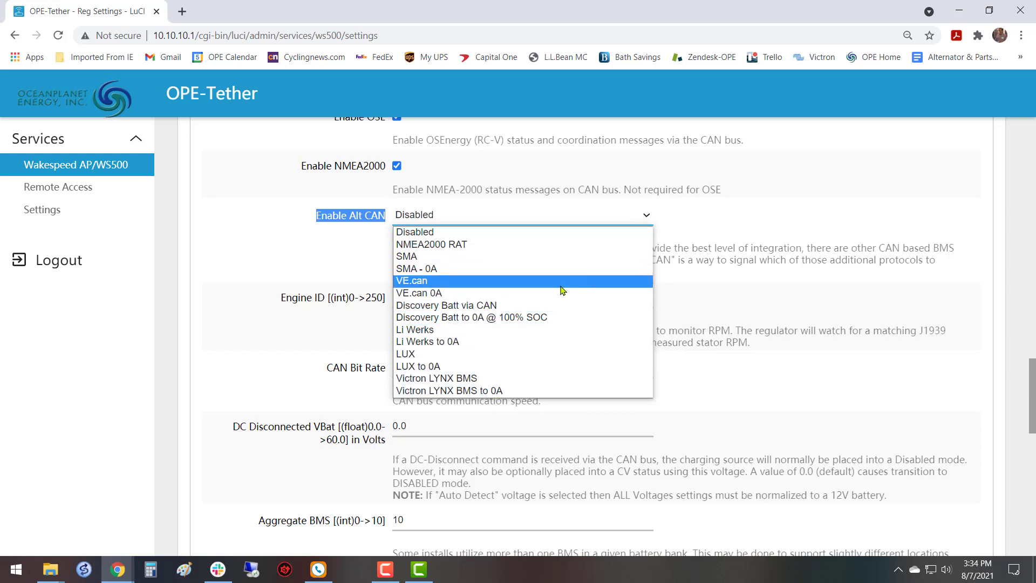
{"action": "left_click", "coordinate": [340, 257]}
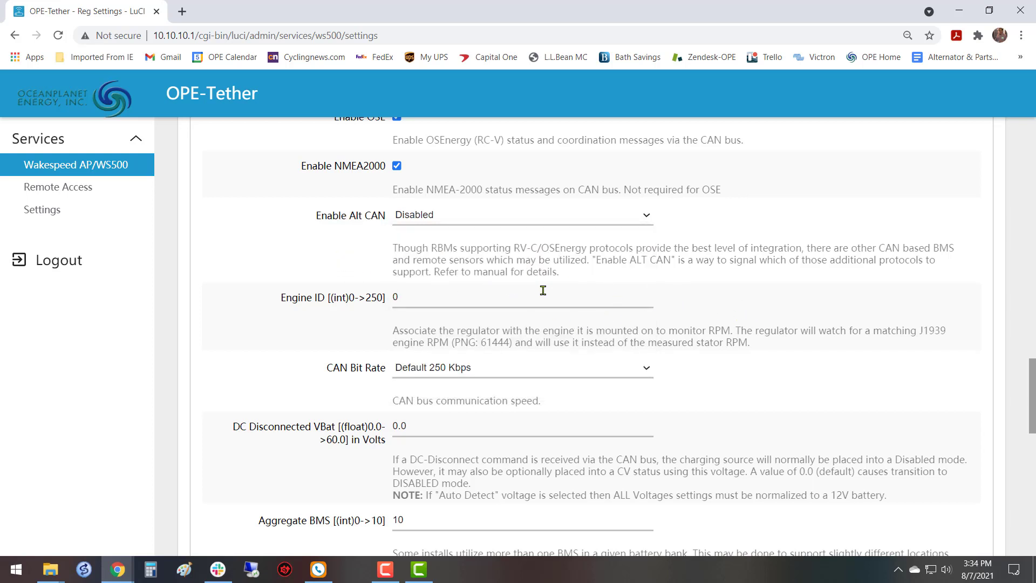
Set the Engine ID to 1 in the CAN configuration parameters.
{"action": "scroll", "coordinate": [681, 317], "scroll_direction": "down", "scroll_amount": 1}
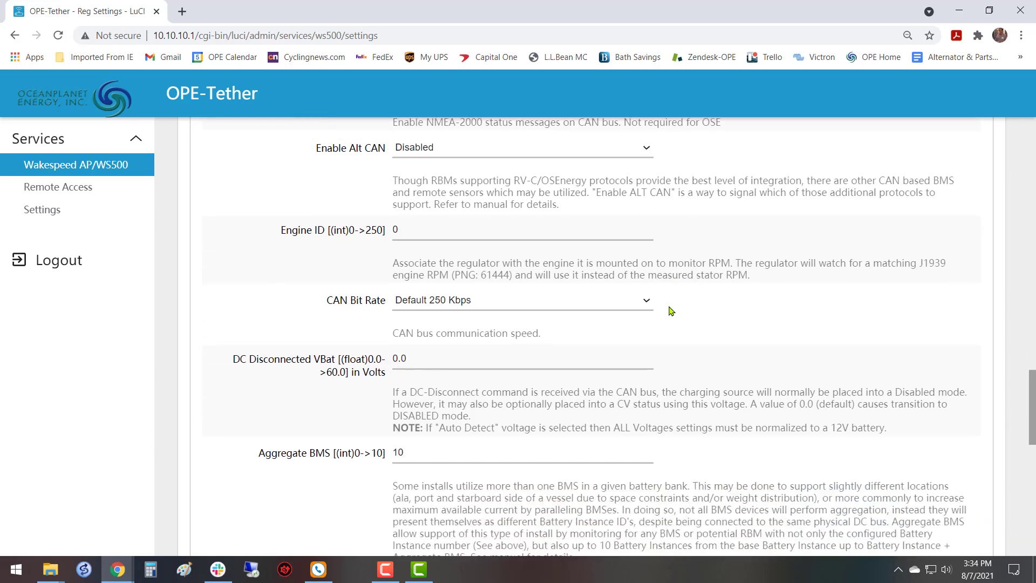
{"action": "left_click", "coordinate": [472, 229]}
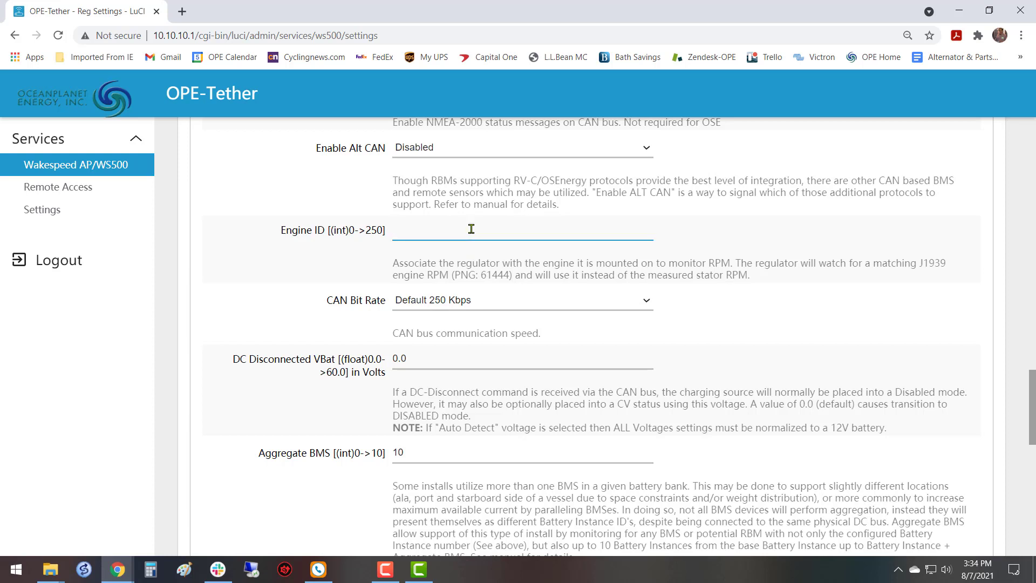
{"action": "type", "text": "1"}
Examine the remaining CAN parameters: CAN Bit Rate, DC Disconnected VBat and Aggregate BMS.
{"action": "scroll", "coordinate": [351, 322], "scroll_direction": "down", "scroll_amount": 1}
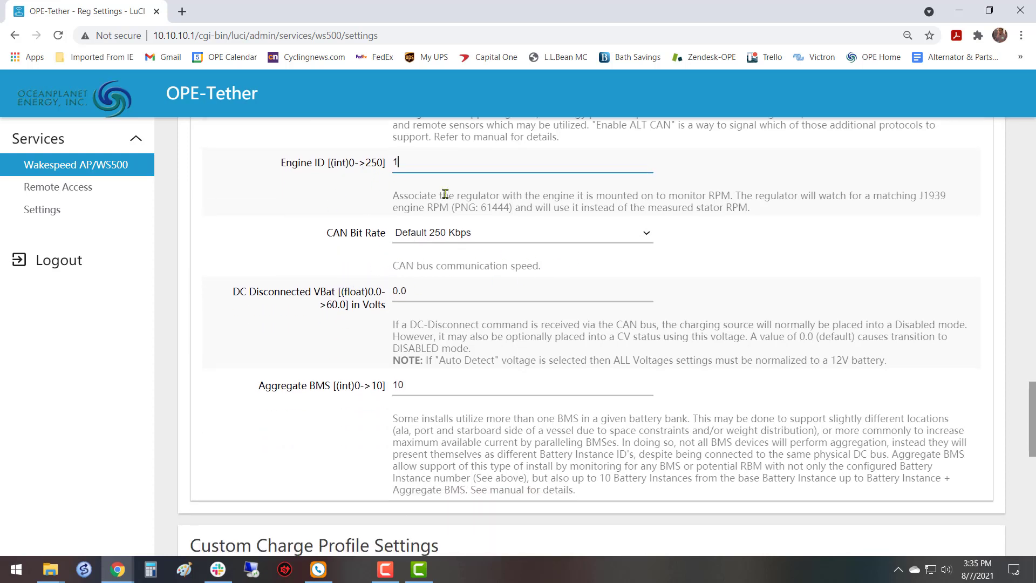
{"action": "scroll", "coordinate": [574, 275], "scroll_direction": "up", "scroll_amount": 5}
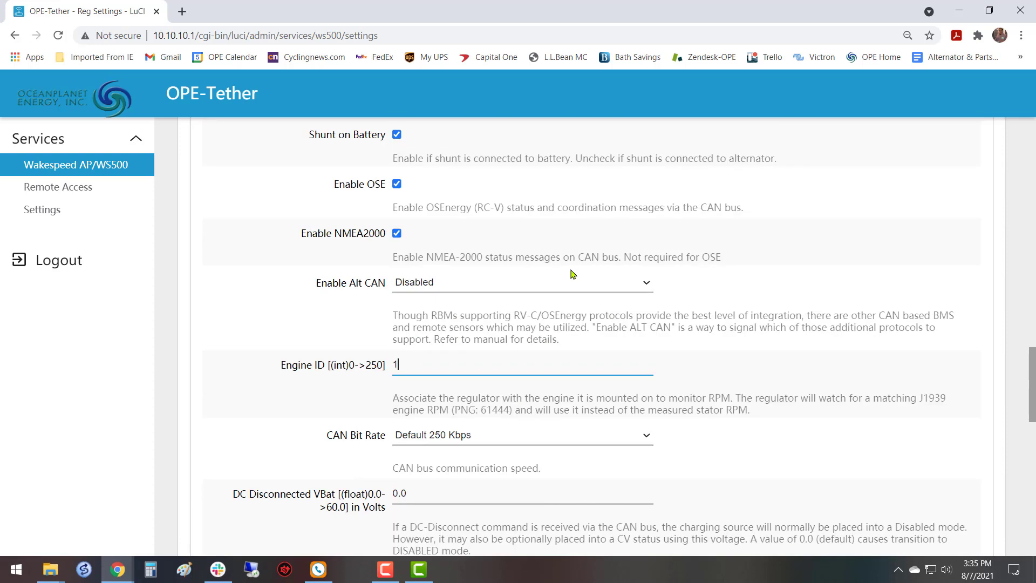
{"action": "scroll", "coordinate": [573, 274], "scroll_direction": "down", "scroll_amount": 5}
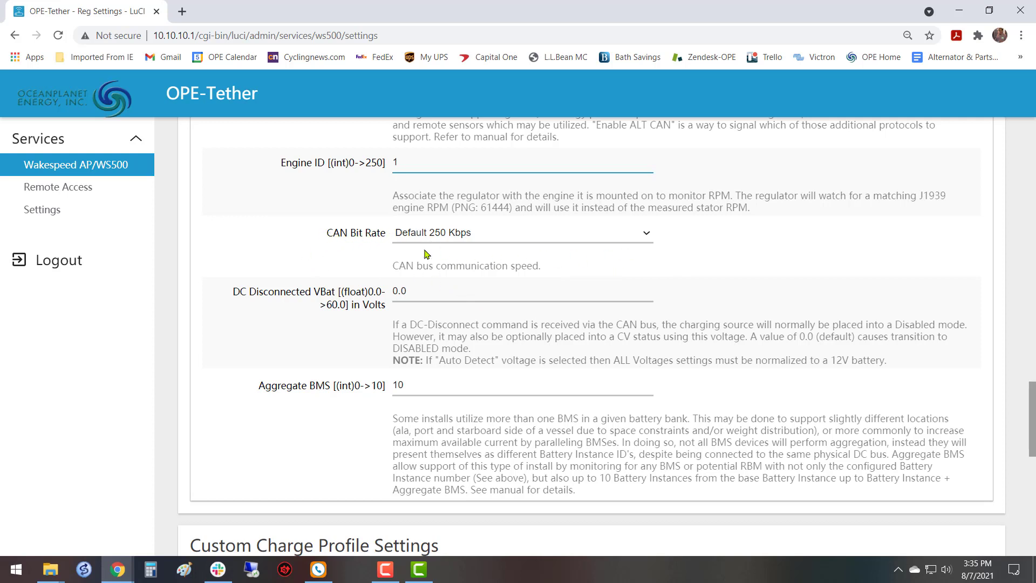
{"action": "scroll", "coordinate": [748, 278], "scroll_direction": "down", "scroll_amount": 1}
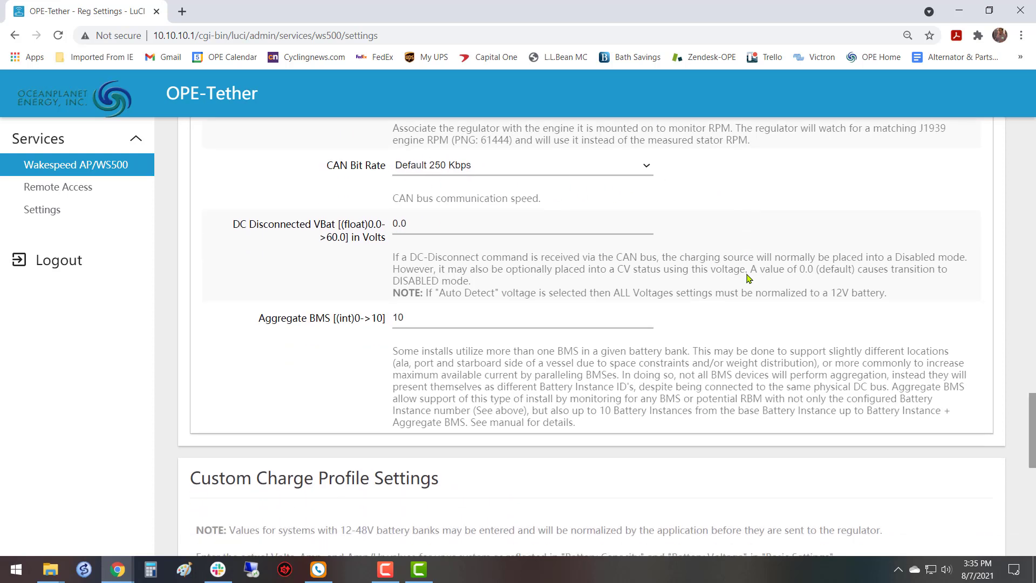
{"action": "scroll", "coordinate": [748, 278], "scroll_direction": "down", "scroll_amount": 1}
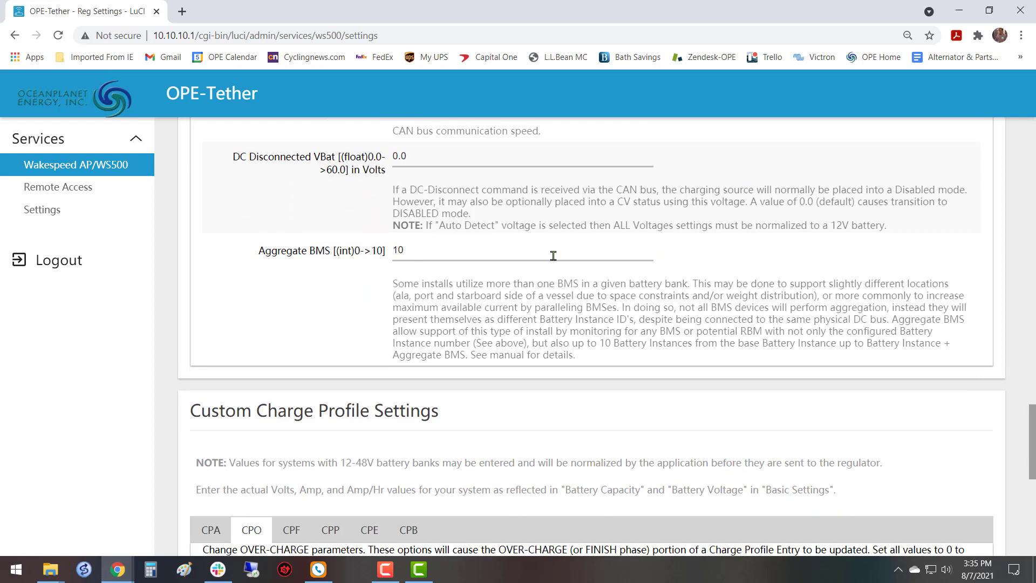
{"action": "scroll", "coordinate": [278, 261], "scroll_direction": "up", "scroll_amount": 1}
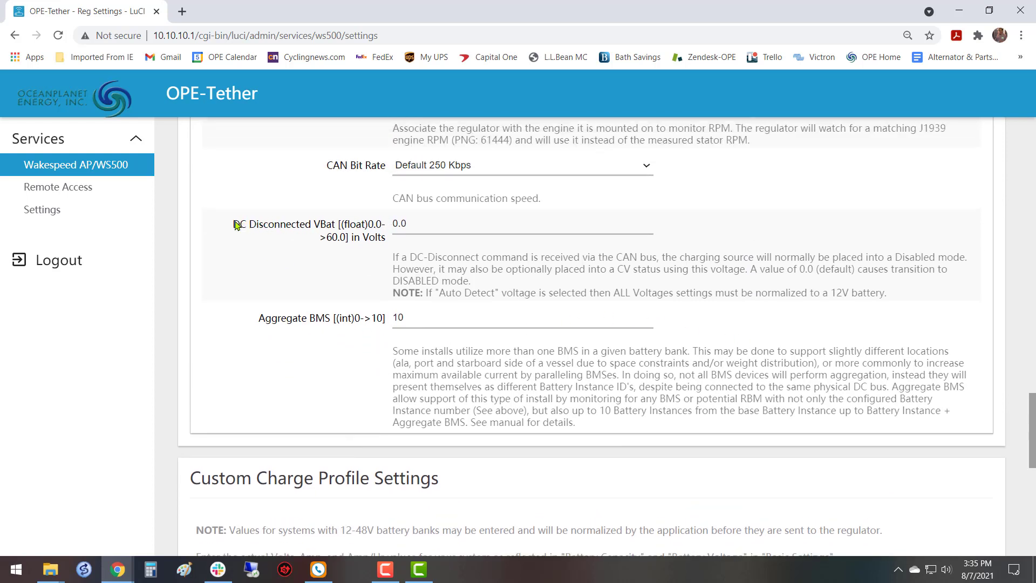
{"action": "left_click_drag", "start_coordinate": [231, 226], "coordinate": [383, 232]}
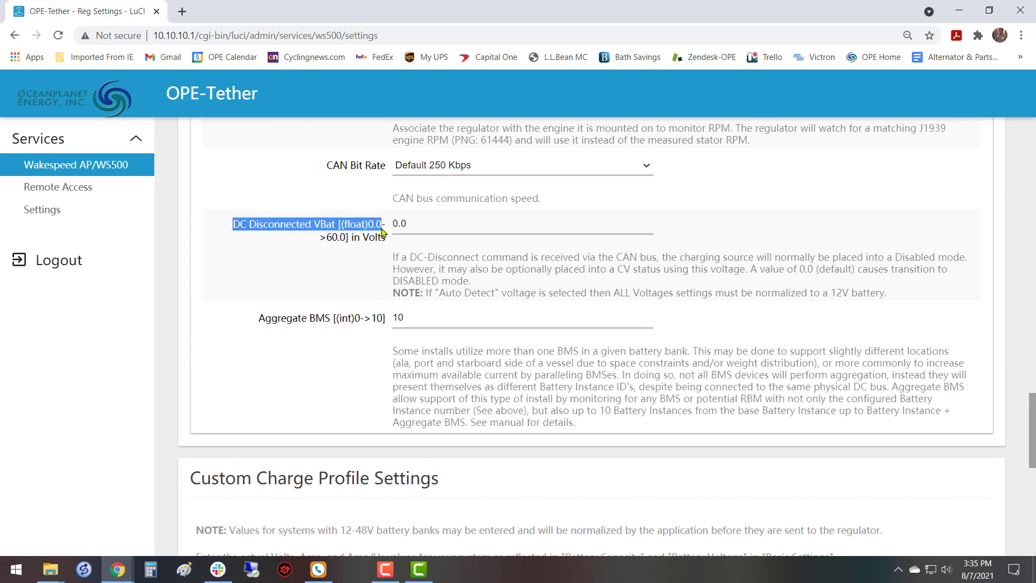
{"action": "left_click", "coordinate": [364, 256]}
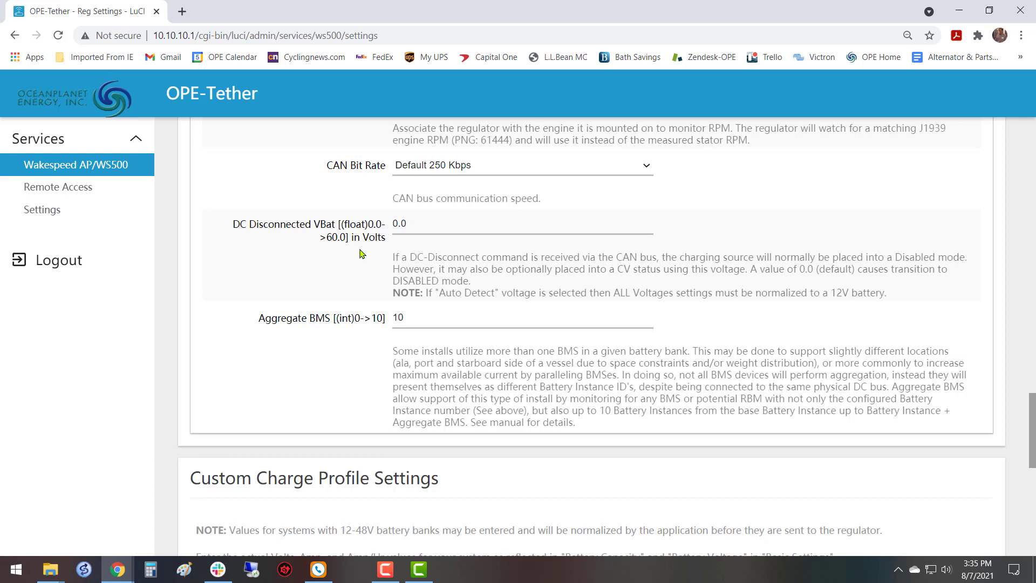
{"action": "scroll", "coordinate": [361, 253], "scroll_direction": "down", "scroll_amount": 1}
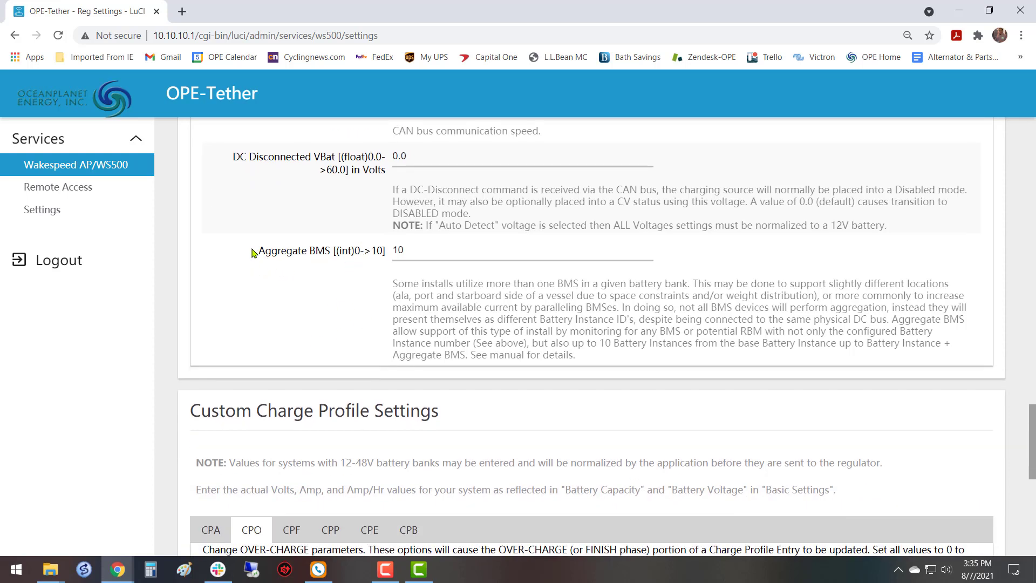
{"action": "left_click_drag", "start_coordinate": [256, 253], "coordinate": [367, 263]}
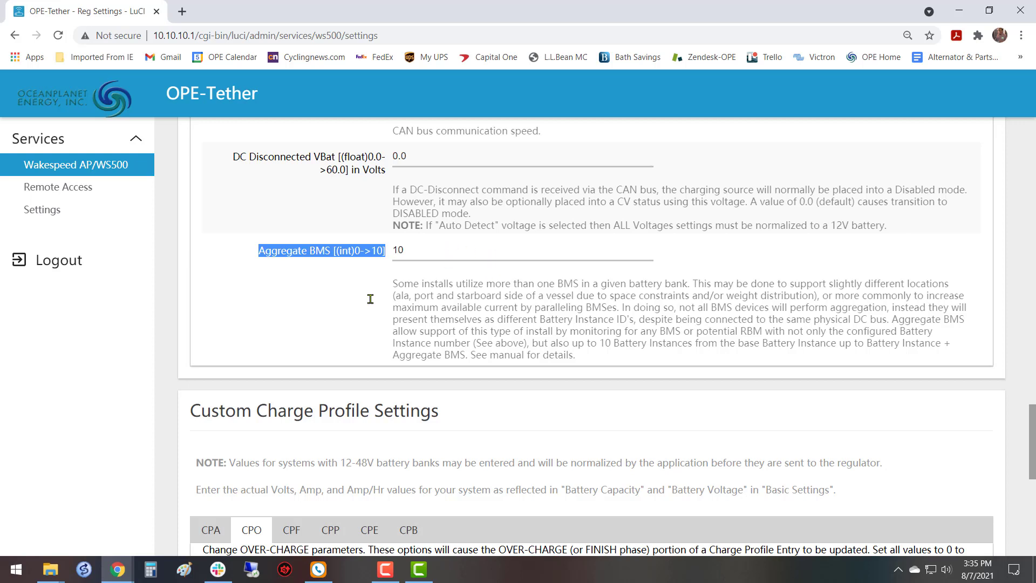
{"action": "left_click", "coordinate": [445, 254]}
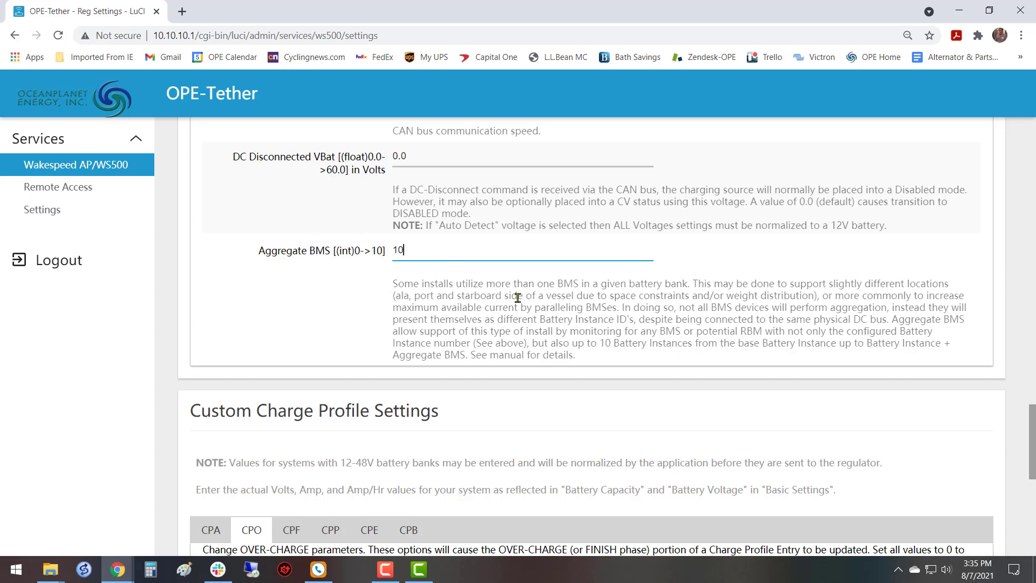
Save and apply the CAN configuration changes to the profile.
{"action": "scroll", "coordinate": [518, 298], "scroll_direction": "up", "scroll_amount": 8}
{"action": "scroll", "coordinate": [515, 296], "scroll_direction": "up", "scroll_amount": 3}
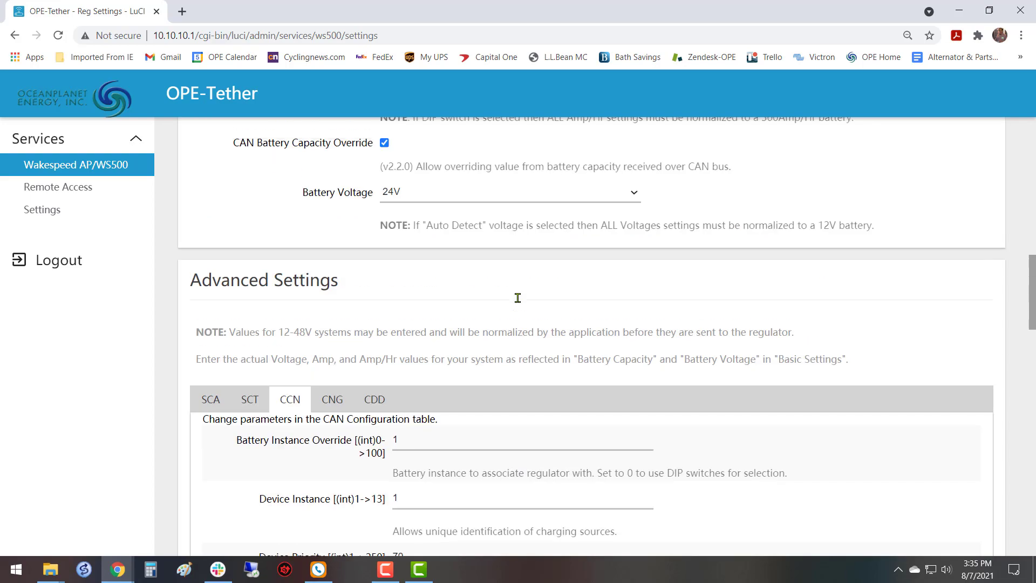
{"action": "scroll", "coordinate": [519, 301], "scroll_direction": "down", "scroll_amount": 4}
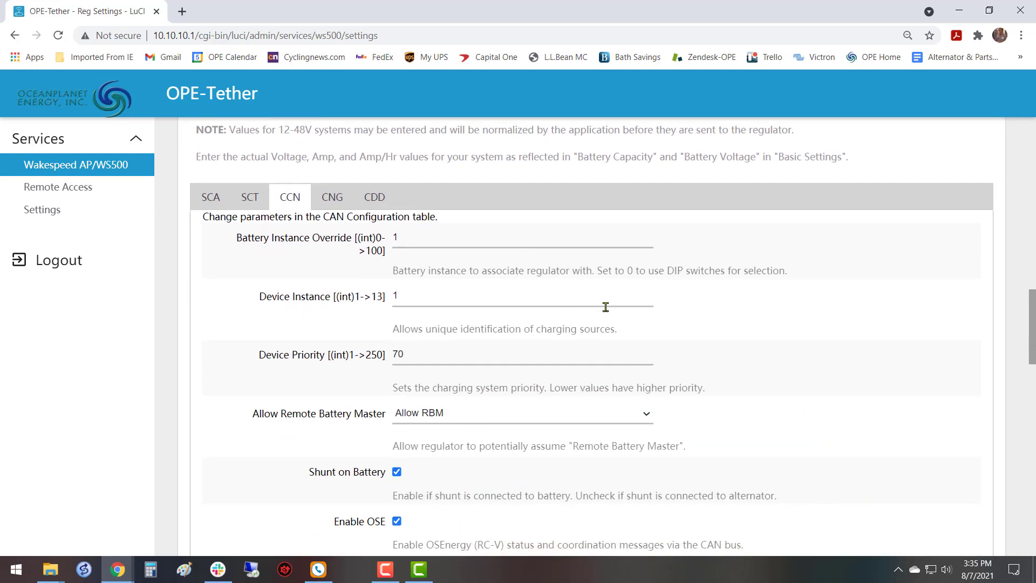
{"action": "scroll", "coordinate": [604, 305], "scroll_direction": "down", "scroll_amount": 20}
{"action": "scroll", "coordinate": [615, 325], "scroll_direction": "up", "scroll_amount": 1}
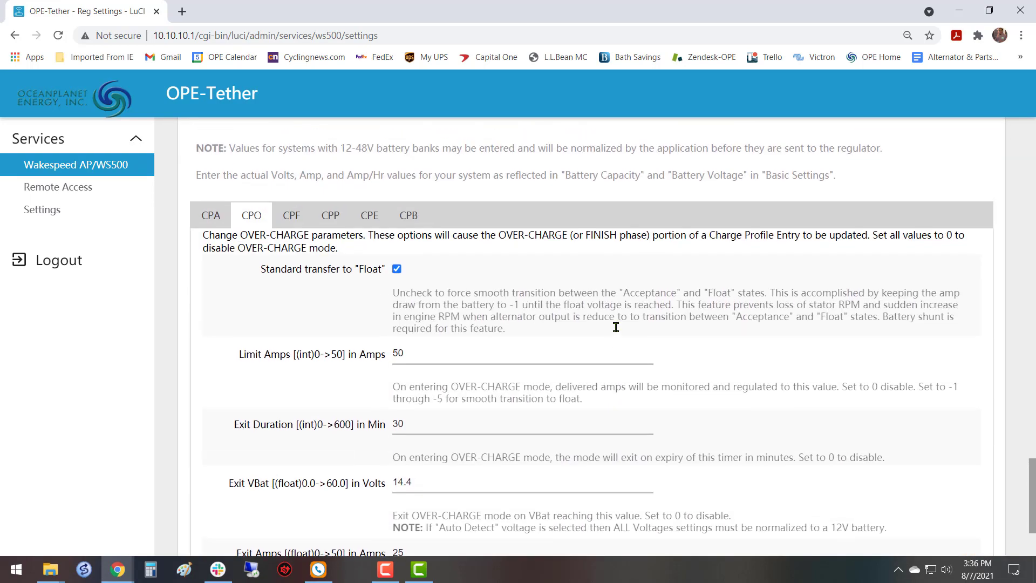
{"action": "scroll", "coordinate": [613, 324], "scroll_direction": "down", "scroll_amount": 1}
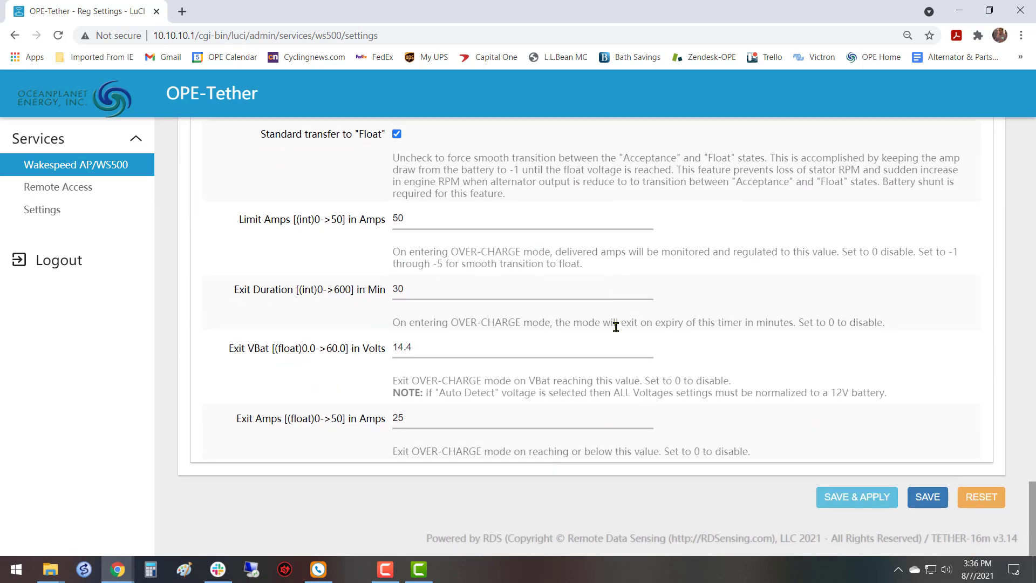
{"action": "left_click", "coordinate": [857, 494]}
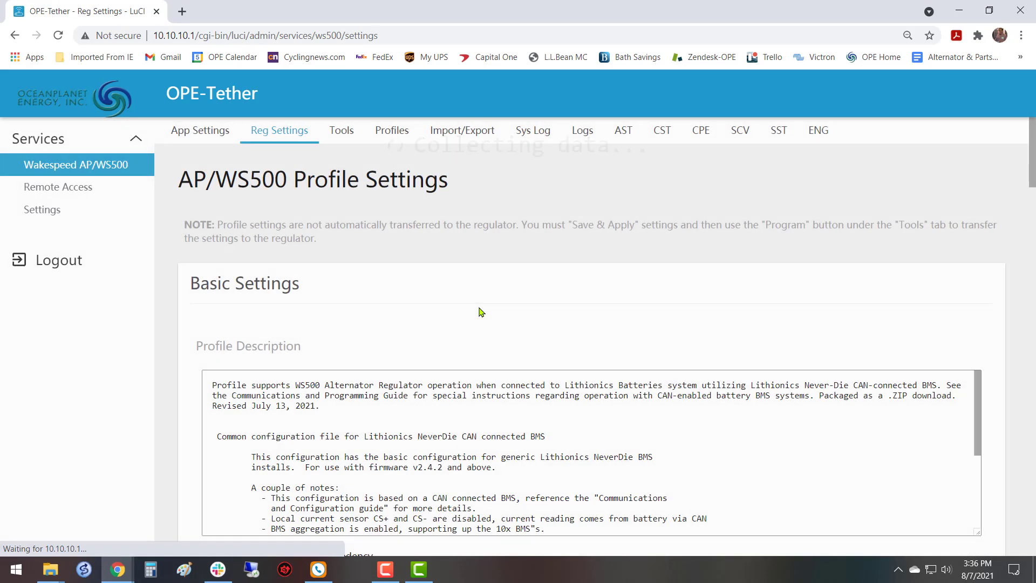
{"action": "scroll", "coordinate": [478, 309], "scroll_direction": "down", "scroll_amount": 5}
{"action": "scroll", "coordinate": [476, 308], "scroll_direction": "up", "scroll_amount": 5}
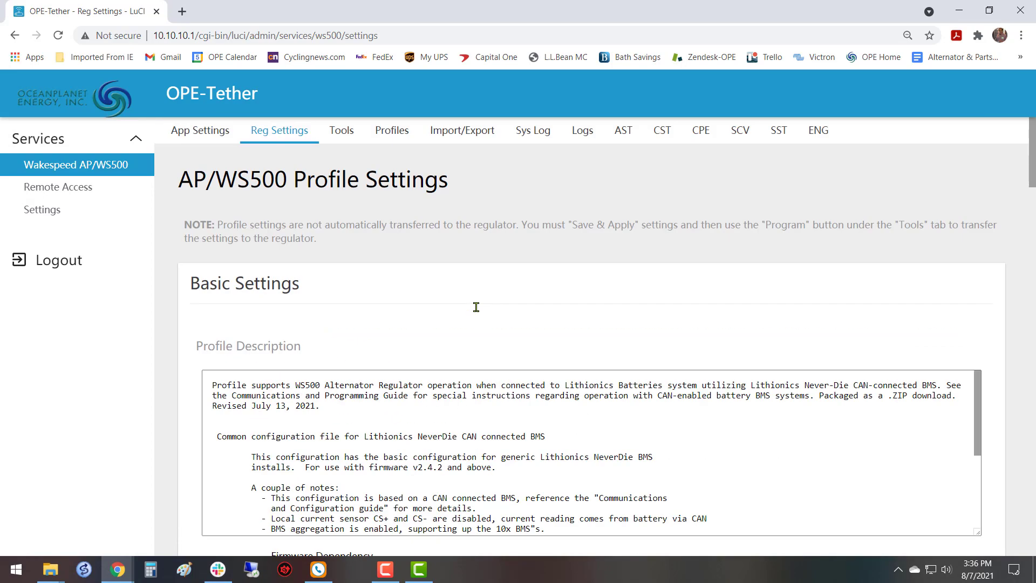
Review the saved CAN configuration parameters, from Battery Instance Override down to Aggregate BMS.
{"action": "scroll", "coordinate": [477, 311], "scroll_direction": "down", "scroll_amount": 20}
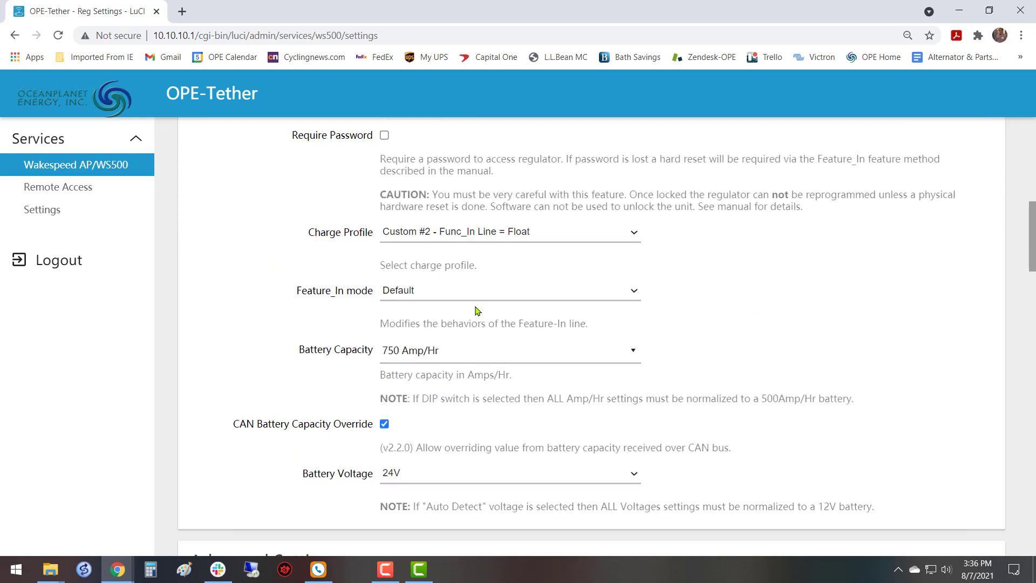
{"action": "scroll", "coordinate": [478, 311], "scroll_direction": "down", "scroll_amount": 9}
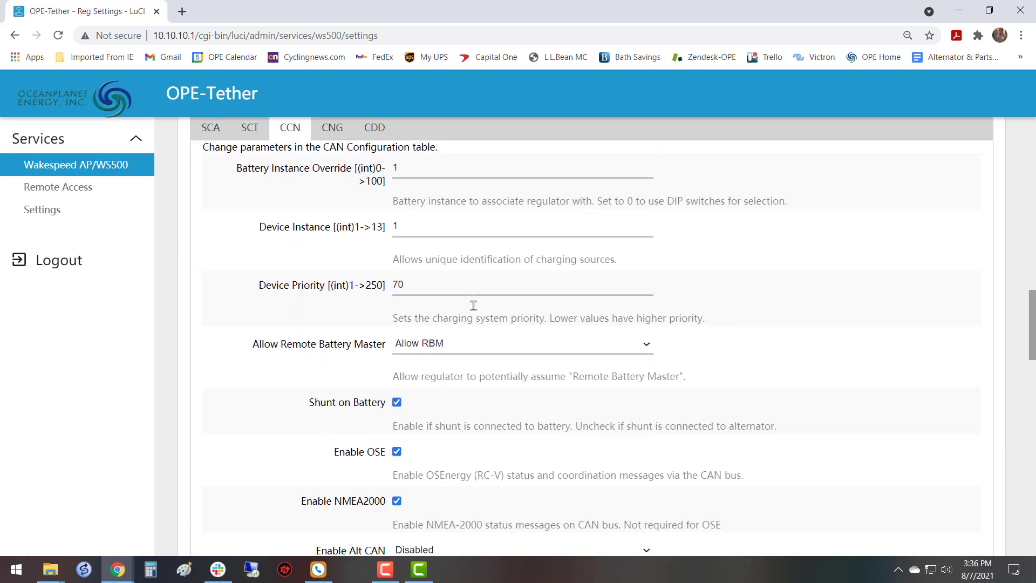
{"action": "scroll", "coordinate": [473, 306], "scroll_direction": "up", "scroll_amount": 6}
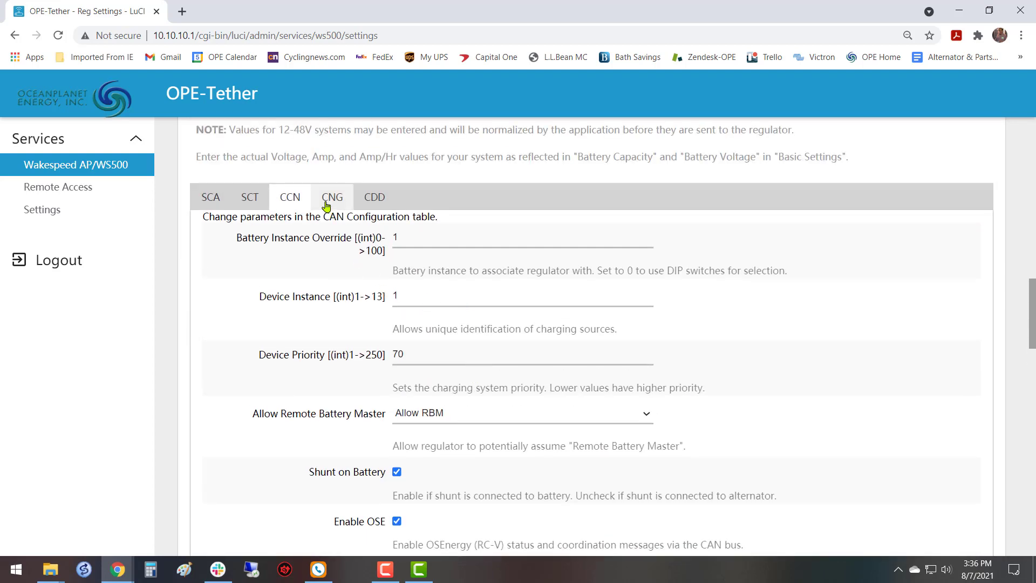
{"action": "scroll", "coordinate": [346, 310], "scroll_direction": "down", "scroll_amount": 6}
{"action": "scroll", "coordinate": [346, 312], "scroll_direction": "down", "scroll_amount": 5}
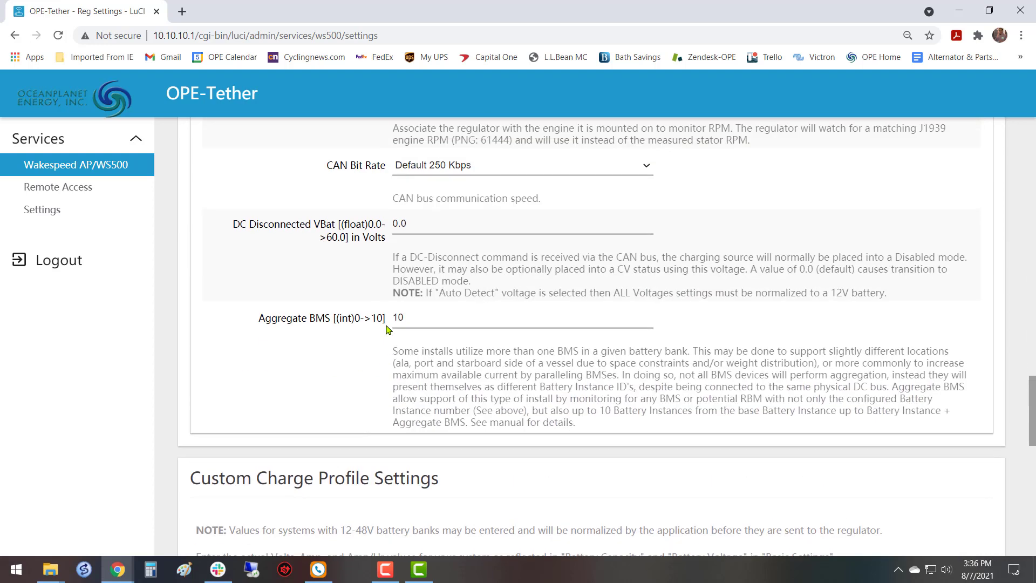
{"action": "scroll", "coordinate": [386, 329], "scroll_direction": "up", "scroll_amount": 8}
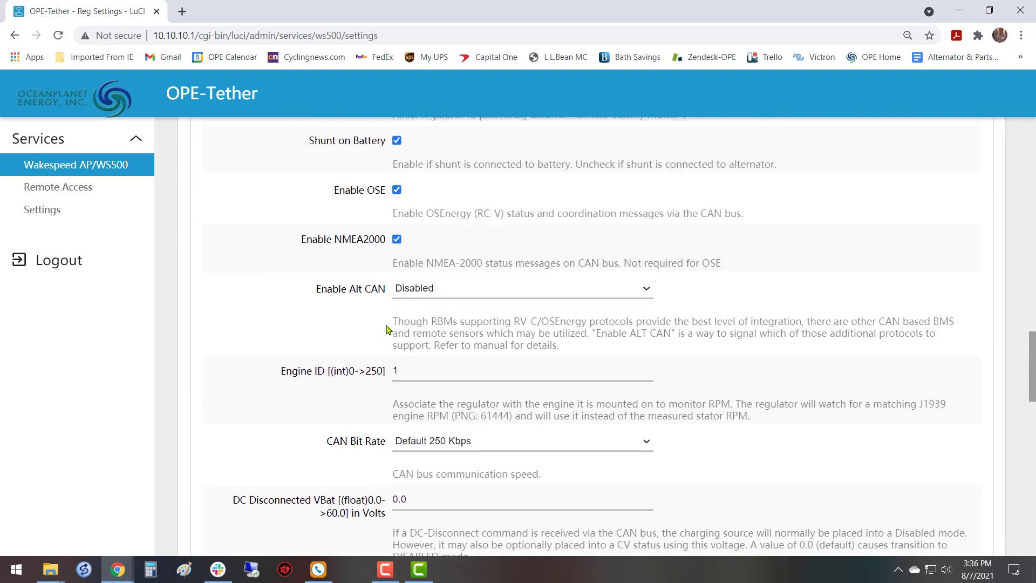
{"action": "scroll", "coordinate": [386, 327], "scroll_direction": "up", "scroll_amount": 2}
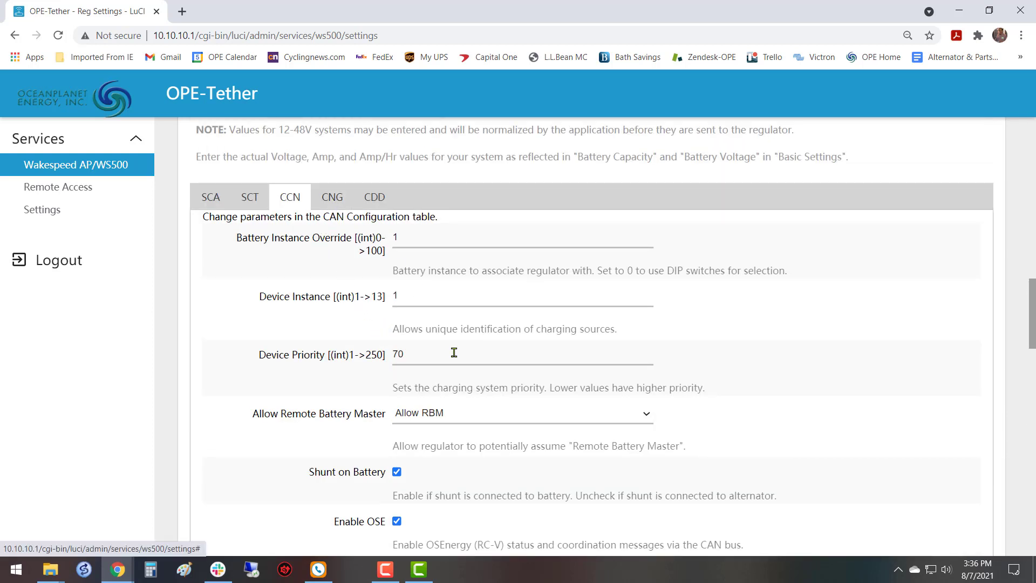
Display the CNG engine configuration table and examine its parameters, starting with J1939 Max Load.
{"action": "left_click", "coordinate": [332, 200]}
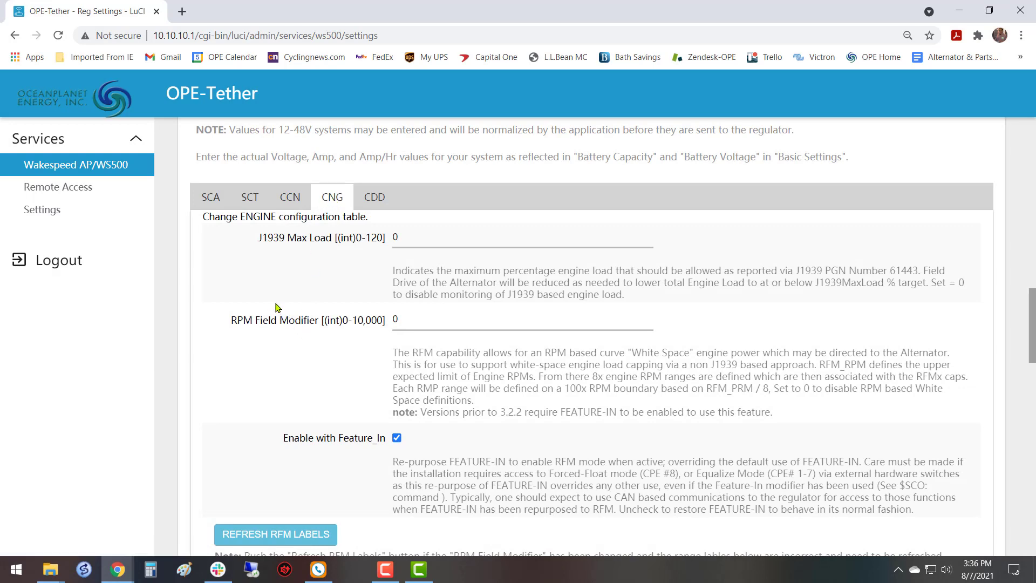
{"action": "scroll", "coordinate": [302, 324], "scroll_direction": "down", "scroll_amount": 3}
{"action": "scroll", "coordinate": [357, 340], "scroll_direction": "up", "scroll_amount": 3}
{"action": "left_click_drag", "start_coordinate": [257, 241], "coordinate": [331, 246]}
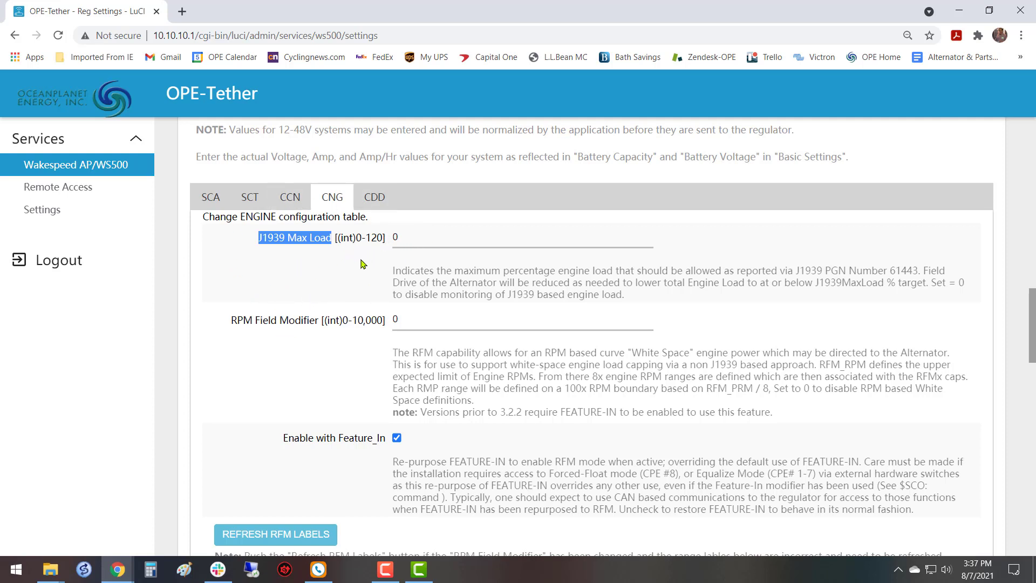
Set the J1939 Max Load to 60 in the engine configuration table.
{"action": "left_click", "coordinate": [430, 237]}
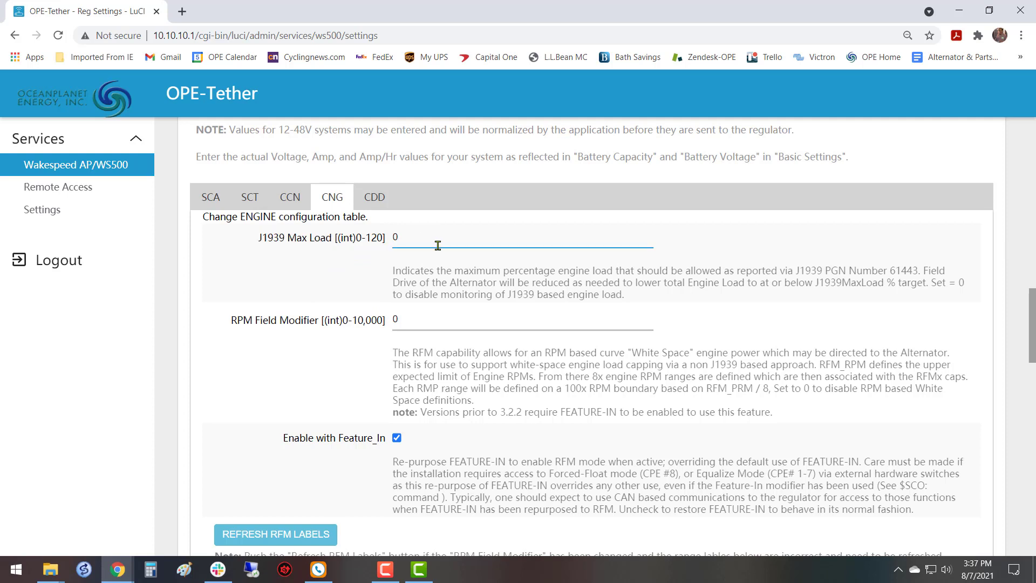
{"action": "type", "text": "60"}
{"action": "left_click", "coordinate": [288, 276]}
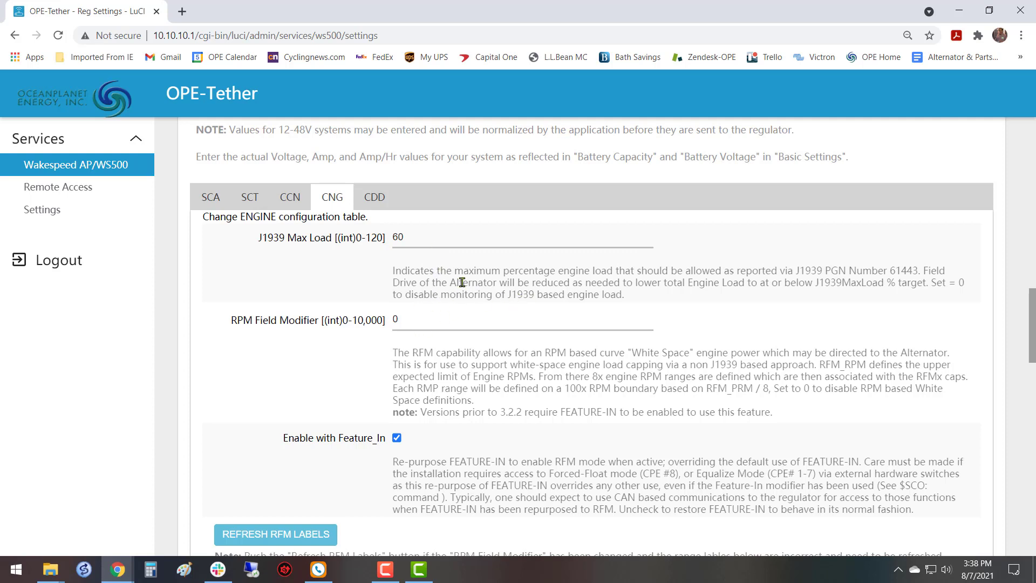
{"action": "double_click", "coordinate": [404, 237]}
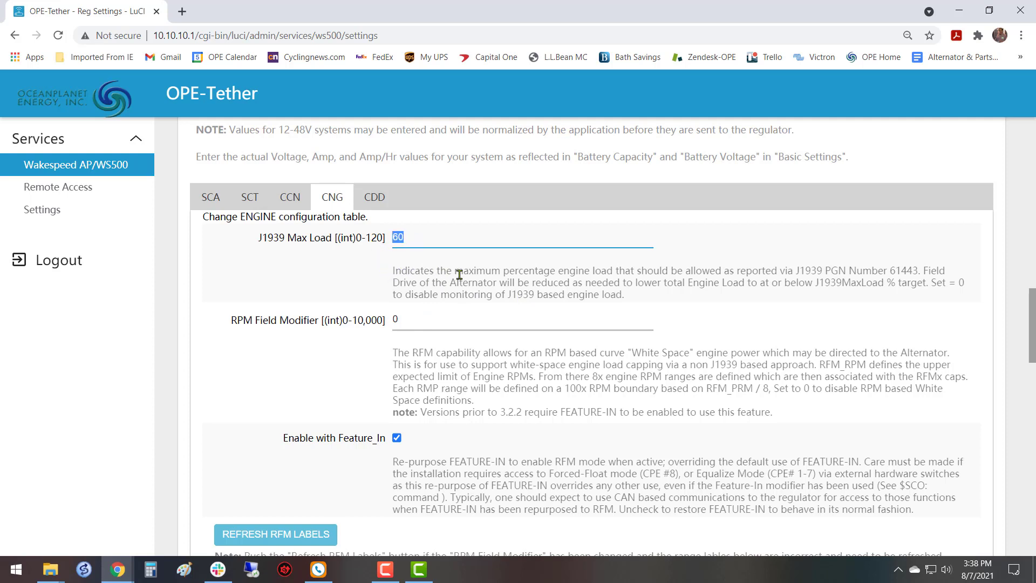
{"action": "left_click", "coordinate": [477, 241]}
{"action": "scroll", "coordinate": [504, 291], "scroll_direction": "down", "scroll_amount": 4}
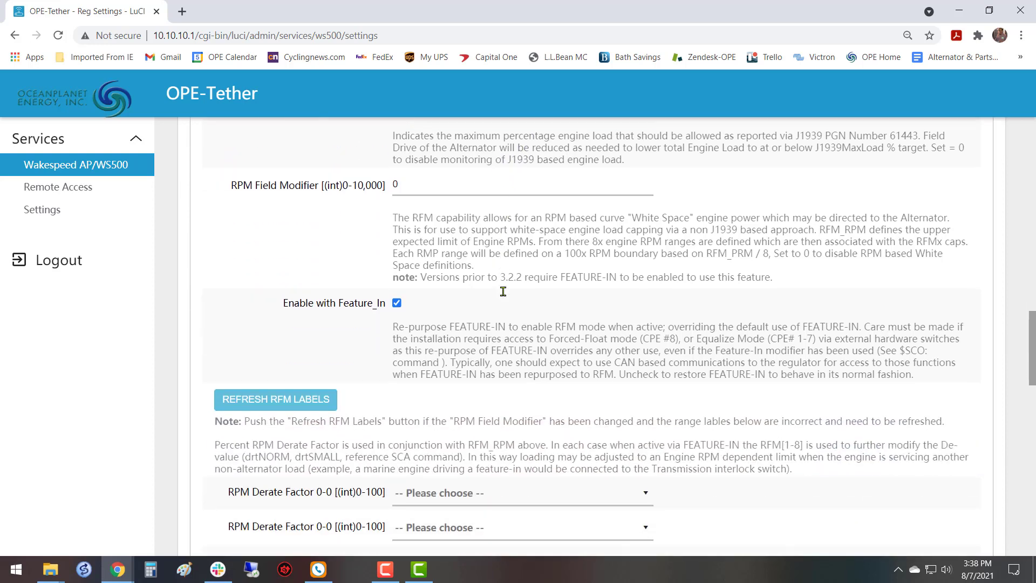
{"action": "scroll", "coordinate": [503, 291], "scroll_direction": "up", "scroll_amount": 2}
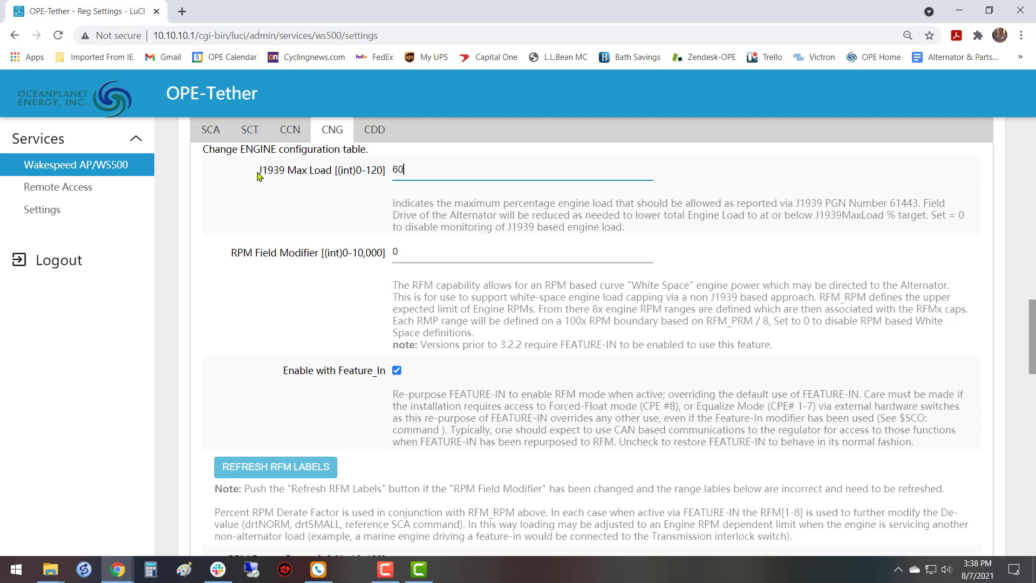
{"action": "left_click_drag", "start_coordinate": [258, 170], "coordinate": [283, 173]}
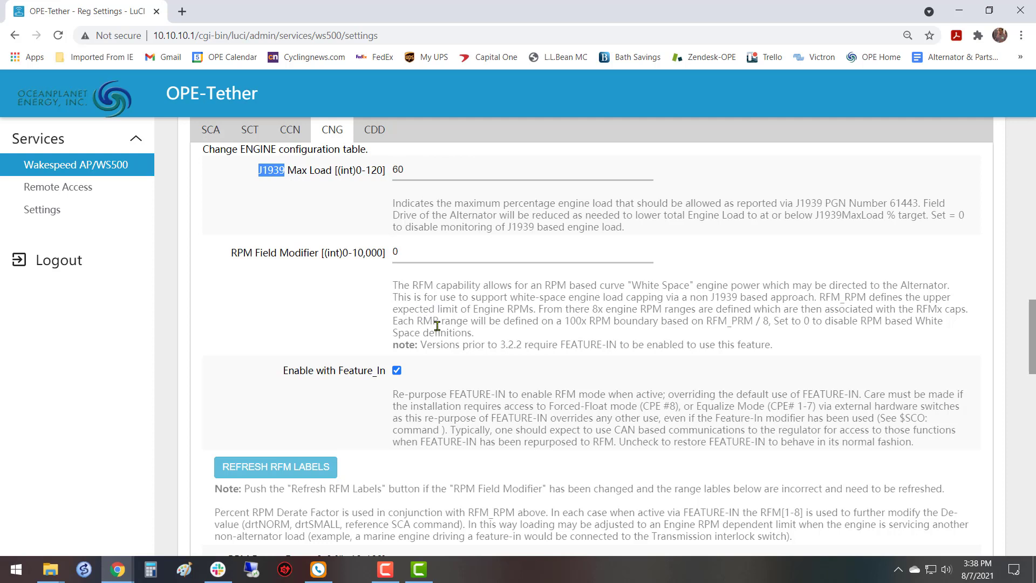
{"action": "left_click", "coordinate": [355, 214]}
Set the RPM Field Modifier to 2800 in the engine configuration table.
{"action": "scroll", "coordinate": [465, 233], "scroll_direction": "down", "scroll_amount": 2}
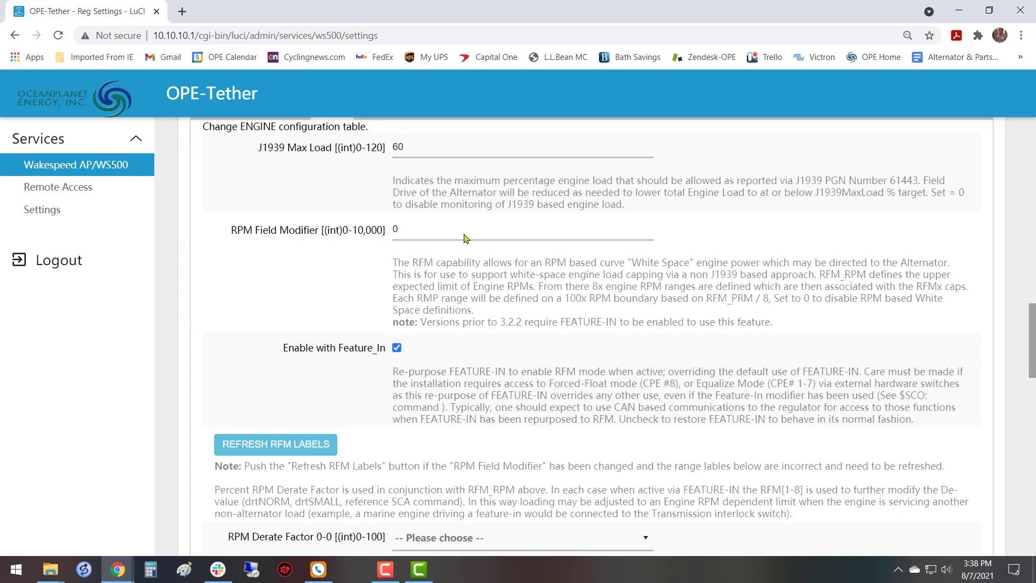
{"action": "scroll", "coordinate": [464, 233], "scroll_direction": "up", "scroll_amount": 2}
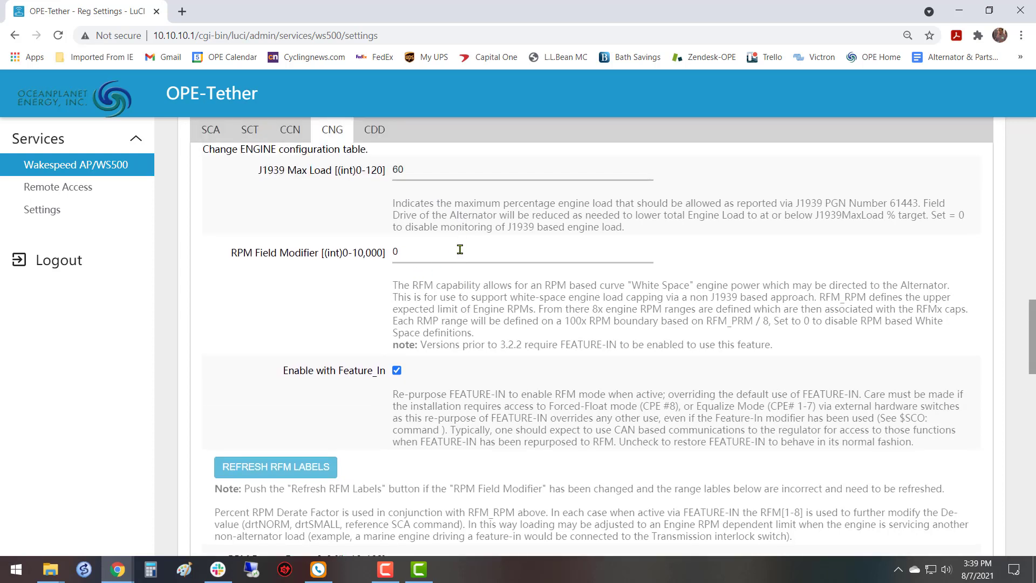
{"action": "left_click", "coordinate": [461, 251]}
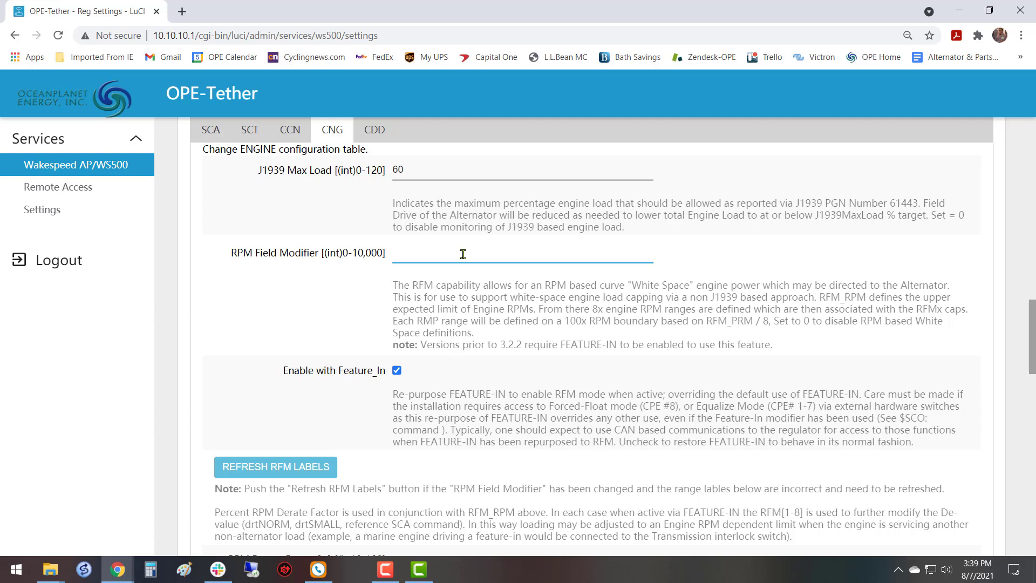
{"action": "type", "text": "2"}
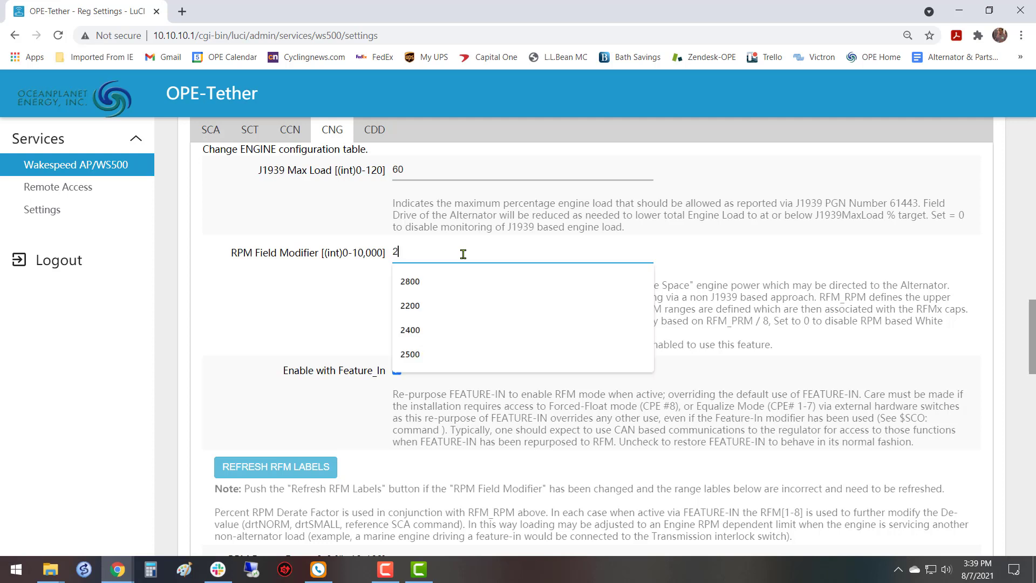
{"action": "type", "text": "800"}
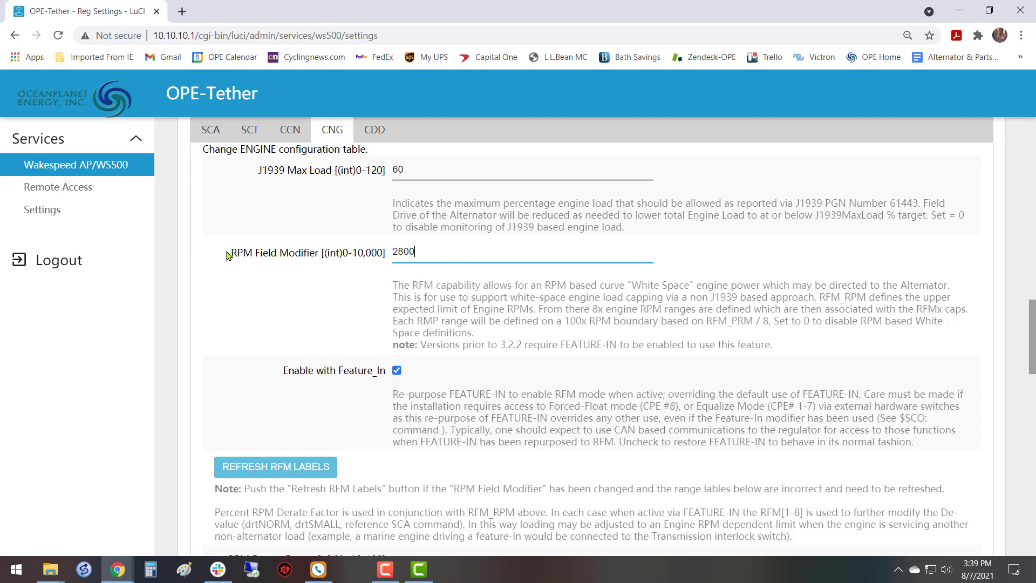
{"action": "left_click_drag", "start_coordinate": [229, 256], "coordinate": [388, 256]}
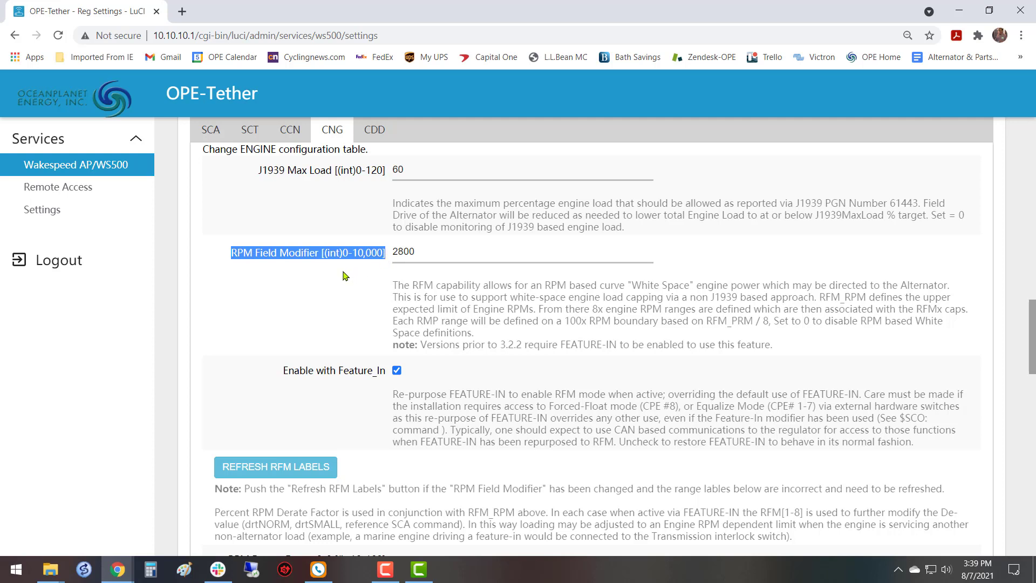
{"action": "left_click", "coordinate": [450, 253]}
Refresh the RFM labels for the new RPM Field Modifier and review the RPM ranges of the derate factors.
{"action": "scroll", "coordinate": [310, 315], "scroll_direction": "down", "scroll_amount": 4}
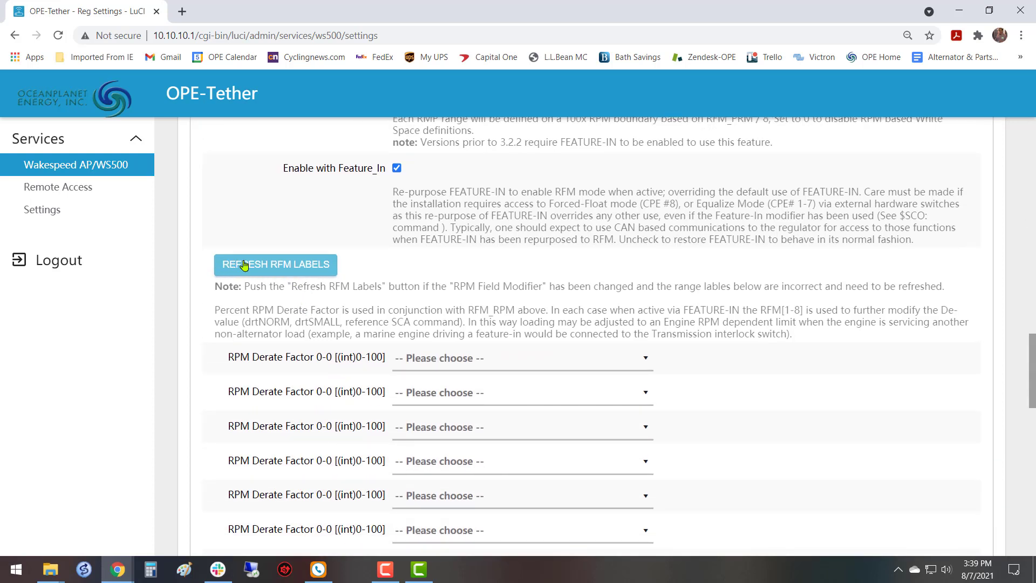
{"action": "left_click", "coordinate": [286, 268]}
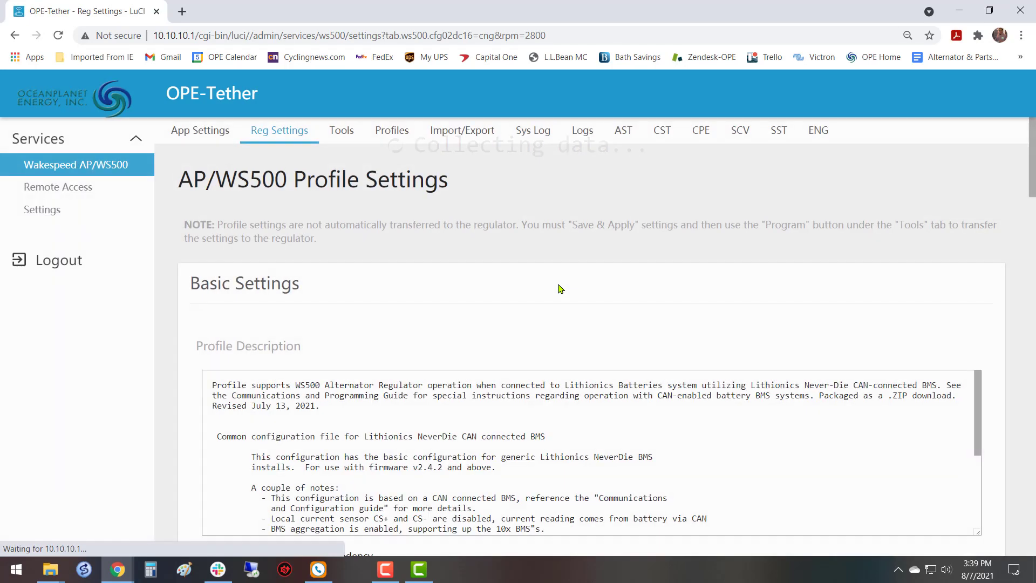
{"action": "scroll", "coordinate": [519, 297], "scroll_direction": "down", "scroll_amount": 5}
{"action": "scroll", "coordinate": [487, 306], "scroll_direction": "down", "scroll_amount": 15}
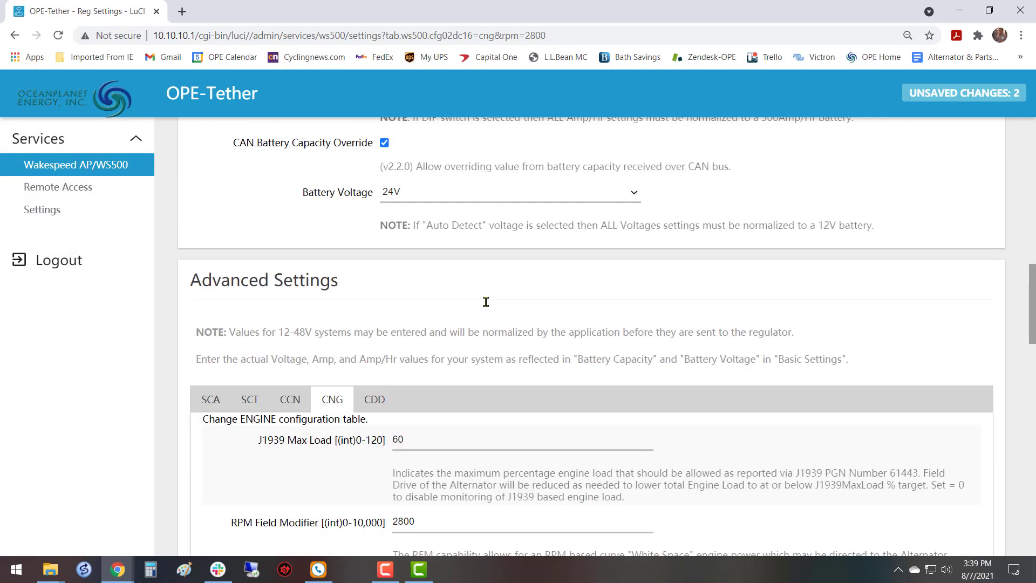
{"action": "scroll", "coordinate": [485, 300], "scroll_direction": "down", "scroll_amount": 4}
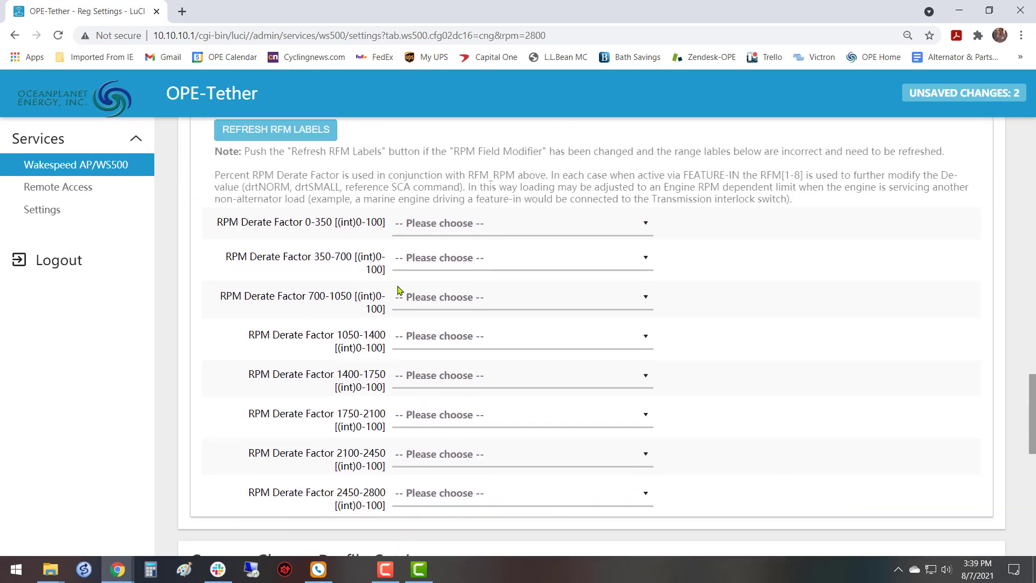
{"action": "left_click_drag", "start_coordinate": [306, 222], "coordinate": [352, 257]}
{"action": "scroll", "coordinate": [387, 511], "scroll_direction": "down", "scroll_amount": 1}
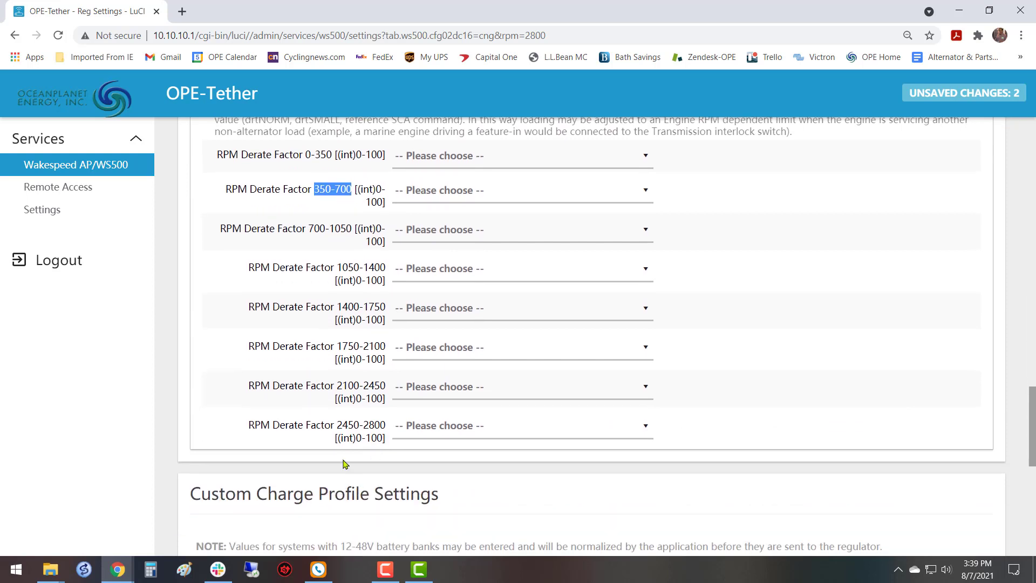
{"action": "left_click_drag", "start_coordinate": [336, 426], "coordinate": [384, 426]}
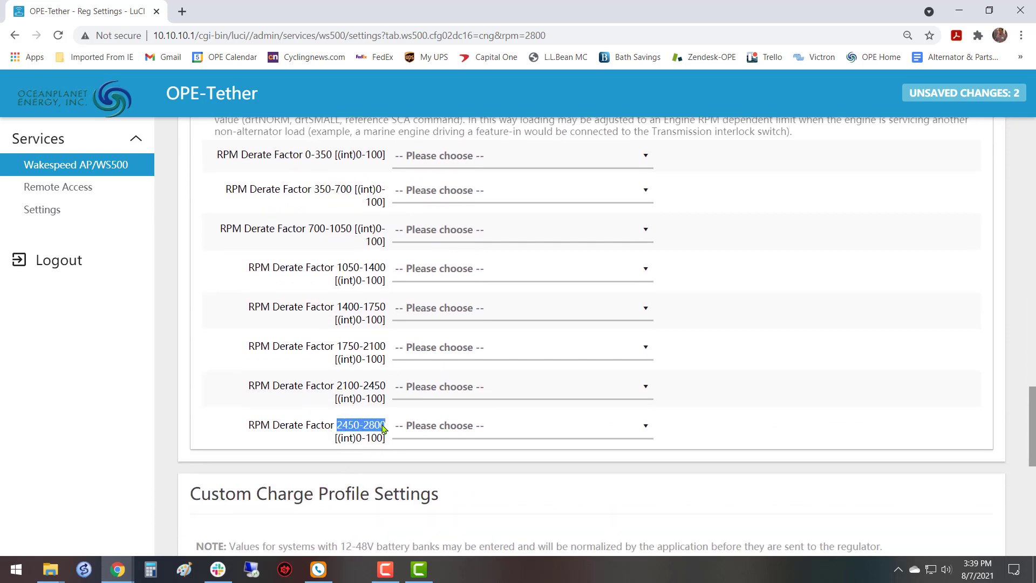
{"action": "scroll", "coordinate": [699, 359], "scroll_direction": "up", "scroll_amount": 2}
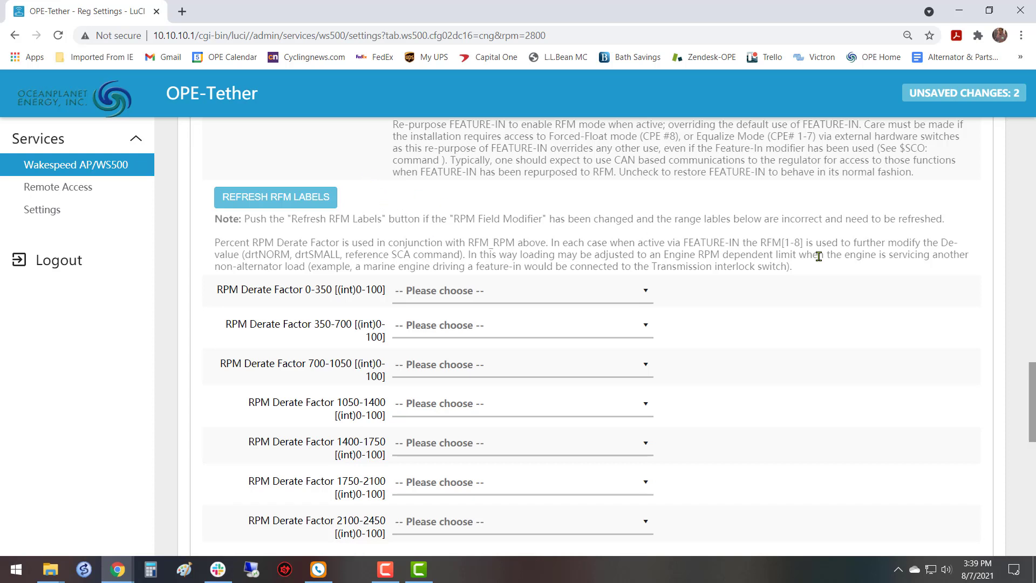
Set the RPM Derate Factor for the 0-350 range to 50.
{"action": "scroll", "coordinate": [872, 329], "scroll_direction": "down", "scroll_amount": 1}
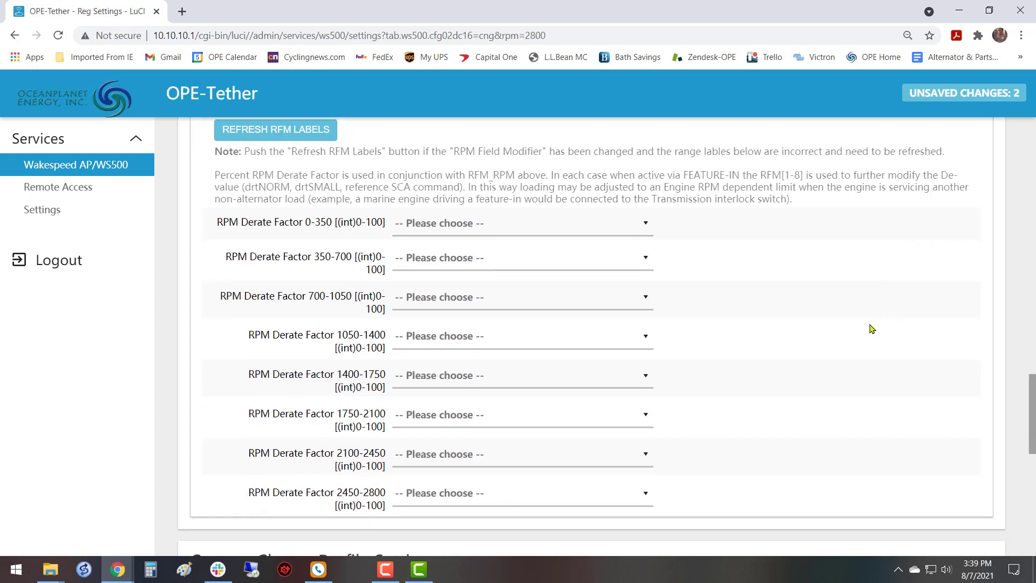
{"action": "left_click", "coordinate": [646, 226]}
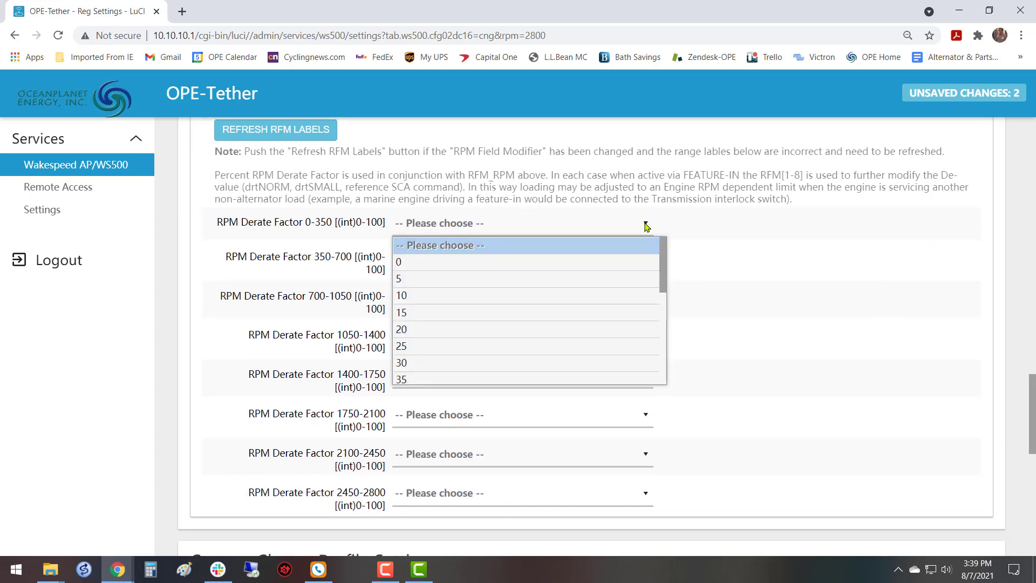
{"action": "scroll", "coordinate": [586, 308], "scroll_direction": "down", "scroll_amount": 4}
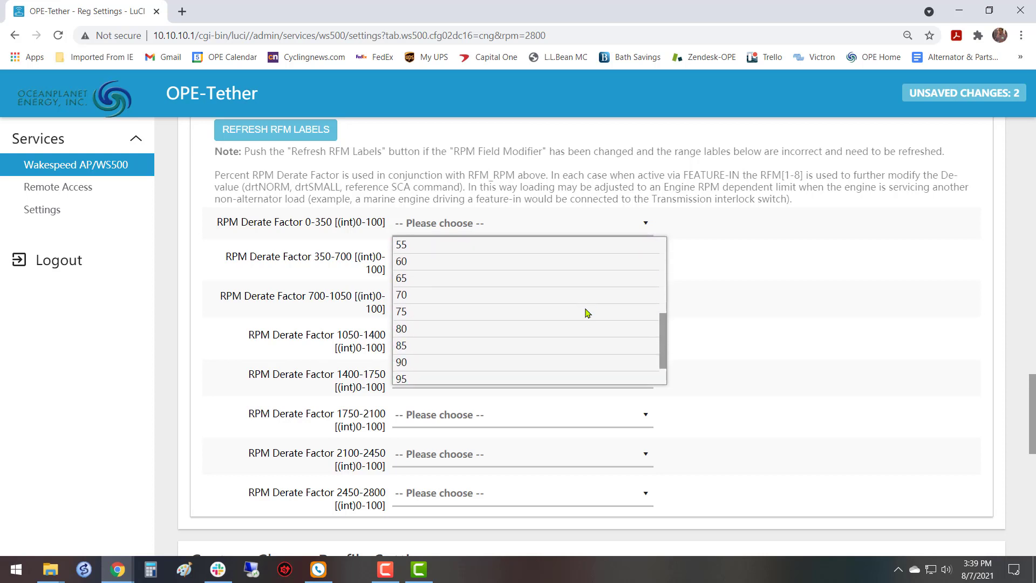
{"action": "scroll", "coordinate": [588, 312], "scroll_direction": "up", "scroll_amount": 2}
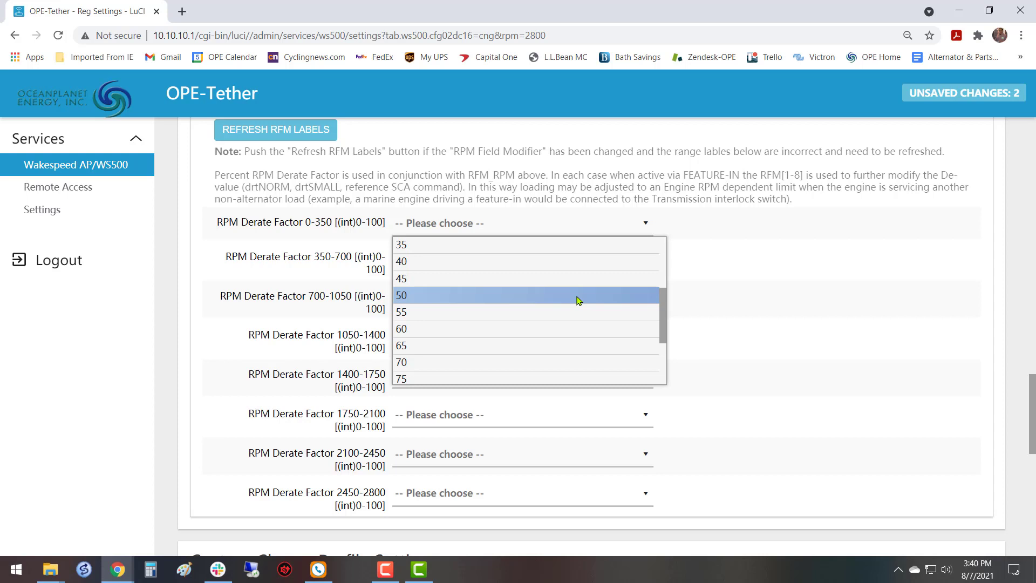
{"action": "left_click", "coordinate": [578, 300]}
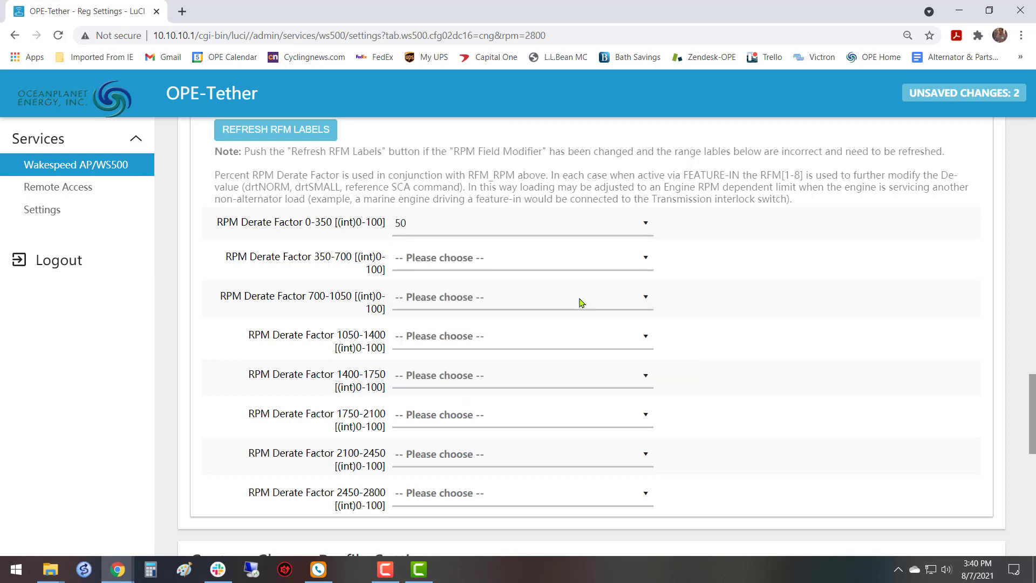
Set the RPM Derate Factor for the 350-700 range to 75.
{"action": "left_click", "coordinate": [647, 262]}
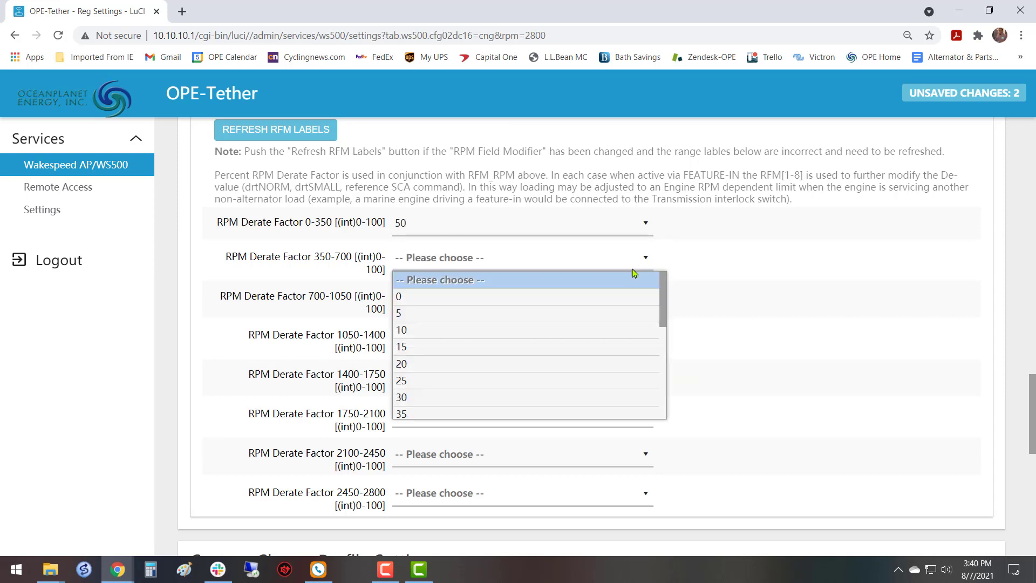
{"action": "scroll", "coordinate": [569, 327], "scroll_direction": "down", "scroll_amount": 3}
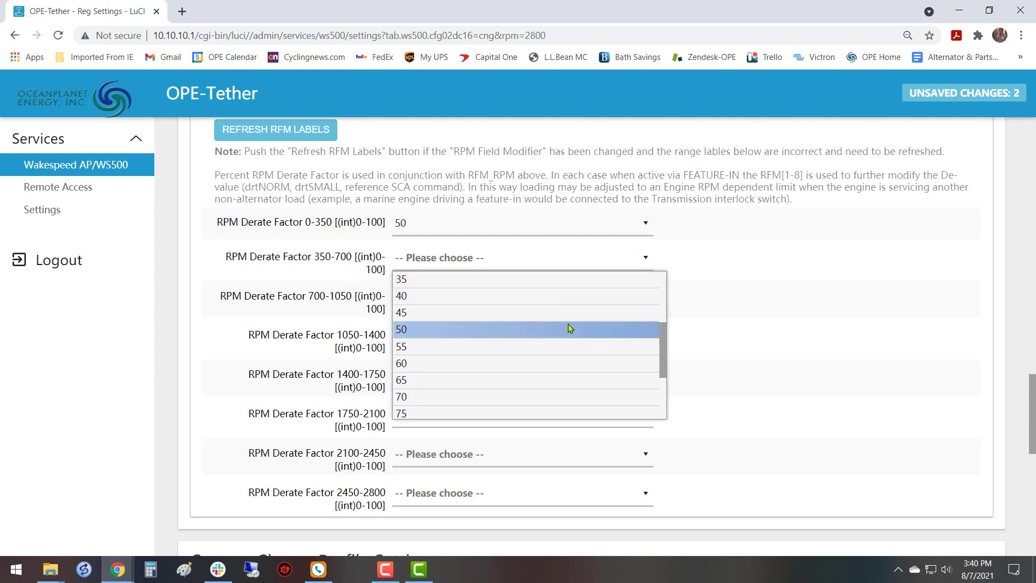
{"action": "scroll", "coordinate": [571, 329], "scroll_direction": "down", "scroll_amount": 2}
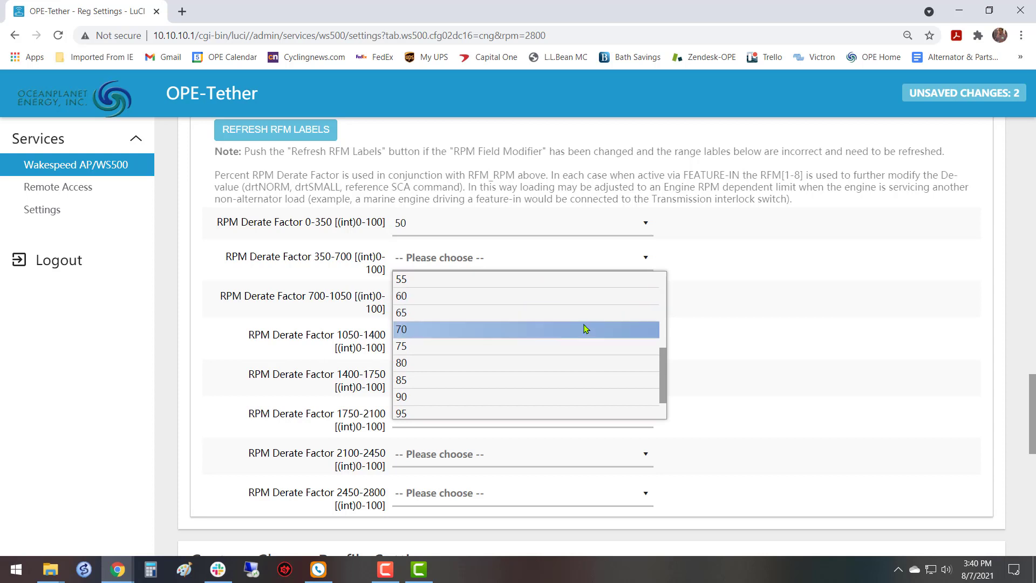
{"action": "left_click", "coordinate": [584, 346]}
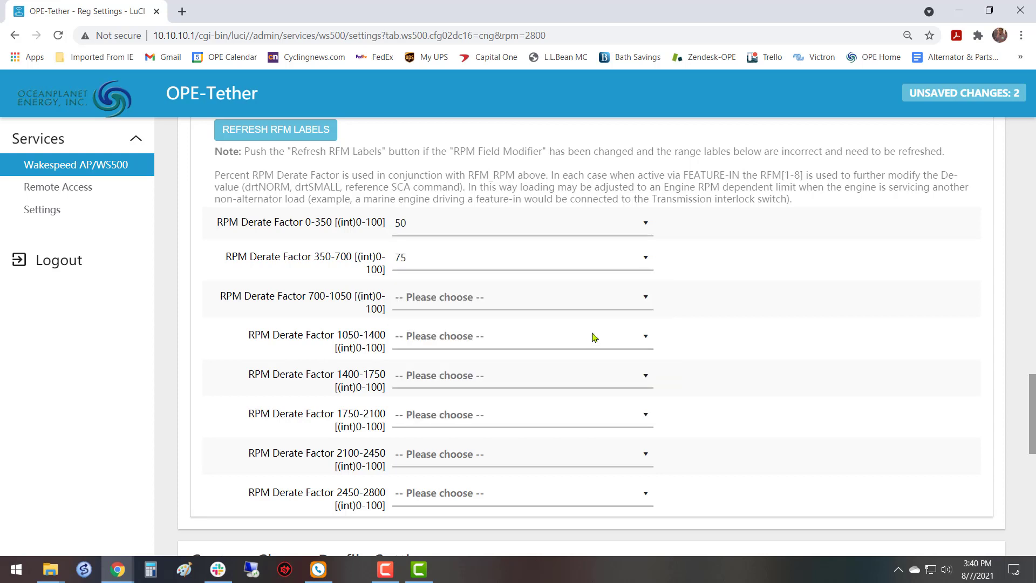
{"action": "left_click", "coordinate": [646, 299]}
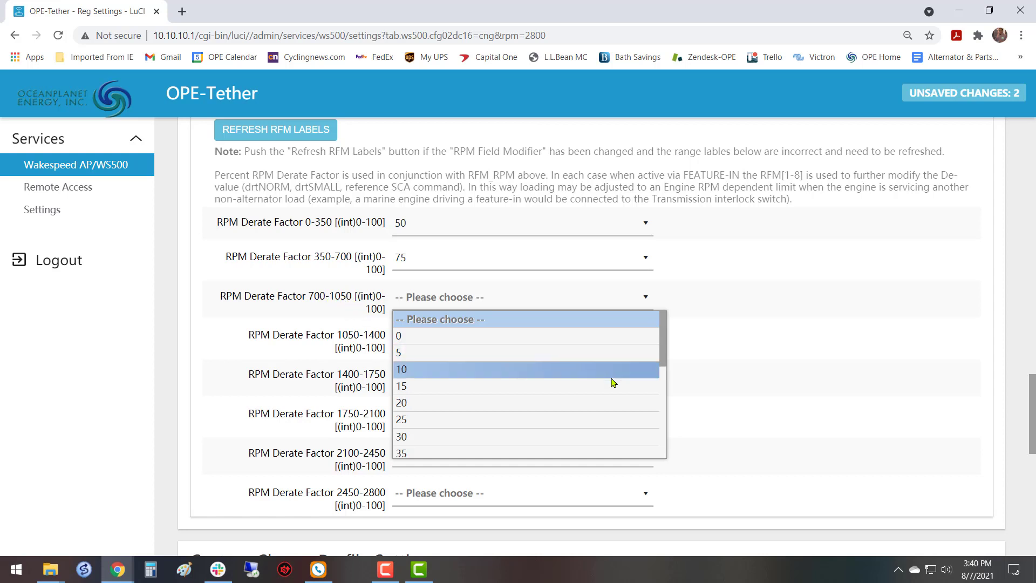
{"action": "scroll", "coordinate": [578, 387], "scroll_direction": "down", "scroll_amount": 2}
{"action": "scroll", "coordinate": [578, 387], "scroll_direction": "down", "scroll_amount": 2}
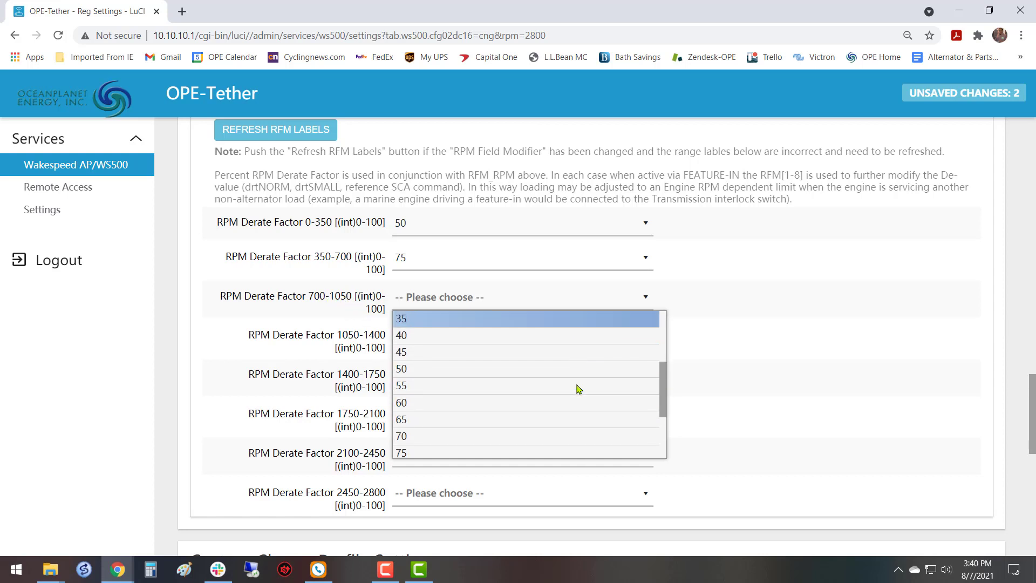
{"action": "scroll", "coordinate": [578, 384], "scroll_direction": "up", "scroll_amount": 3}
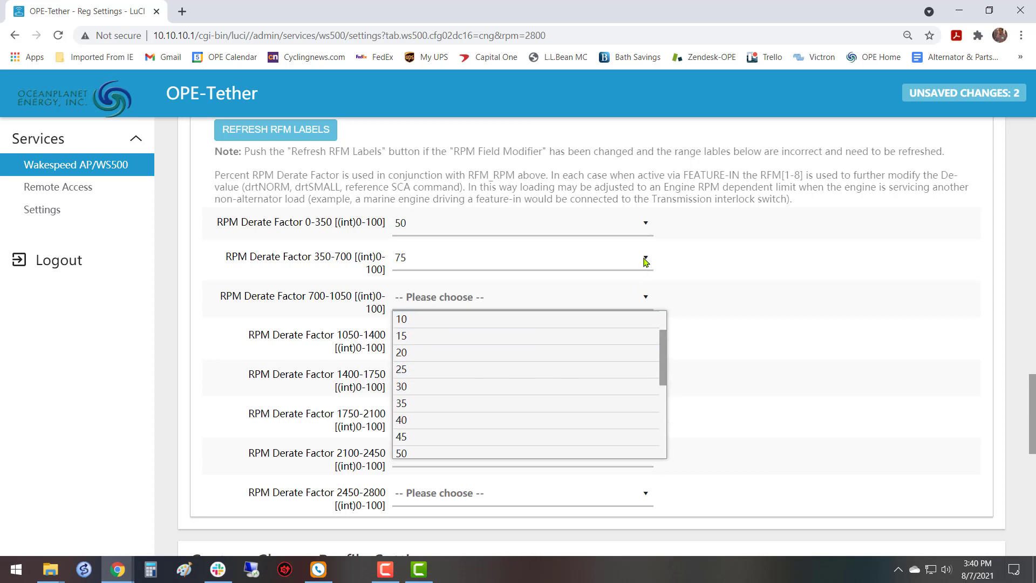
Set the RPM Derate Factor for the 350-700 range to 60.
{"action": "left_click", "coordinate": [646, 262]}
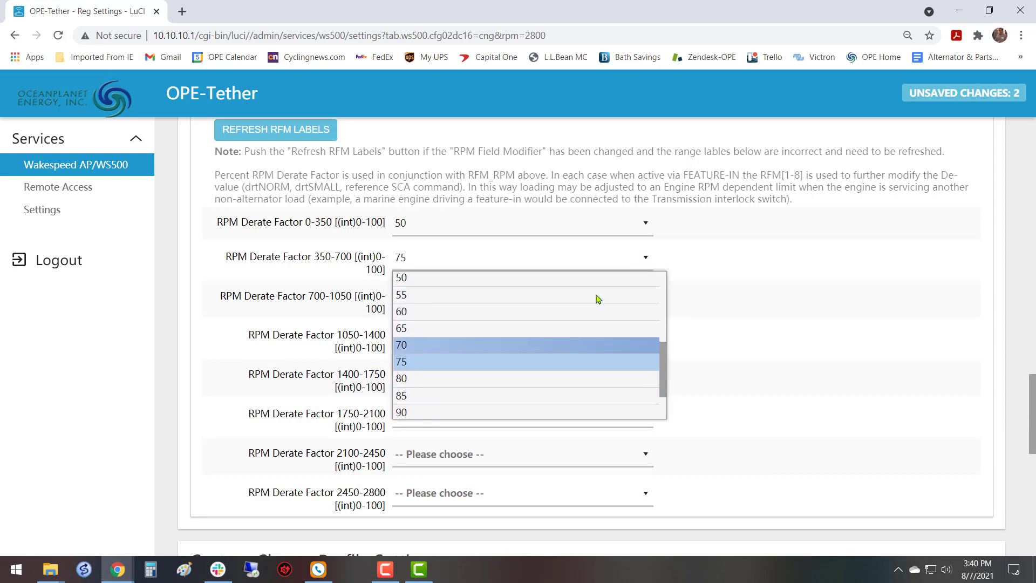
{"action": "scroll", "coordinate": [599, 313], "scroll_direction": "up", "scroll_amount": 1}
{"action": "left_click", "coordinate": [604, 335]}
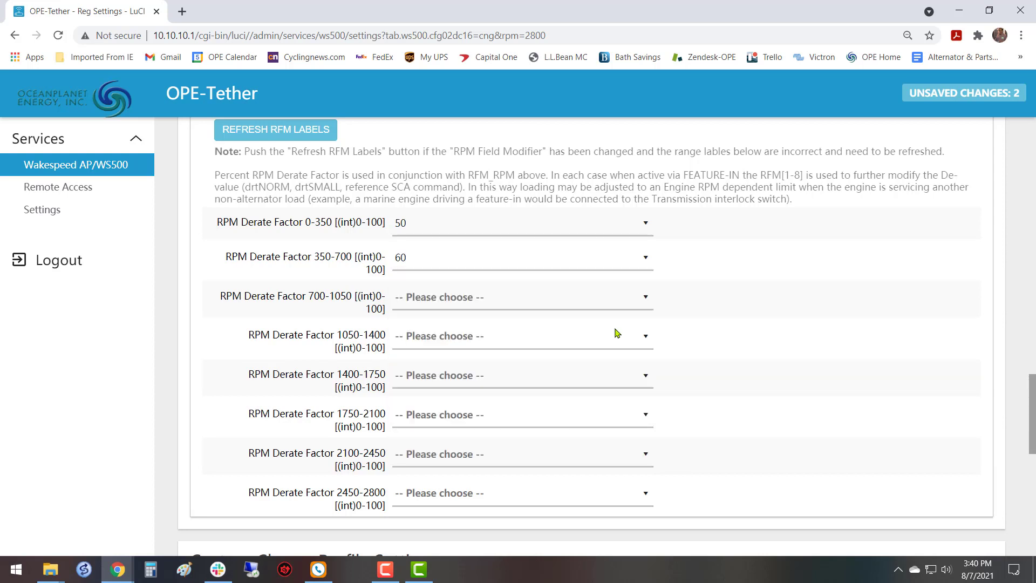
Set the RPM Derate Factor for the 700-1050 range to 70.
{"action": "left_click", "coordinate": [649, 298]}
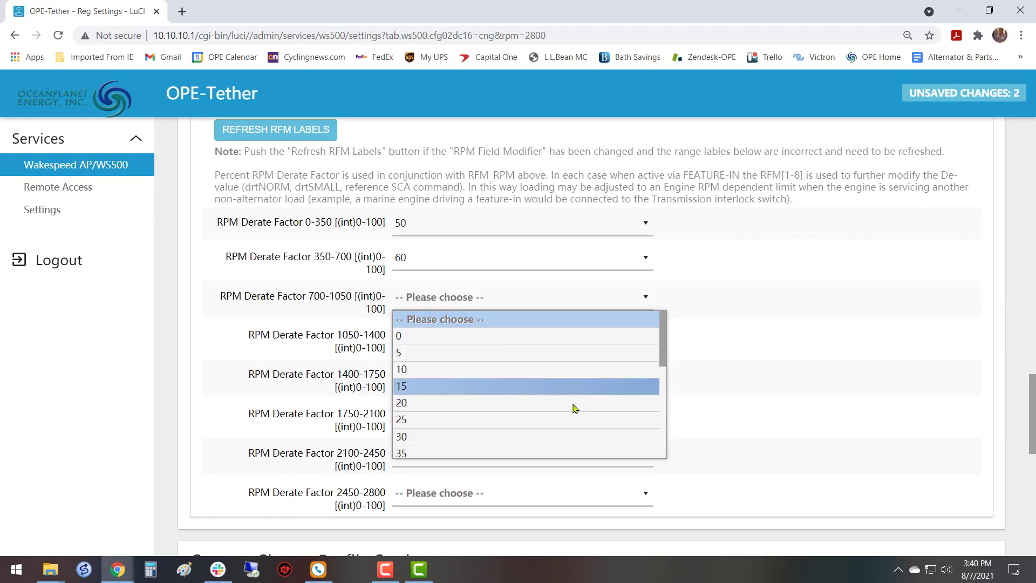
{"action": "scroll", "coordinate": [562, 420], "scroll_direction": "down", "scroll_amount": 3}
{"action": "scroll", "coordinate": [562, 420], "scroll_direction": "down", "scroll_amount": 2}
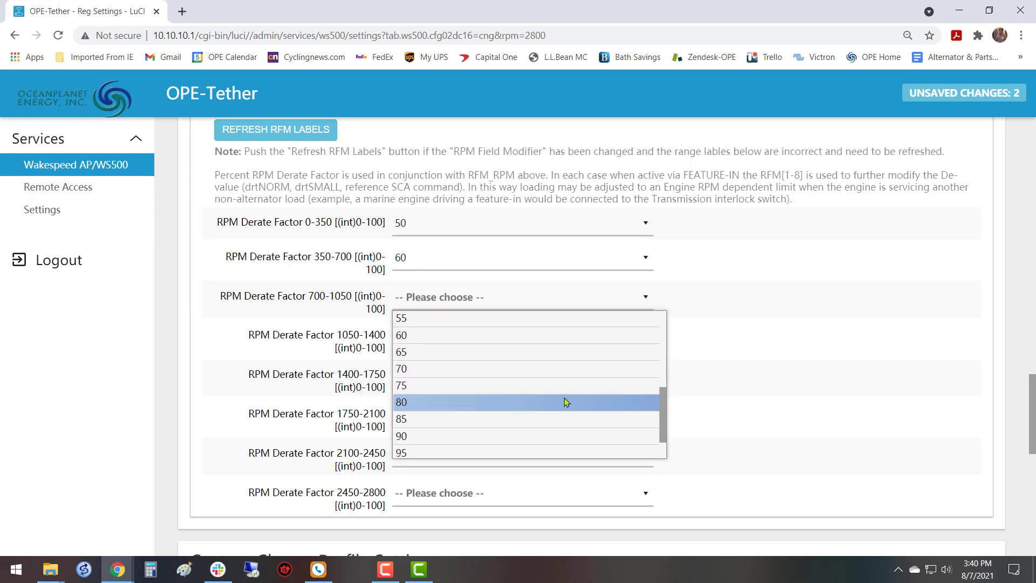
{"action": "left_click", "coordinate": [585, 378]}
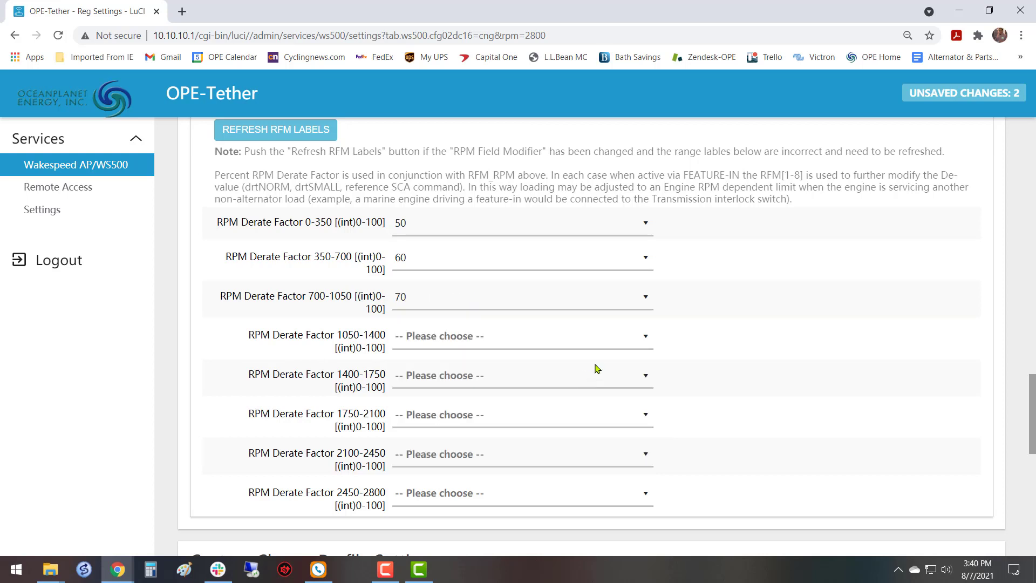
Set the RPM Derate Factors for the 1050-1400 and 1400-1750 ranges to 100.
{"action": "left_click", "coordinate": [648, 341]}
{"action": "scroll", "coordinate": [592, 289], "scroll_direction": "down", "scroll_amount": 5}
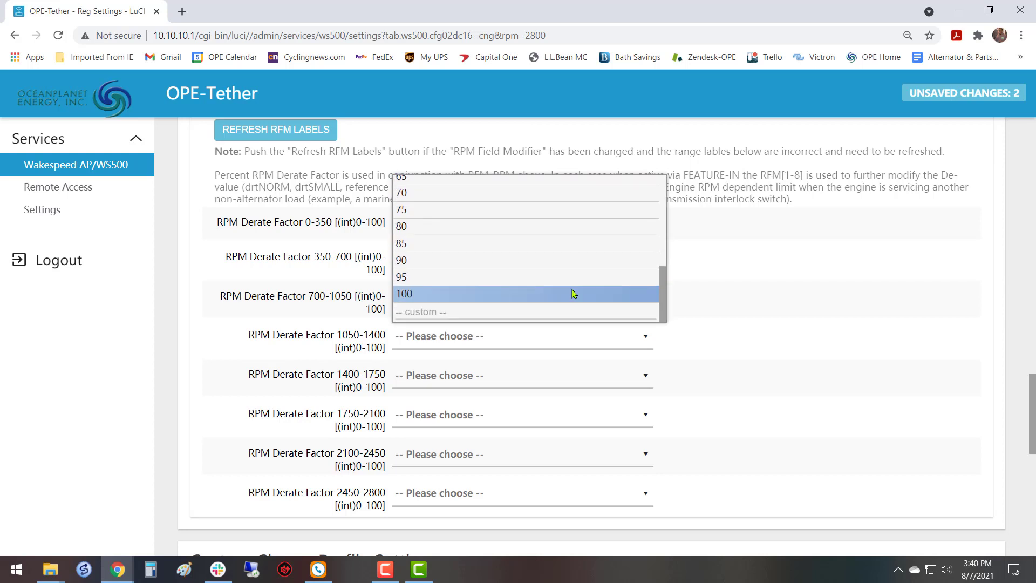
{"action": "left_click", "coordinate": [574, 294]}
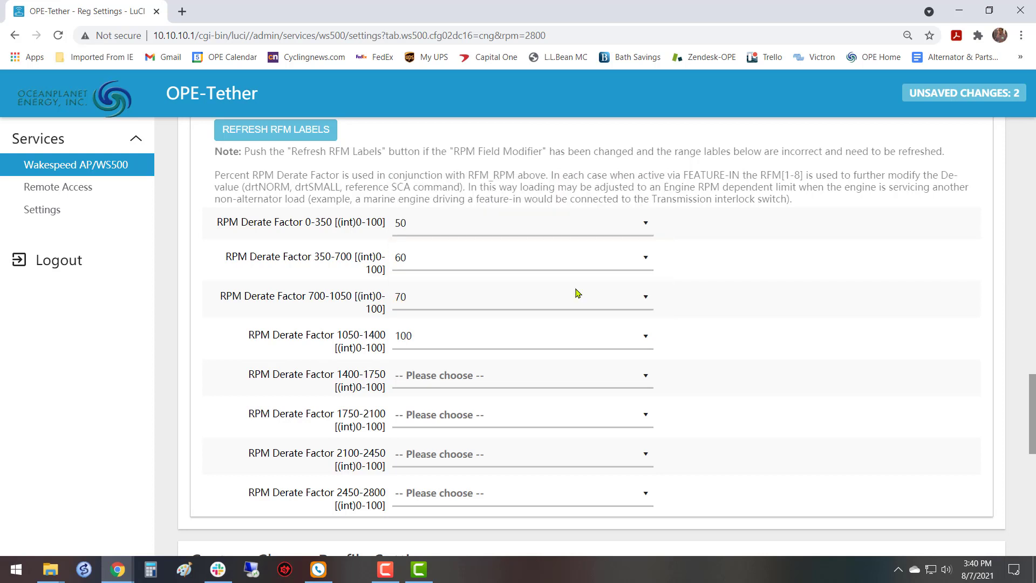
{"action": "left_click", "coordinate": [647, 380]}
{"action": "scroll", "coordinate": [597, 338], "scroll_direction": "down", "scroll_amount": 10}
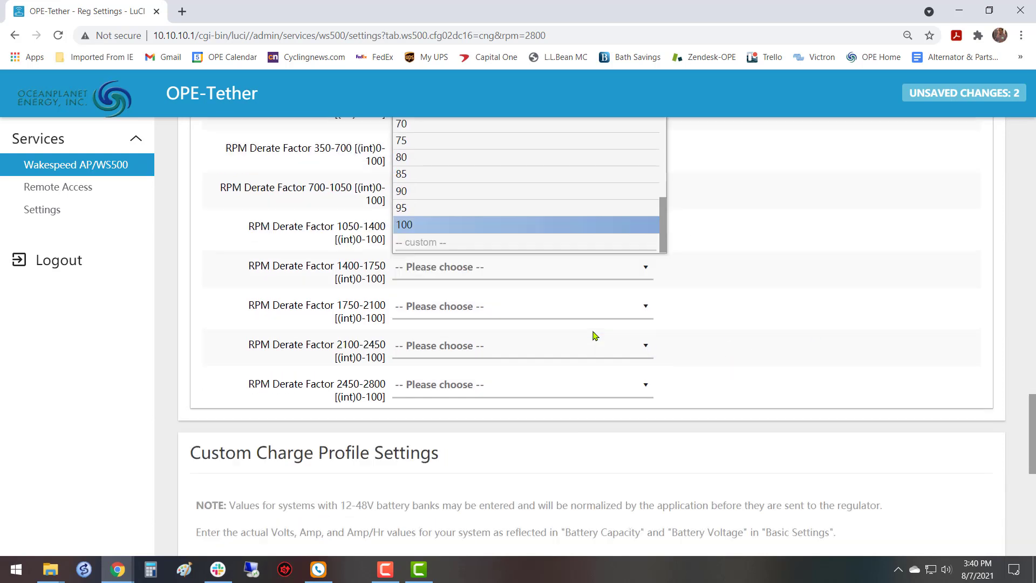
{"action": "left_click", "coordinate": [575, 202]}
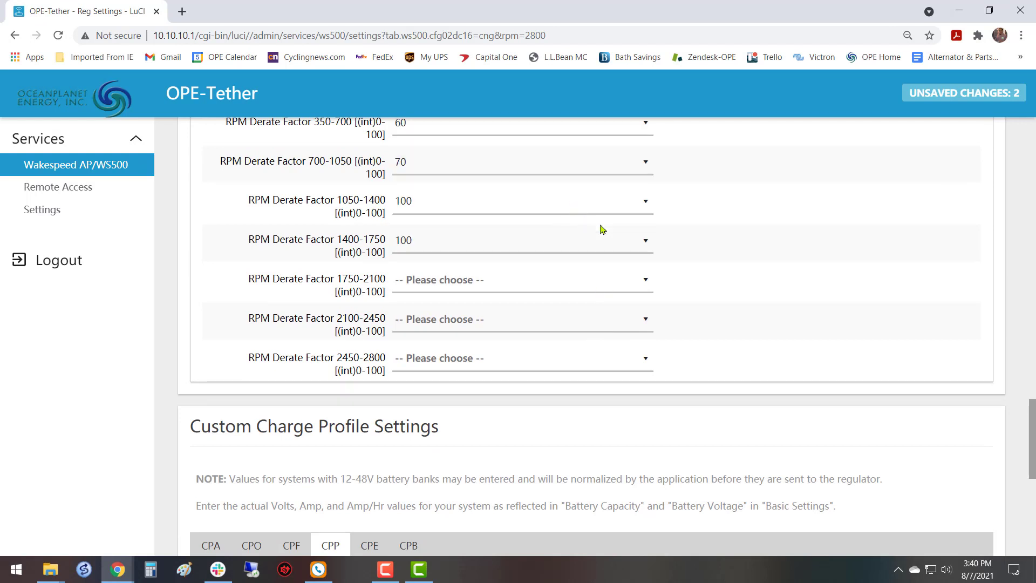
Set the RPM Derate Factor for the 1750-2100 range to 100.
{"action": "left_click", "coordinate": [647, 282]}
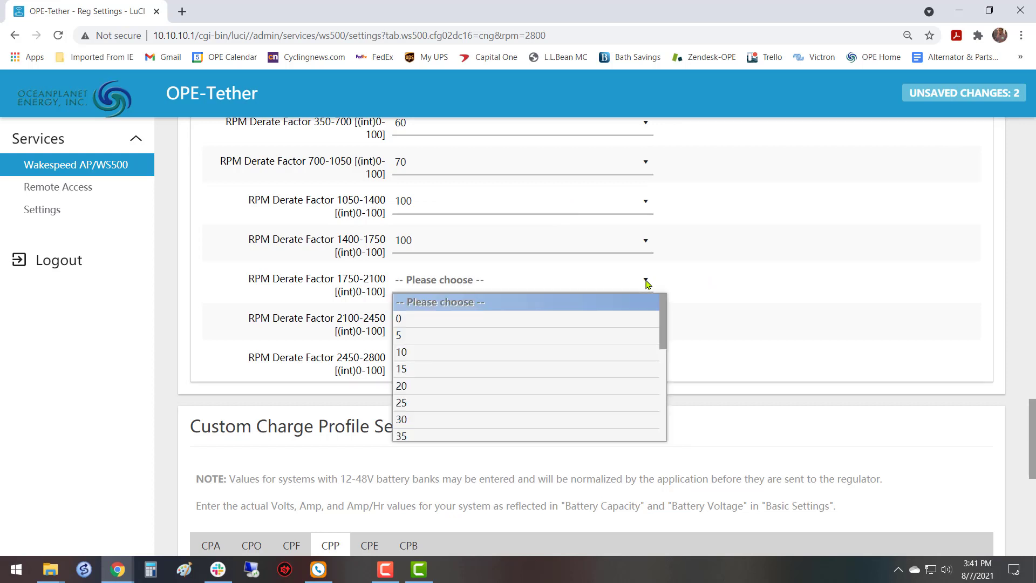
{"action": "scroll", "coordinate": [537, 392], "scroll_direction": "down", "scroll_amount": 7}
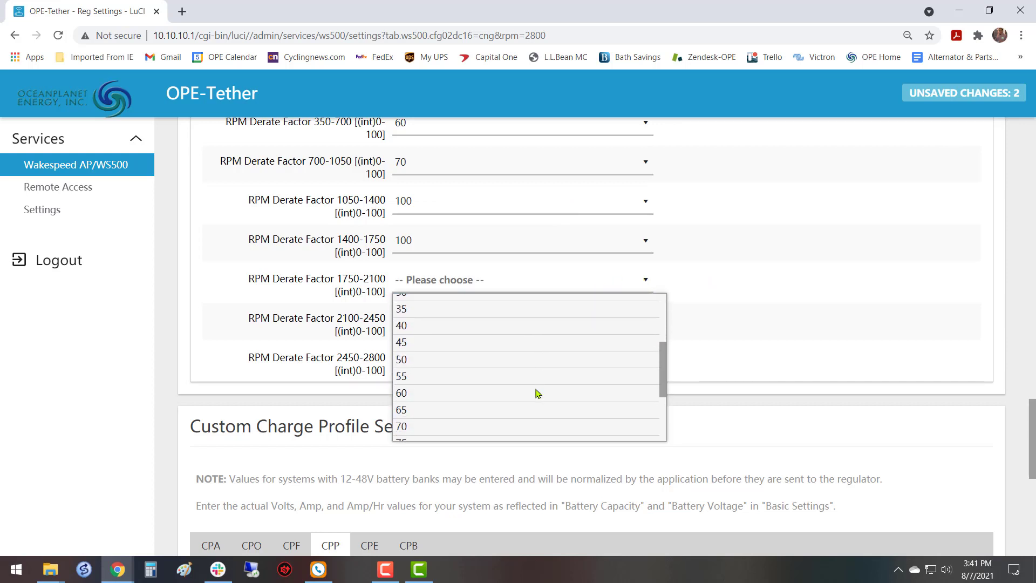
{"action": "left_click", "coordinate": [537, 412]}
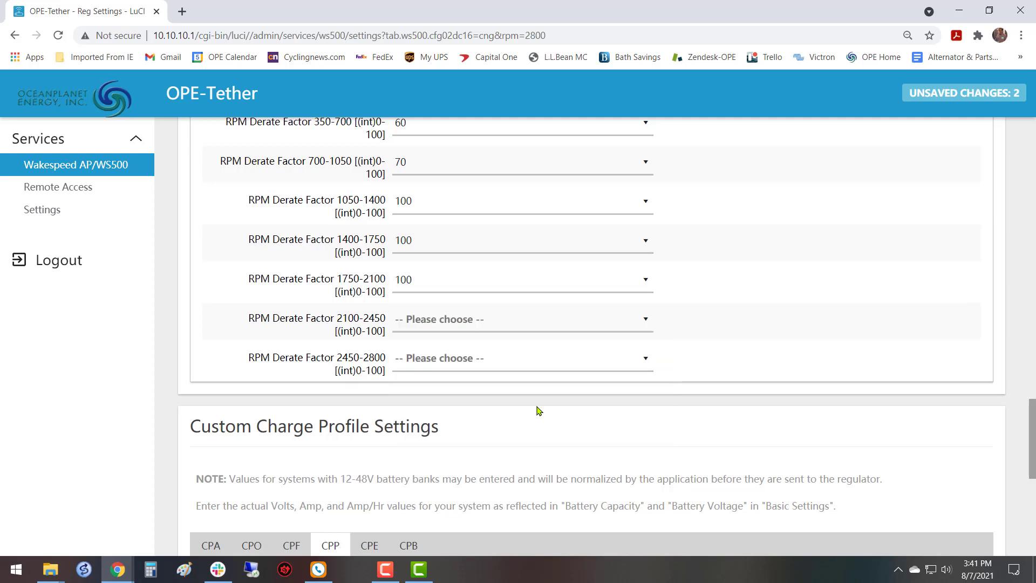
Set the RPM Derate Factor for the 2100-2450 range to 70.
{"action": "left_click", "coordinate": [646, 322]}
{"action": "scroll", "coordinate": [509, 250], "scroll_direction": "down", "scroll_amount": 2}
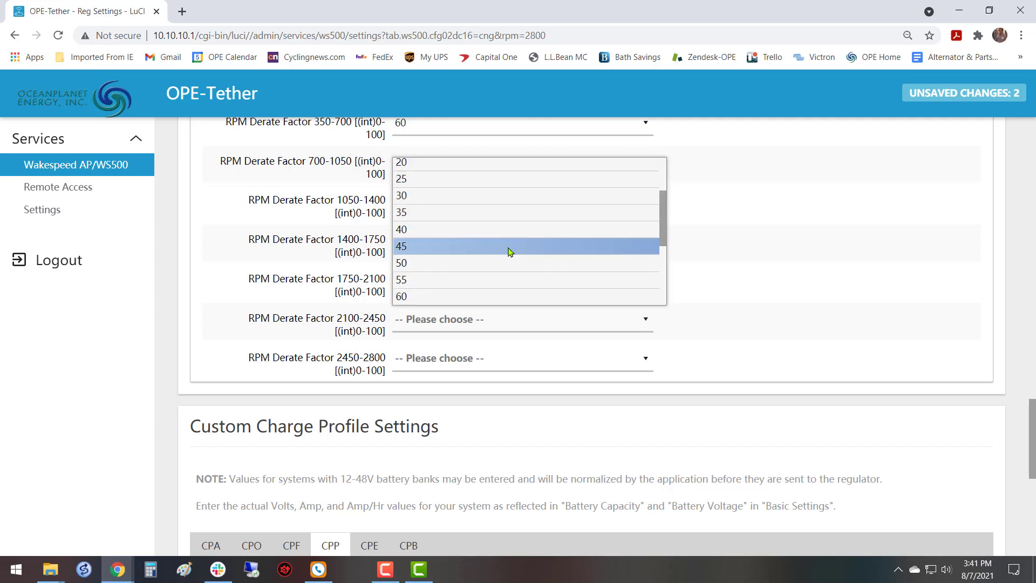
{"action": "scroll", "coordinate": [538, 261], "scroll_direction": "down", "scroll_amount": 3}
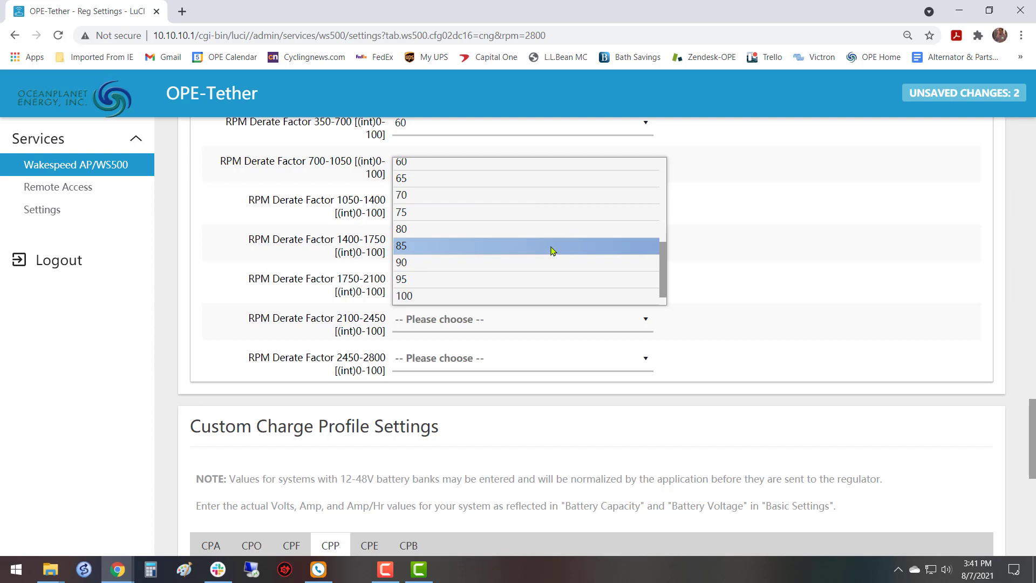
{"action": "left_click", "coordinate": [576, 204]}
Set the RPM Derate Factor for the 2450-2800 range to 40.
{"action": "left_click", "coordinate": [647, 358]}
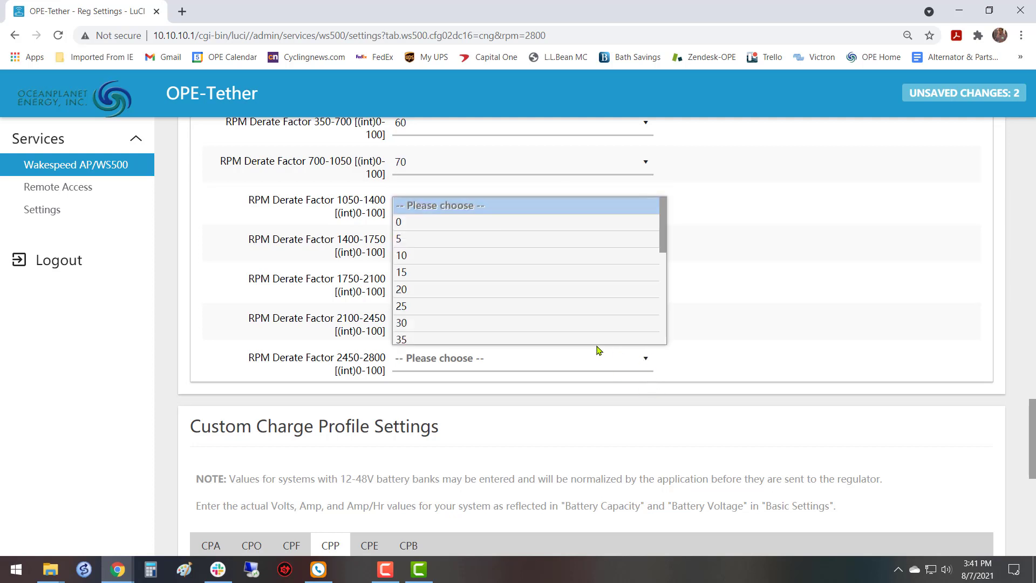
{"action": "scroll", "coordinate": [566, 318], "scroll_direction": "down", "scroll_amount": 2}
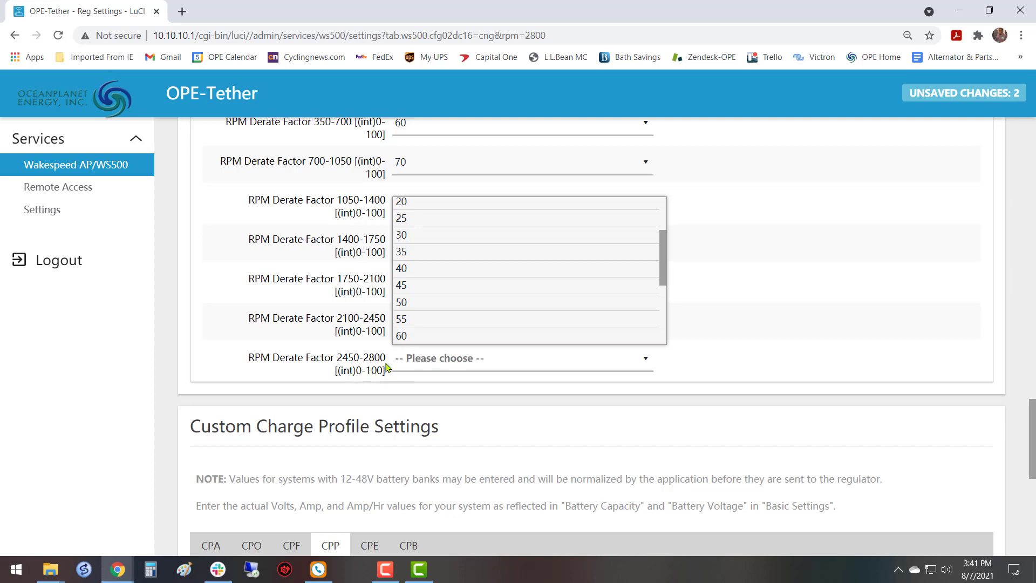
{"action": "left_click", "coordinate": [593, 268]}
{"action": "scroll", "coordinate": [755, 331], "scroll_direction": "up", "scroll_amount": 2}
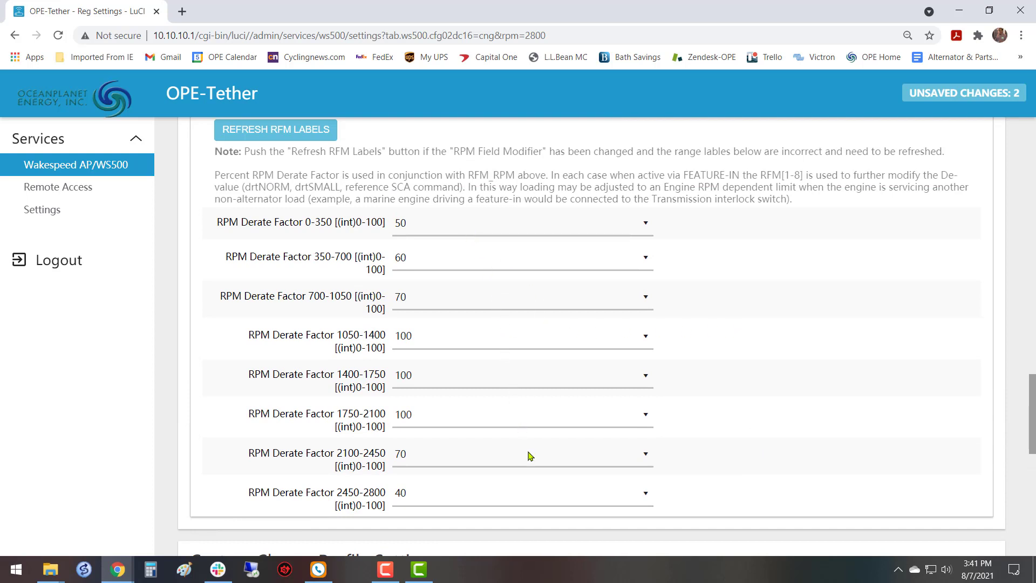
Review the RPM derate factors and the Enable with Feature_In option in the engine configuration table.
{"action": "scroll", "coordinate": [672, 377], "scroll_direction": "down", "scroll_amount": 1}
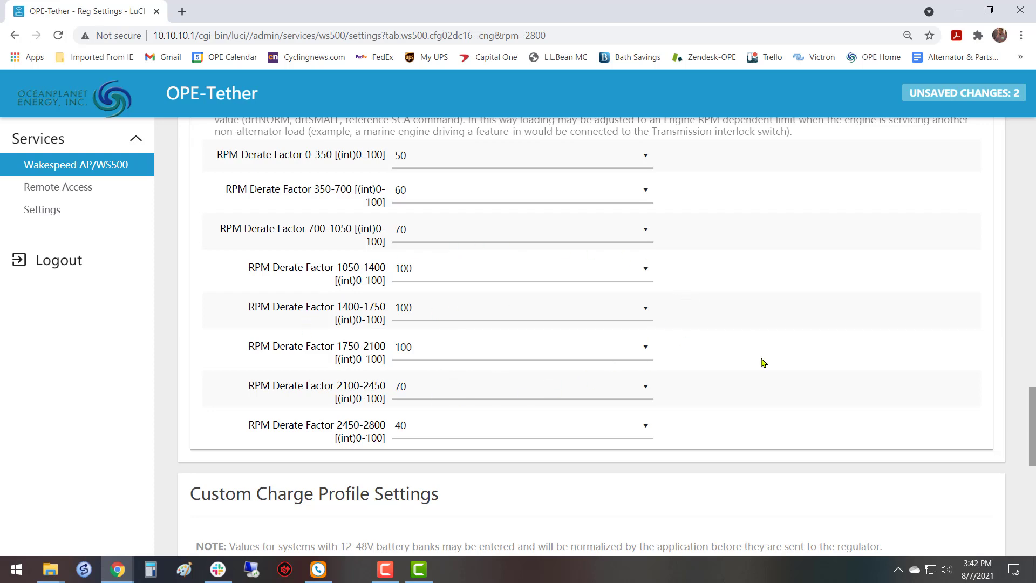
{"action": "scroll", "coordinate": [763, 359], "scroll_direction": "up", "scroll_amount": 4}
{"action": "scroll", "coordinate": [762, 356], "scroll_direction": "up", "scroll_amount": 3}
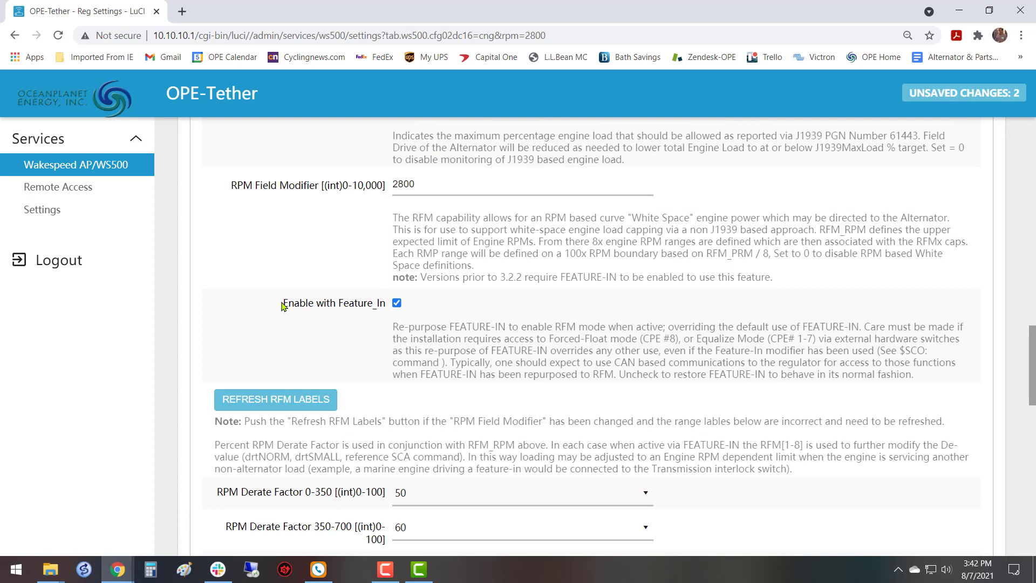
{"action": "left_click_drag", "start_coordinate": [282, 307], "coordinate": [386, 311]}
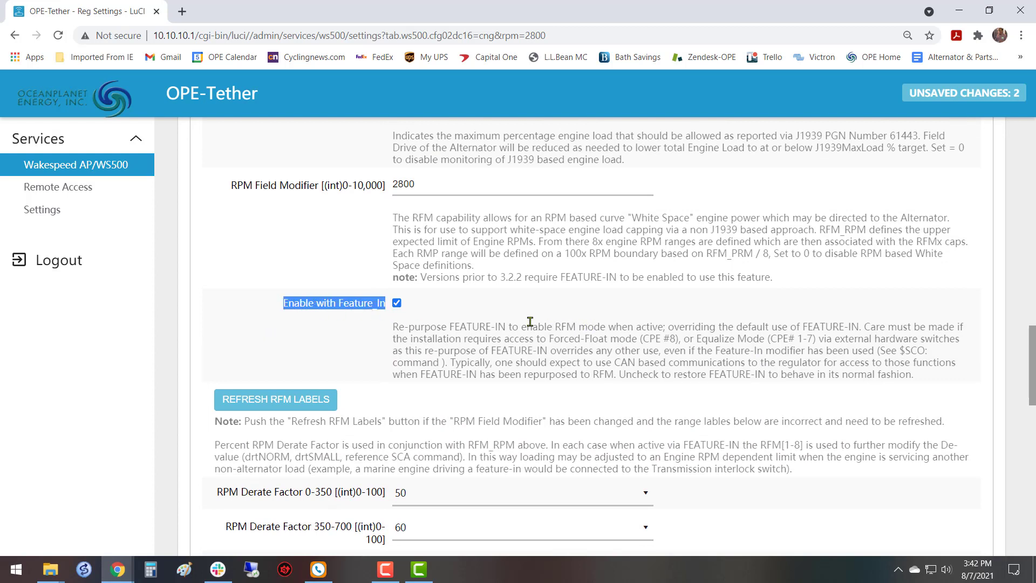
{"action": "left_click", "coordinate": [303, 244]}
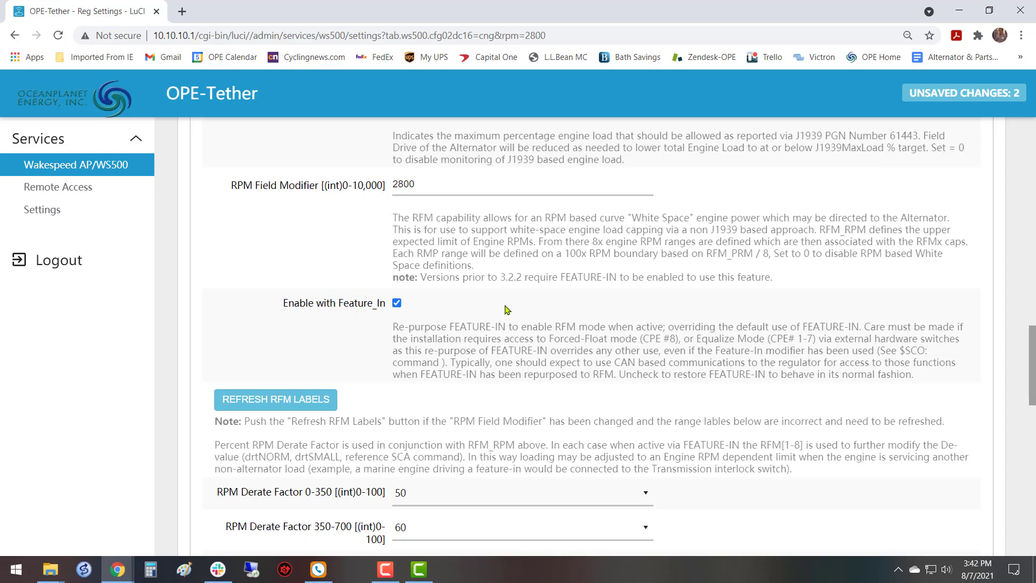
Examine the SCA alternator parameters and the available Charge Profile options in the basic settings.
{"action": "scroll", "coordinate": [497, 309], "scroll_direction": "up", "scroll_amount": 1}
{"action": "scroll", "coordinate": [497, 308], "scroll_direction": "up", "scroll_amount": 6}
{"action": "scroll", "coordinate": [492, 308], "scroll_direction": "down", "scroll_amount": 2}
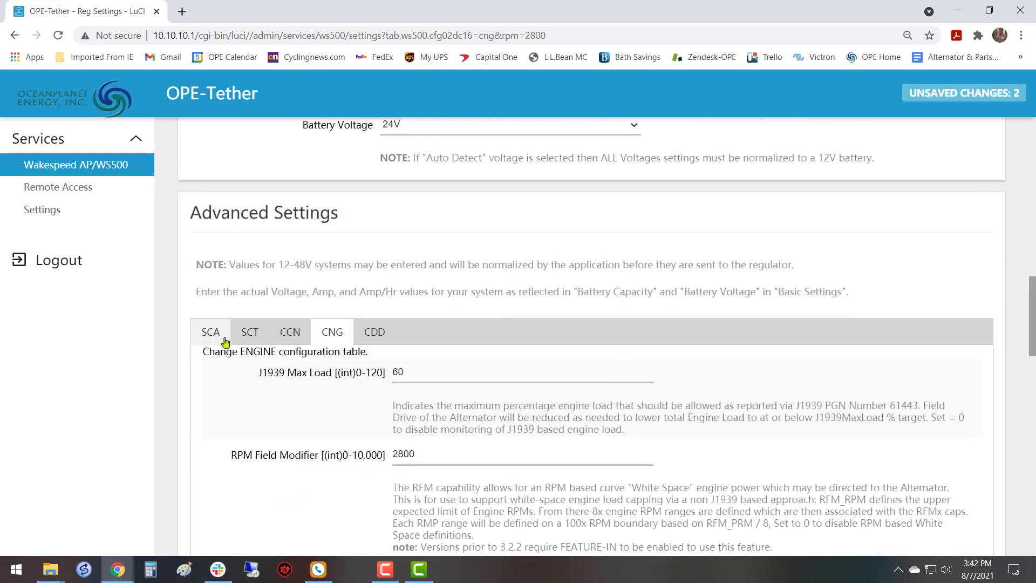
{"action": "left_click", "coordinate": [213, 333]}
{"action": "scroll", "coordinate": [681, 366], "scroll_direction": "down", "scroll_amount": 5}
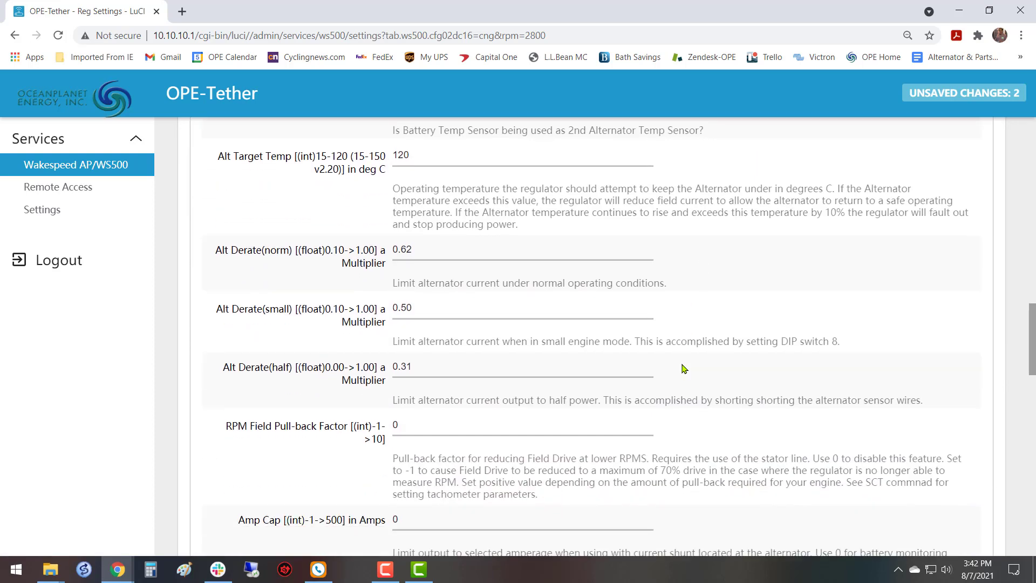
{"action": "scroll", "coordinate": [681, 366], "scroll_direction": "up", "scroll_amount": 5}
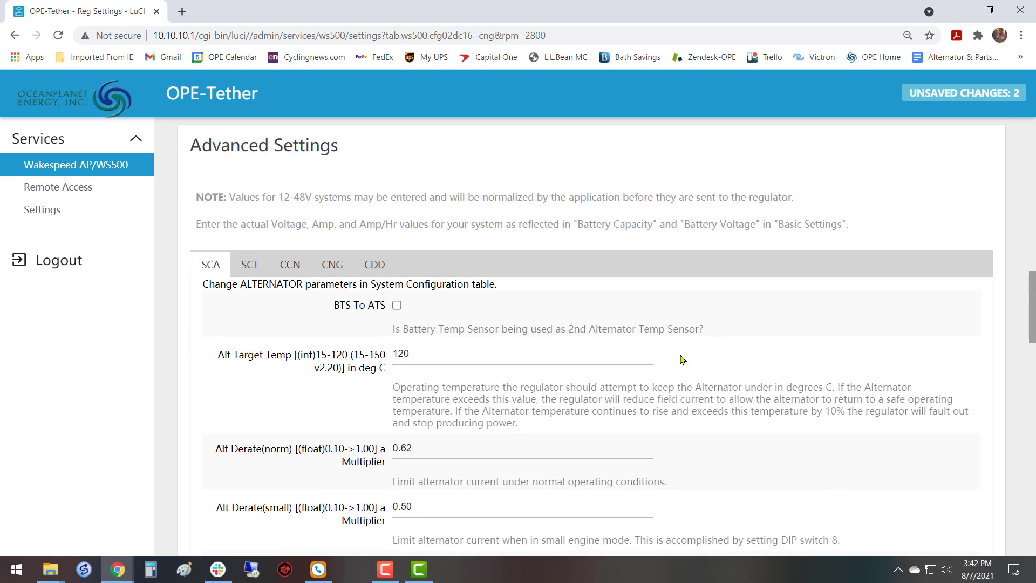
{"action": "scroll", "coordinate": [682, 360], "scroll_direction": "up", "scroll_amount": 12}
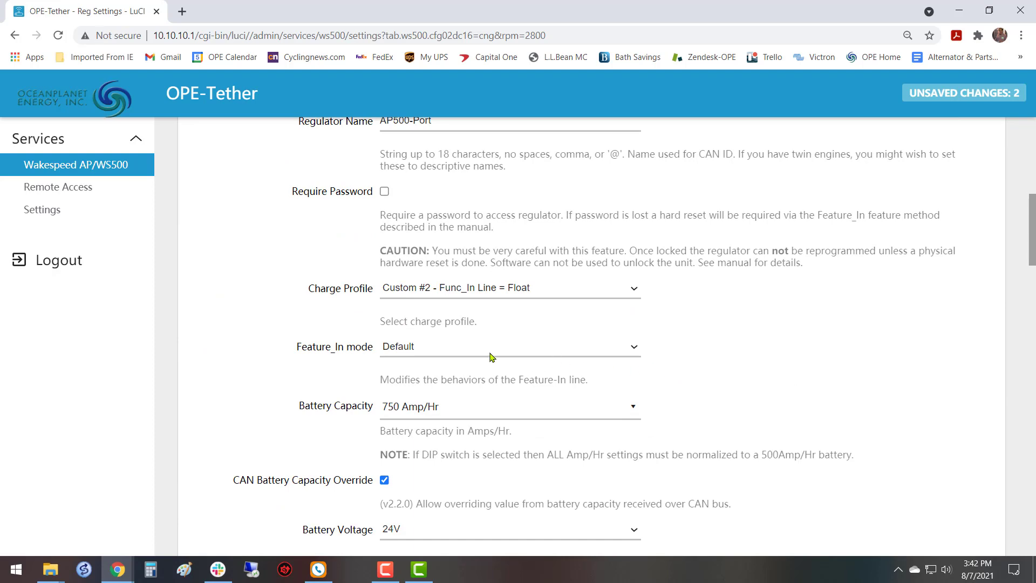
{"action": "scroll", "coordinate": [413, 285], "scroll_direction": "up", "scroll_amount": 3}
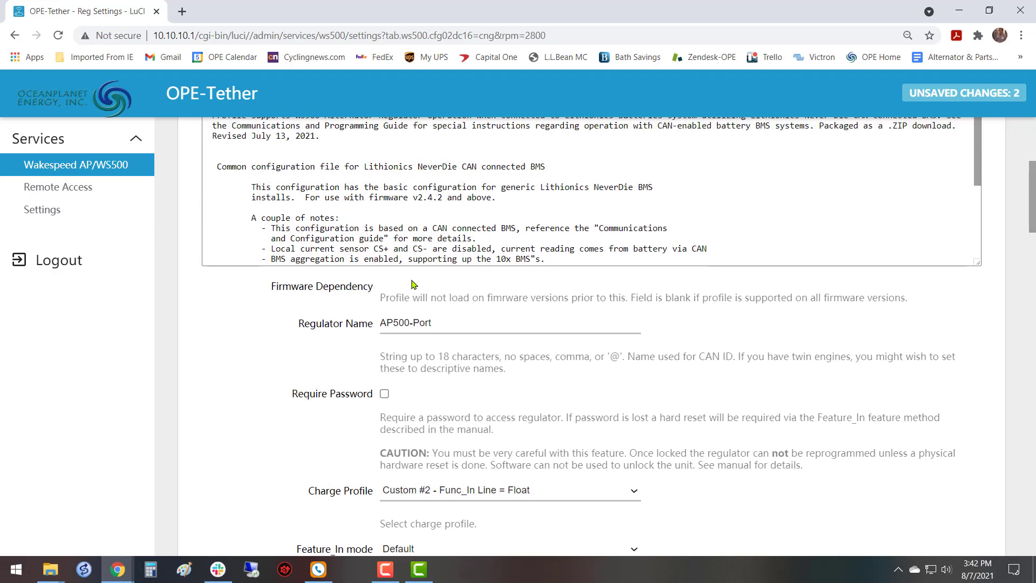
{"action": "scroll", "coordinate": [413, 285], "scroll_direction": "down", "scroll_amount": 3}
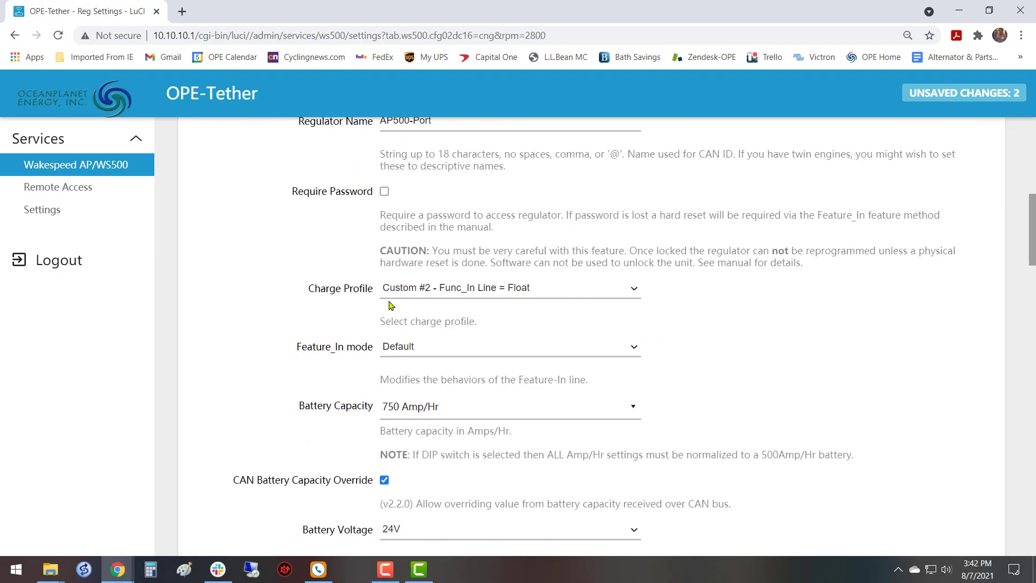
{"action": "left_click", "coordinate": [633, 291]}
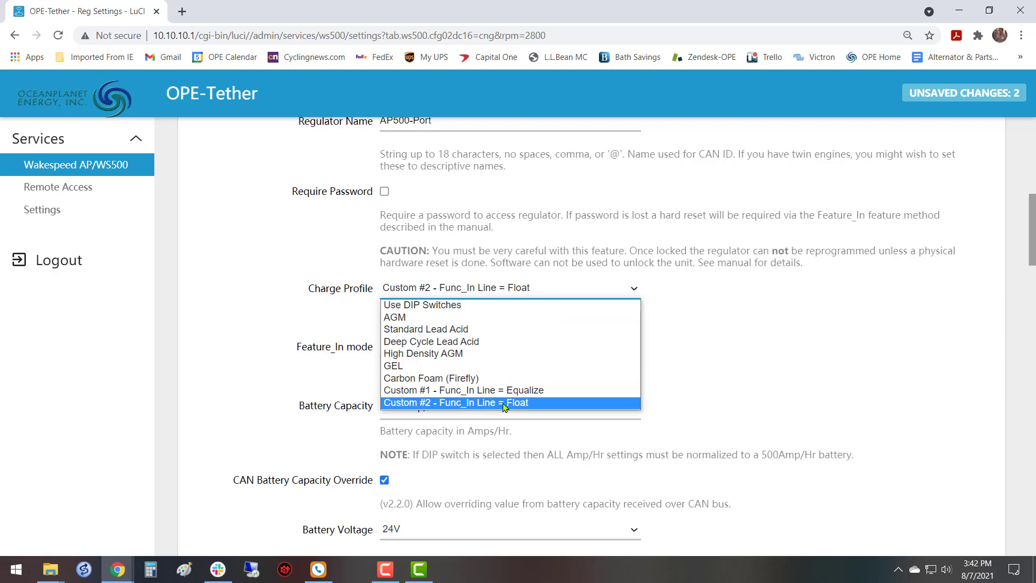
{"action": "left_click", "coordinate": [810, 330]}
Examine the CNG engine table's Feature_In option and RPM derate factors, including the choices for the 700-1050 range.
{"action": "scroll", "coordinate": [713, 345], "scroll_direction": "down", "scroll_amount": 4}
{"action": "scroll", "coordinate": [702, 349], "scroll_direction": "down", "scroll_amount": 5}
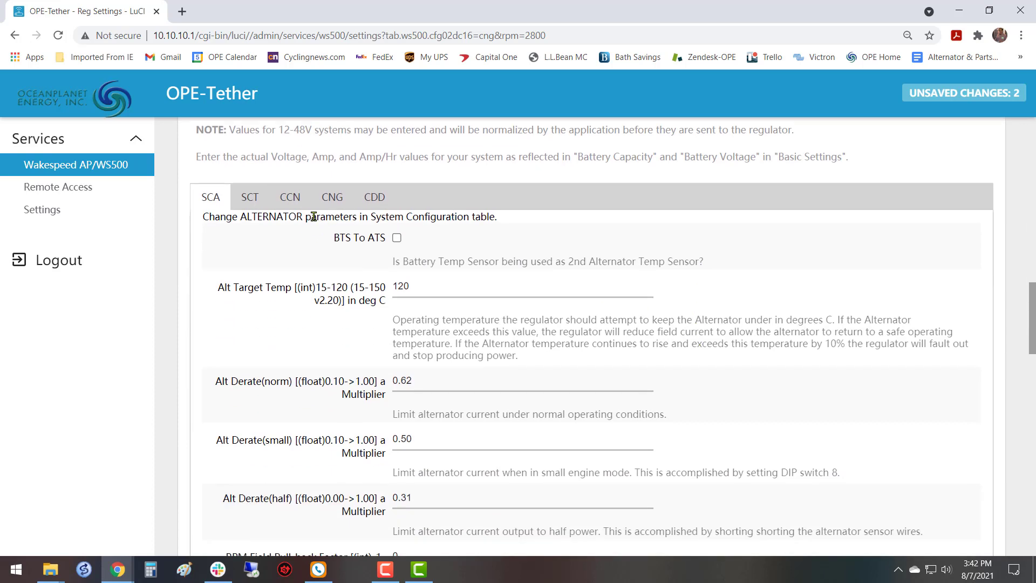
{"action": "scroll", "coordinate": [592, 314], "scroll_direction": "down", "scroll_amount": 1}
{"action": "left_click", "coordinate": [322, 134]}
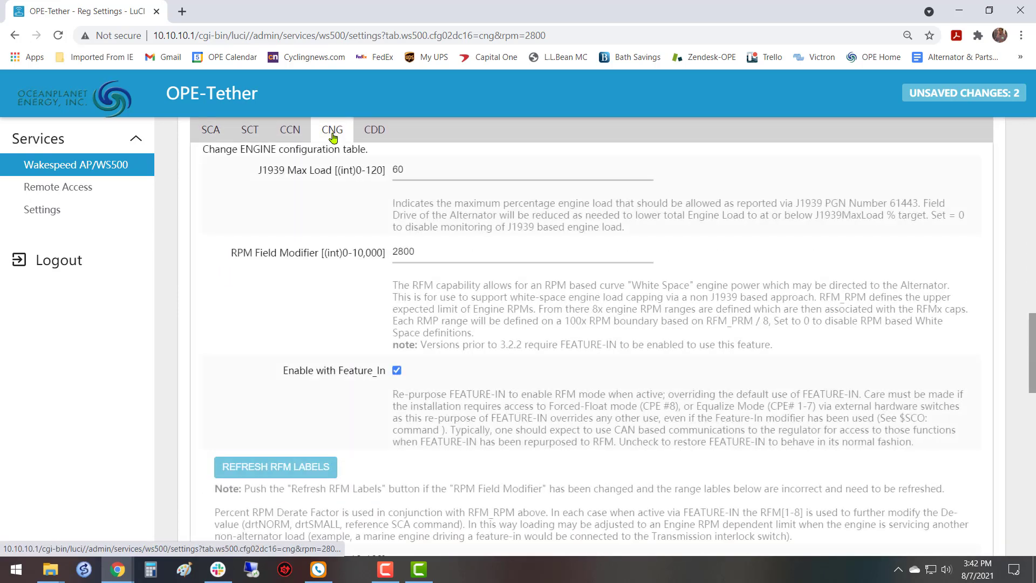
{"action": "scroll", "coordinate": [492, 358], "scroll_direction": "down", "scroll_amount": 1}
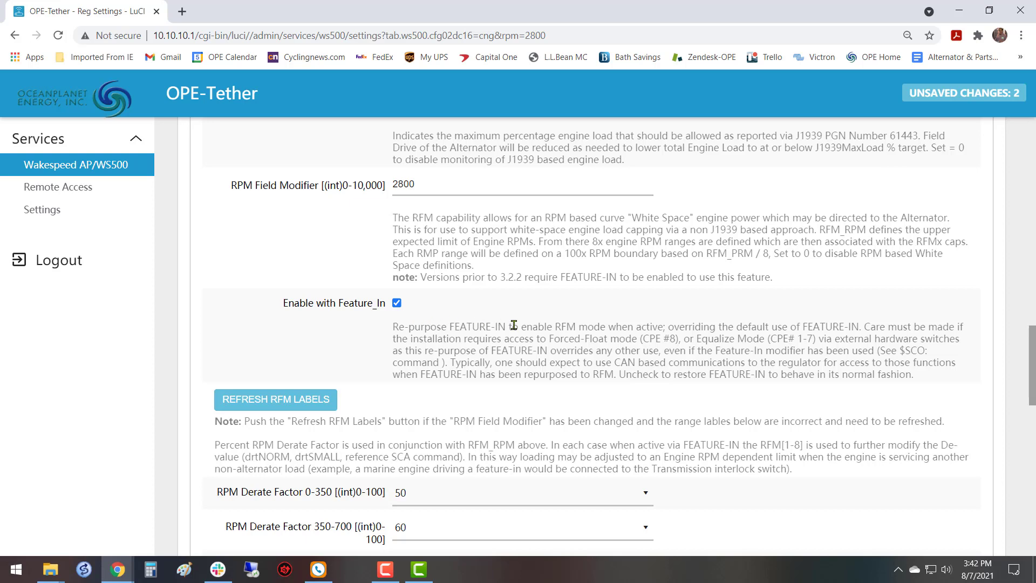
{"action": "scroll", "coordinate": [514, 325], "scroll_direction": "down", "scroll_amount": 3}
{"action": "scroll", "coordinate": [671, 308], "scroll_direction": "down", "scroll_amount": 4}
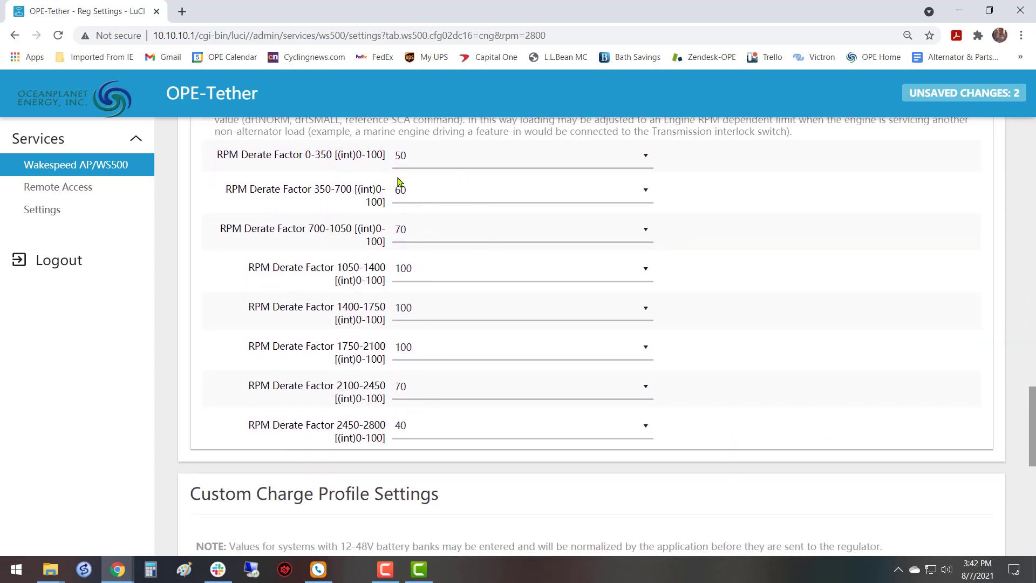
{"action": "scroll", "coordinate": [616, 311], "scroll_direction": "up", "scroll_amount": 3}
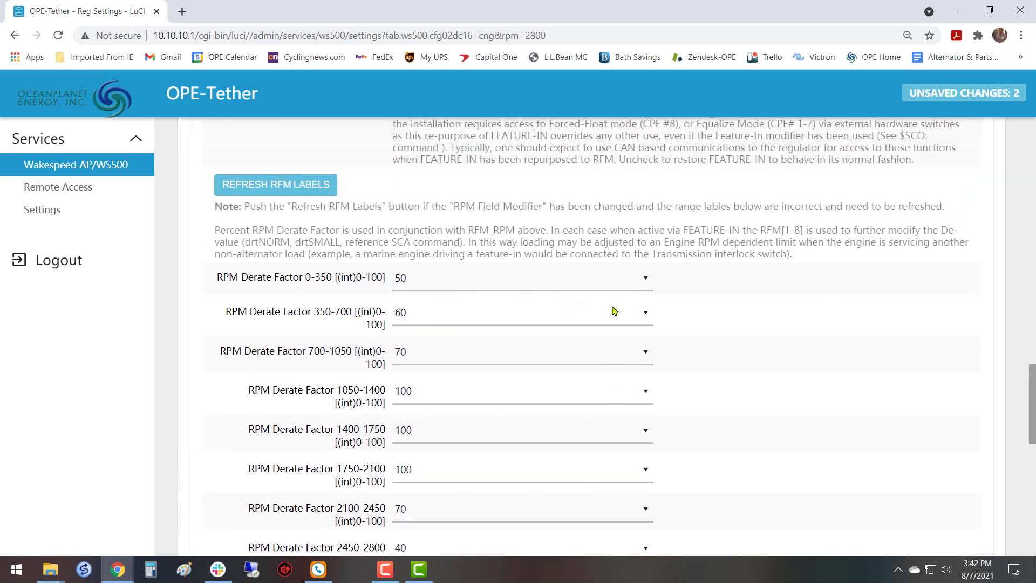
{"action": "scroll", "coordinate": [495, 381], "scroll_direction": "down", "scroll_amount": 1}
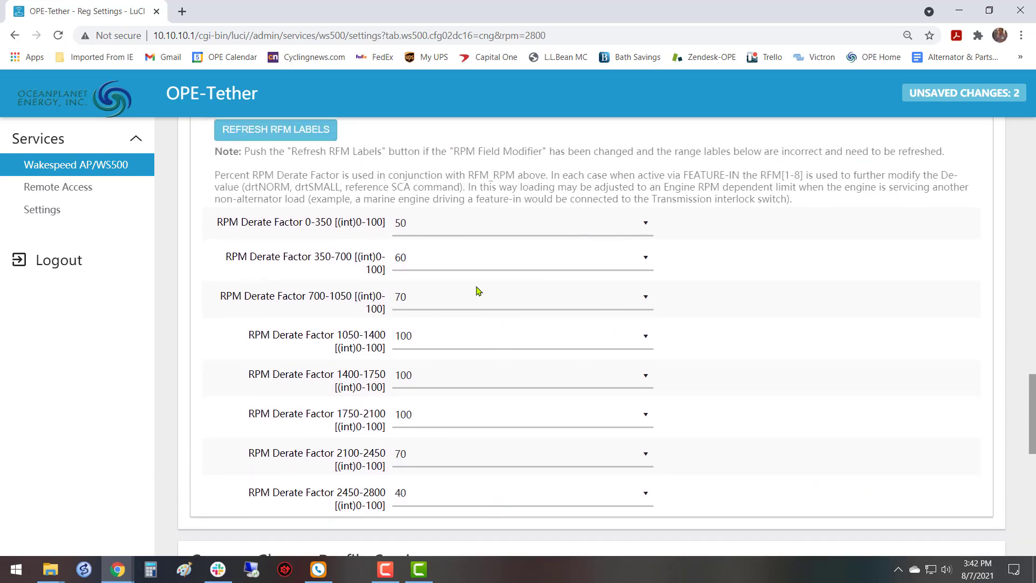
{"action": "left_click", "coordinate": [415, 302]}
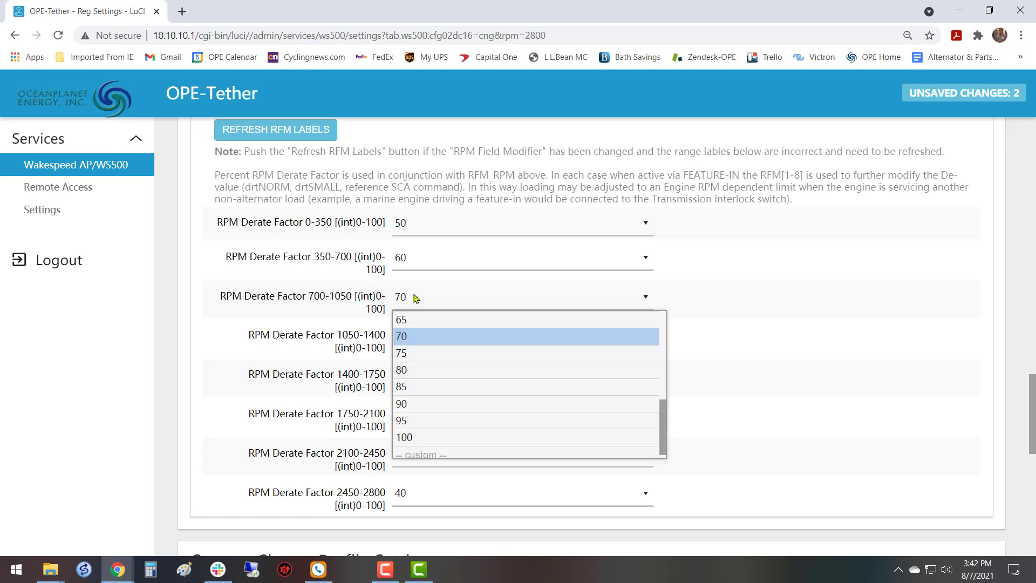
{"action": "left_click", "coordinate": [417, 299]}
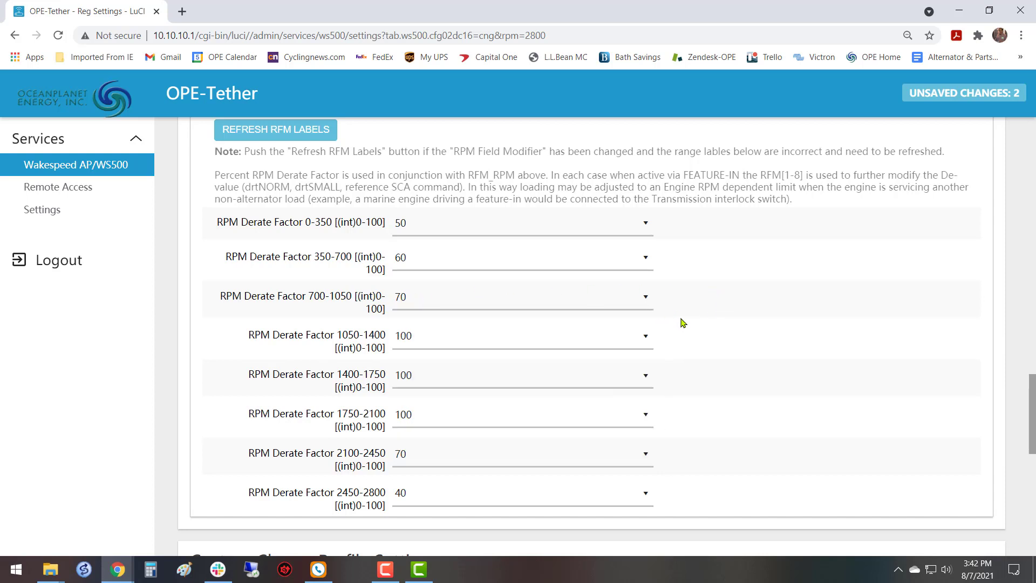
Save and apply the customized regulator profile settings.
{"action": "scroll", "coordinate": [688, 342], "scroll_direction": "down", "scroll_amount": 5}
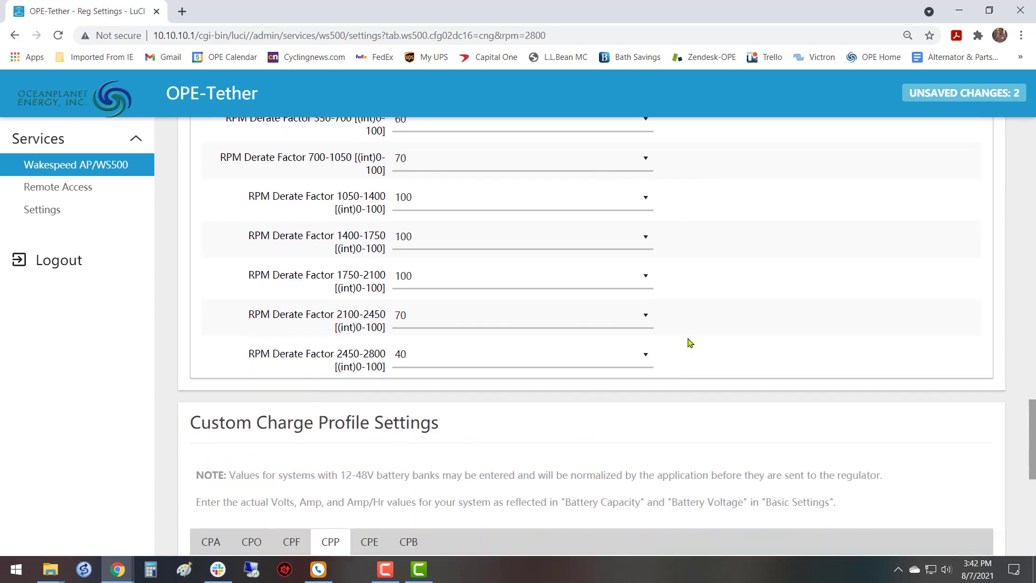
{"action": "scroll", "coordinate": [688, 339], "scroll_direction": "up", "scroll_amount": 7}
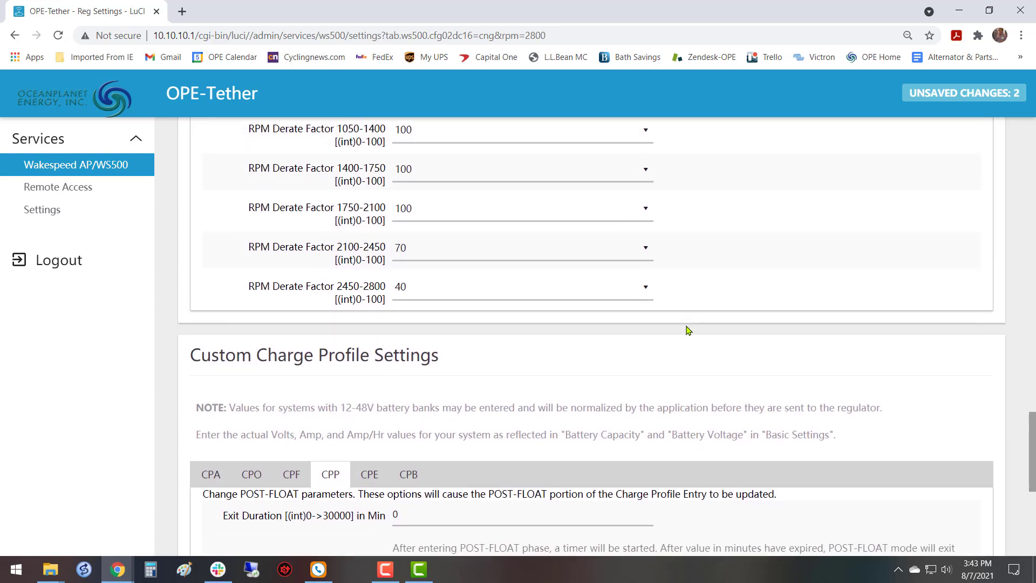
{"action": "scroll", "coordinate": [688, 330], "scroll_direction": "down", "scroll_amount": 10}
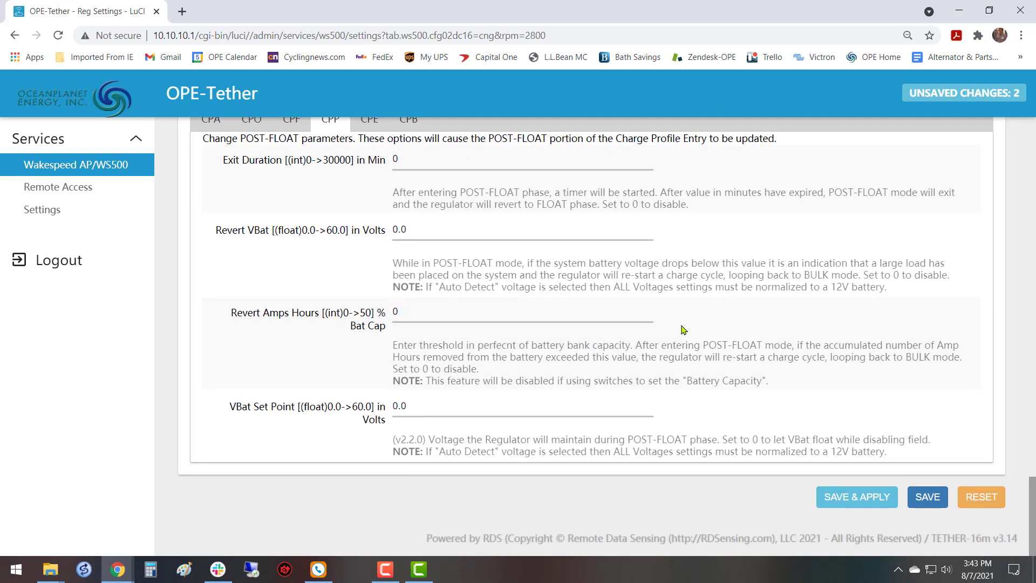
{"action": "left_click", "coordinate": [853, 494]}
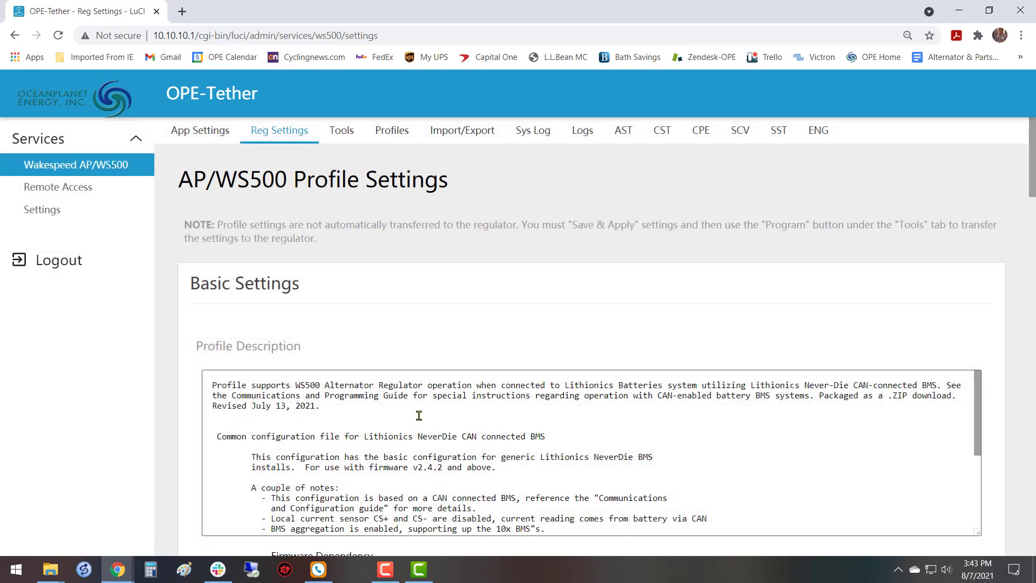
Examine the DC-DC converter parameters in the CDD table of the advanced settings.
{"action": "scroll", "coordinate": [435, 268], "scroll_direction": "down", "scroll_amount": 3}
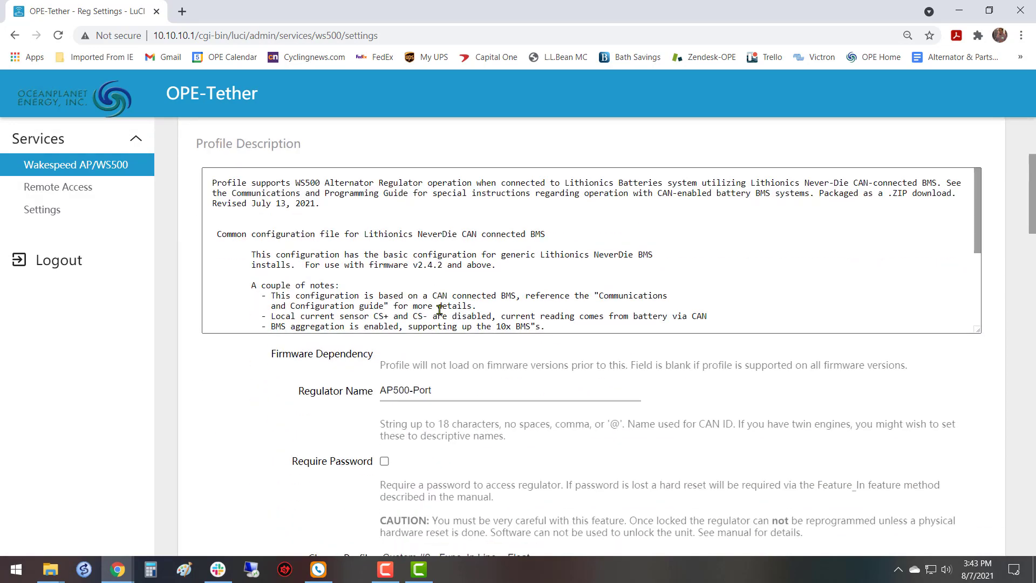
{"action": "scroll", "coordinate": [440, 310], "scroll_direction": "up", "scroll_amount": 3}
{"action": "scroll", "coordinate": [429, 280], "scroll_direction": "down", "scroll_amount": 12}
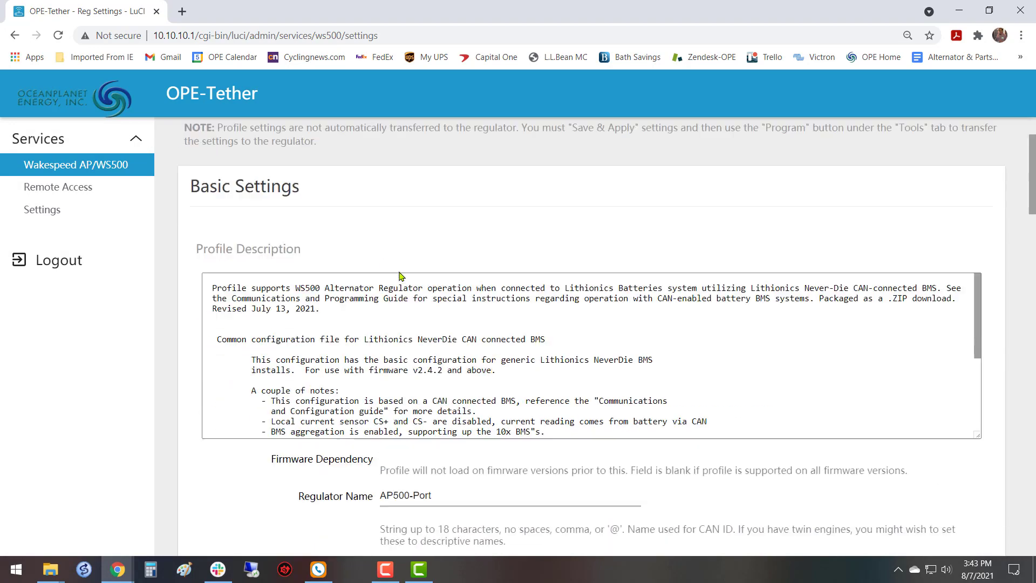
{"action": "scroll", "coordinate": [426, 279], "scroll_direction": "down", "scroll_amount": 6}
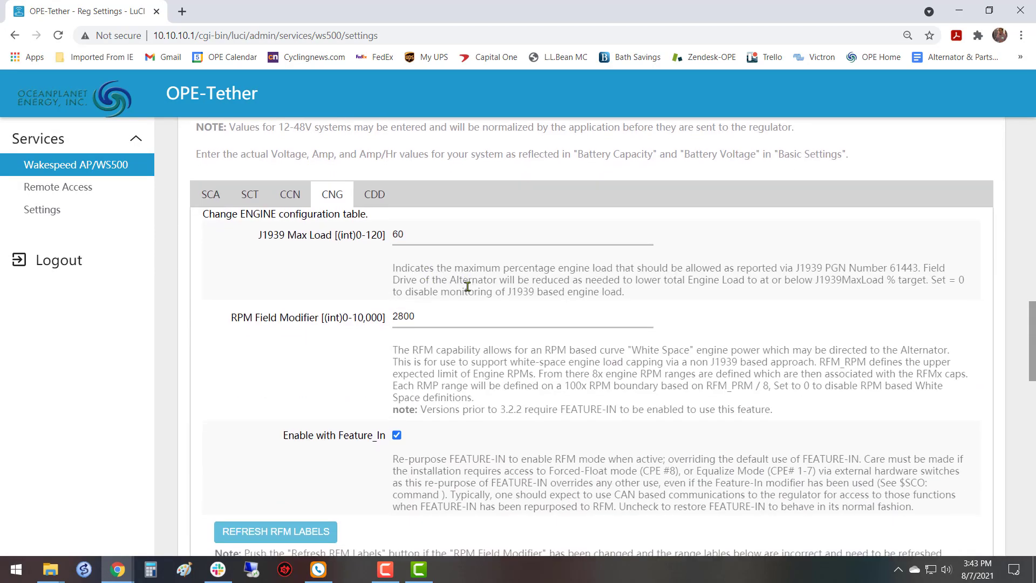
{"action": "scroll", "coordinate": [488, 313], "scroll_direction": "down", "scroll_amount": 3}
{"action": "scroll", "coordinate": [487, 311], "scroll_direction": "up", "scroll_amount": 9}
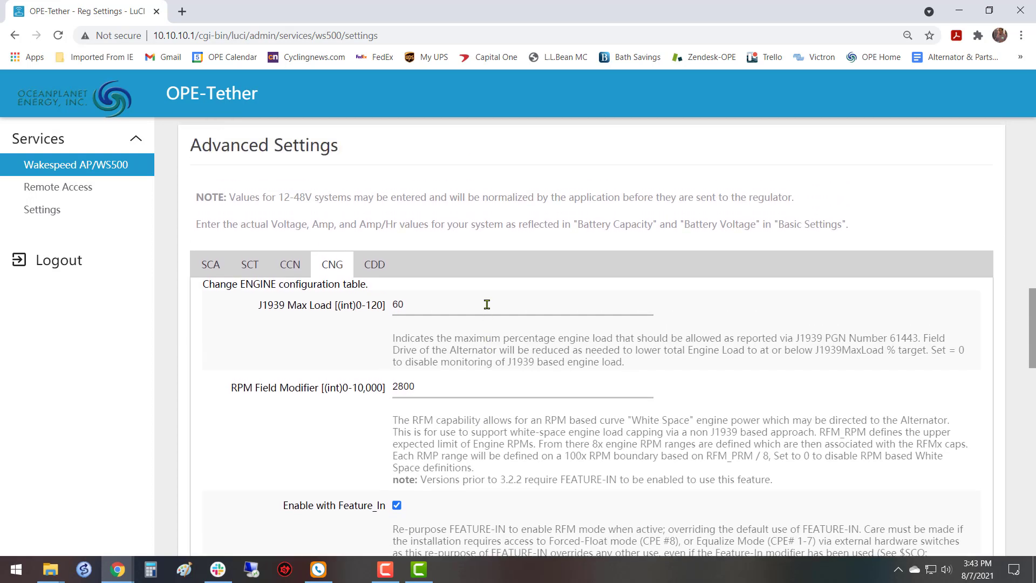
{"action": "left_click", "coordinate": [375, 265]}
{"action": "scroll", "coordinate": [770, 351], "scroll_direction": "down", "scroll_amount": 5}
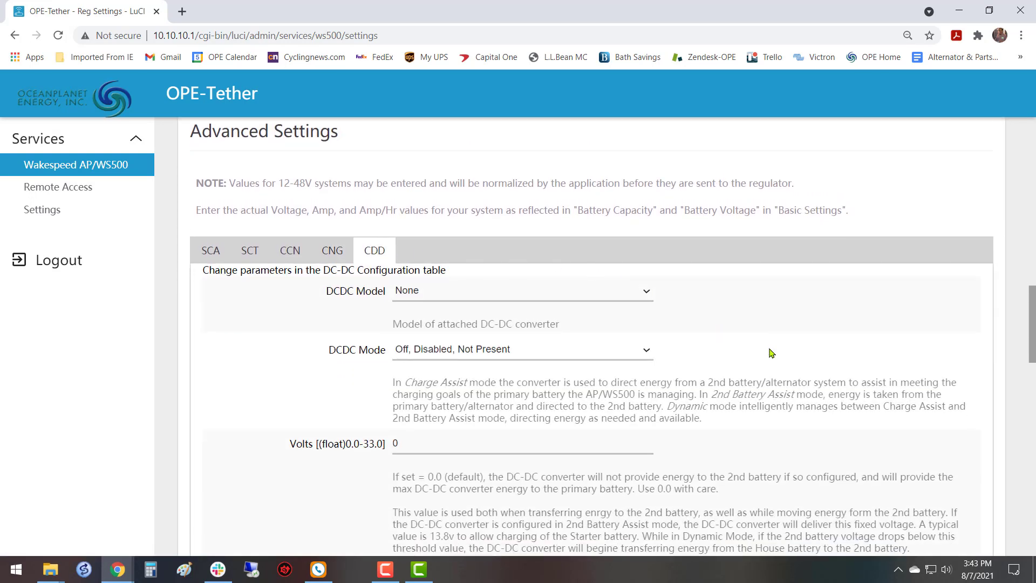
{"action": "scroll", "coordinate": [724, 373], "scroll_direction": "down", "scroll_amount": 7}
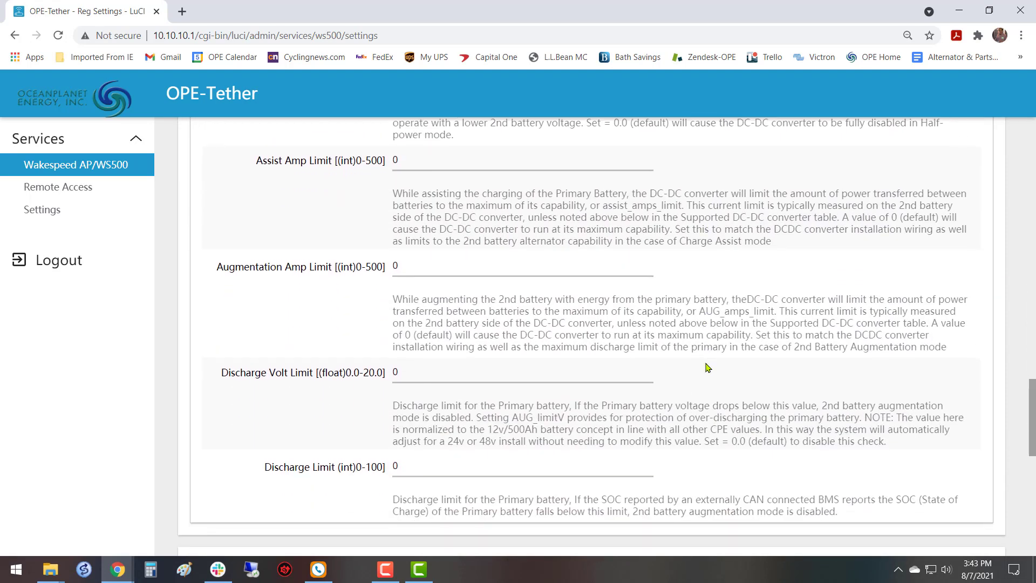
{"action": "scroll", "coordinate": [698, 362], "scroll_direction": "up", "scroll_amount": 5}
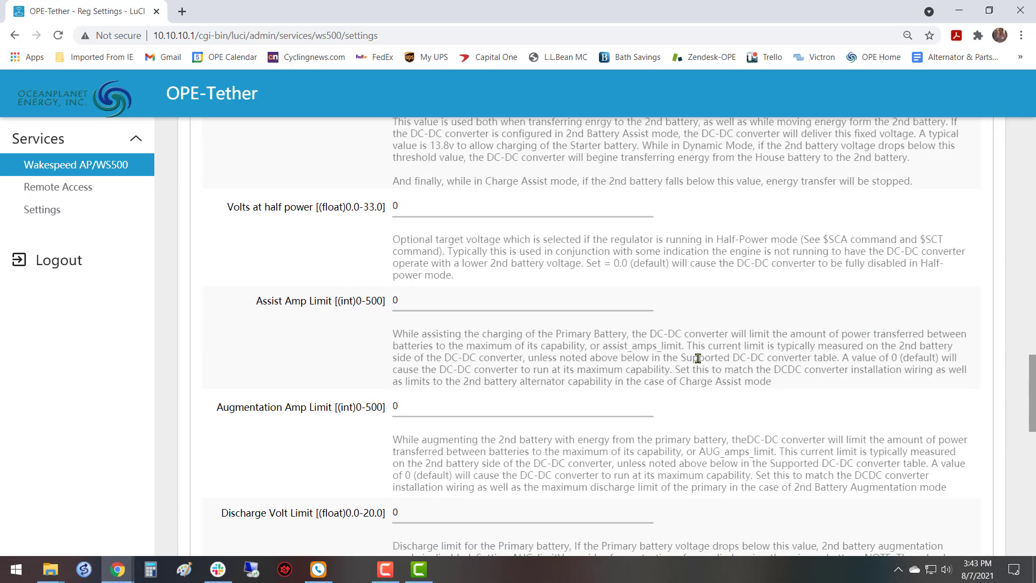
{"action": "scroll", "coordinate": [698, 358], "scroll_direction": "up", "scroll_amount": 8}
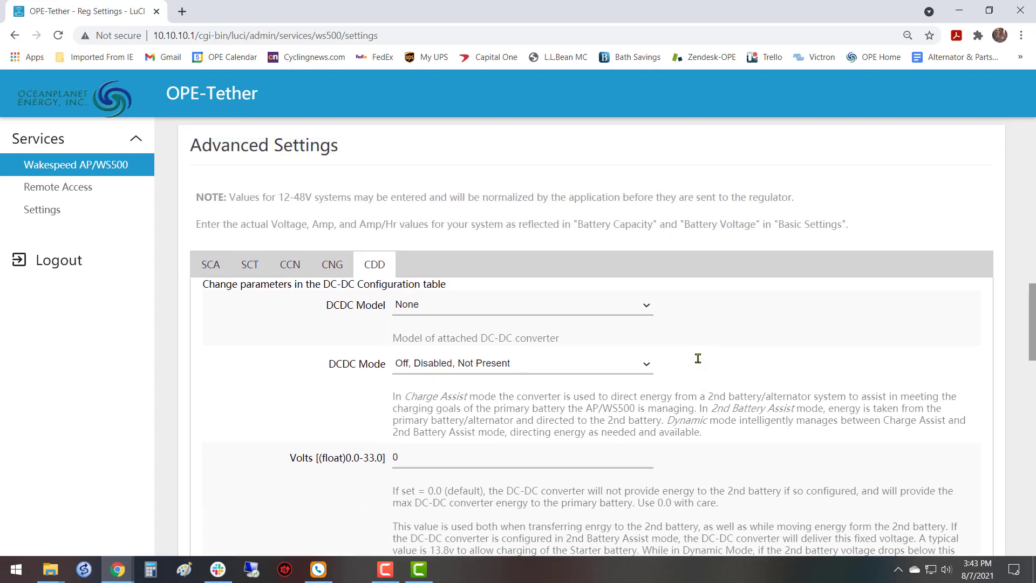
Review the CNG engine table's RPM derate factors and the POST-FLOAT parameters of the custom charge profile.
{"action": "left_click", "coordinate": [332, 270]}
{"action": "scroll", "coordinate": [641, 304], "scroll_direction": "down", "scroll_amount": 4}
{"action": "scroll", "coordinate": [641, 306], "scroll_direction": "down", "scroll_amount": 6}
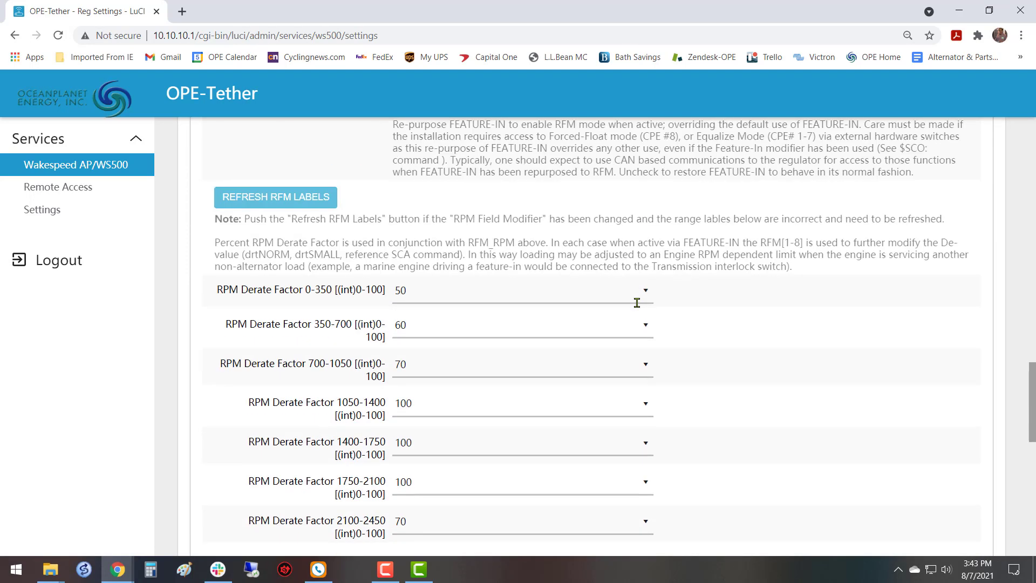
{"action": "scroll", "coordinate": [668, 314], "scroll_direction": "down", "scroll_amount": 6}
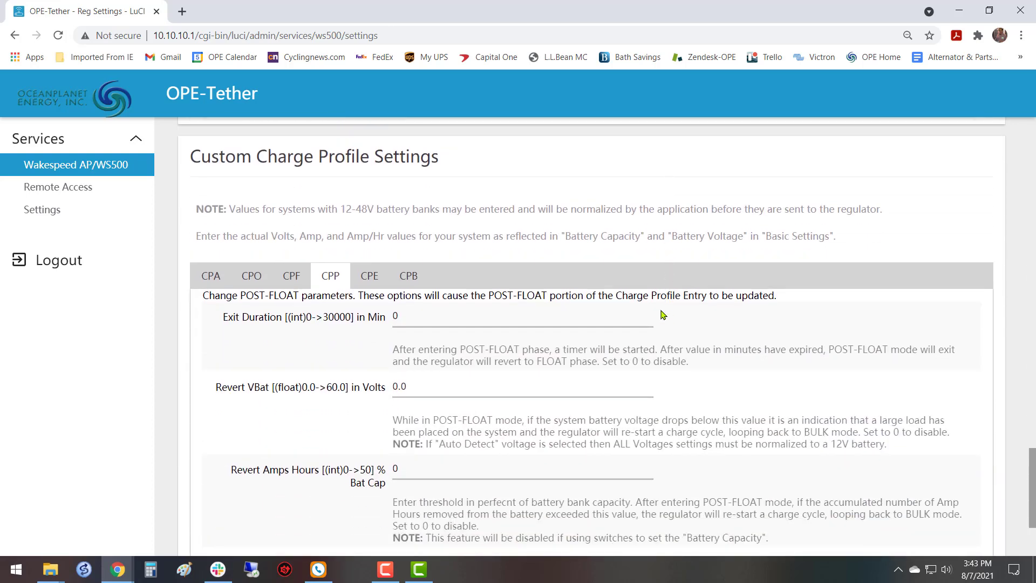
{"action": "scroll", "coordinate": [562, 337], "scroll_direction": "down", "scroll_amount": 3}
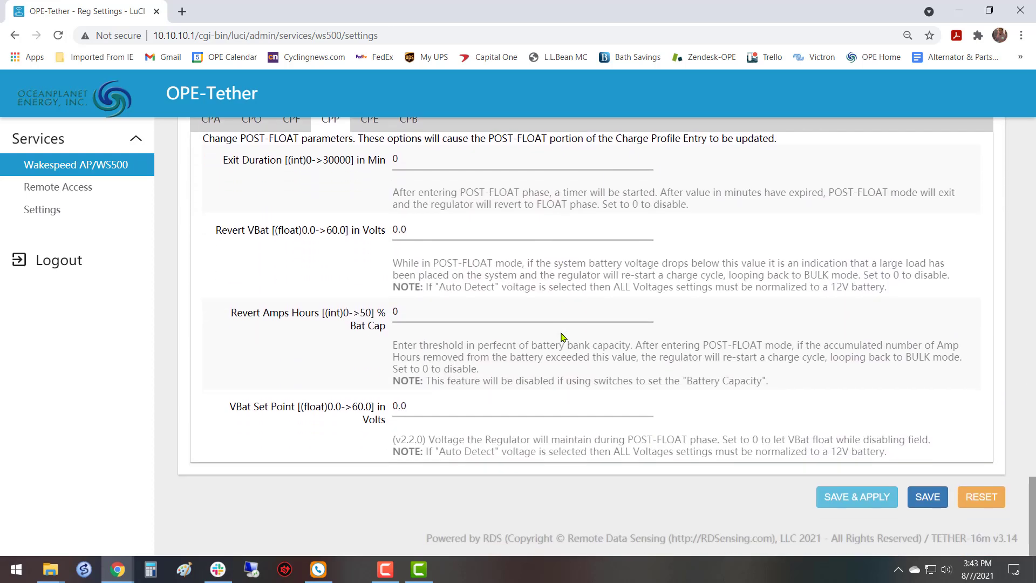
{"action": "scroll", "coordinate": [562, 338], "scroll_direction": "up", "scroll_amount": 3}
{"action": "scroll", "coordinate": [561, 337], "scroll_direction": "down", "scroll_amount": 1}
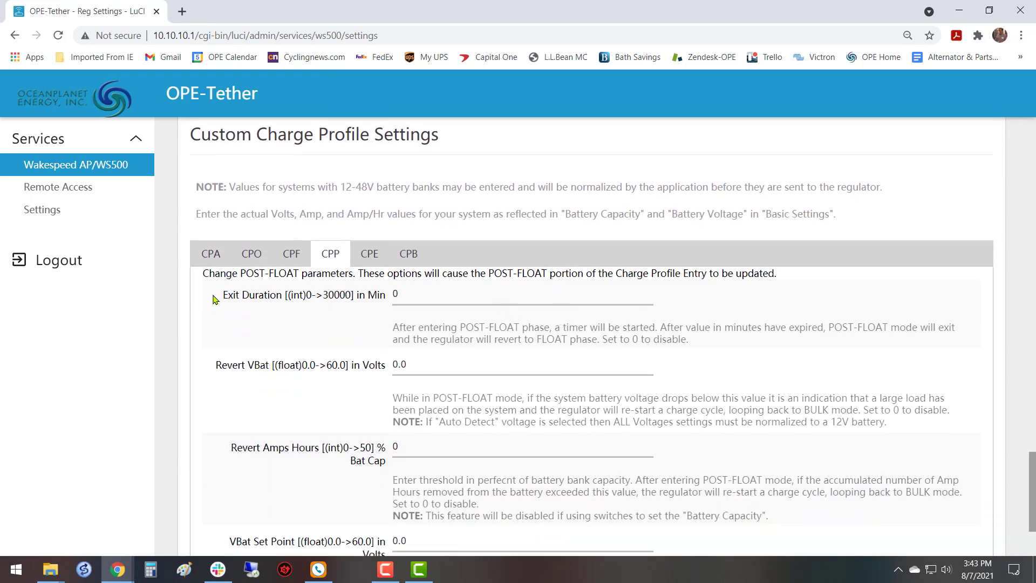
Set the VBat Set Point in the custom charge profile's CPA ACCEPT parameters to 28.8 volts.
{"action": "left_click", "coordinate": [211, 261]}
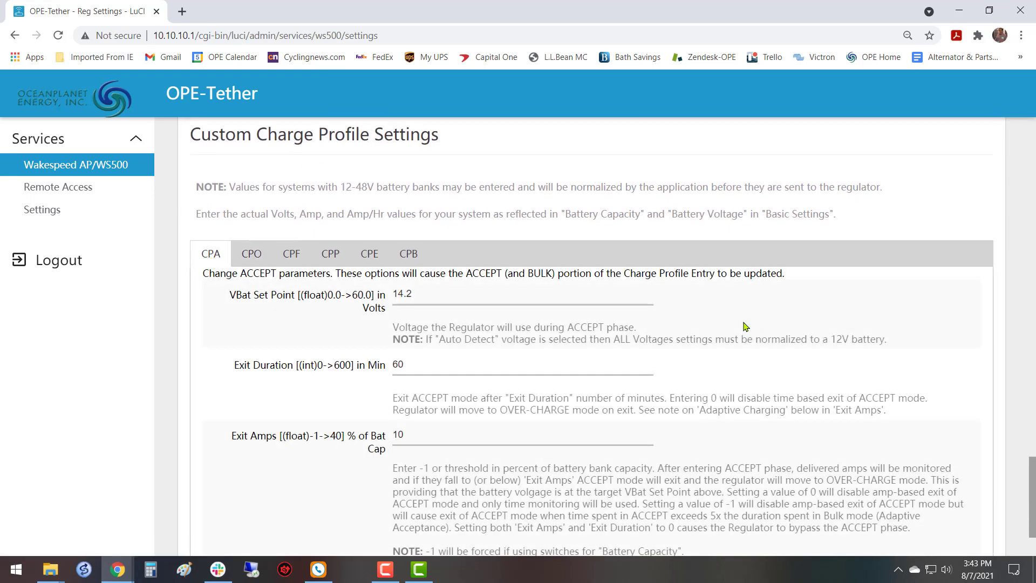
{"action": "scroll", "coordinate": [708, 333], "scroll_direction": "down", "scroll_amount": 2}
{"action": "scroll", "coordinate": [708, 332], "scroll_direction": "up", "scroll_amount": 3}
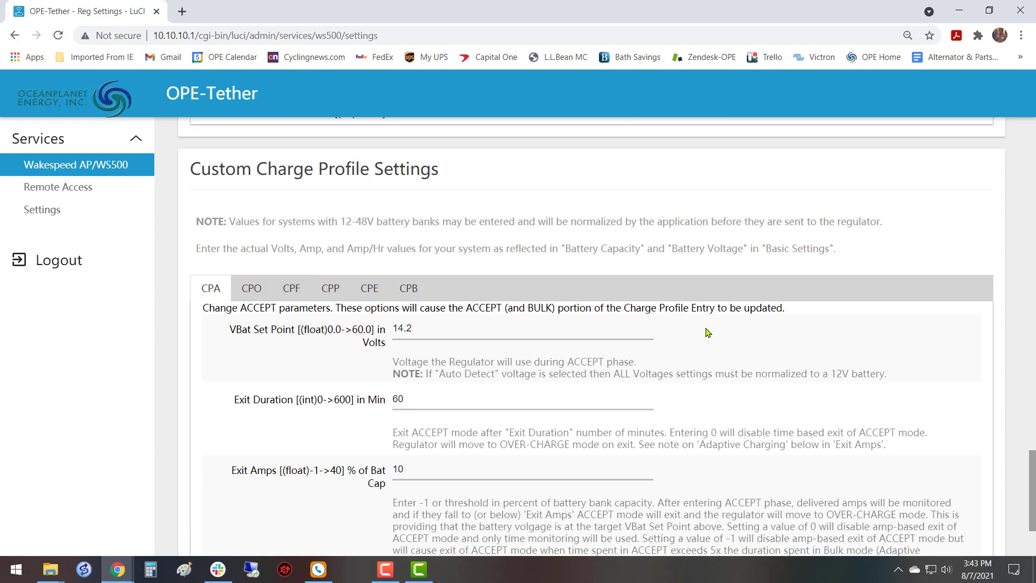
{"action": "scroll", "coordinate": [705, 268], "scroll_direction": "down", "scroll_amount": 3}
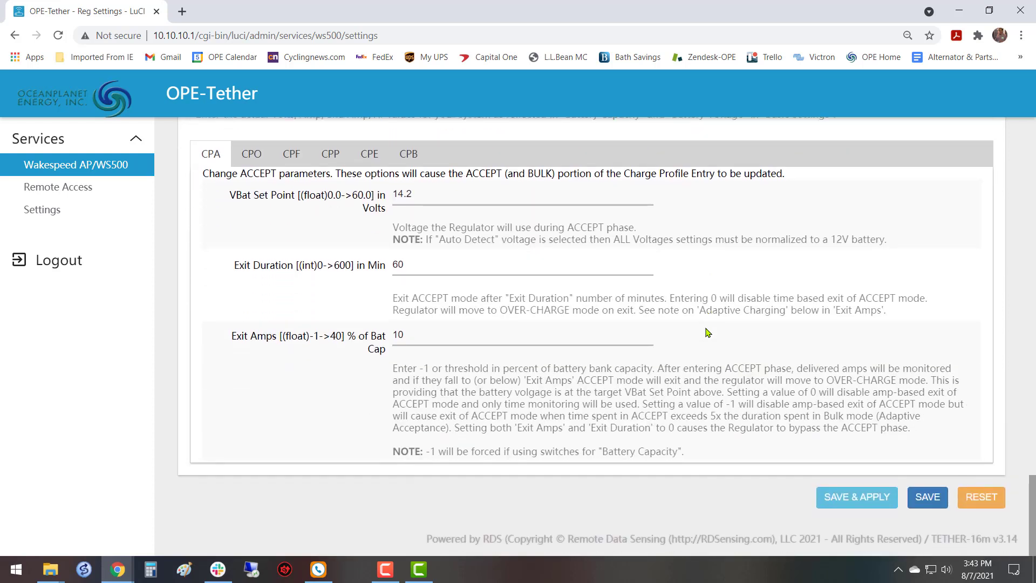
{"action": "left_click", "coordinate": [487, 197]}
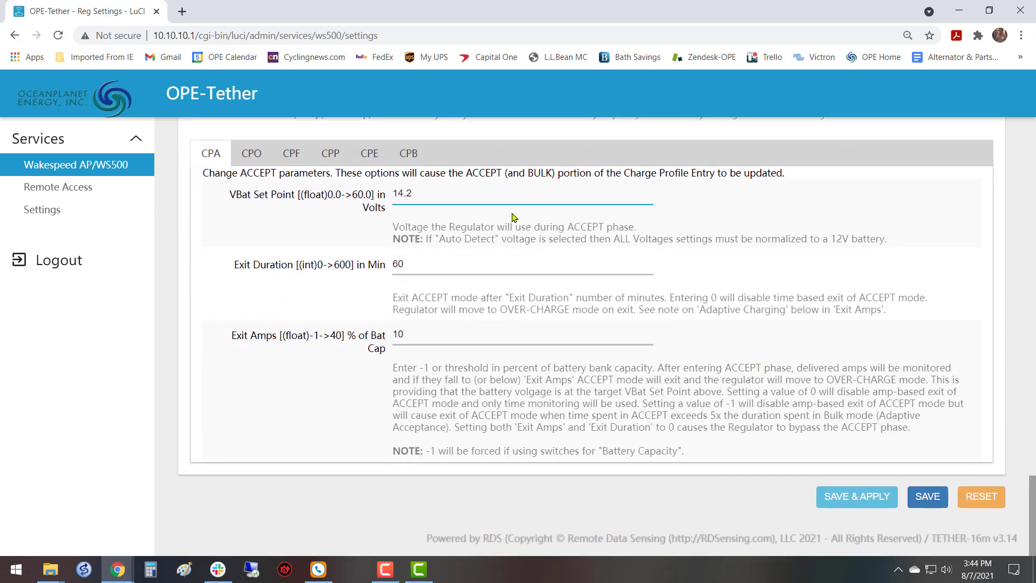
{"action": "key", "text": "ctrl+a"}
{"action": "key", "text": "BackSpace"}
{"action": "type", "text": "28"}
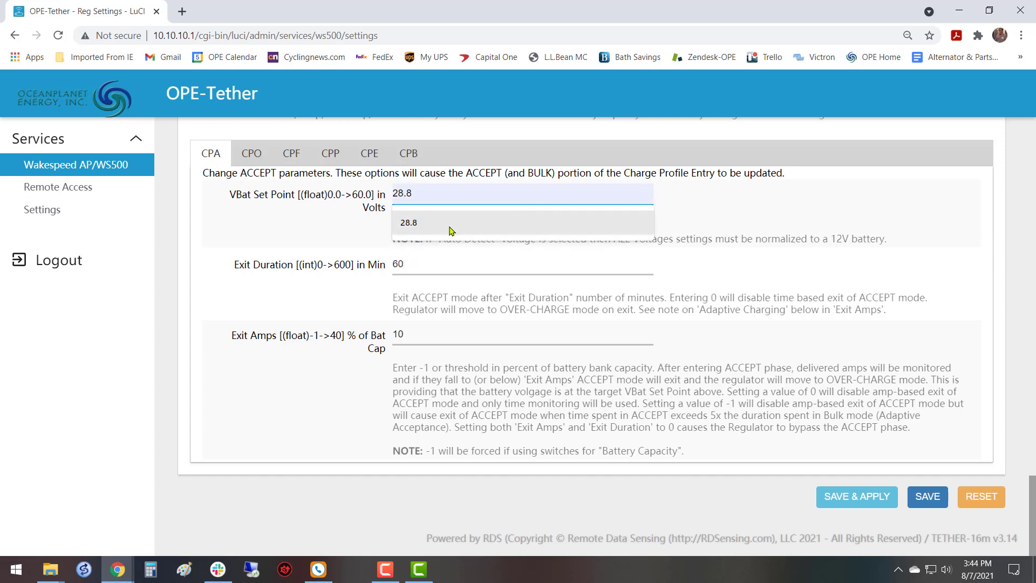
{"action": "left_click", "coordinate": [408, 224]}
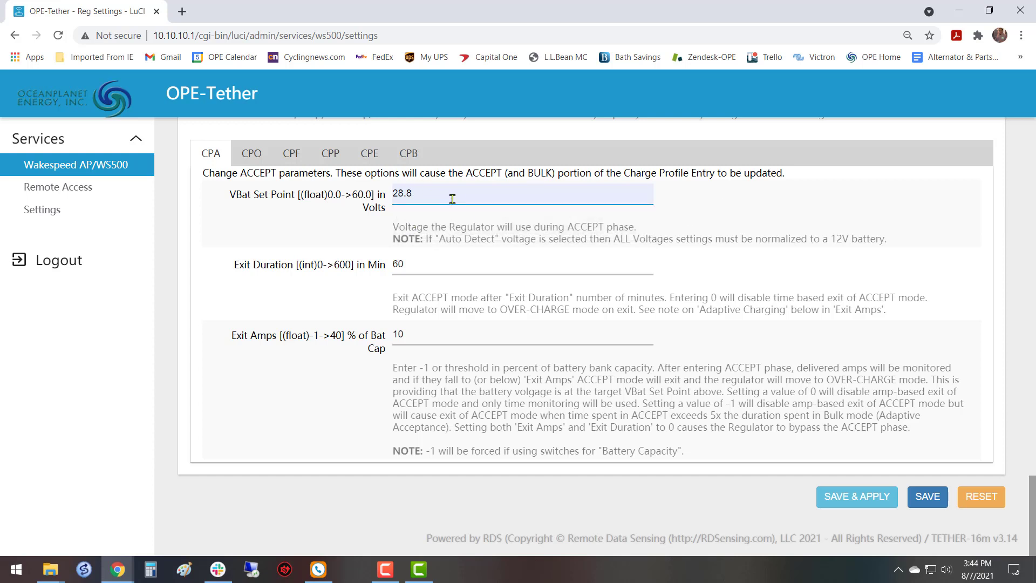
Set the ACCEPT phase's Exit Duration to 30 minutes.
{"action": "left_click", "coordinate": [434, 268]}
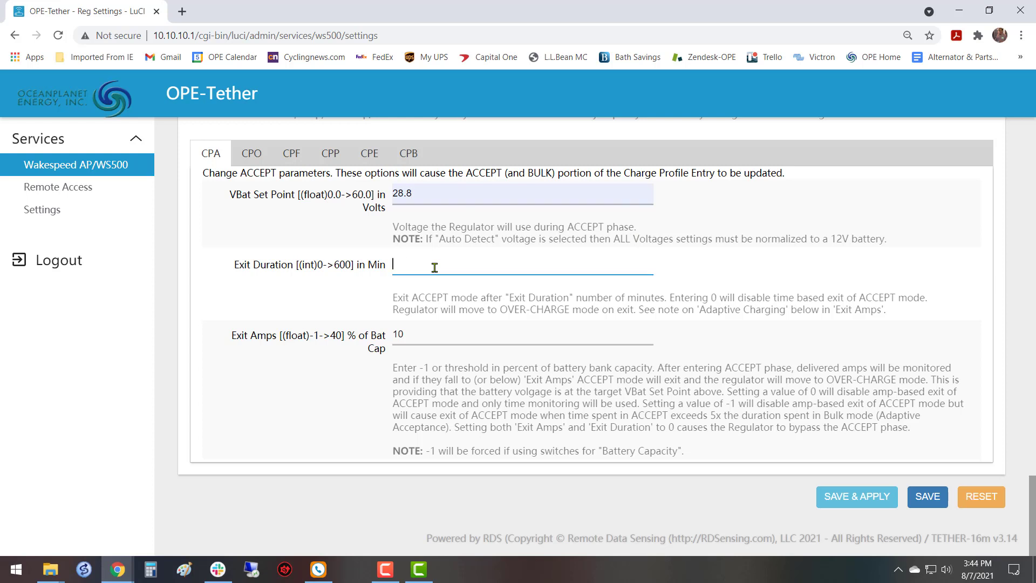
{"action": "type", "text": "30"}
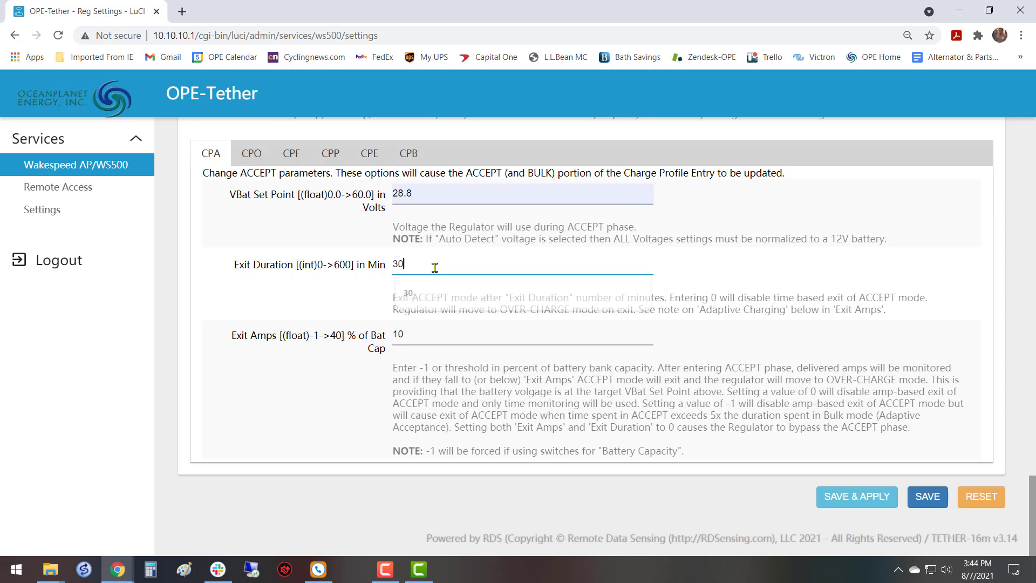
{"action": "left_click", "coordinate": [340, 285]}
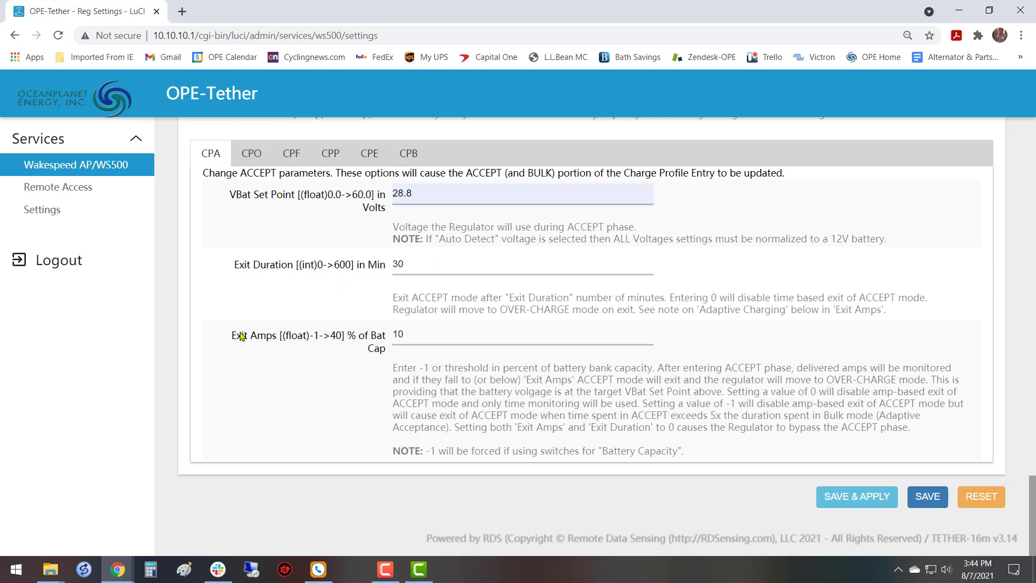
Set the ACCEPT phase's Exit Amps to 6 percent of battery capacity.
{"action": "left_click_drag", "start_coordinate": [230, 335], "coordinate": [385, 351]}
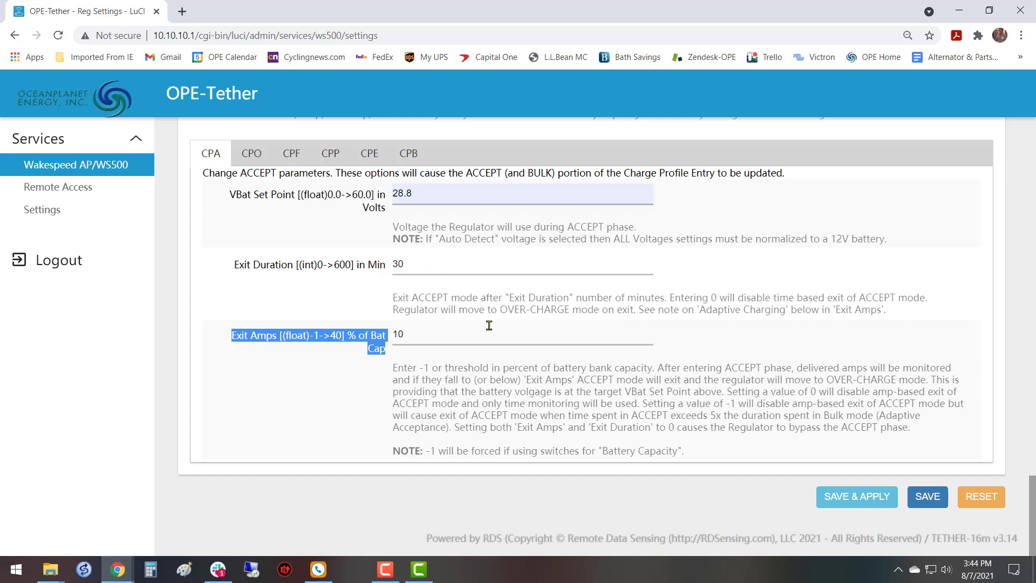
{"action": "left_click", "coordinate": [424, 340]}
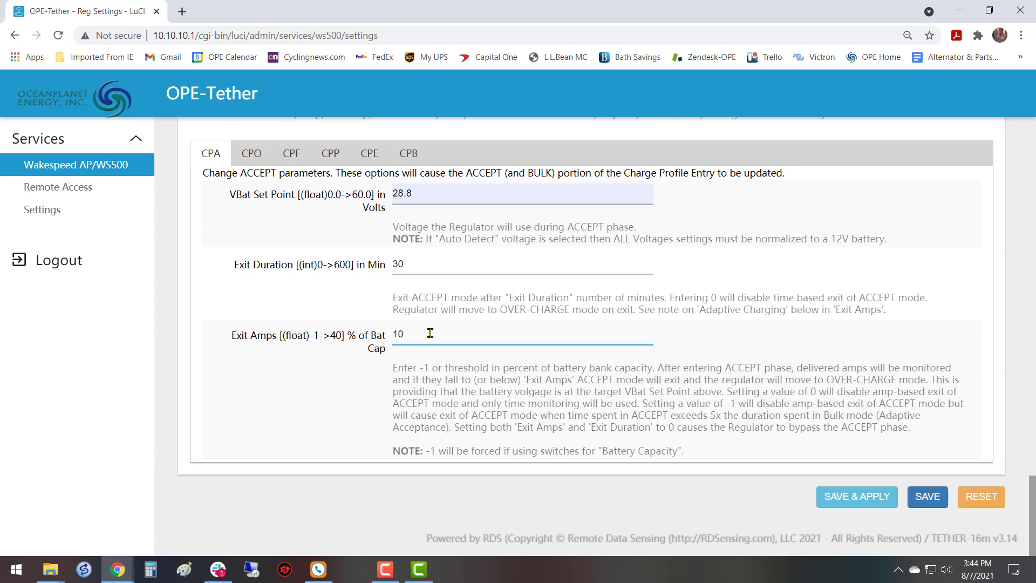
{"action": "key", "text": "BackSpace"}
{"action": "key", "text": "BackSpace"}
{"action": "left_click", "coordinate": [318, 353]}
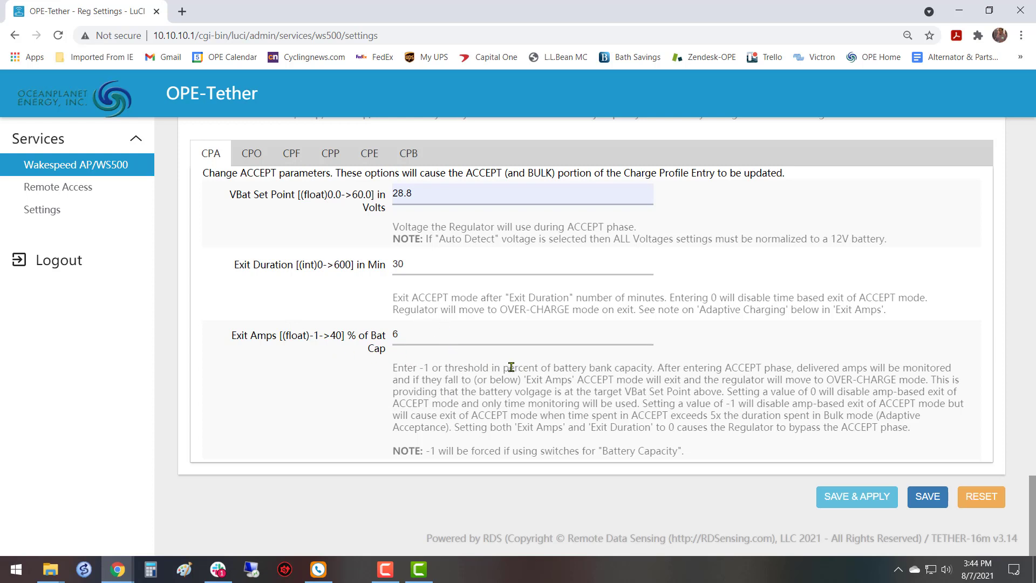
Check the ACCEPT voltage, exit amps and duration entries, and save and apply the profile settings.
{"action": "double_click", "coordinate": [431, 194]}
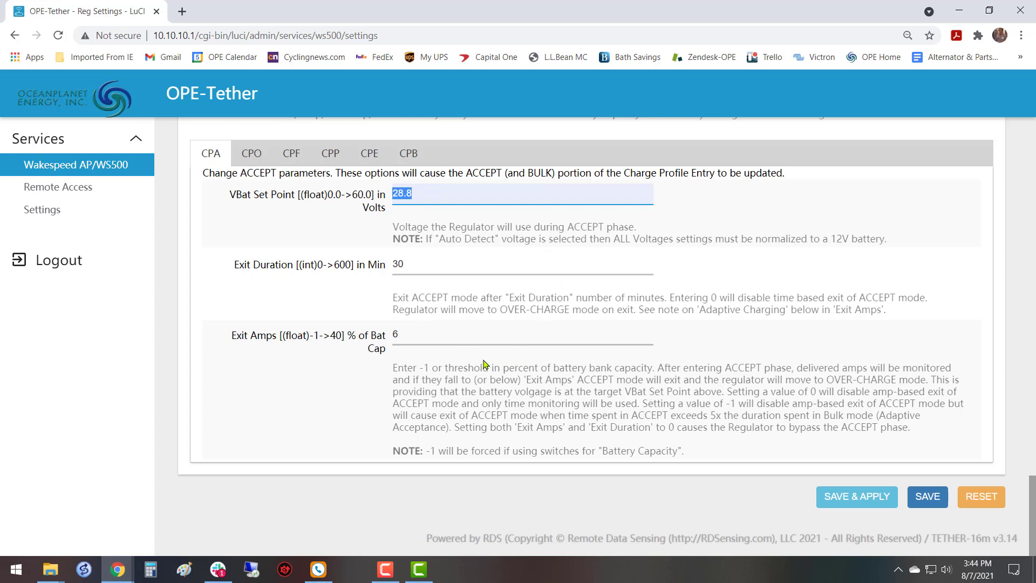
{"action": "left_click", "coordinate": [444, 334]}
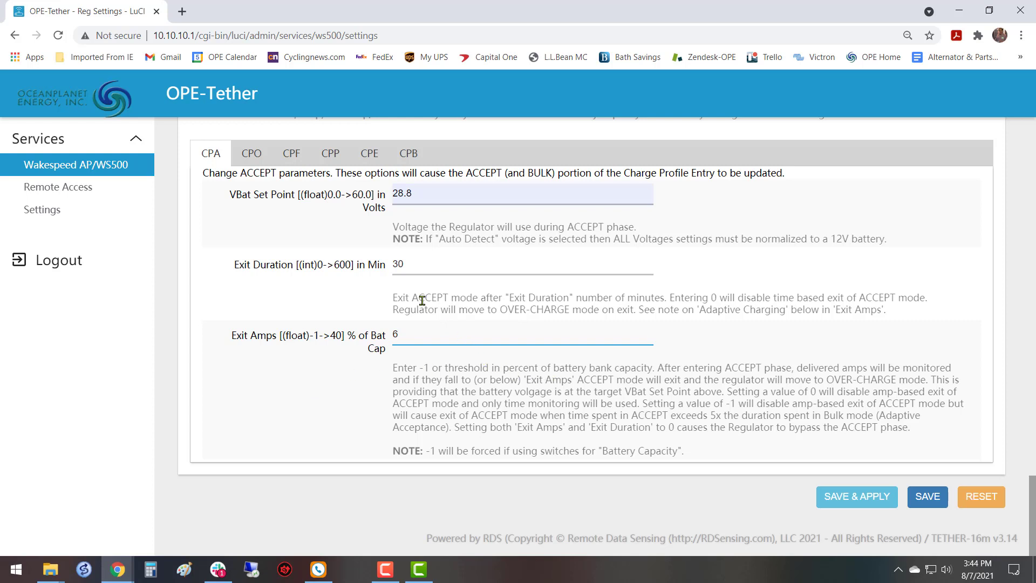
{"action": "left_click", "coordinate": [426, 264]}
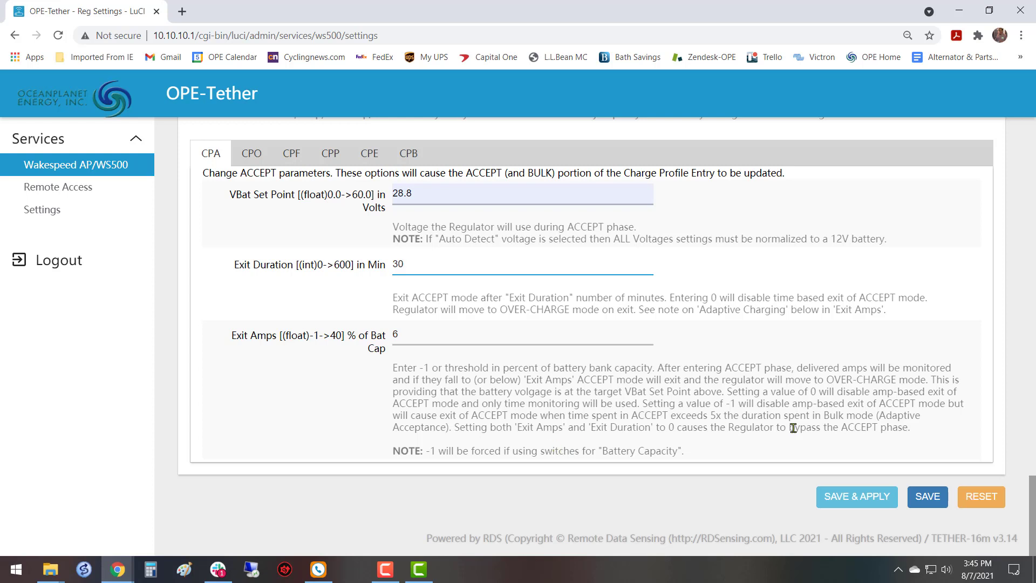
{"action": "left_click", "coordinate": [851, 491]}
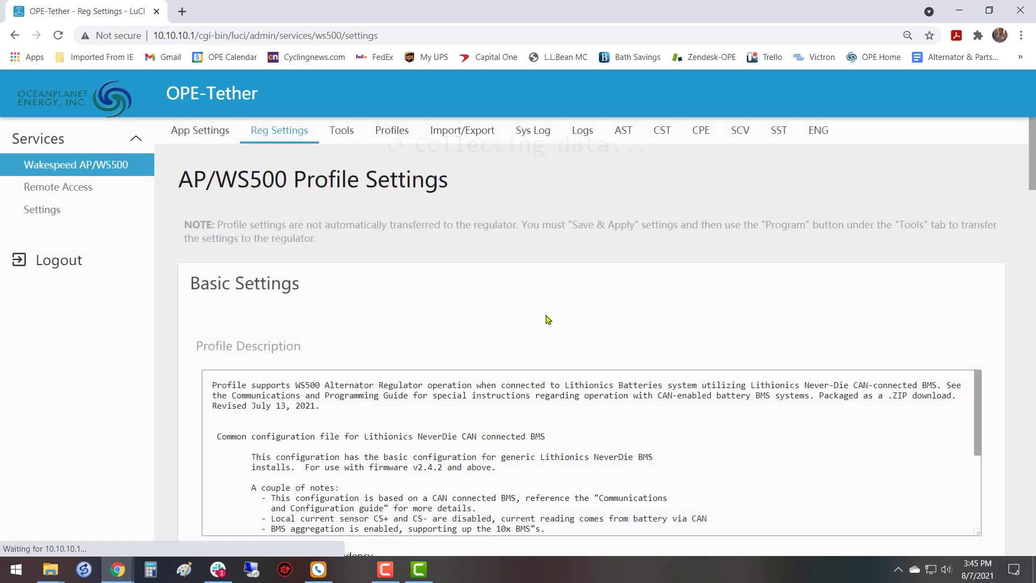
Set Limit Amps and Exit Duration to 0 in the custom charge profile's CPO OVER-CHARGE parameters.
{"action": "scroll", "coordinate": [545, 318], "scroll_direction": "down", "scroll_amount": 15}
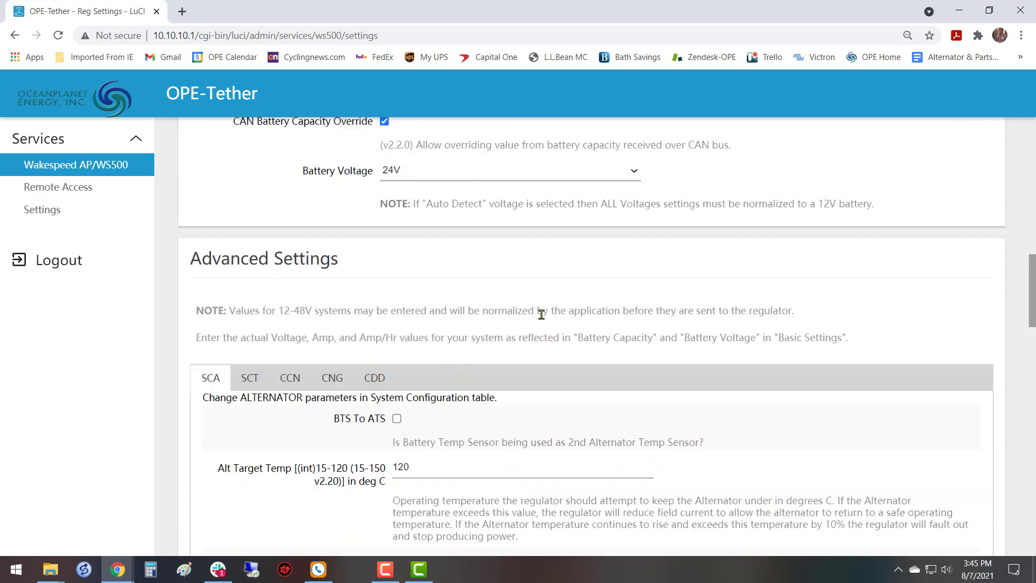
{"action": "scroll", "coordinate": [541, 315], "scroll_direction": "down", "scroll_amount": 20}
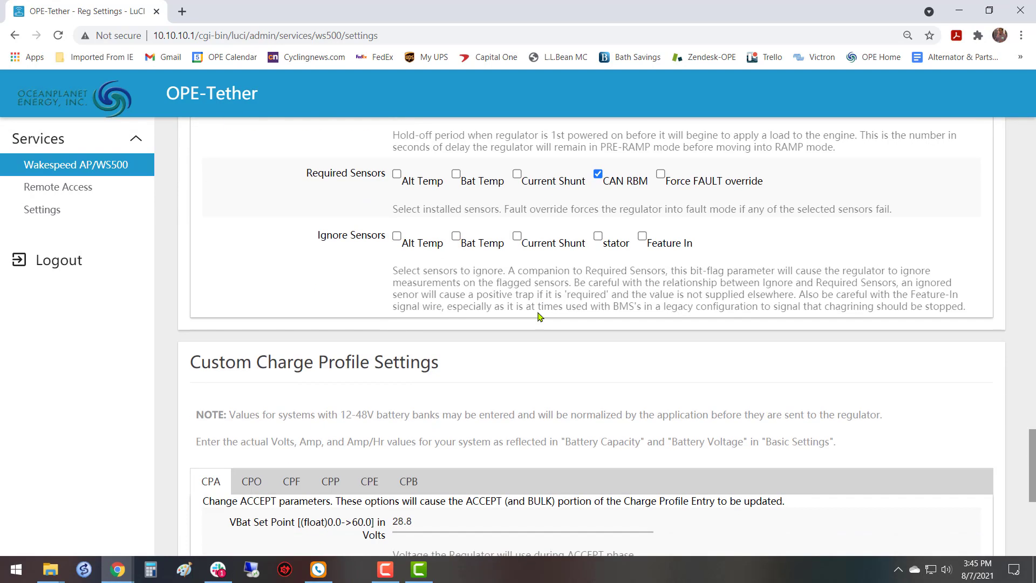
{"action": "scroll", "coordinate": [539, 315], "scroll_direction": "down", "scroll_amount": 6}
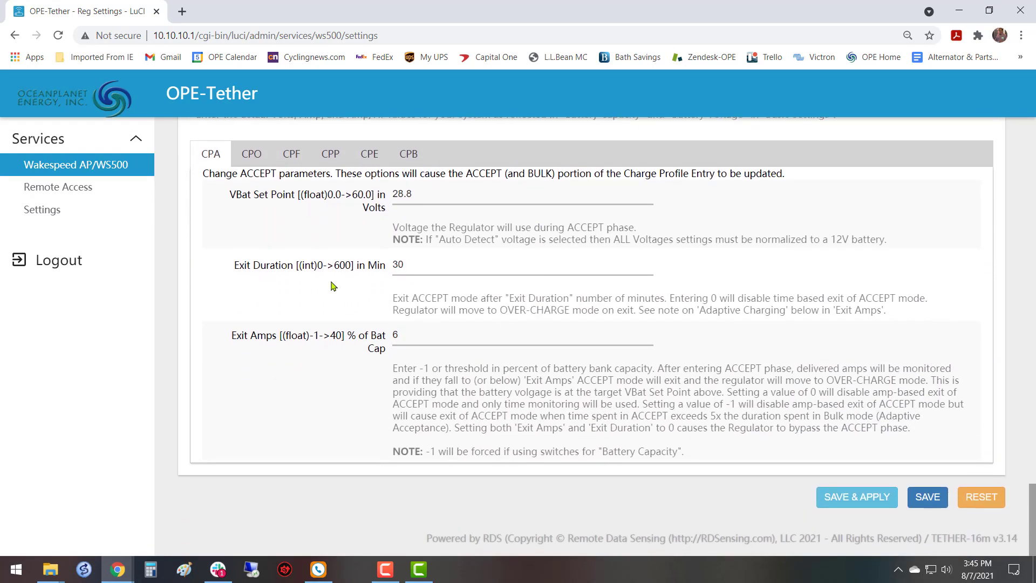
{"action": "left_click", "coordinate": [251, 156]}
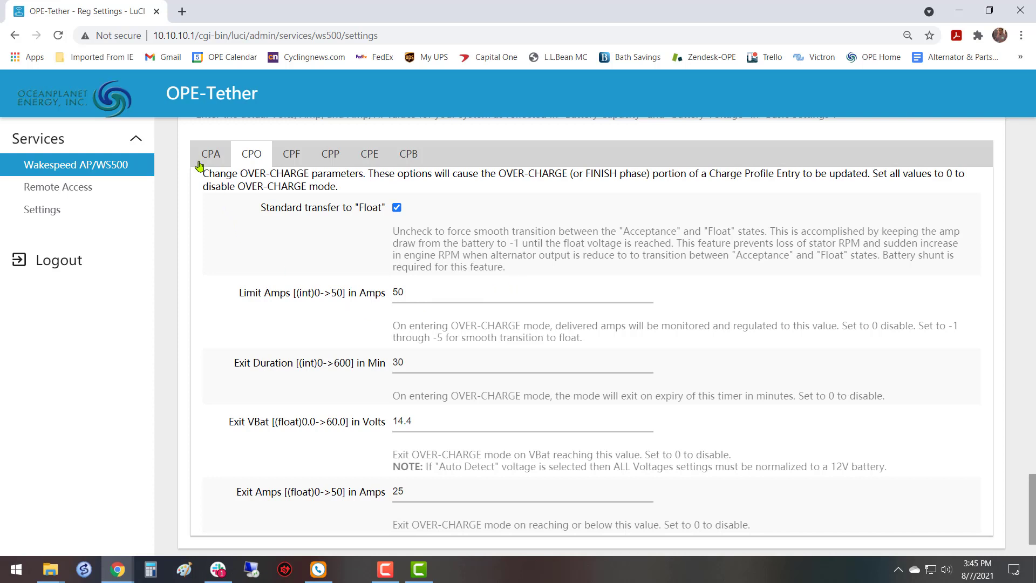
{"action": "left_click", "coordinate": [496, 286]}
{"action": "key", "text": "BackSpace"}
{"action": "key", "text": "BackSpace"}
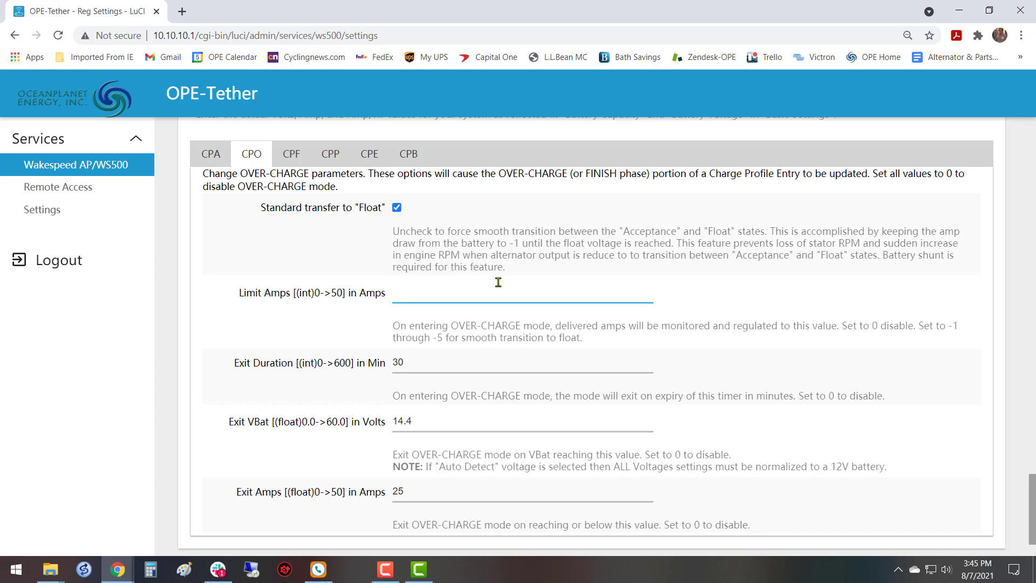
{"action": "left_click", "coordinate": [452, 363]}
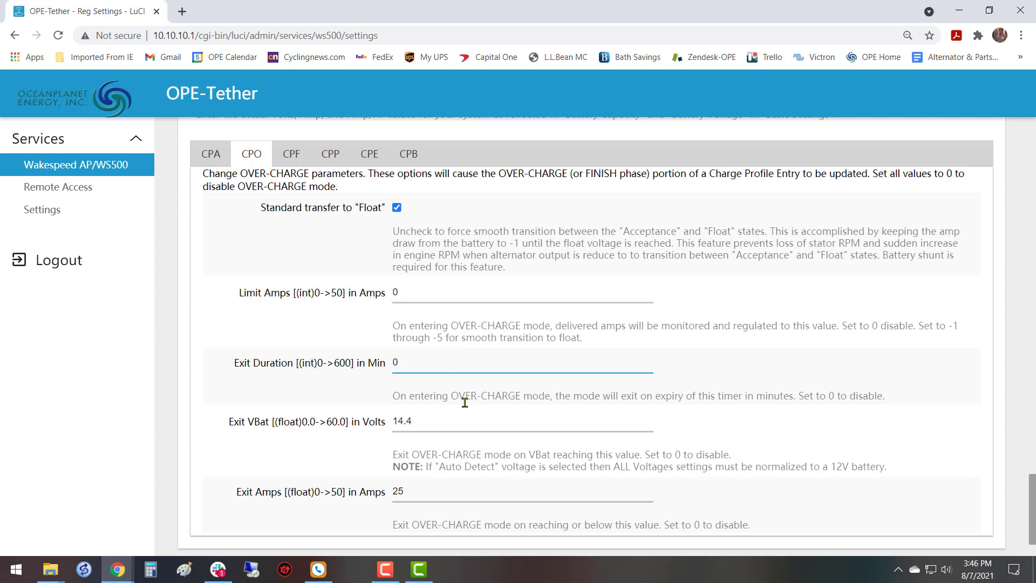
Set Exit VBat and Exit Amps to 0 in the custom charge profile's OVER-CHARGE parameters.
{"action": "left_click", "coordinate": [463, 423]}
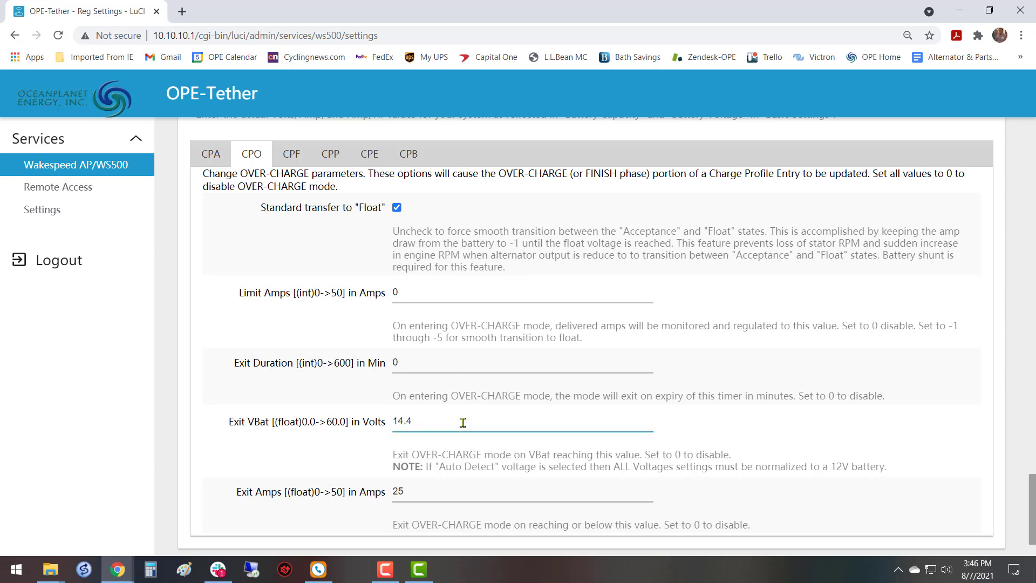
{"action": "key", "text": "BackSpace"}
{"action": "key", "text": "BackSpace"}
{"action": "key", "text": "BackSpace"}
{"action": "scroll", "coordinate": [704, 409], "scroll_direction": "down", "scroll_amount": 2}
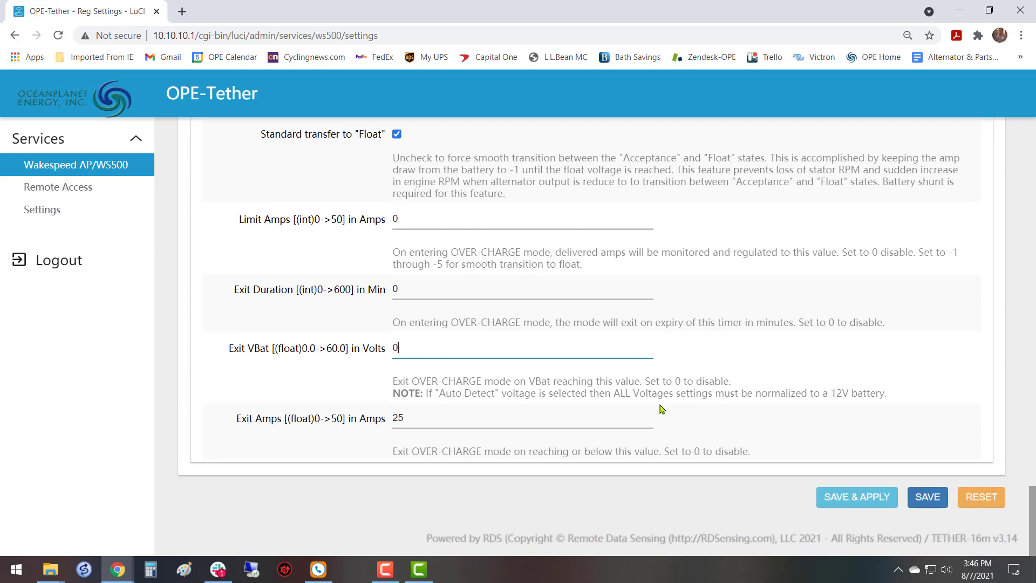
{"action": "left_click", "coordinate": [494, 411]}
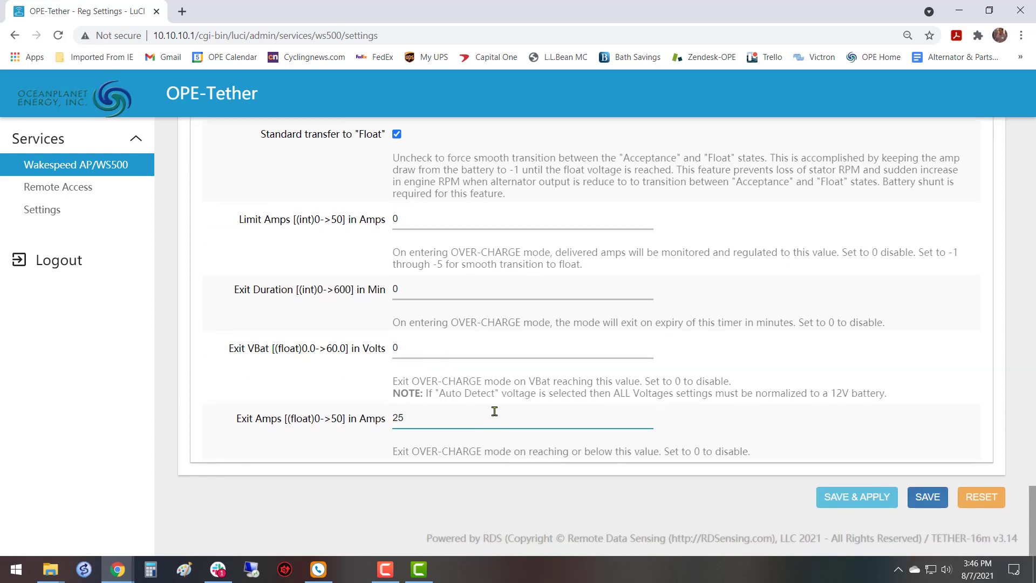
{"action": "key", "text": "BackSpace"}
{"action": "key", "text": "BackSpace"}
{"action": "type", "text": "0"}
Examine the "Standard transfer to Float" option and its description, and compare the ACCEPT and FLOAT voltage set points.
{"action": "scroll", "coordinate": [545, 318], "scroll_direction": "up", "scroll_amount": 3}
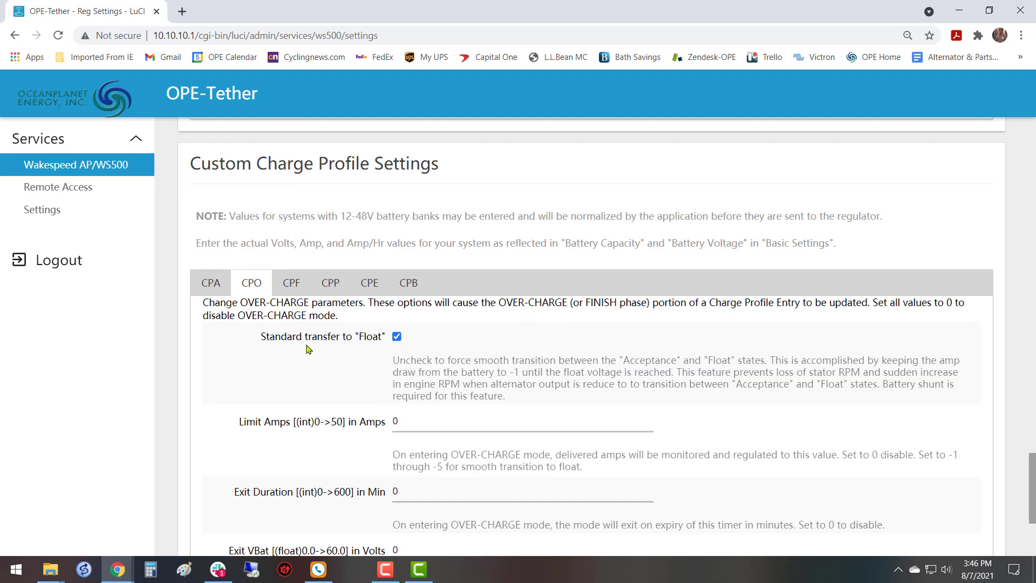
{"action": "left_click_drag", "start_coordinate": [261, 339], "coordinate": [386, 344]}
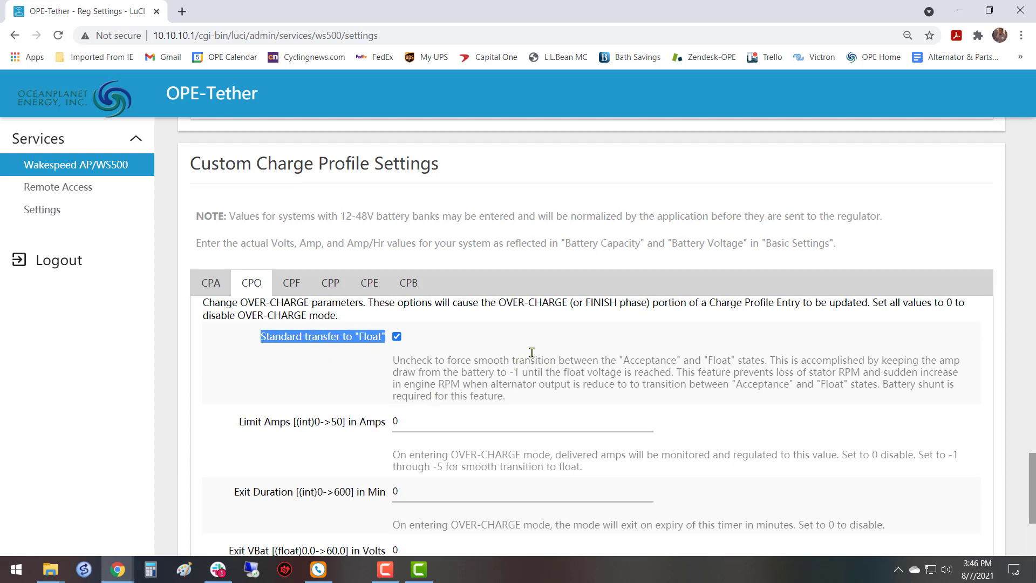
{"action": "left_click", "coordinate": [209, 294]}
{"action": "scroll", "coordinate": [377, 324], "scroll_direction": "down", "scroll_amount": 1}
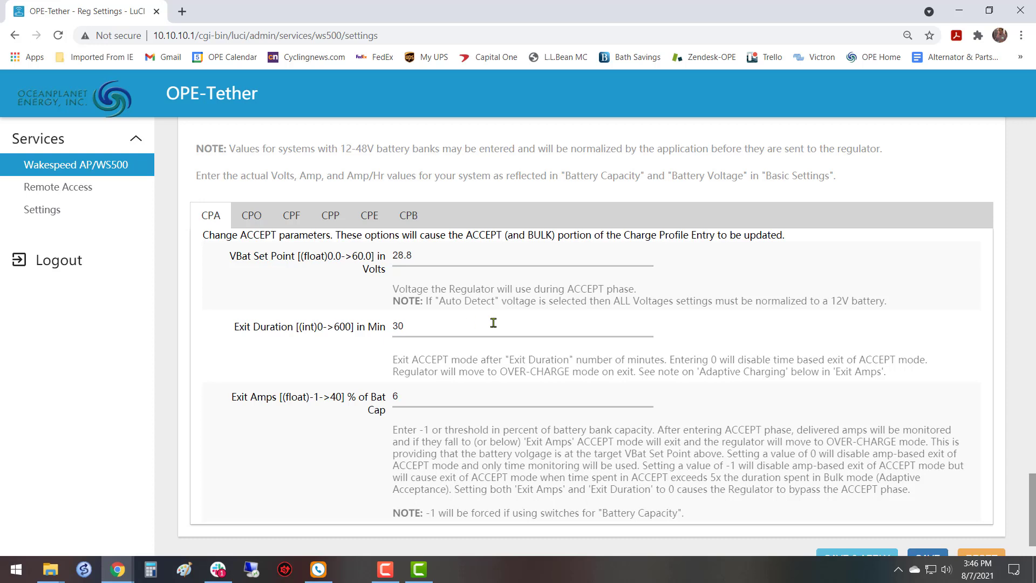
{"action": "left_click", "coordinate": [290, 218]}
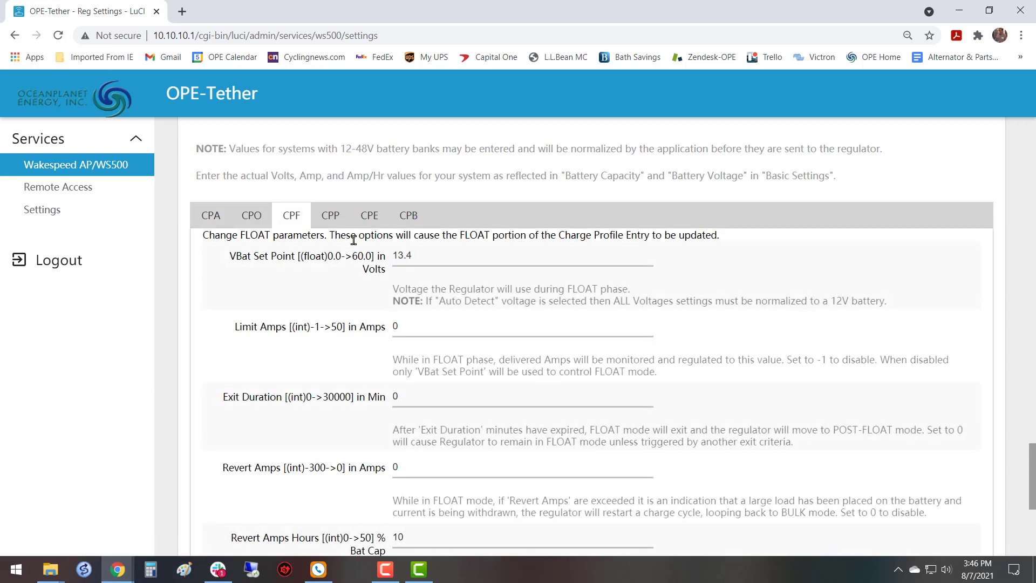
{"action": "double_click", "coordinate": [422, 256]}
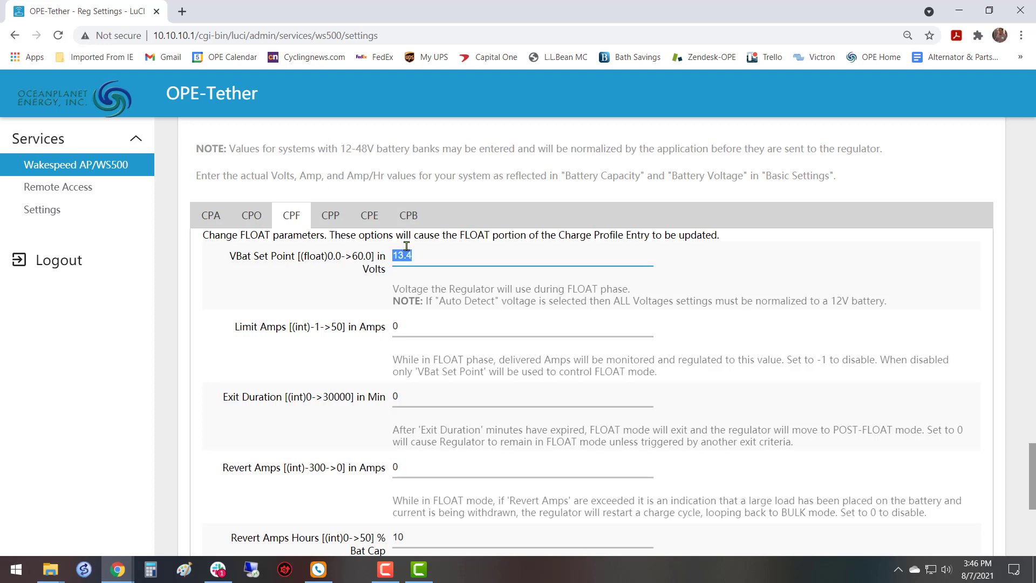
{"action": "left_click", "coordinate": [251, 216]}
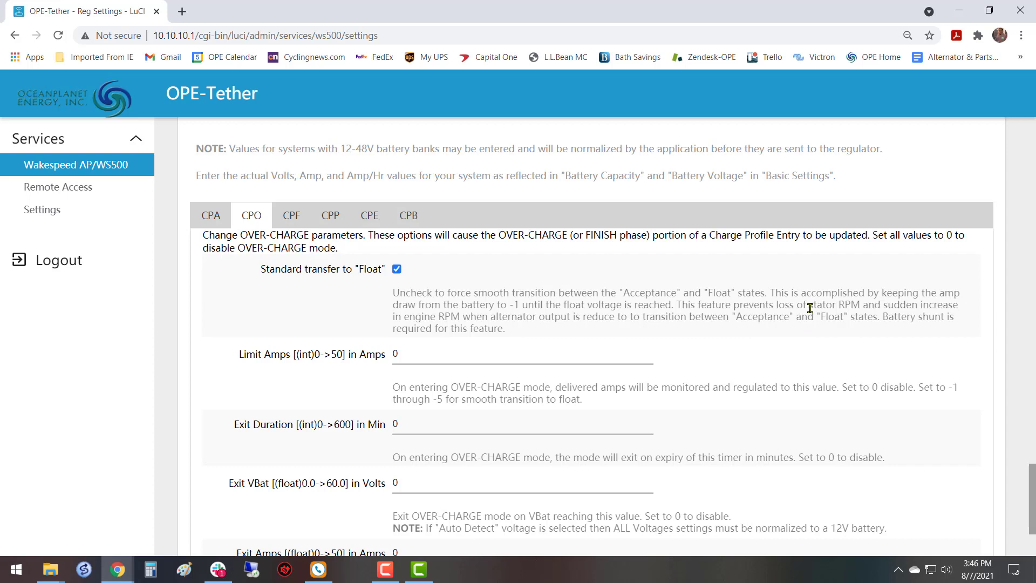
{"action": "left_click_drag", "start_coordinate": [810, 308], "coordinate": [865, 306]}
{"action": "left_click", "coordinate": [616, 294]}
Set the FLOAT phase's VBat Set Point to 27.0 volts in the CPF parameters.
{"action": "left_click", "coordinate": [293, 222]}
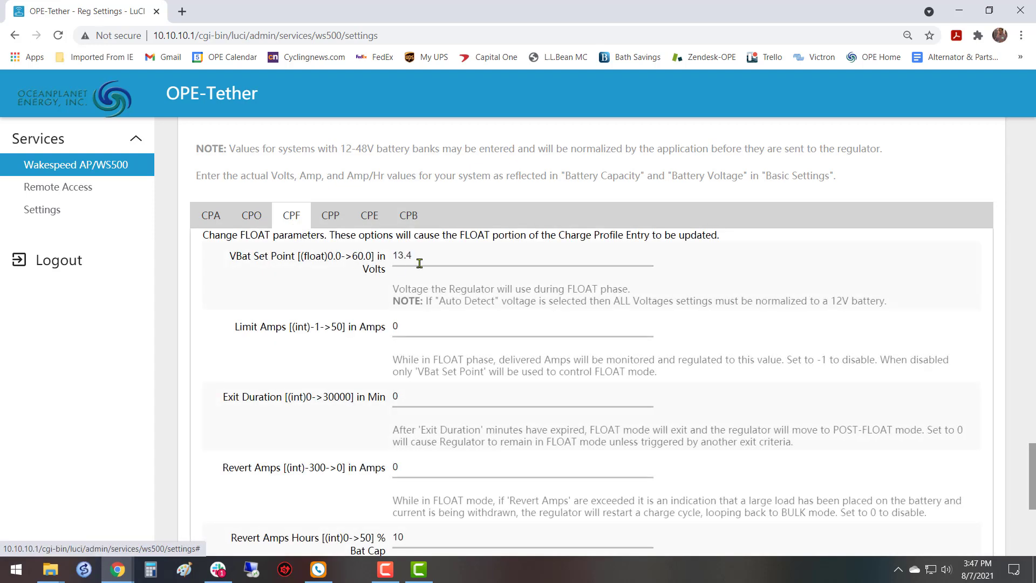
{"action": "left_click_drag", "start_coordinate": [463, 255], "coordinate": [358, 264]}
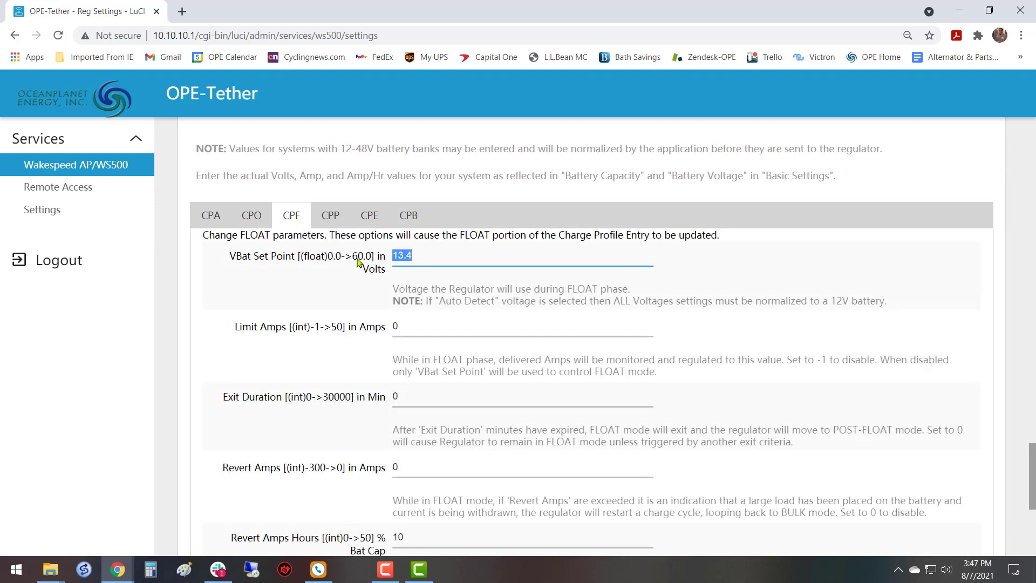
{"action": "type", "text": "27."}
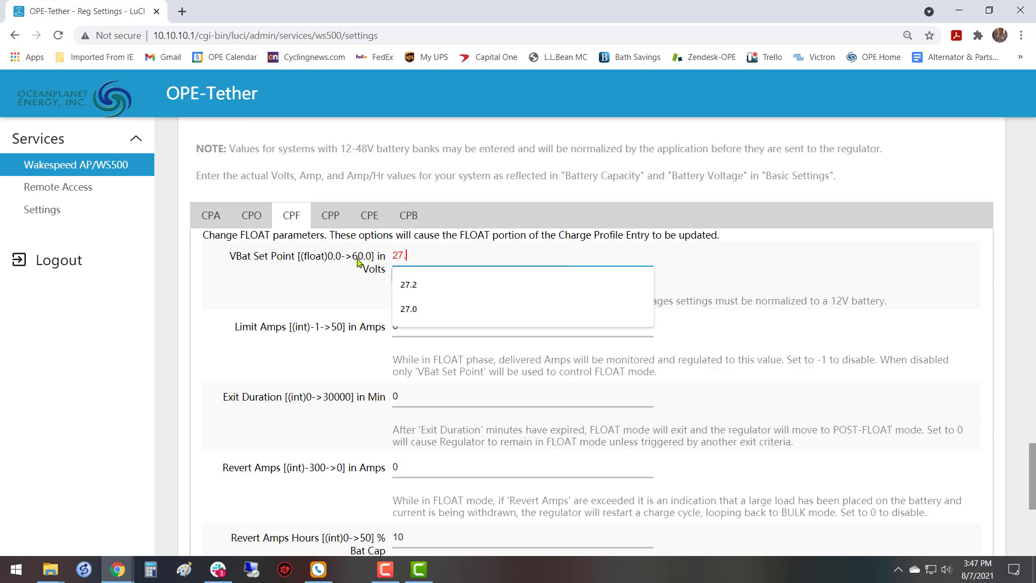
{"action": "type", "text": "0"}
{"action": "key", "text": "Tab"}
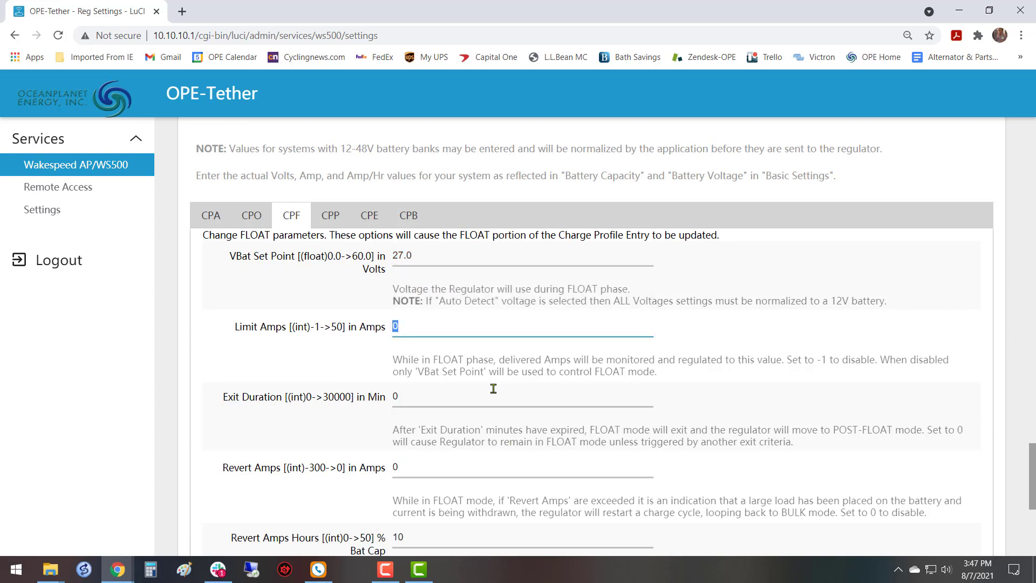
Set the FLOAT phase's Limit Amps to -1 and check the note about VBat Set Point controlling FLOAT mode.
{"action": "scroll", "coordinate": [493, 388], "scroll_direction": "down", "scroll_amount": 2}
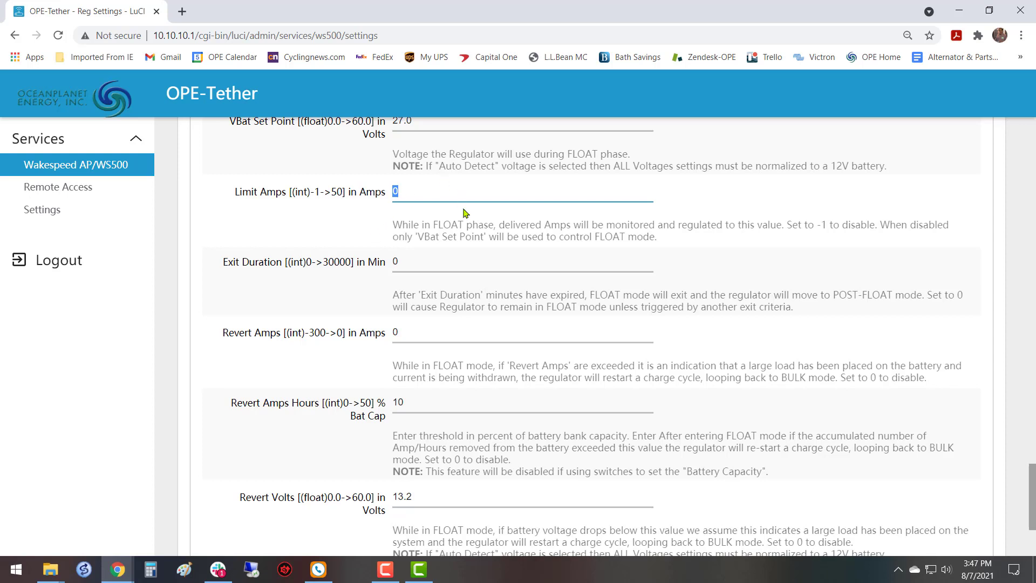
{"action": "type", "text": "-1"}
{"action": "left_click", "coordinate": [317, 222]}
{"action": "left_click_drag", "start_coordinate": [417, 237], "coordinate": [671, 244]}
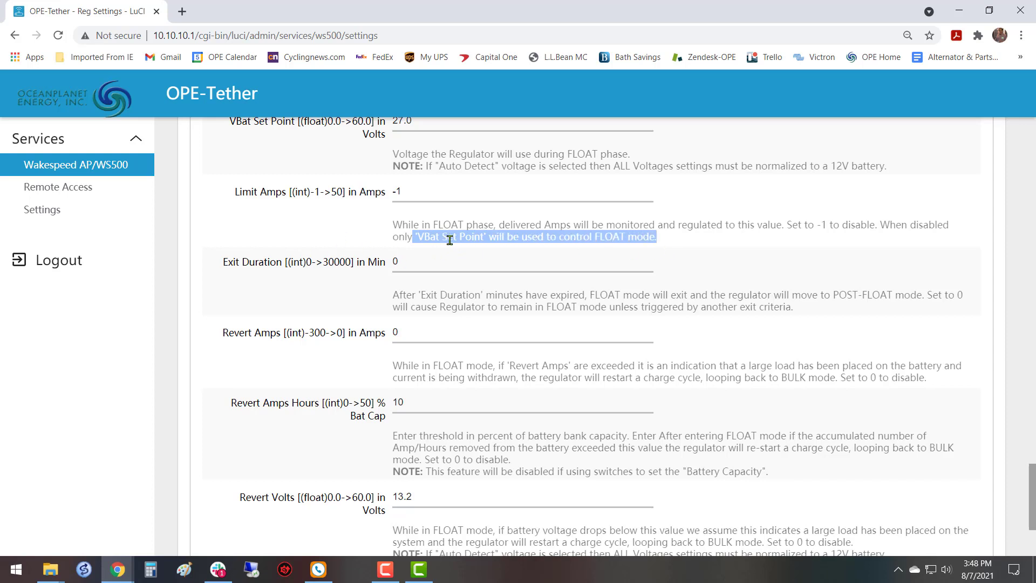
{"action": "left_click", "coordinate": [389, 232]}
{"action": "scroll", "coordinate": [422, 217], "scroll_direction": "up", "scroll_amount": 1}
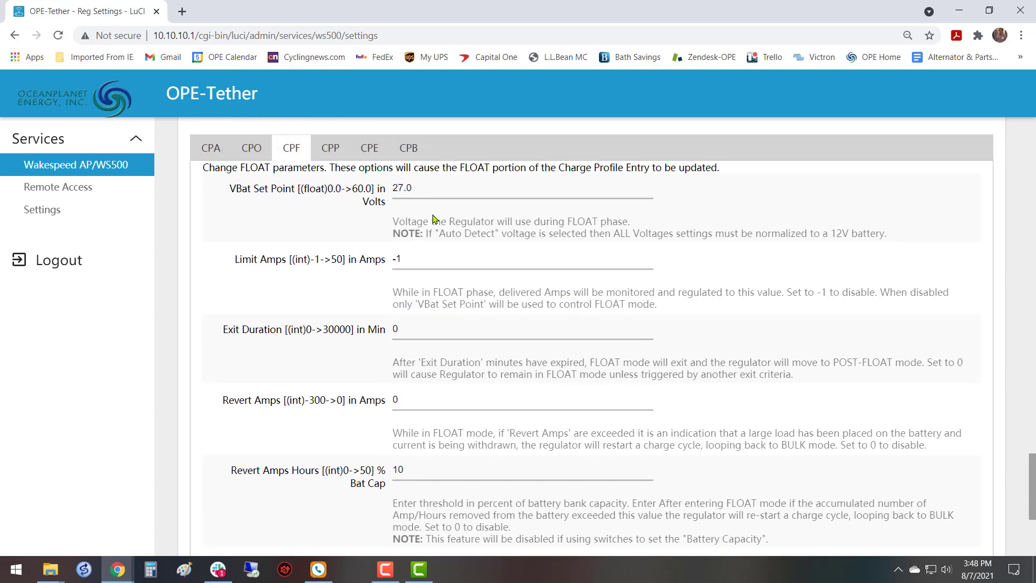
{"action": "scroll", "coordinate": [423, 216], "scroll_direction": "down", "scroll_amount": 2}
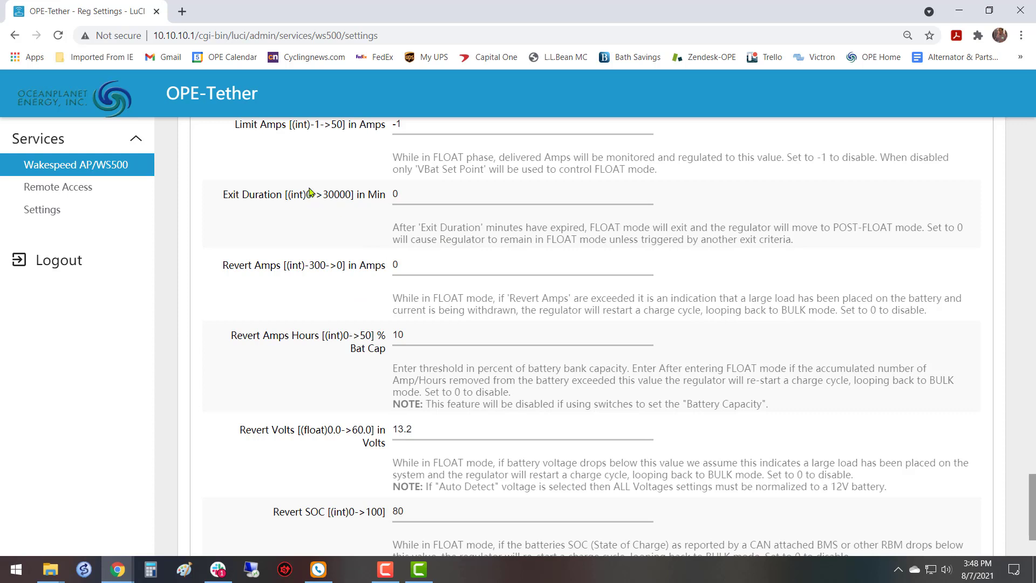
Check the FLOAT Exit Duration and Revert Amps entries, and set Revert Amps Hours to 80 percent of battery capacity.
{"action": "left_click", "coordinate": [425, 194]}
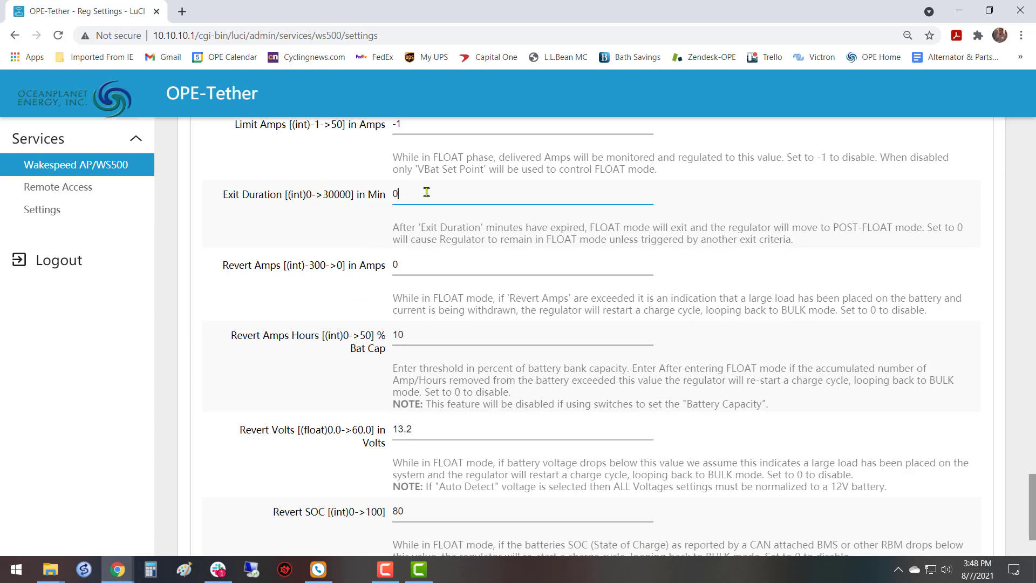
{"action": "left_click", "coordinate": [433, 261]}
{"action": "scroll", "coordinate": [427, 354], "scroll_direction": "down", "scroll_amount": 1}
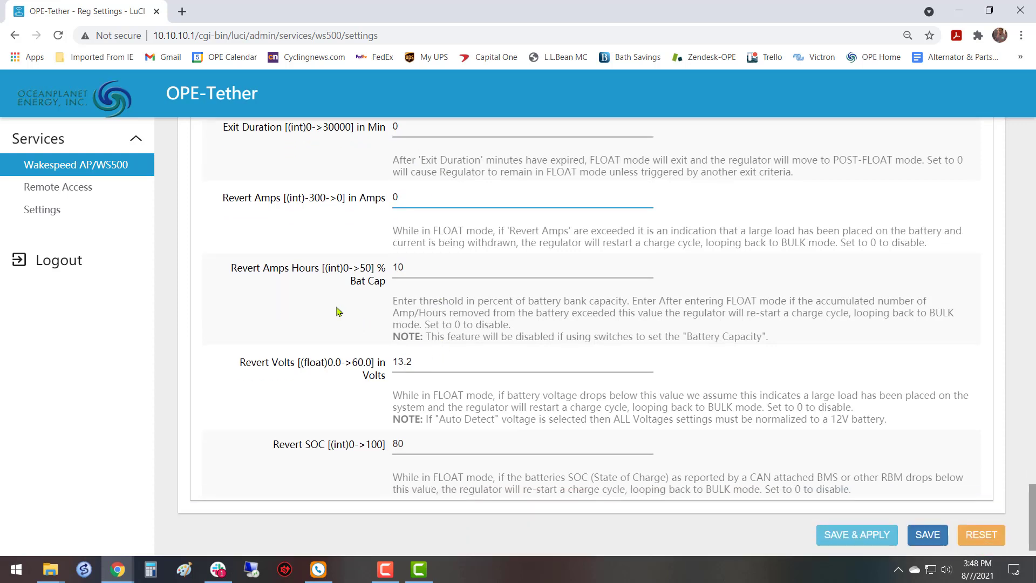
{"action": "left_click", "coordinate": [447, 269]}
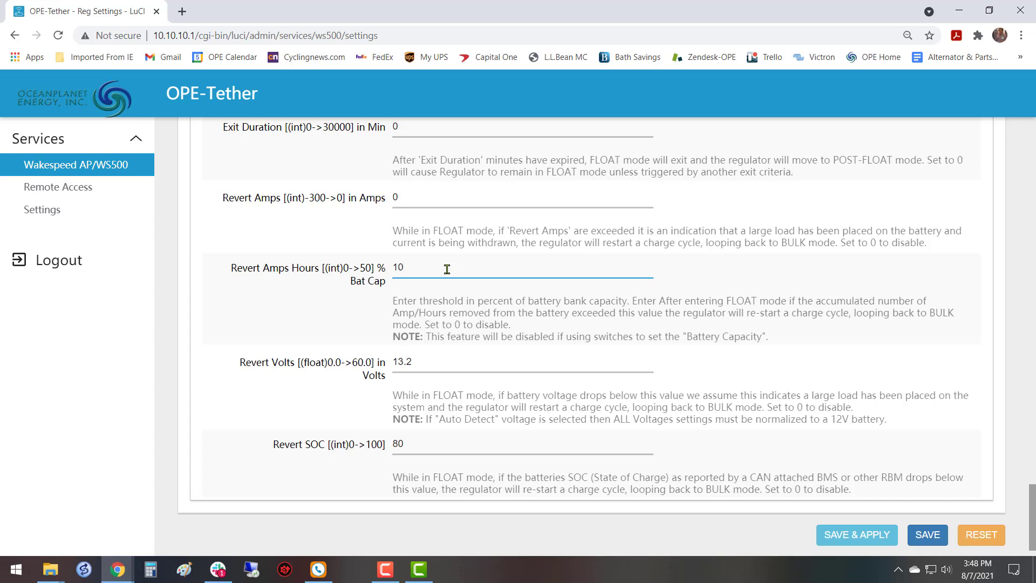
{"action": "key", "text": "BackSpace"}
{"action": "key", "text": "BackSpace"}
Set the FLOAT phase's Revert Volts to 26.5 volts.
{"action": "left_click_drag", "start_coordinate": [462, 363], "coordinate": [391, 368]}
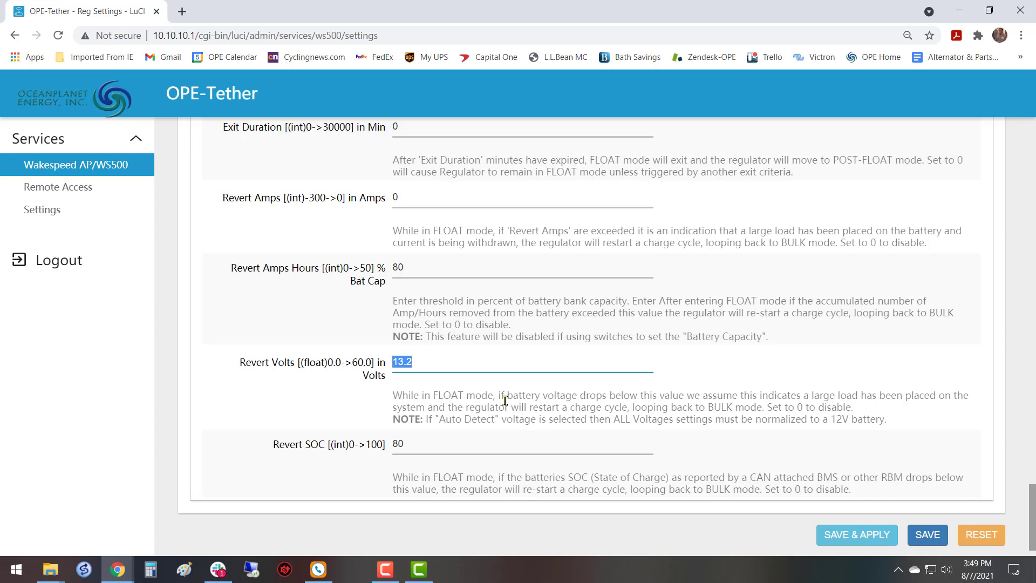
{"action": "type", "text": "26"}
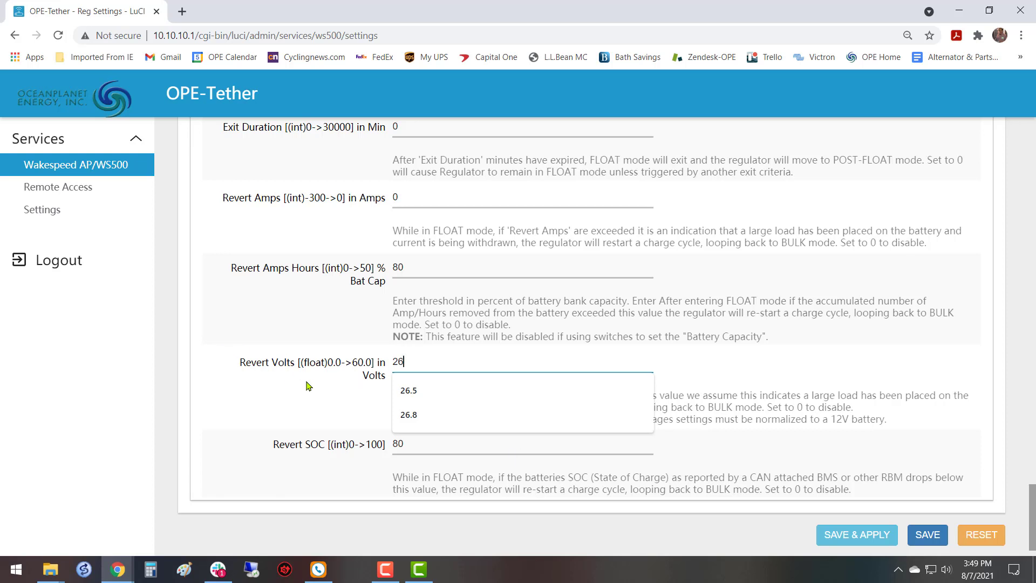
{"action": "left_click", "coordinate": [427, 394]}
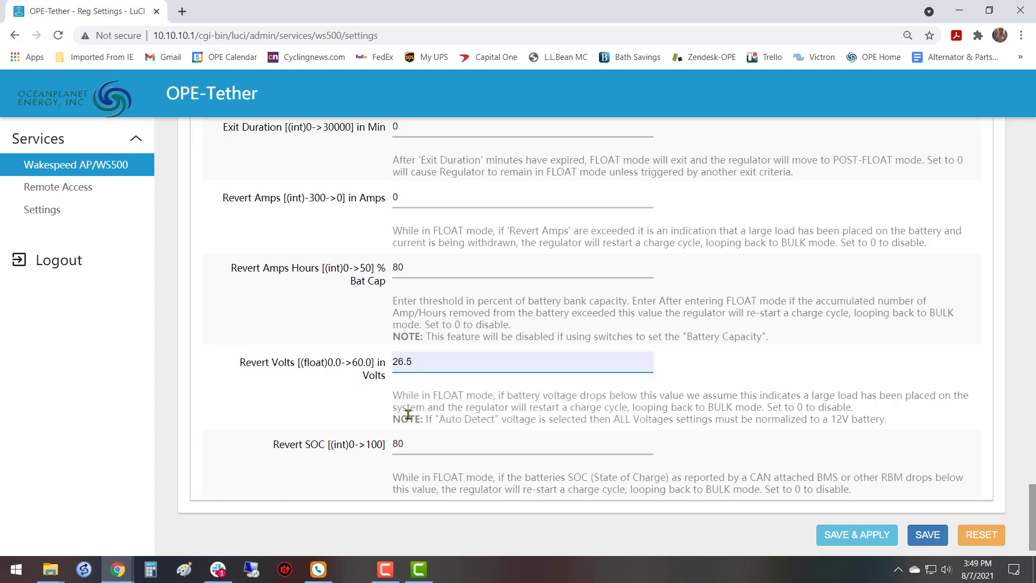
{"action": "scroll", "coordinate": [527, 380], "scroll_direction": "down", "scroll_amount": 1}
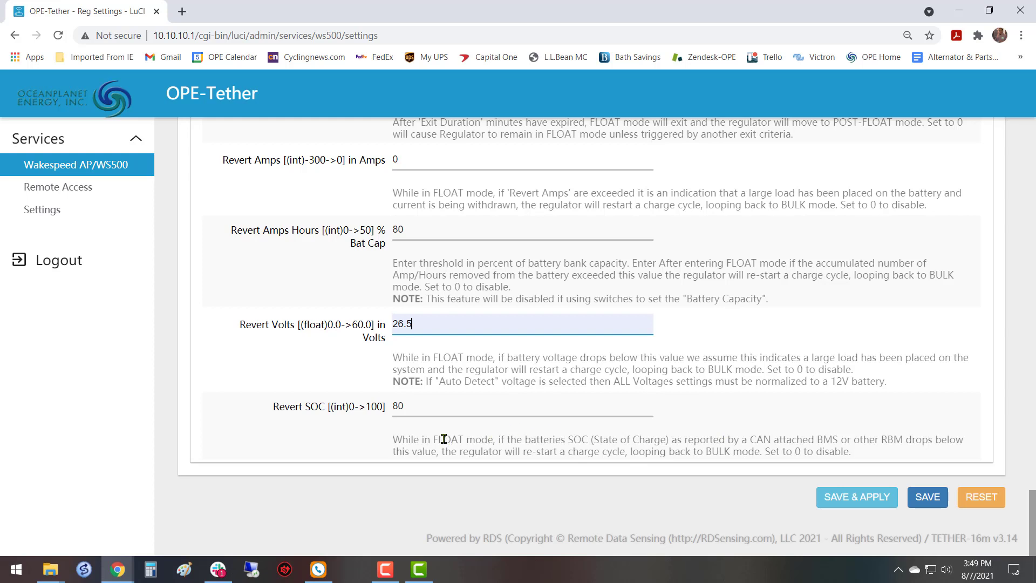
Disable the FLOAT phase's Revert Amps Hours threshold by setting it to 0.
{"action": "left_click", "coordinate": [454, 236]}
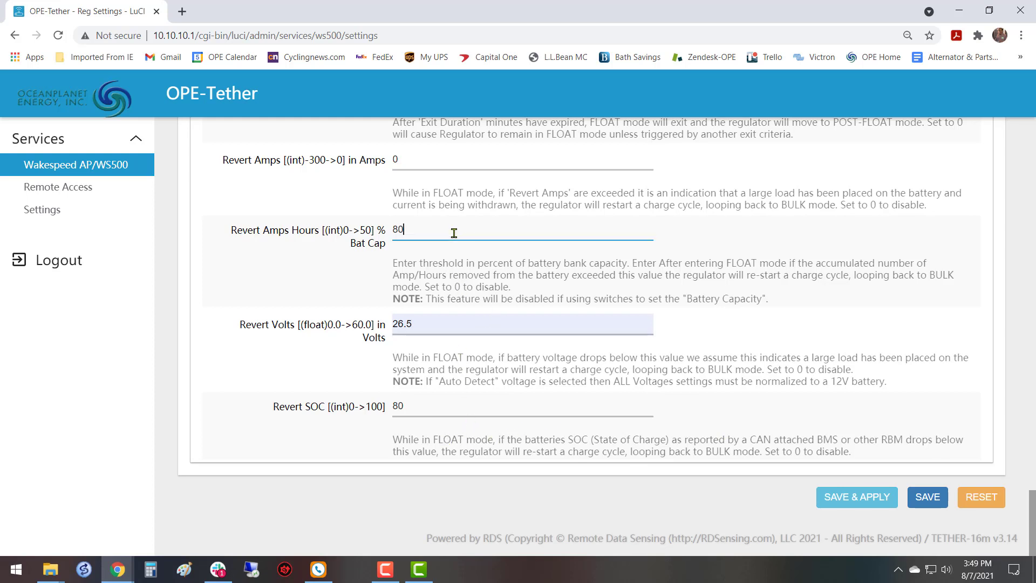
{"action": "left_click", "coordinate": [431, 403]}
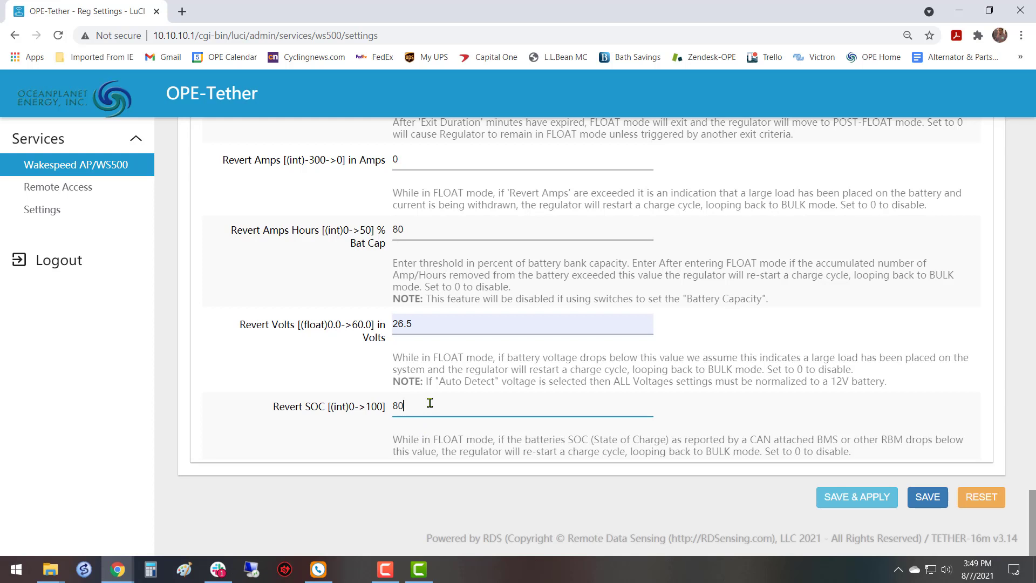
{"action": "double_click", "coordinate": [423, 227]}
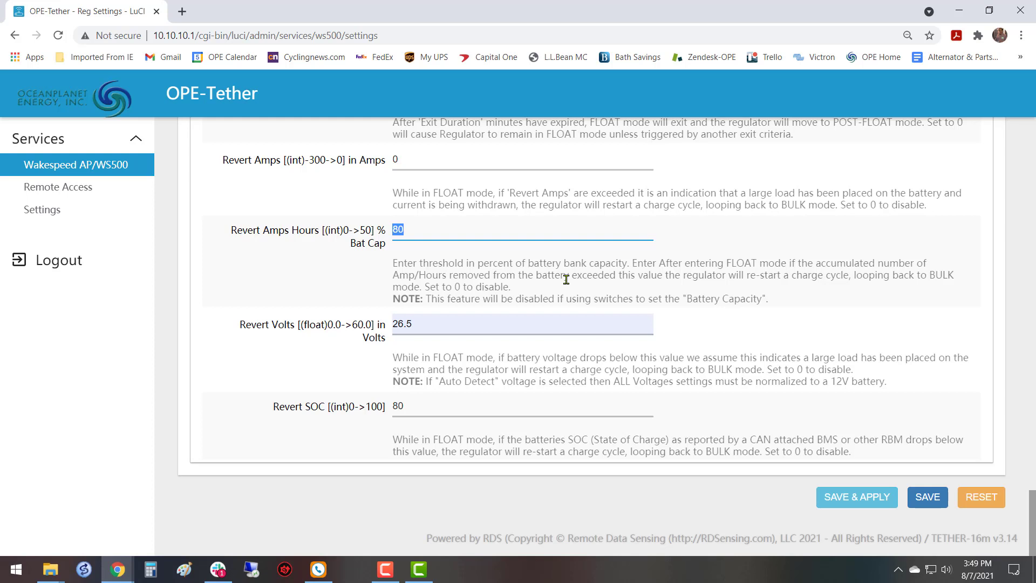
{"action": "type", "text": "0"}
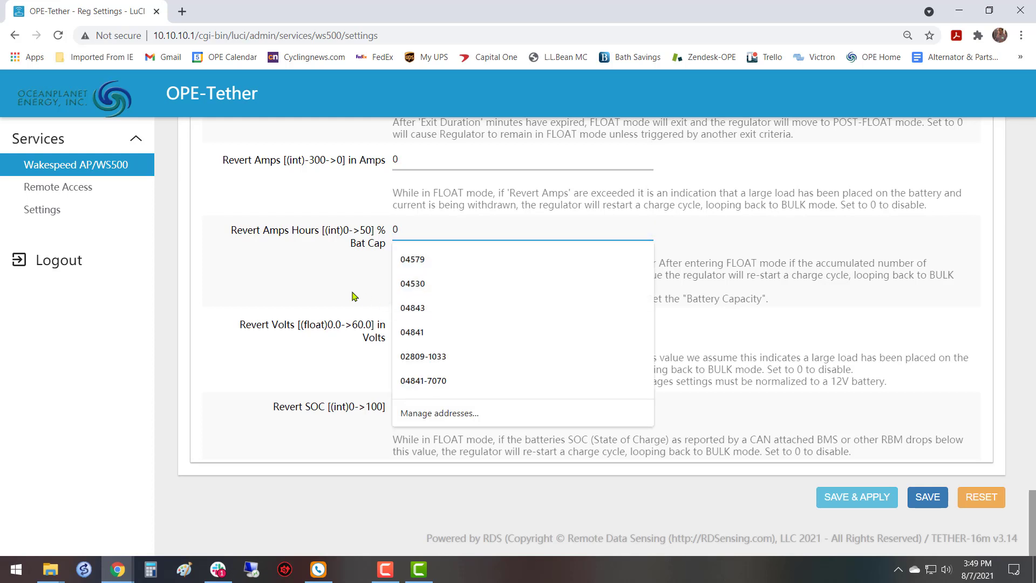
Check the Revert Volts entry, and save and apply the FLOAT settings to the profile.
{"action": "double_click", "coordinate": [430, 333]}
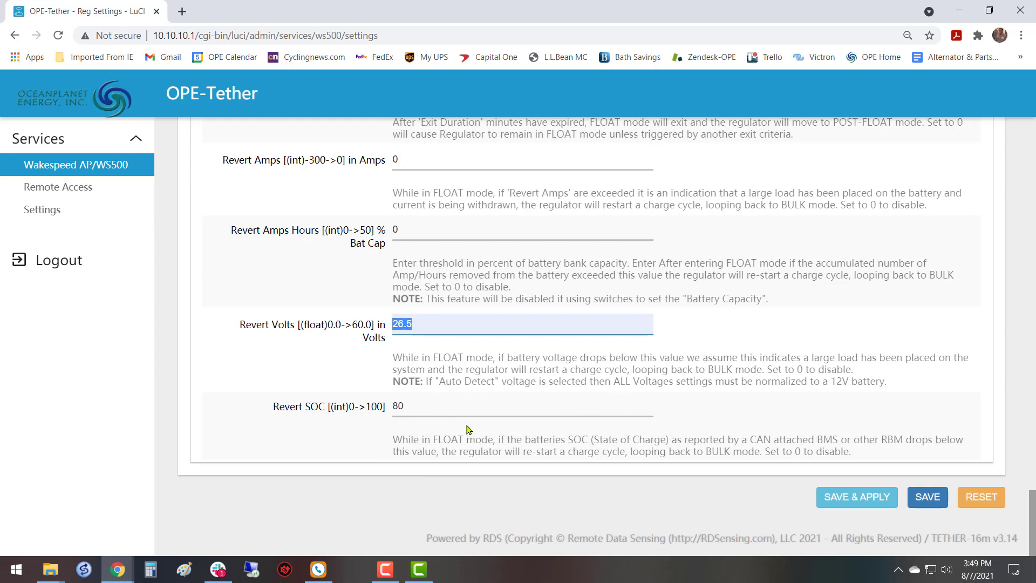
{"action": "left_click", "coordinate": [639, 324]}
{"action": "left_click", "coordinate": [854, 489]}
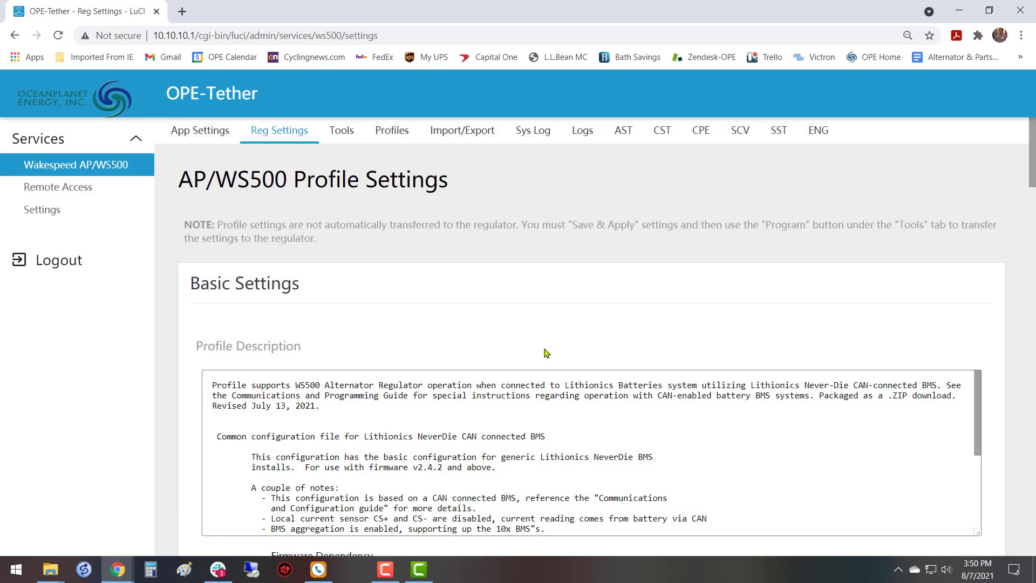
Return to Custom Charge Profile Settings and review the applied FLOAT parameters.
{"action": "scroll", "coordinate": [546, 353], "scroll_direction": "down", "scroll_amount": 15}
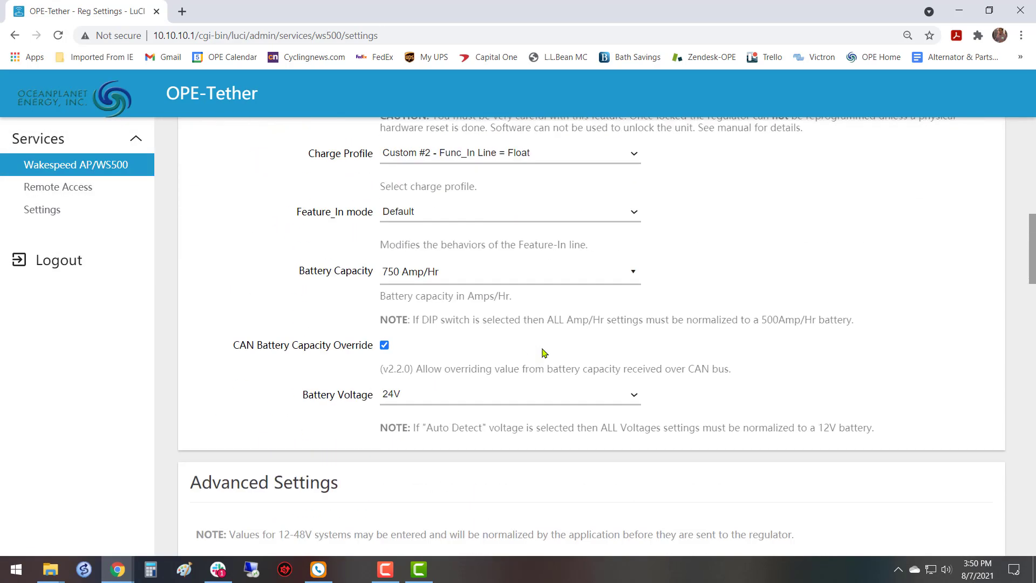
{"action": "scroll", "coordinate": [544, 353], "scroll_direction": "down", "scroll_amount": 7}
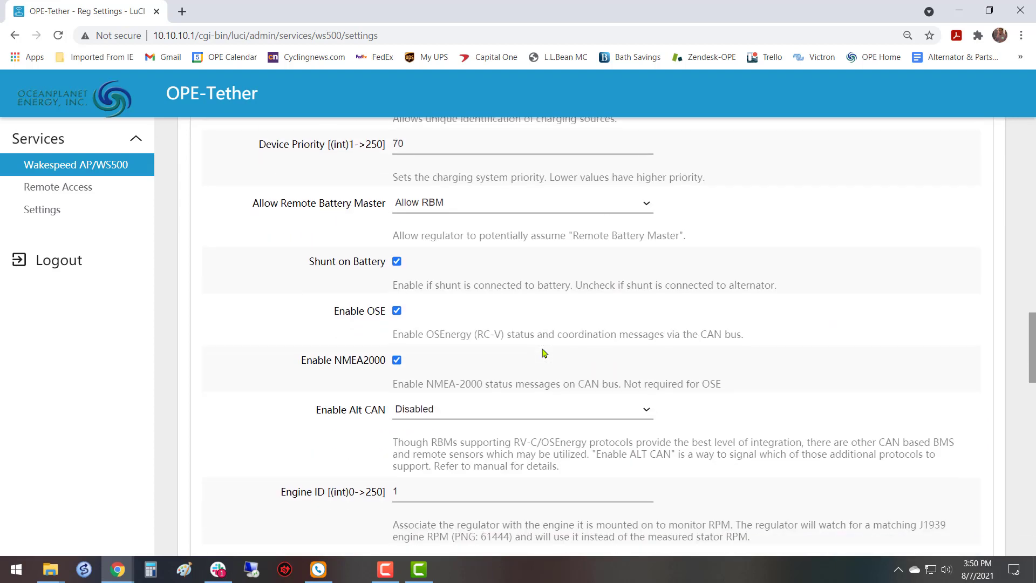
{"action": "scroll", "coordinate": [543, 353], "scroll_direction": "down", "scroll_amount": 8}
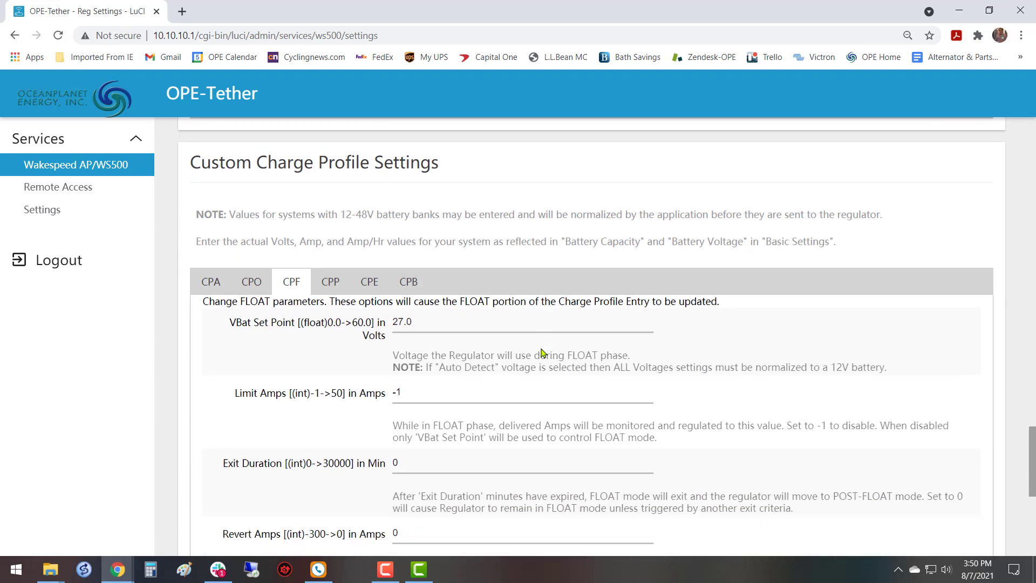
{"action": "scroll", "coordinate": [543, 353], "scroll_direction": "down", "scroll_amount": 5}
{"action": "scroll", "coordinate": [543, 351], "scroll_direction": "up", "scroll_amount": 4}
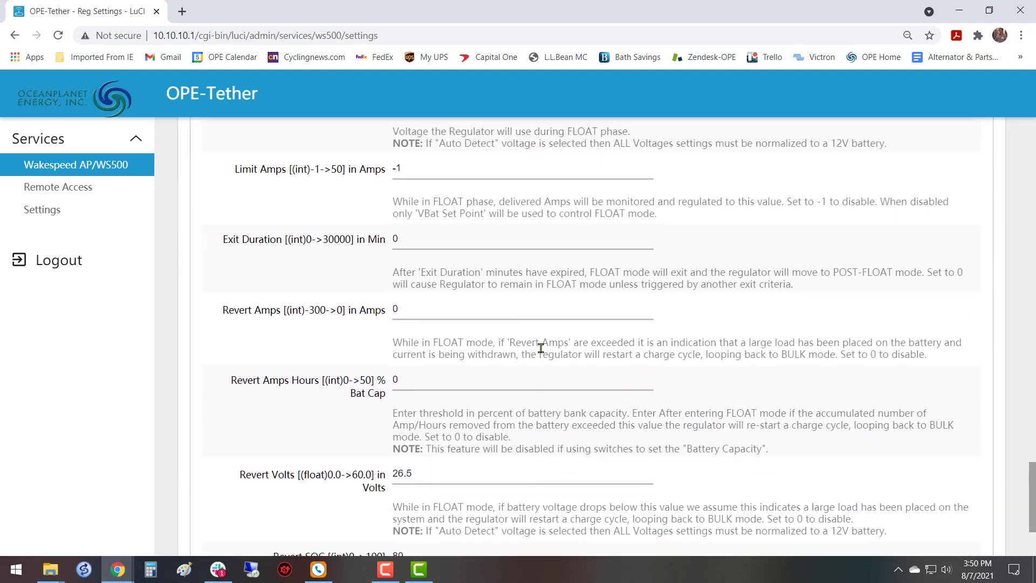
{"action": "scroll", "coordinate": [541, 348], "scroll_direction": "up", "scroll_amount": 2}
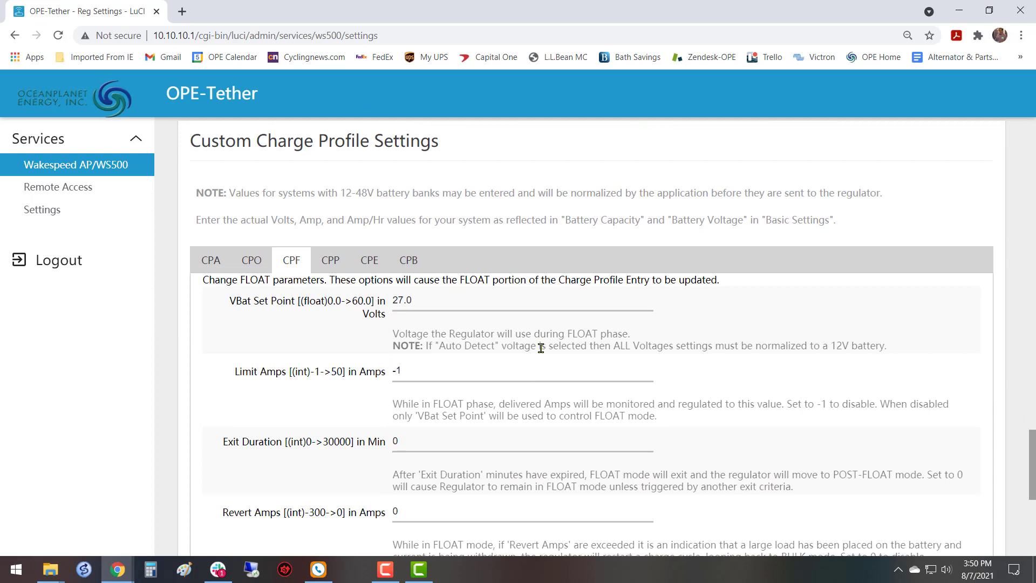
Review the POST-FLOAT phase parameters in the custom charge profile, from Exit Duration to VBat Set Point.
{"action": "left_click", "coordinate": [338, 269]}
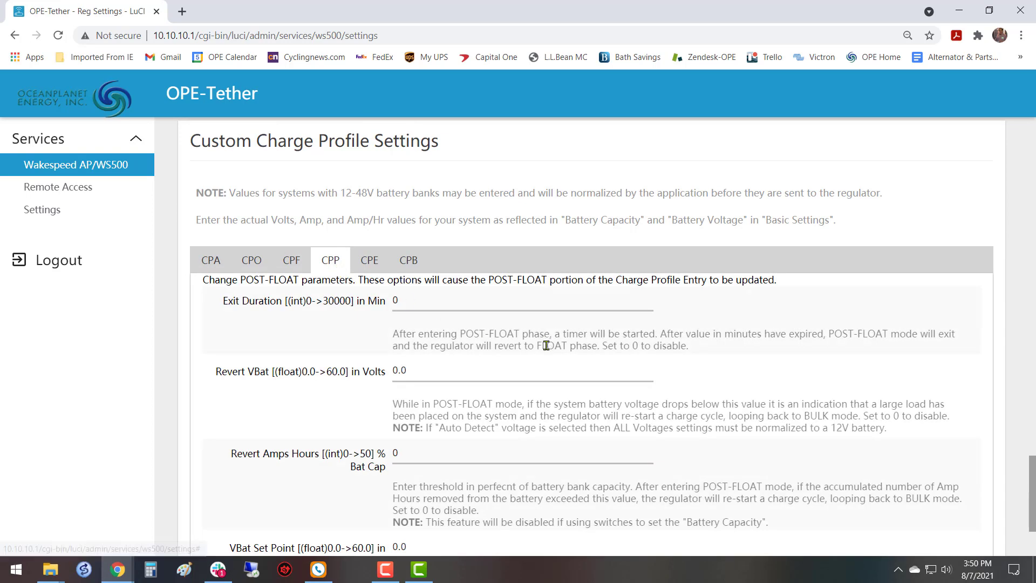
{"action": "scroll", "coordinate": [542, 350], "scroll_direction": "down", "scroll_amount": 3}
{"action": "scroll", "coordinate": [542, 348], "scroll_direction": "up", "scroll_amount": 2}
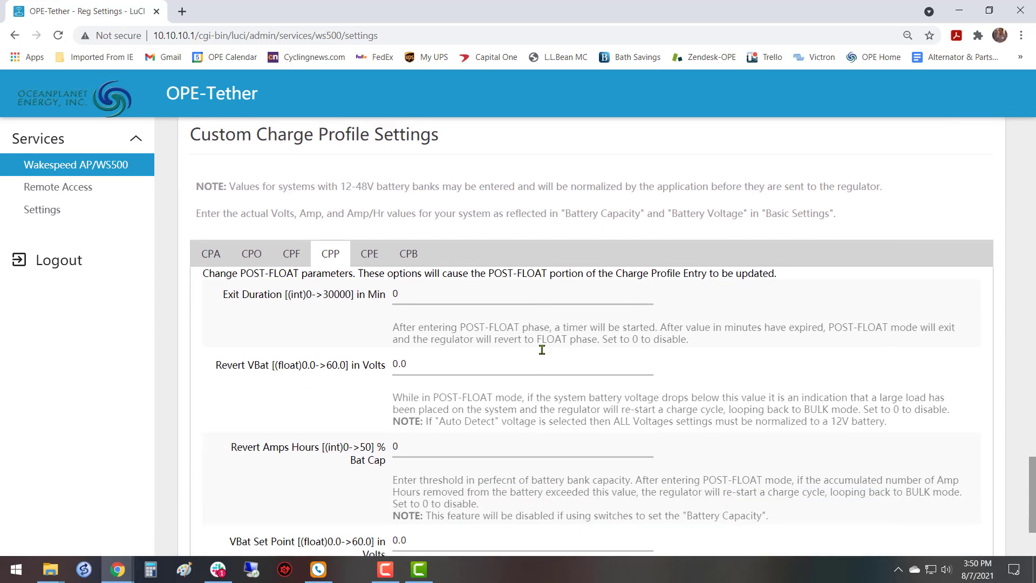
{"action": "scroll", "coordinate": [532, 351], "scroll_direction": "down", "scroll_amount": 2}
{"action": "scroll", "coordinate": [386, 388], "scroll_direction": "up", "scroll_amount": 3}
Review the EQUALIZE phase parameters, rechecking the POST-FLOAT ones for comparison.
{"action": "left_click", "coordinate": [363, 262]}
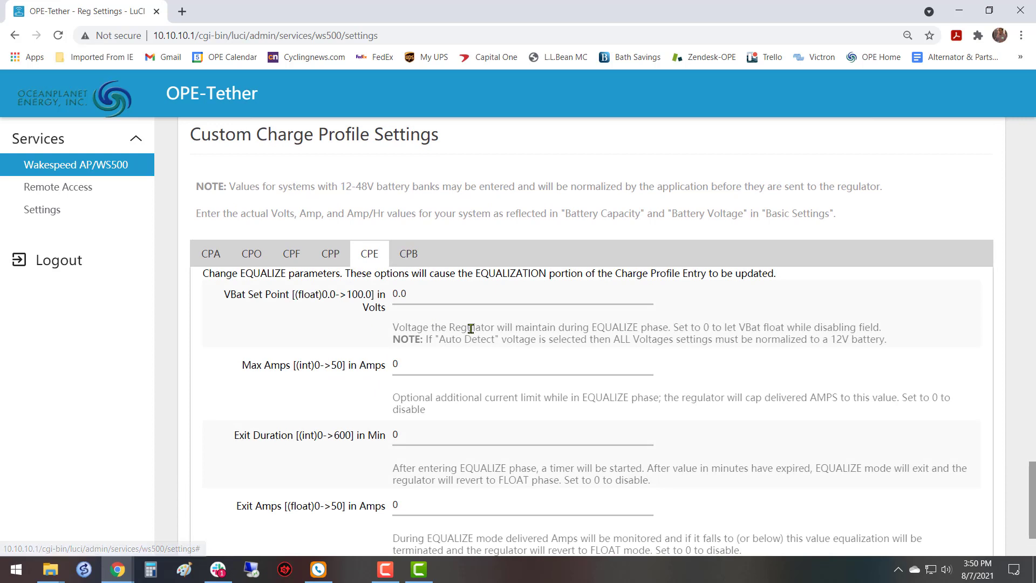
{"action": "scroll", "coordinate": [465, 378], "scroll_direction": "down", "scroll_amount": 2}
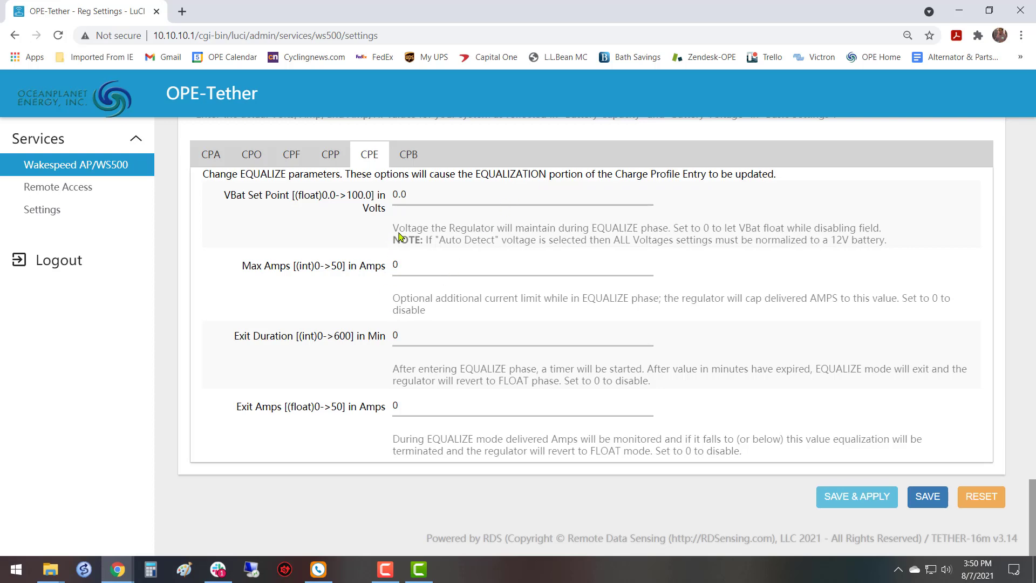
{"action": "scroll", "coordinate": [435, 244], "scroll_direction": "up", "scroll_amount": 1}
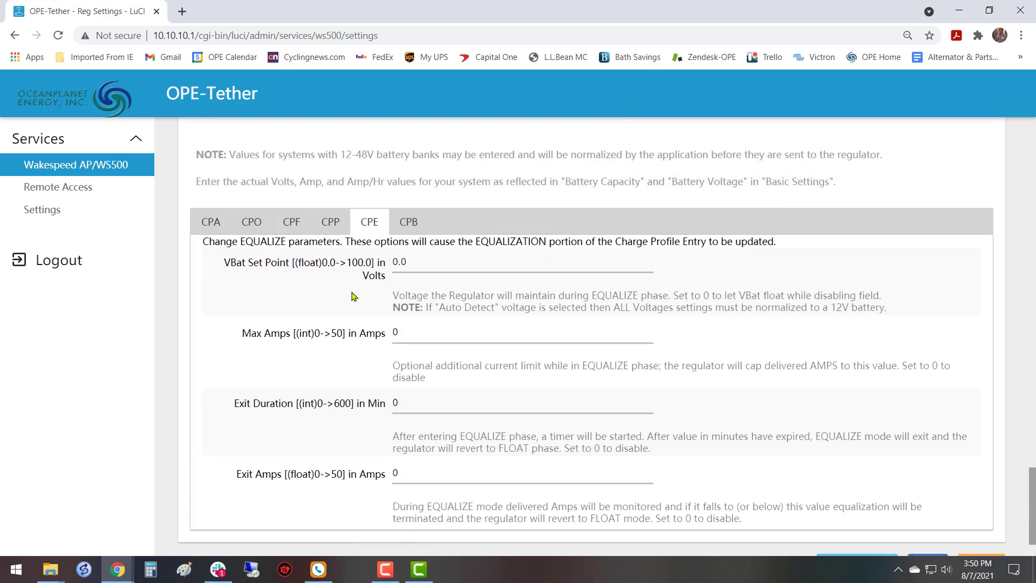
{"action": "left_click", "coordinate": [331, 222]}
{"action": "scroll", "coordinate": [475, 305], "scroll_direction": "down", "scroll_amount": 2}
{"action": "scroll", "coordinate": [417, 393], "scroll_direction": "up", "scroll_amount": 2}
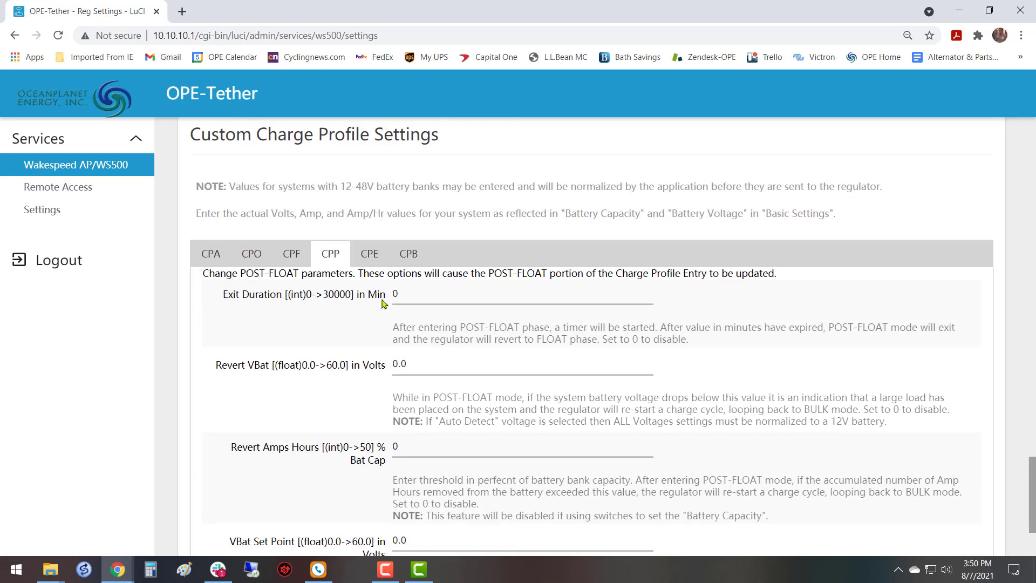
{"action": "left_click", "coordinate": [367, 252]}
{"action": "scroll", "coordinate": [494, 325], "scroll_direction": "down", "scroll_amount": 1}
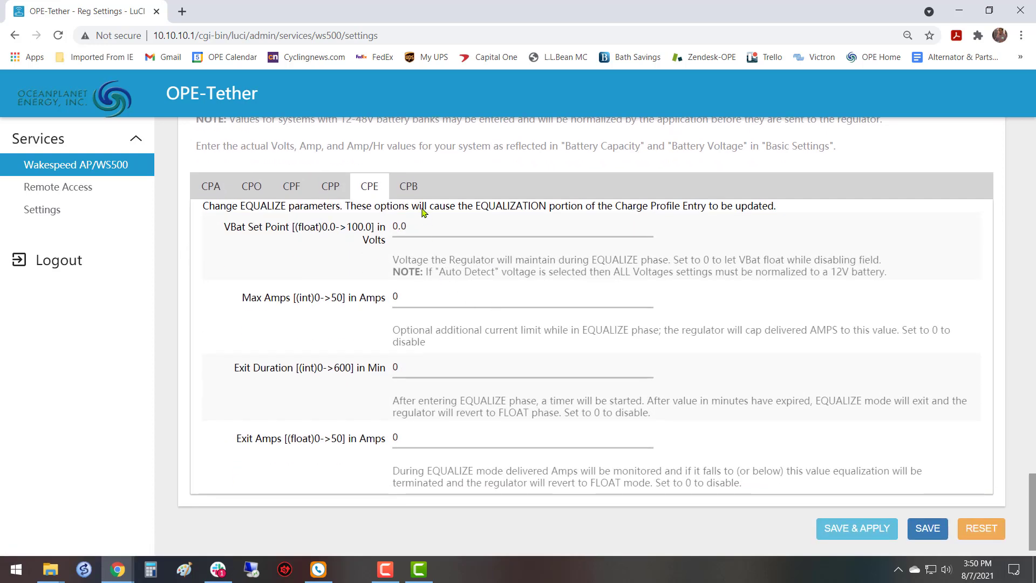
Open the BATTERY parameters of the custom charge profile and examine the voltage compensation and Min Charge Temp entries.
{"action": "left_click", "coordinate": [414, 193]}
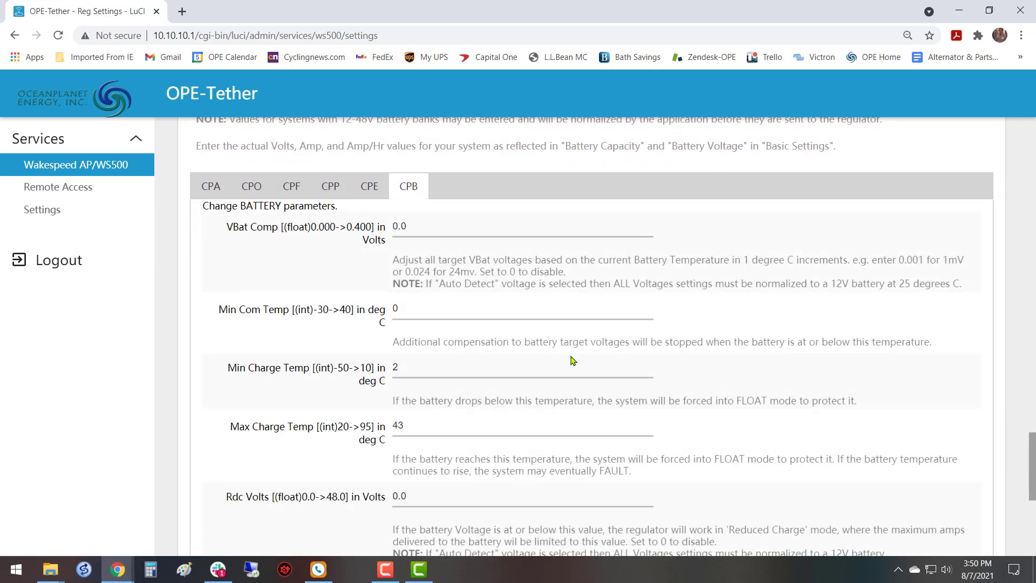
{"action": "scroll", "coordinate": [543, 354], "scroll_direction": "down", "scroll_amount": 5}
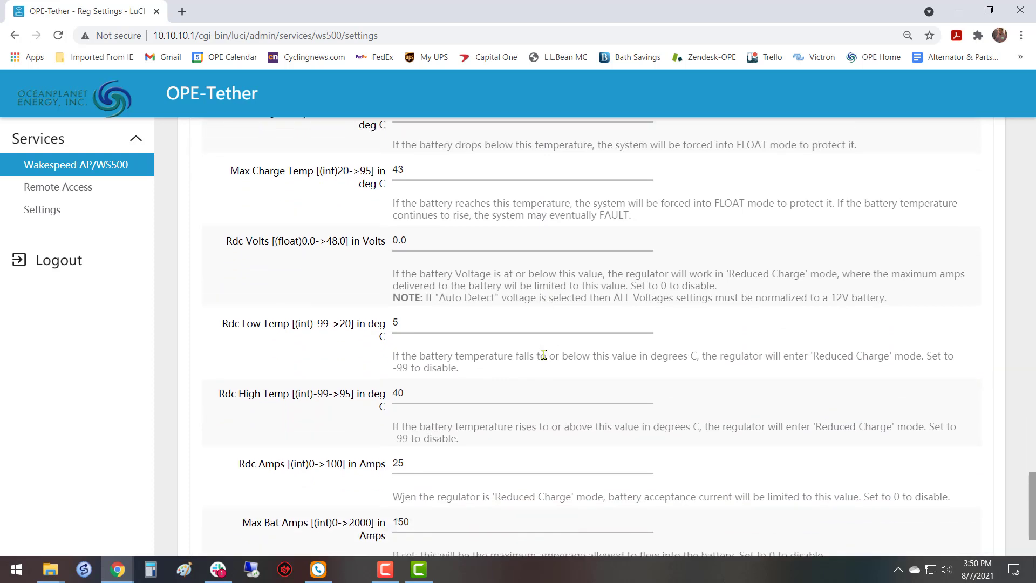
{"action": "scroll", "coordinate": [544, 352], "scroll_direction": "up", "scroll_amount": 4}
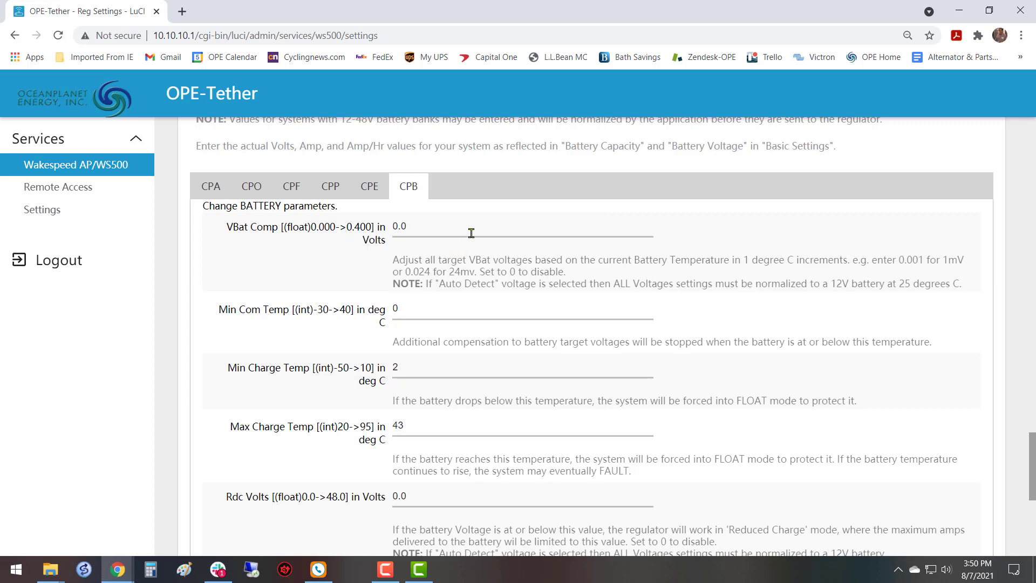
{"action": "scroll", "coordinate": [510, 307], "scroll_direction": "down", "scroll_amount": 1}
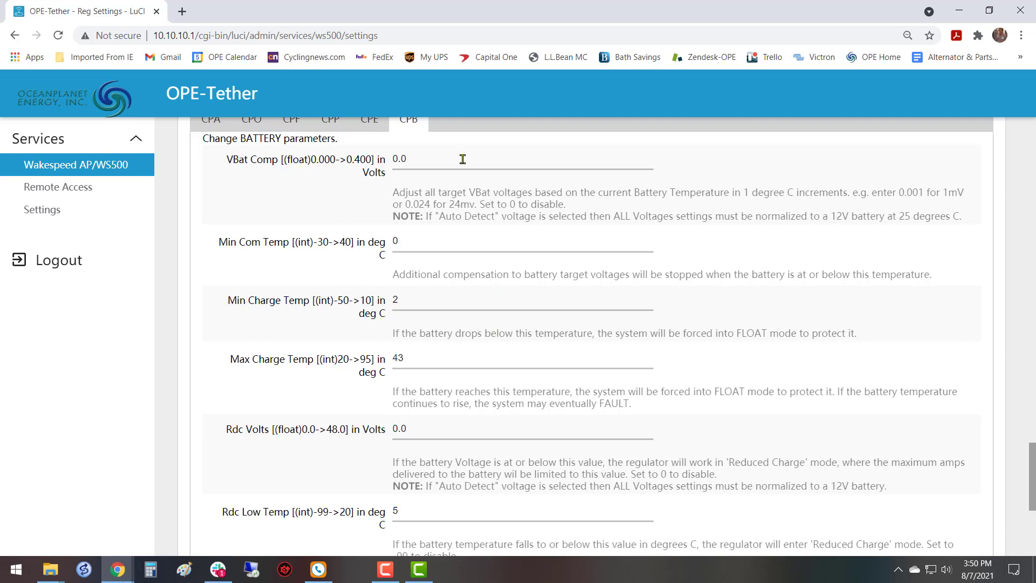
{"action": "scroll", "coordinate": [472, 403], "scroll_direction": "down", "scroll_amount": 1}
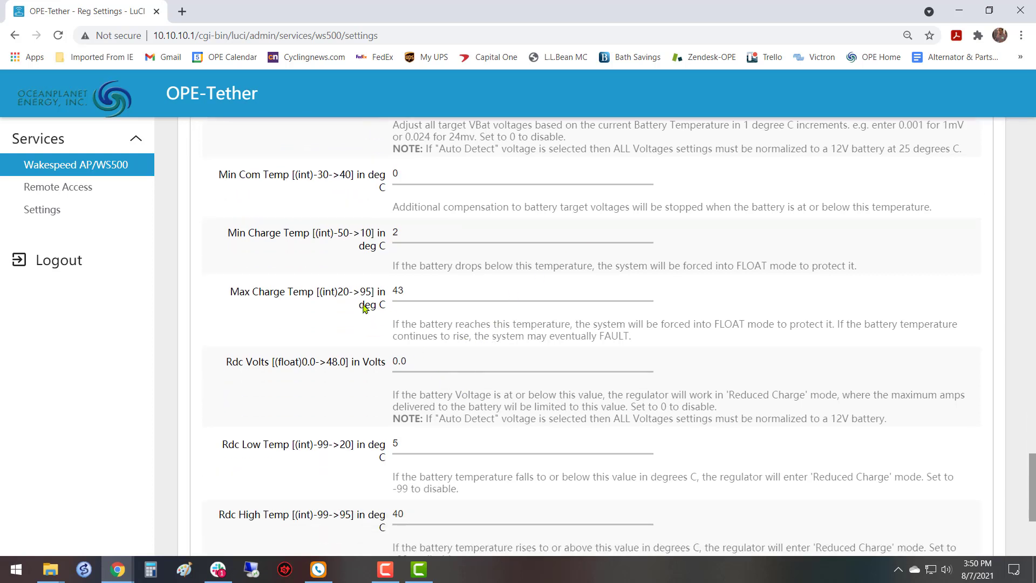
{"action": "left_click_drag", "start_coordinate": [228, 232], "coordinate": [312, 244]}
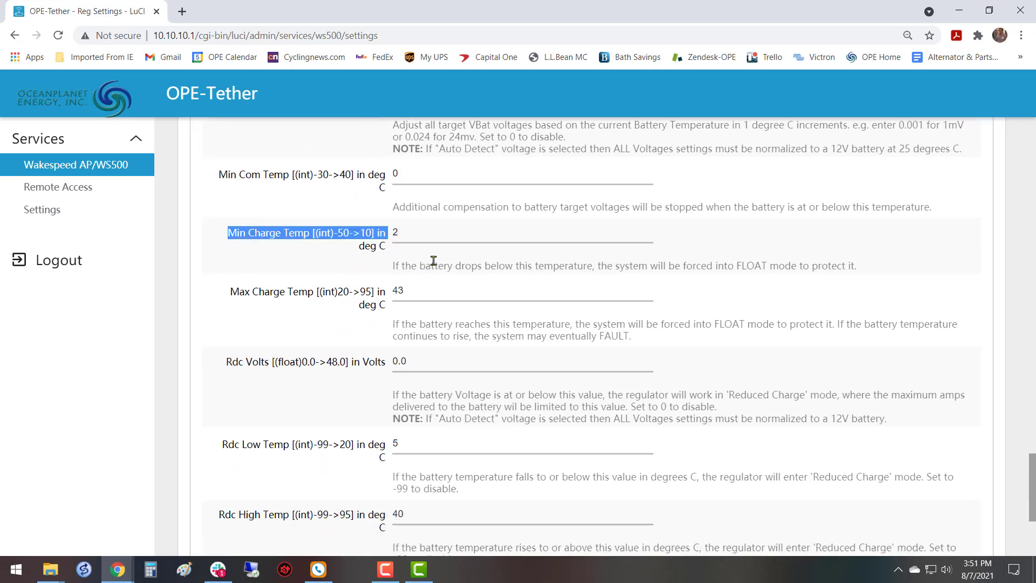
{"action": "left_click", "coordinate": [470, 235]}
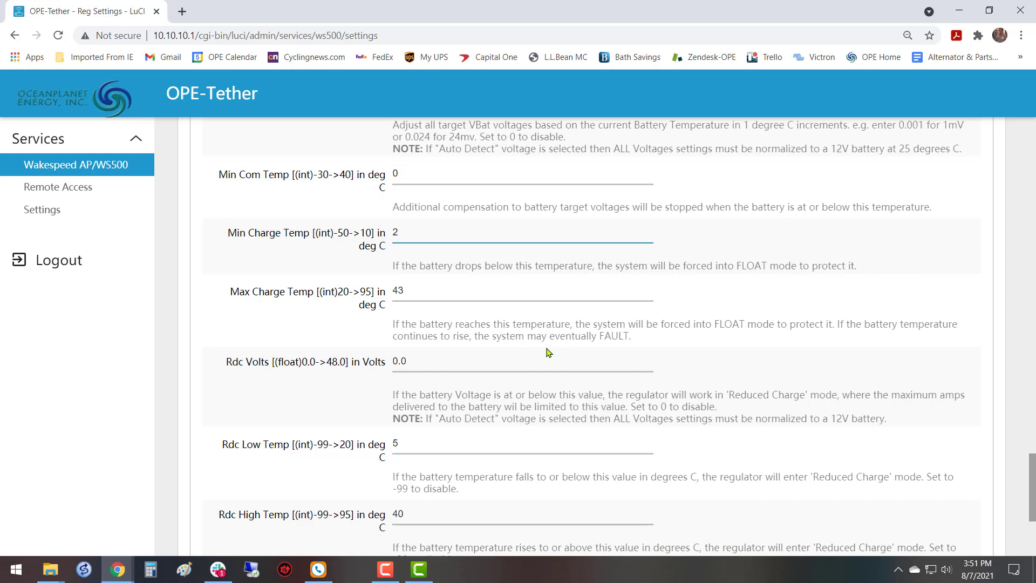
Set the BATTERY parameters' Max Charge Temp to 50 degrees C.
{"action": "scroll", "coordinate": [548, 352], "scroll_direction": "down", "scroll_amount": 1}
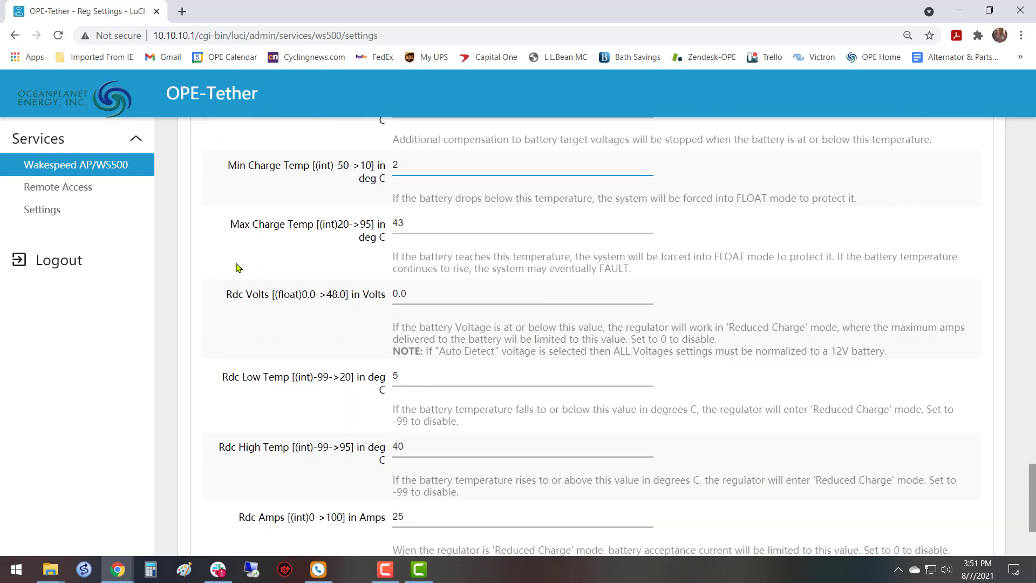
{"action": "left_click", "coordinate": [489, 225]}
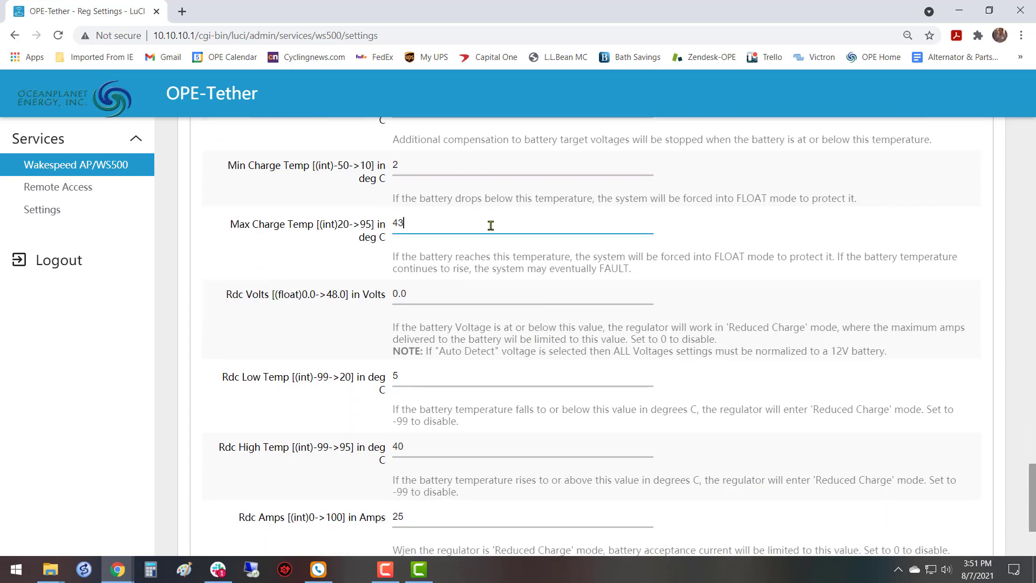
{"action": "key", "text": "BackSpace"}
{"action": "key", "text": "BackSpace"}
{"action": "type", "text": "50"}
Examine the reduced-charge entries Rdc Volts, Rdc Low Temp and Rdc High Temp alongside the charge temperature limits.
{"action": "scroll", "coordinate": [508, 286], "scroll_direction": "down", "scroll_amount": 3}
{"action": "scroll", "coordinate": [466, 297], "scroll_direction": "up", "scroll_amount": 1}
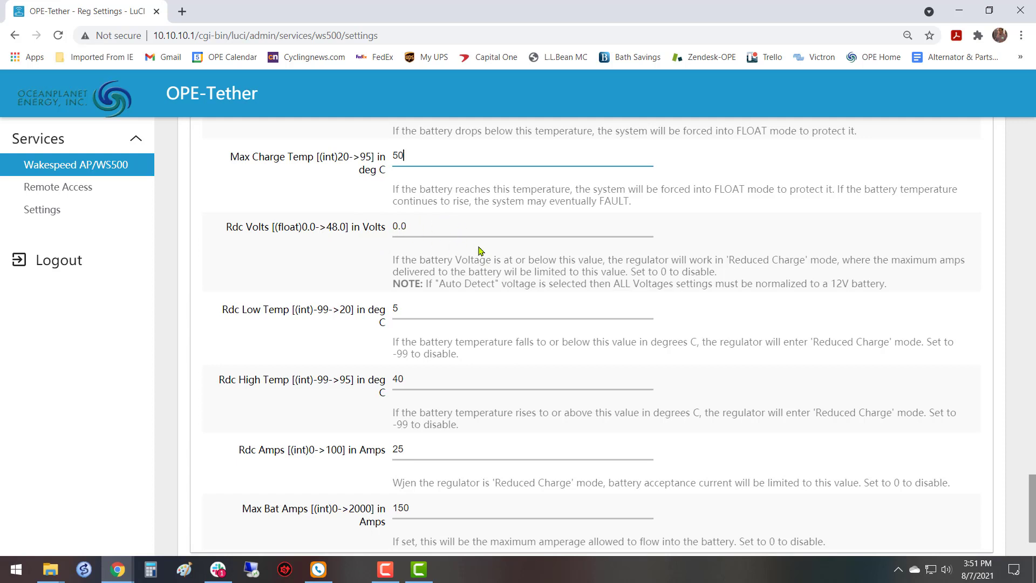
{"action": "scroll", "coordinate": [479, 250], "scroll_direction": "down", "scroll_amount": 2}
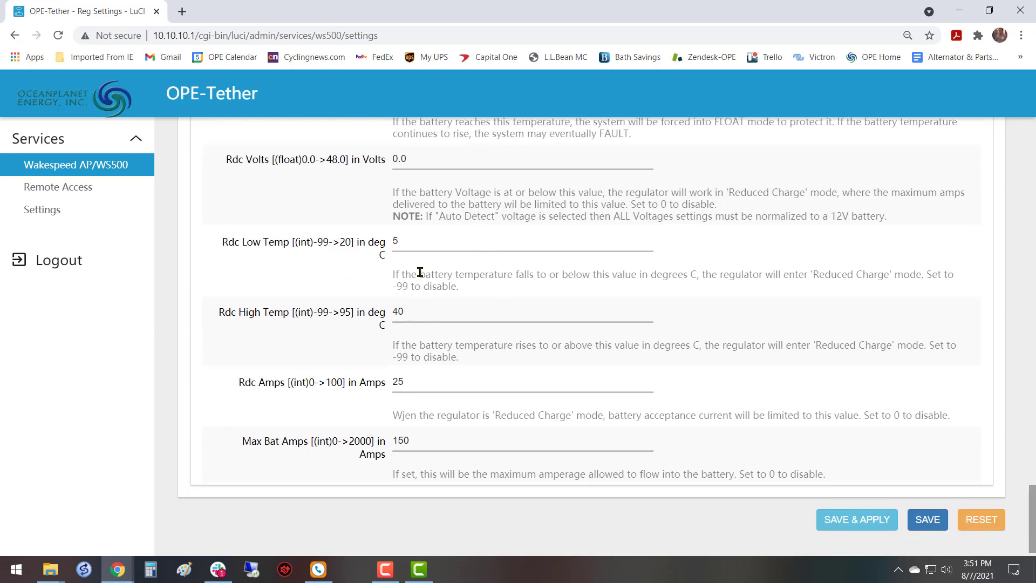
{"action": "scroll", "coordinate": [420, 269], "scroll_direction": "up", "scroll_amount": 1}
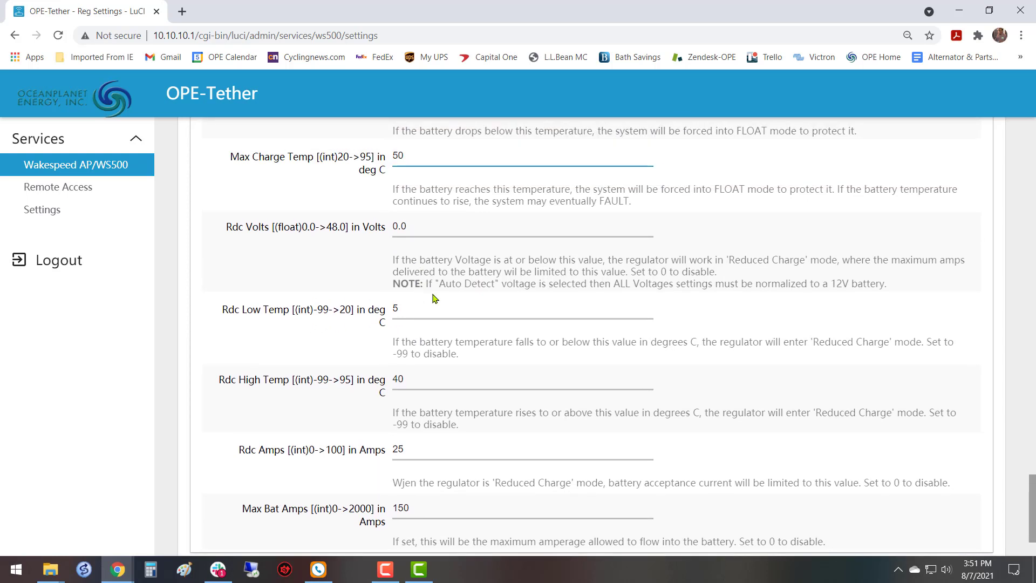
{"action": "left_click", "coordinate": [435, 302]}
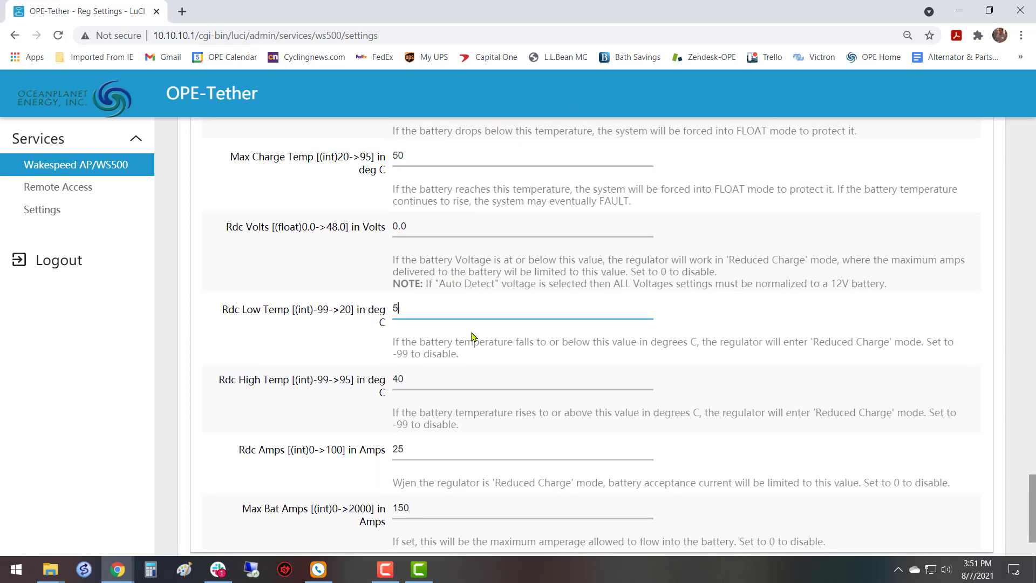
{"action": "scroll", "coordinate": [456, 334], "scroll_direction": "down", "scroll_amount": 1}
{"action": "left_click", "coordinate": [455, 311]}
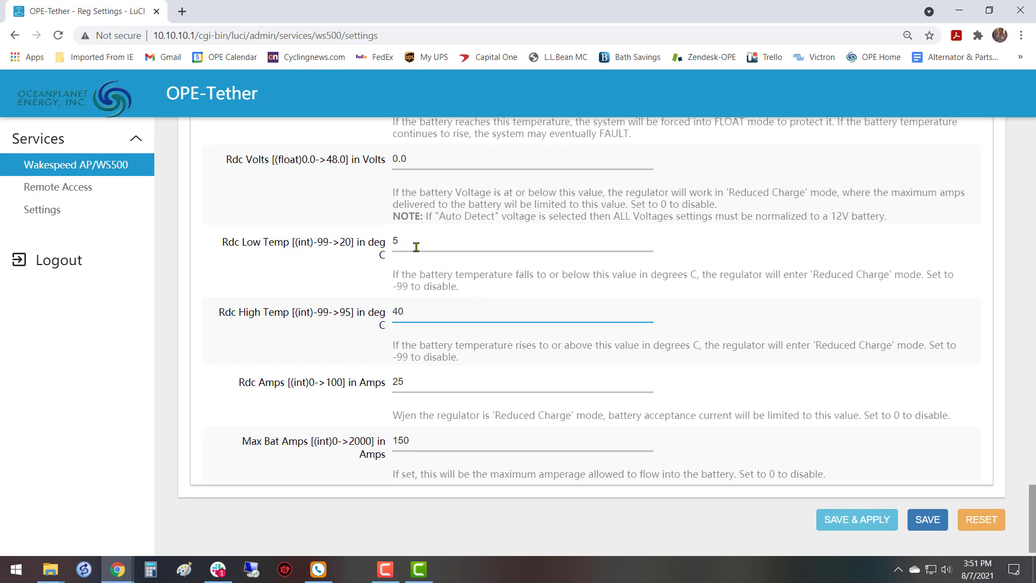
{"action": "scroll", "coordinate": [434, 278], "scroll_direction": "up", "scroll_amount": 3}
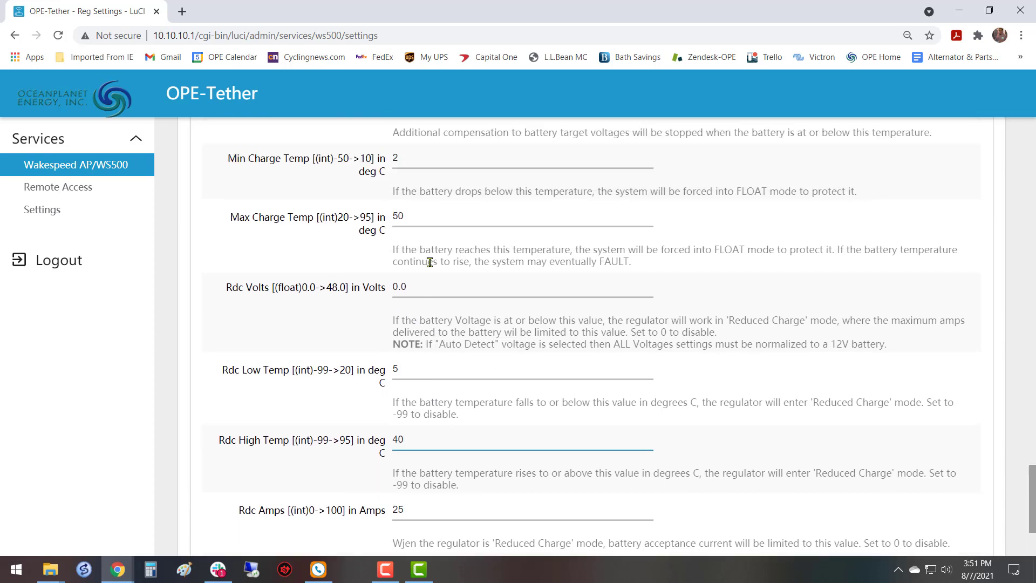
{"action": "scroll", "coordinate": [430, 262], "scroll_direction": "up", "scroll_amount": 2}
{"action": "scroll", "coordinate": [465, 273], "scroll_direction": "down", "scroll_amount": 3}
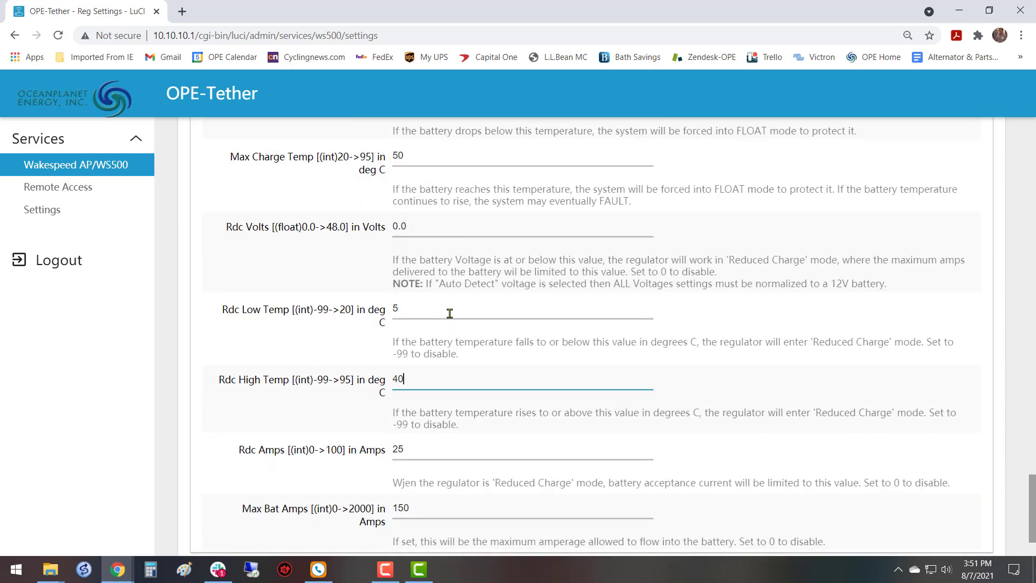
{"action": "scroll", "coordinate": [452, 312], "scroll_direction": "up", "scroll_amount": 2}
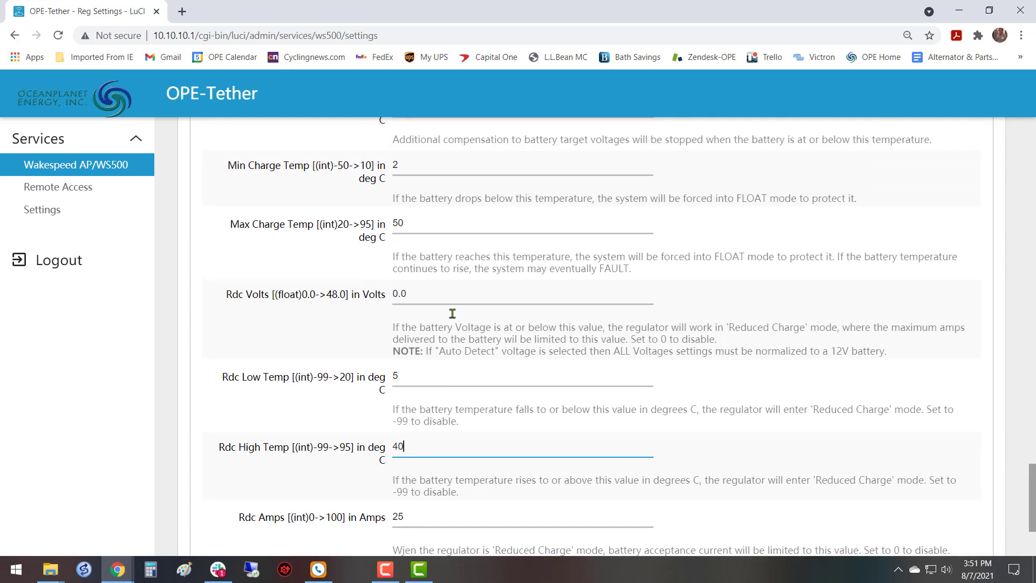
Compare the Max Charge Temp limit with the Rdc High Temp threshold for reduced charging.
{"action": "left_click", "coordinate": [424, 224]}
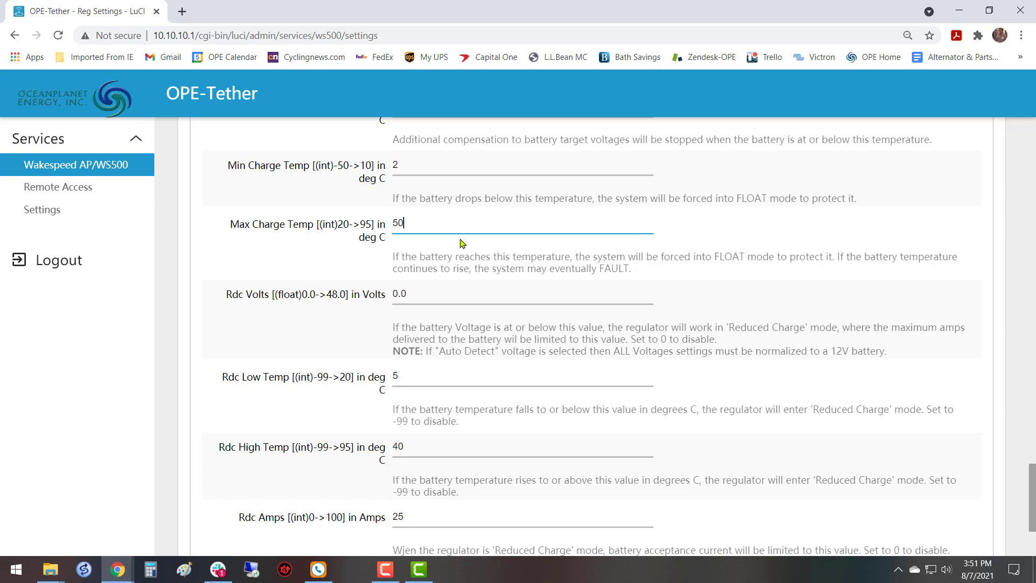
{"action": "scroll", "coordinate": [458, 281], "scroll_direction": "down", "scroll_amount": 3}
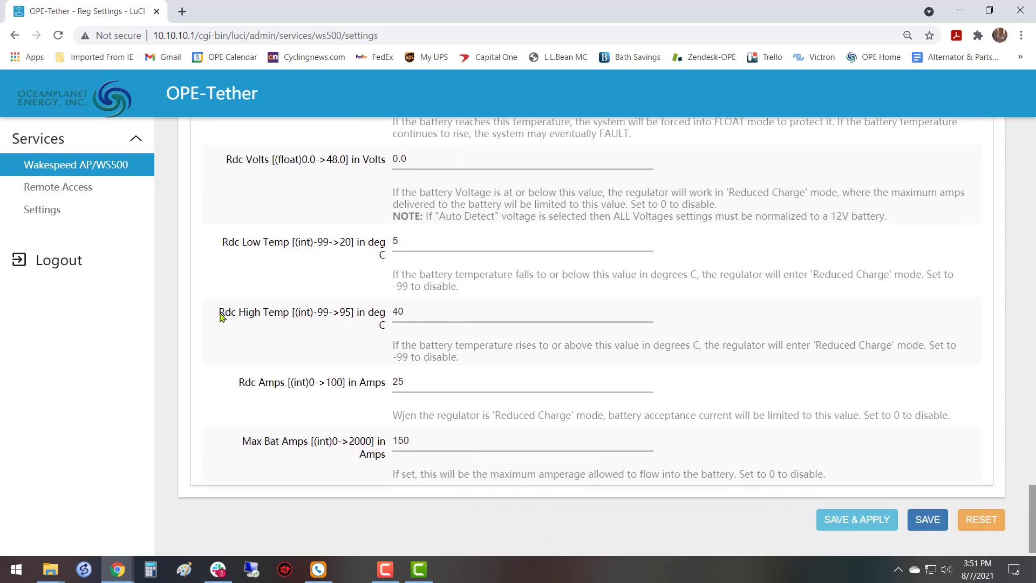
{"action": "left_click_drag", "start_coordinate": [220, 317], "coordinate": [342, 326]}
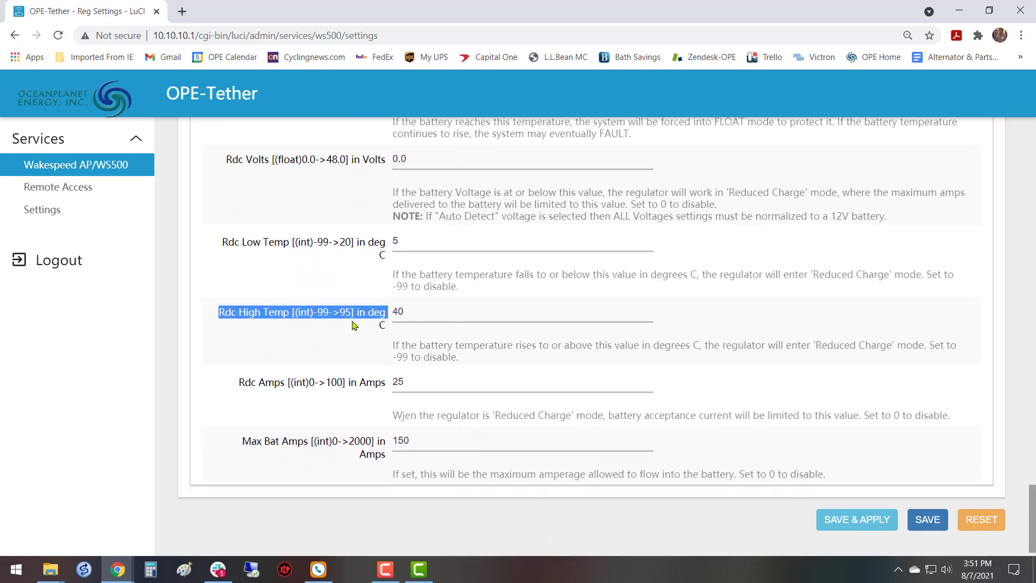
{"action": "left_click", "coordinate": [448, 313]}
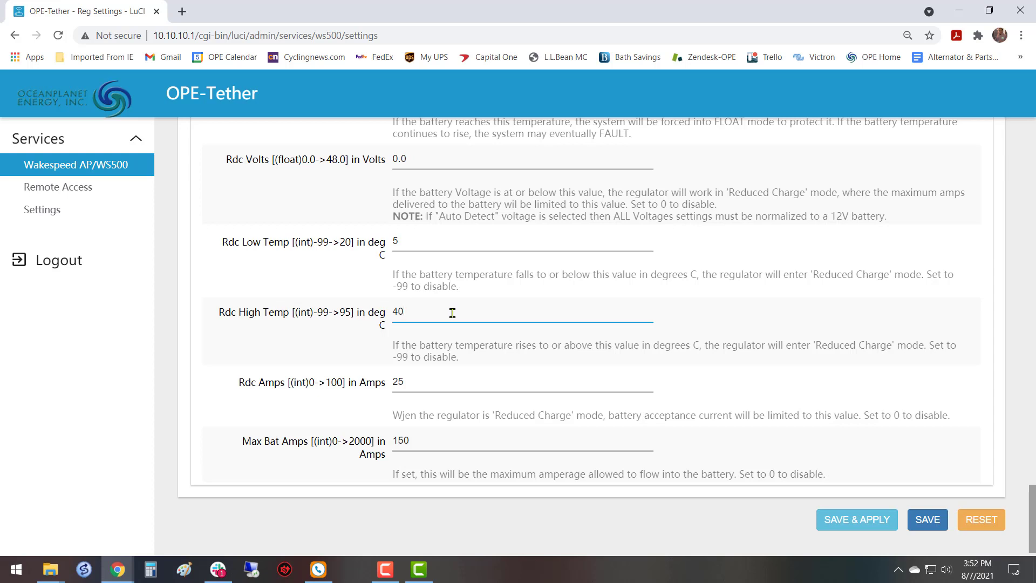
{"action": "scroll", "coordinate": [453, 314], "scroll_direction": "up", "scroll_amount": 3}
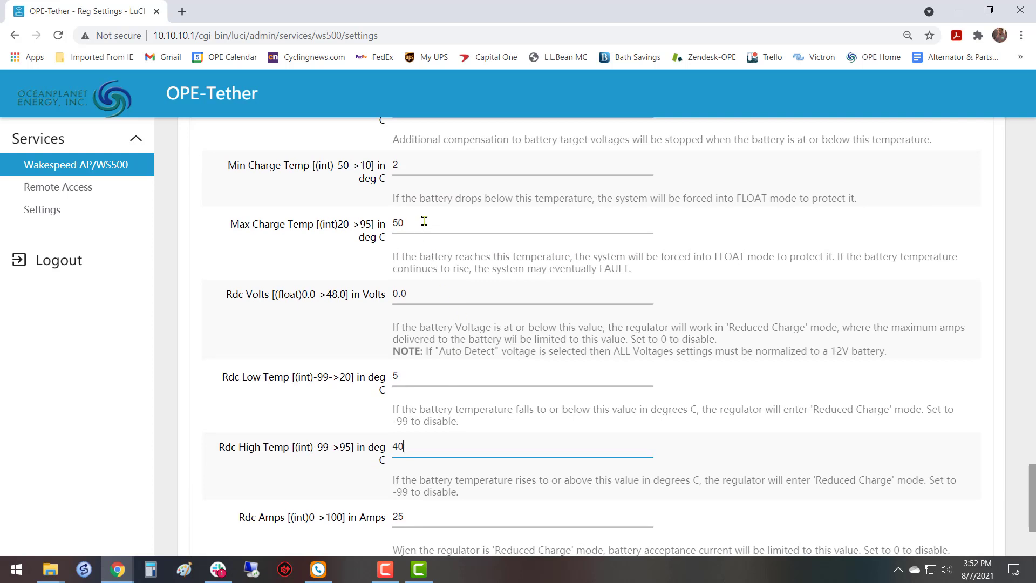
{"action": "left_click", "coordinate": [429, 220]}
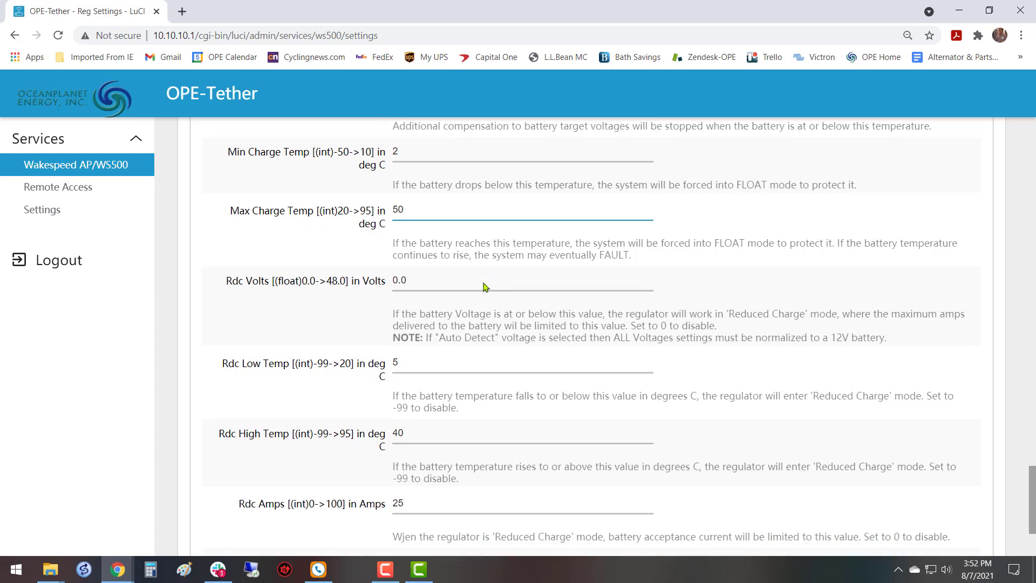
{"action": "scroll", "coordinate": [485, 284], "scroll_direction": "down", "scroll_amount": 3}
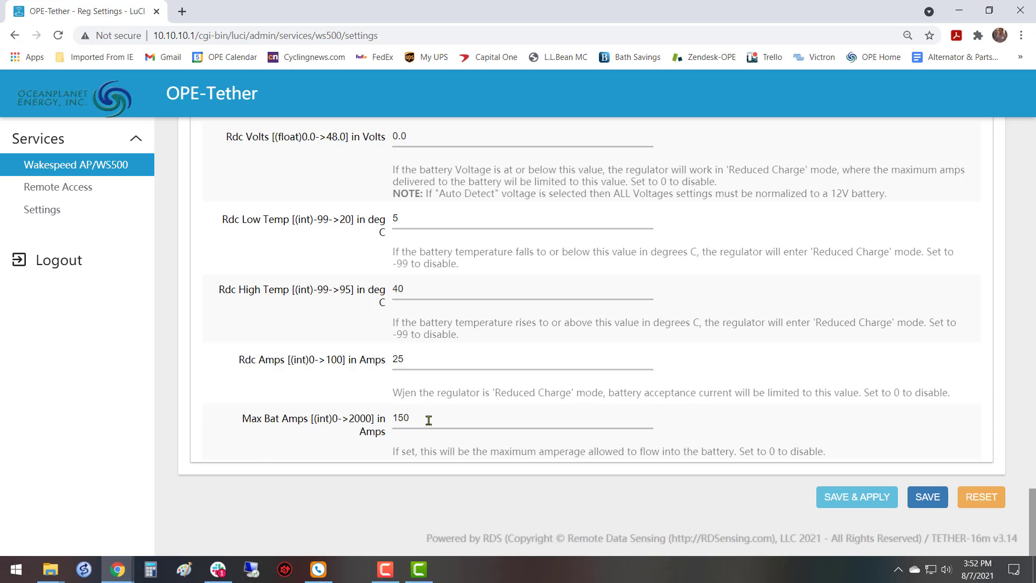
Set Max Bat Amps to 380 amps, and save and apply the BATTERY settings to the profile.
{"action": "left_click_drag", "start_coordinate": [241, 419], "coordinate": [384, 422]}
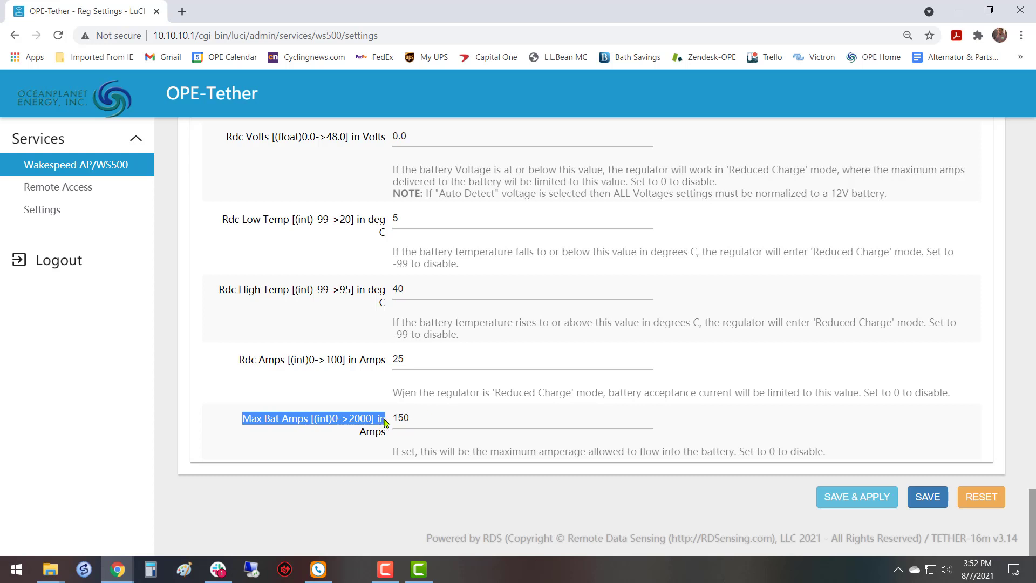
{"action": "left_click", "coordinate": [443, 421]}
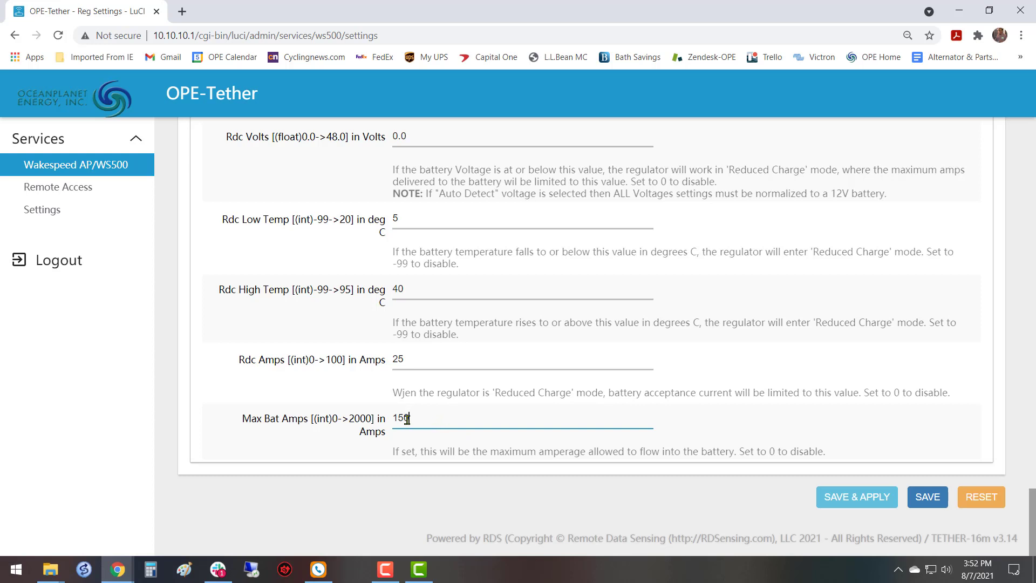
{"action": "left_click_drag", "start_coordinate": [409, 420], "coordinate": [391, 426]}
{"action": "type", "text": "380"}
{"action": "left_click", "coordinate": [881, 496]}
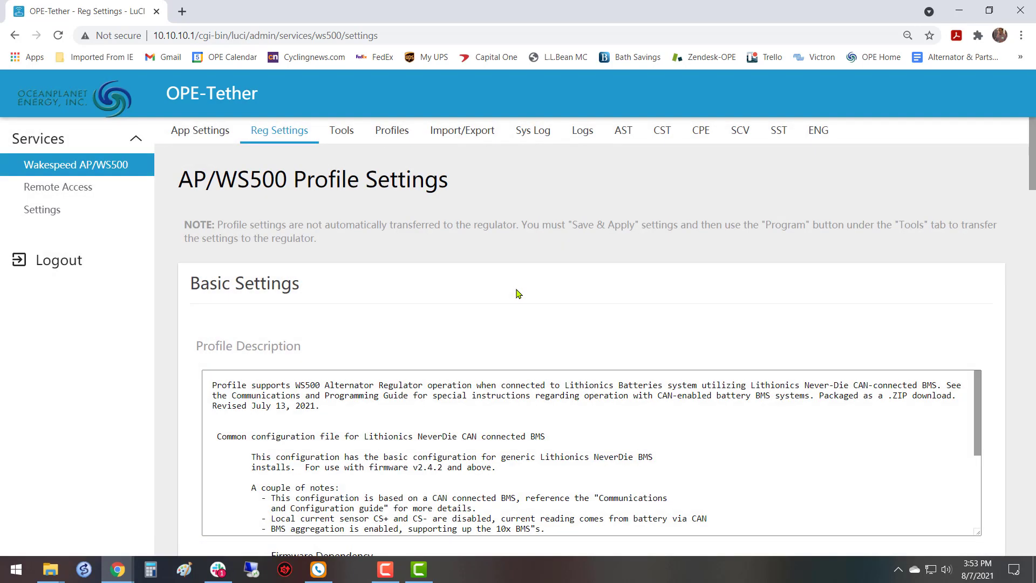
Review the ACCEPT and OVER-CHARGE parameters of the custom charge profile, covering set point, limit and exit values.
{"action": "scroll", "coordinate": [515, 294], "scroll_direction": "down", "scroll_amount": 5}
{"action": "scroll", "coordinate": [513, 293], "scroll_direction": "down", "scroll_amount": 20}
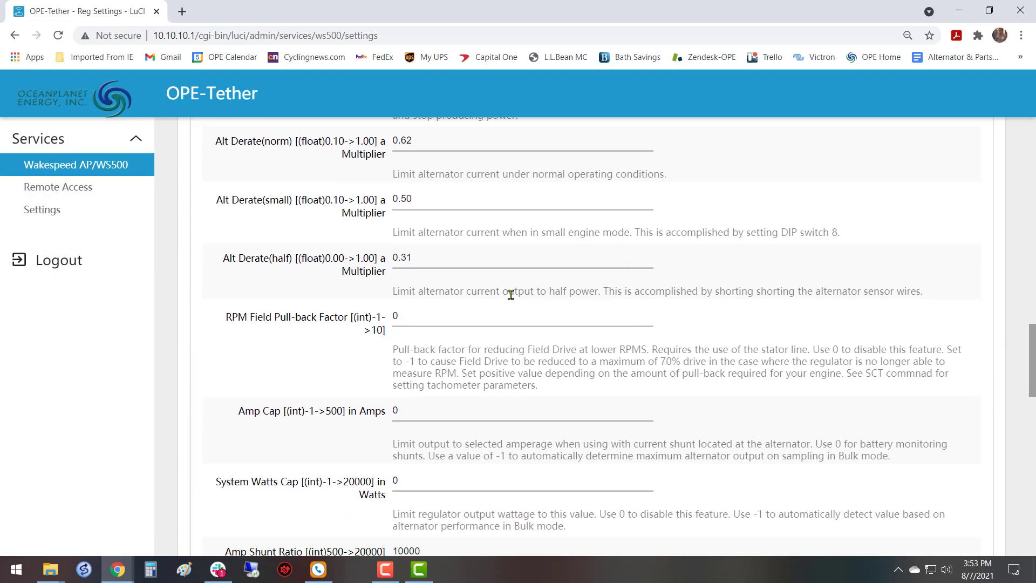
{"action": "scroll", "coordinate": [511, 295], "scroll_direction": "down", "scroll_amount": 10}
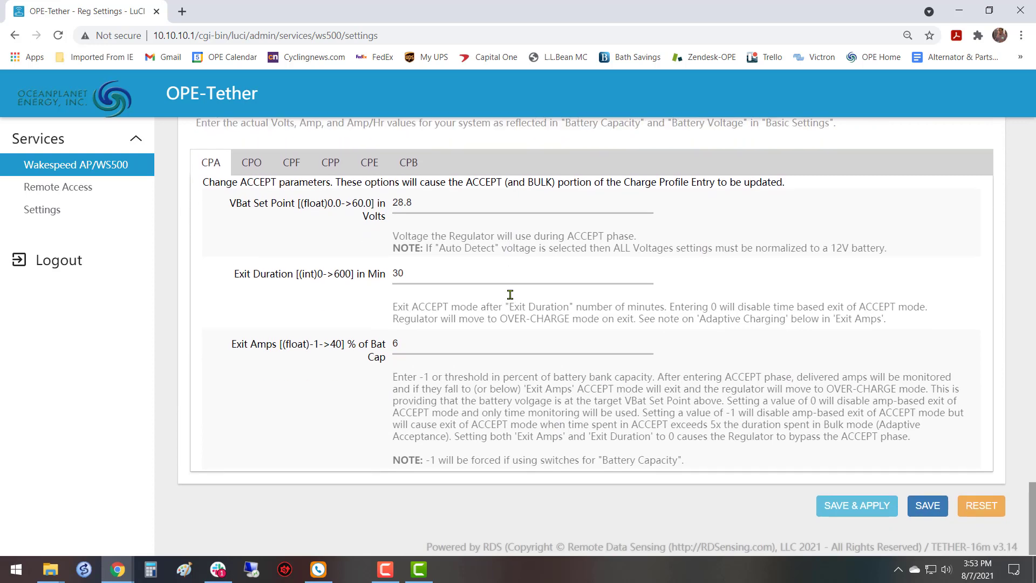
{"action": "scroll", "coordinate": [509, 295], "scroll_direction": "down", "scroll_amount": 2}
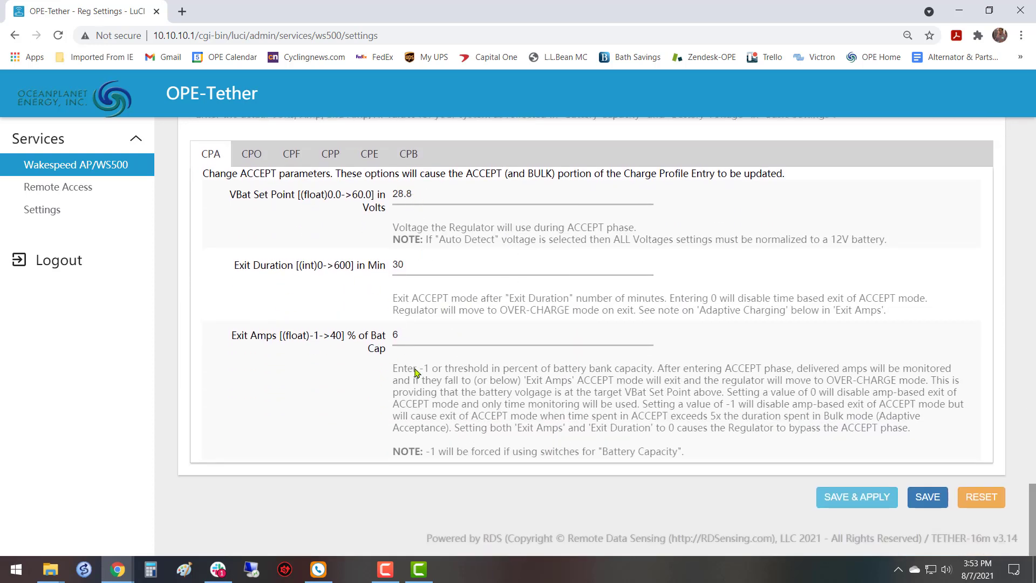
{"action": "left_click", "coordinate": [254, 157]}
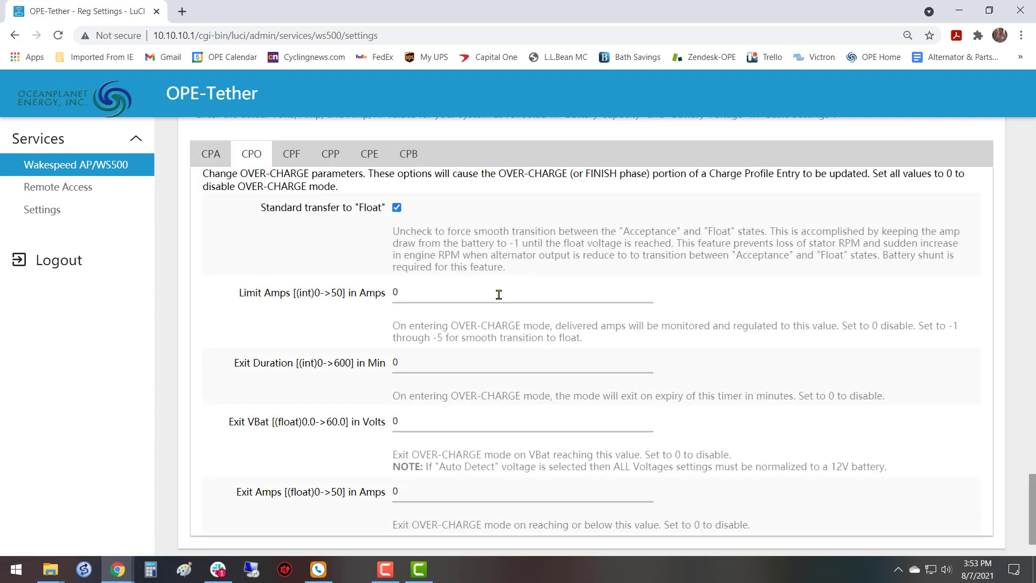
{"action": "scroll", "coordinate": [498, 297], "scroll_direction": "down", "scroll_amount": 2}
{"action": "scroll", "coordinate": [498, 297], "scroll_direction": "up", "scroll_amount": 4}
Review the FLOAT, POST-FLOAT and EQUALIZE parameters of the custom charge profile.
{"action": "left_click", "coordinate": [294, 281]}
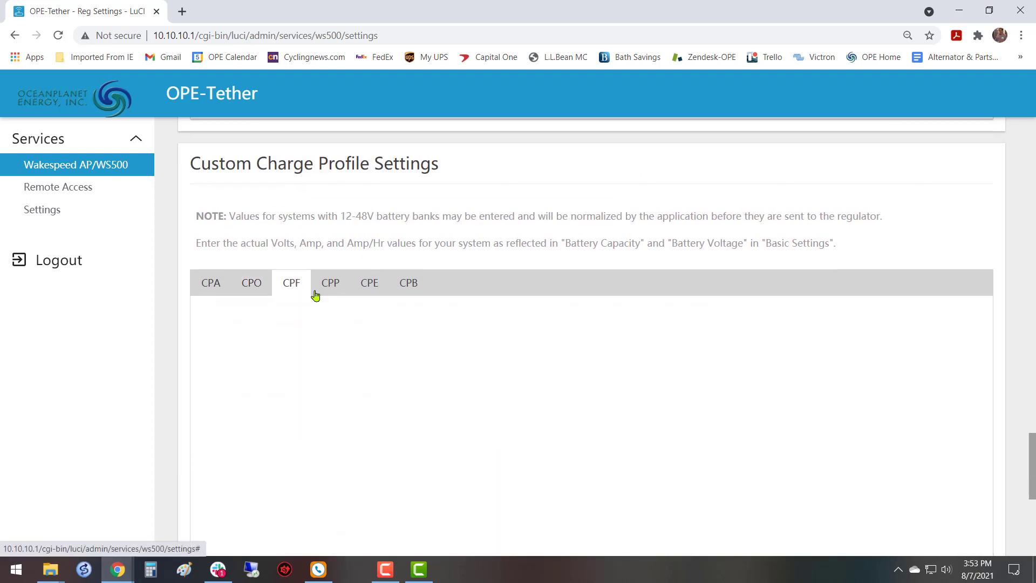
{"action": "scroll", "coordinate": [598, 309], "scroll_direction": "down", "scroll_amount": 1}
{"action": "scroll", "coordinate": [597, 309], "scroll_direction": "down", "scroll_amount": 2}
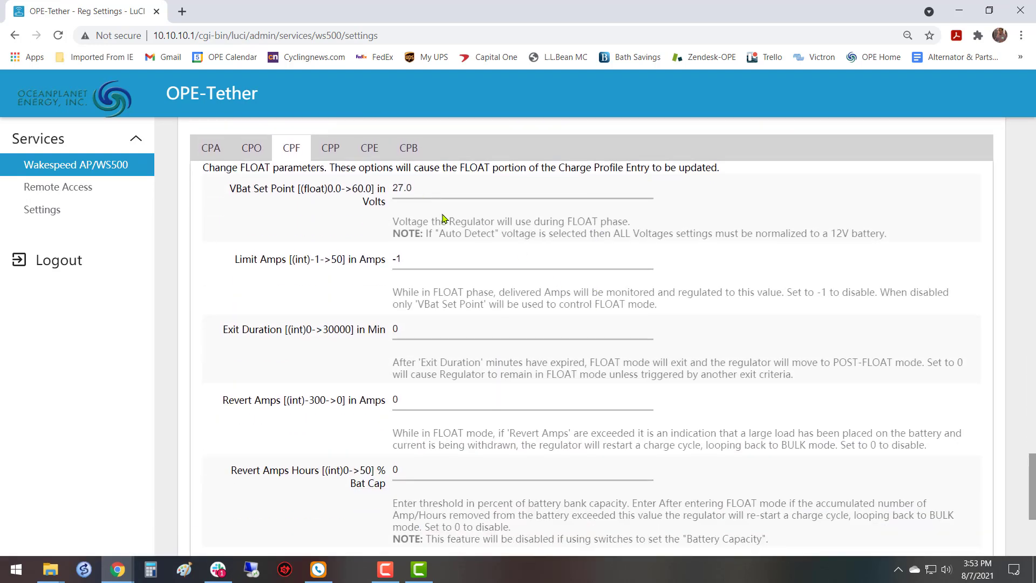
{"action": "scroll", "coordinate": [466, 277], "scroll_direction": "down", "scroll_amount": 4}
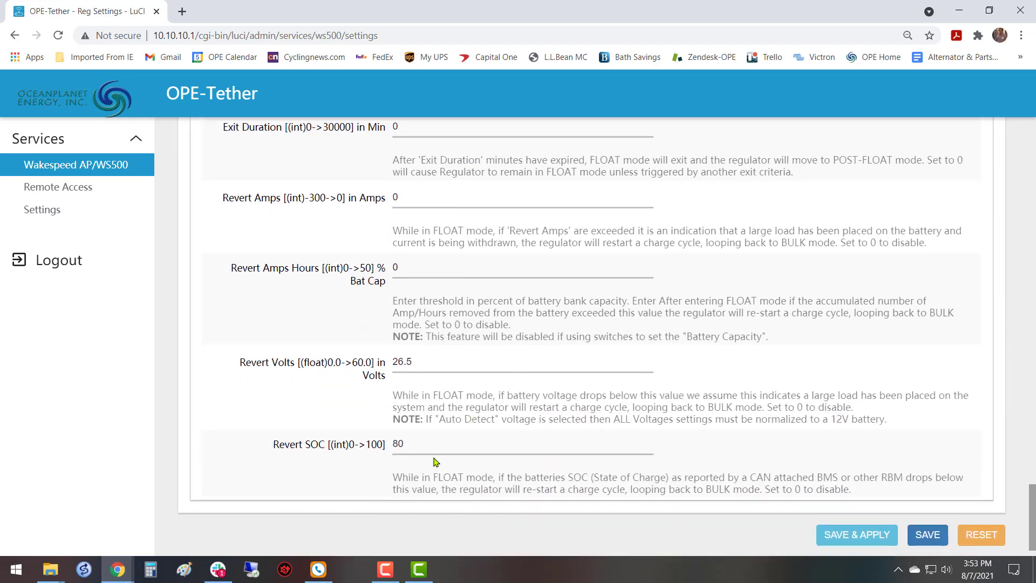
{"action": "scroll", "coordinate": [431, 370], "scroll_direction": "up", "scroll_amount": 4}
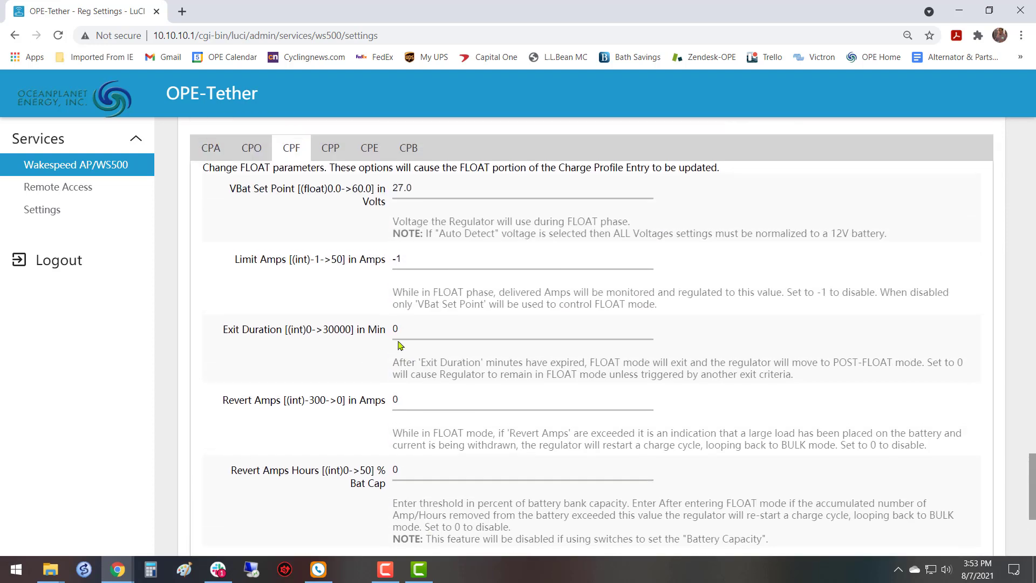
{"action": "left_click", "coordinate": [331, 149]}
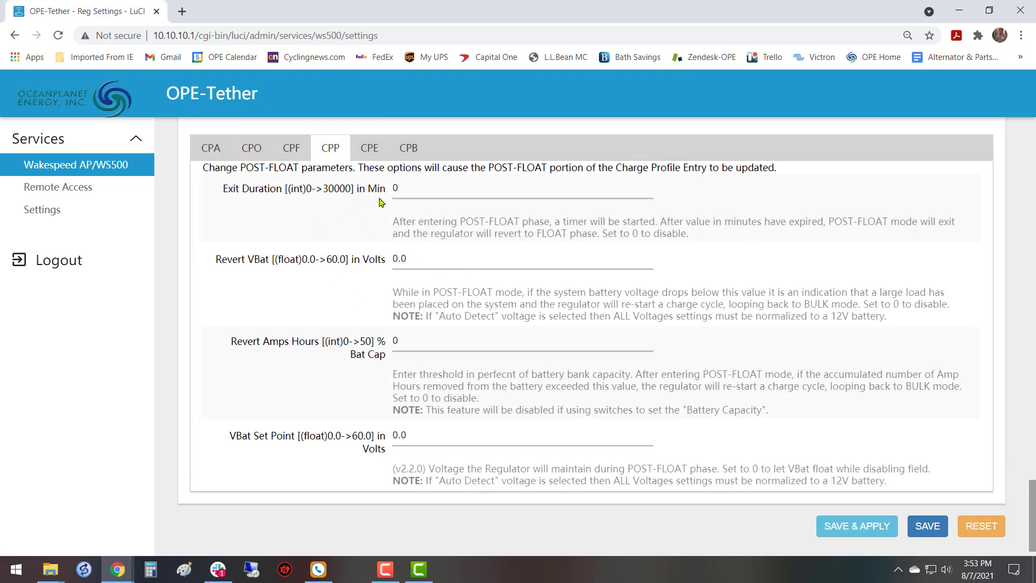
{"action": "left_click", "coordinate": [371, 151]}
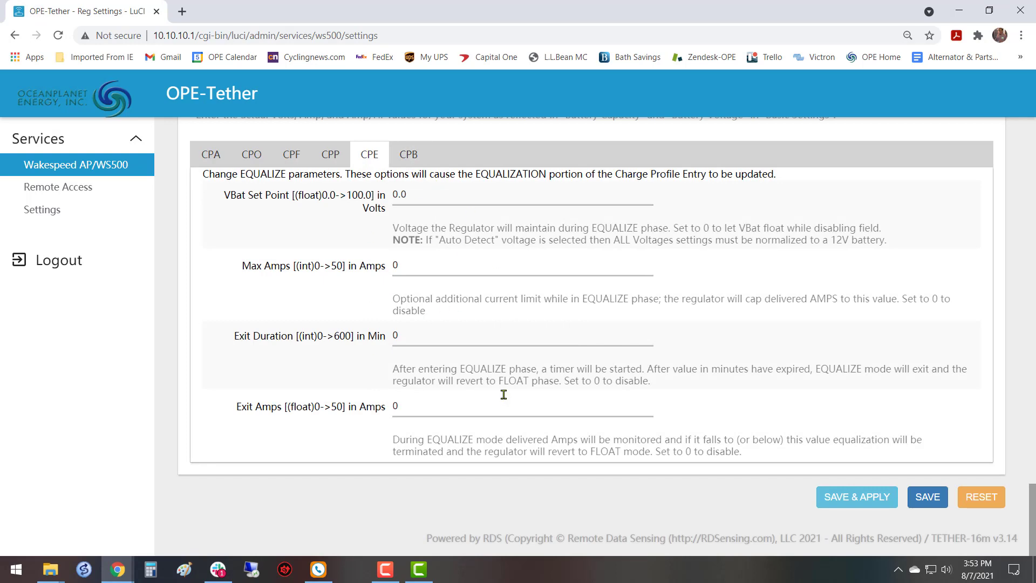
Check the BATTERY parameters, from temperature compensation and charge temperature limits to reduced-charge values and Max Bat Amps.
{"action": "left_click", "coordinate": [408, 157]}
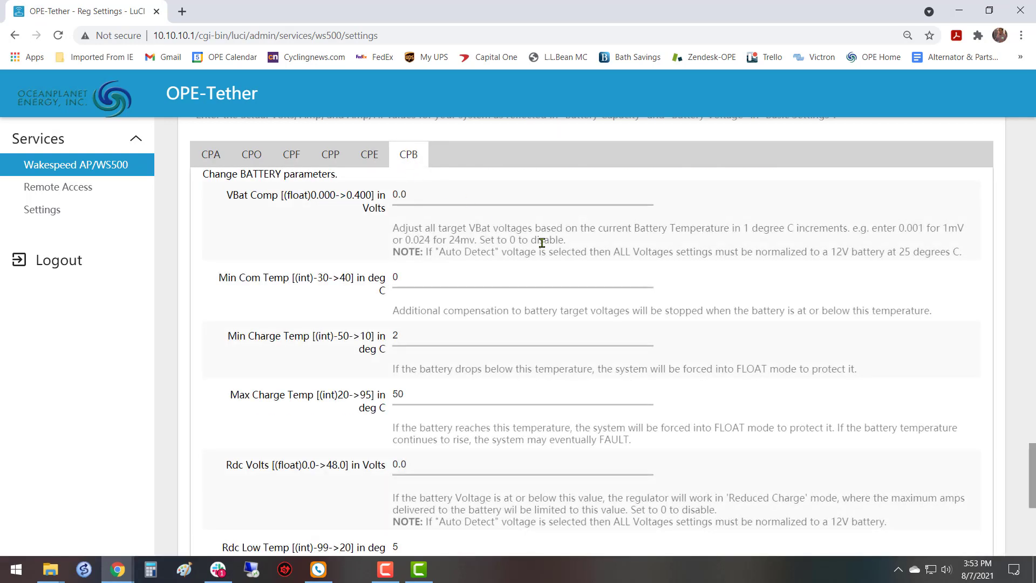
{"action": "scroll", "coordinate": [535, 237], "scroll_direction": "down", "scroll_amount": 1}
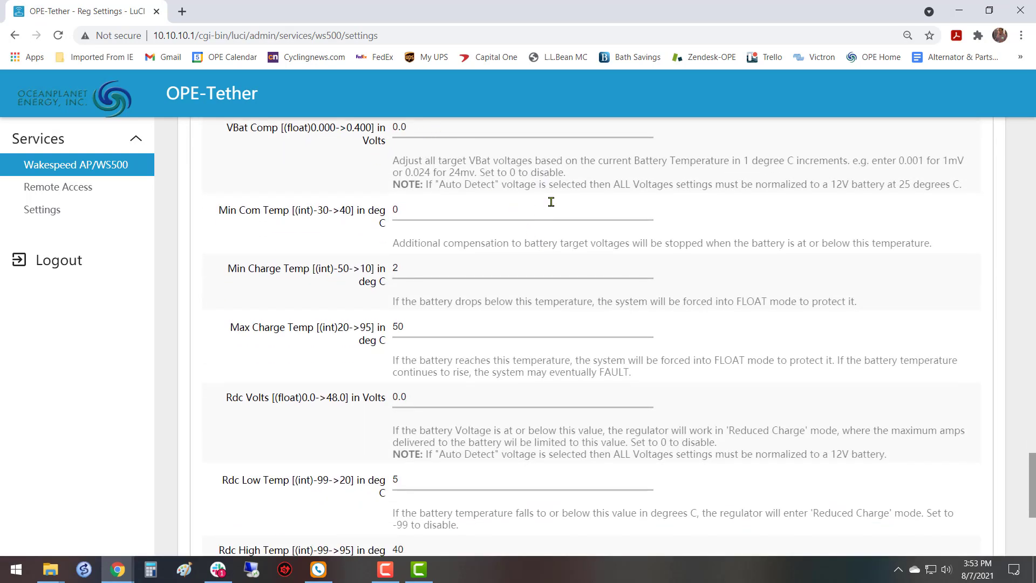
{"action": "scroll", "coordinate": [551, 202], "scroll_direction": "down", "scroll_amount": 1}
{"action": "scroll", "coordinate": [448, 253], "scroll_direction": "down", "scroll_amount": 2}
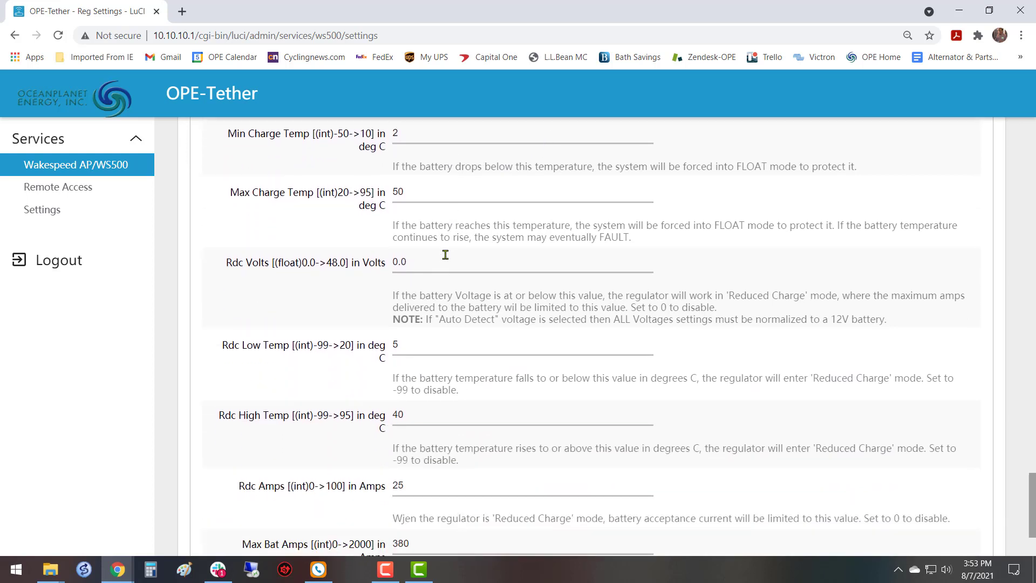
{"action": "scroll", "coordinate": [445, 259], "scroll_direction": "down", "scroll_amount": 1}
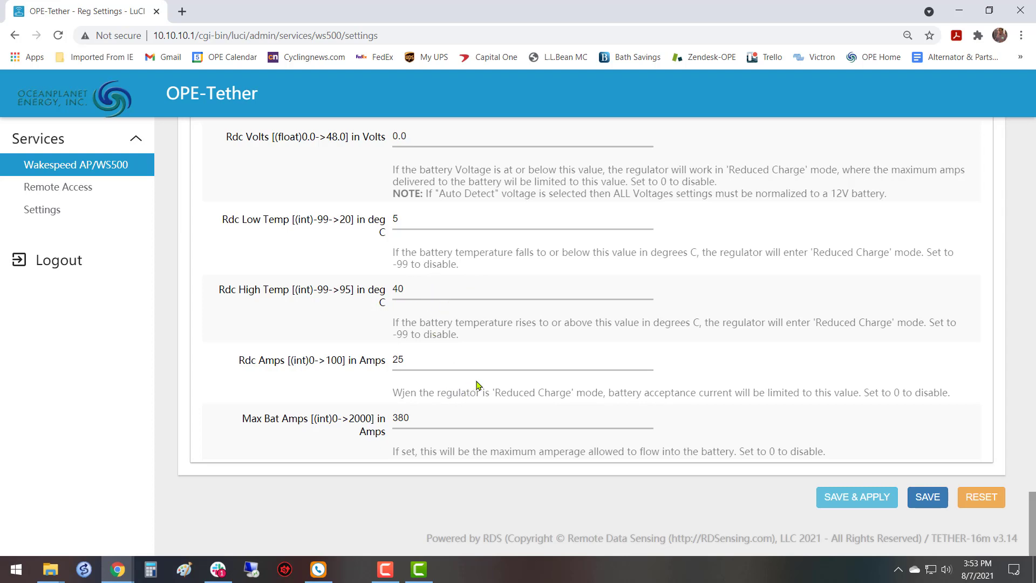
{"action": "scroll", "coordinate": [523, 364], "scroll_direction": "up", "scroll_amount": 12}
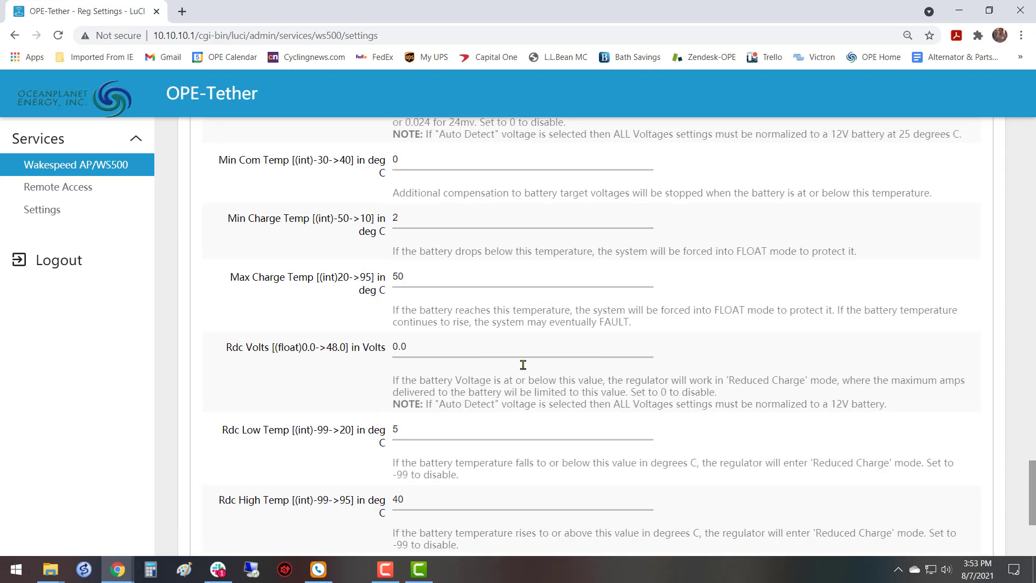
Review the alternator, tachometer and CAN configuration parameters in the Advanced Settings.
{"action": "scroll", "coordinate": [523, 365], "scroll_direction": "up", "scroll_amount": 15}
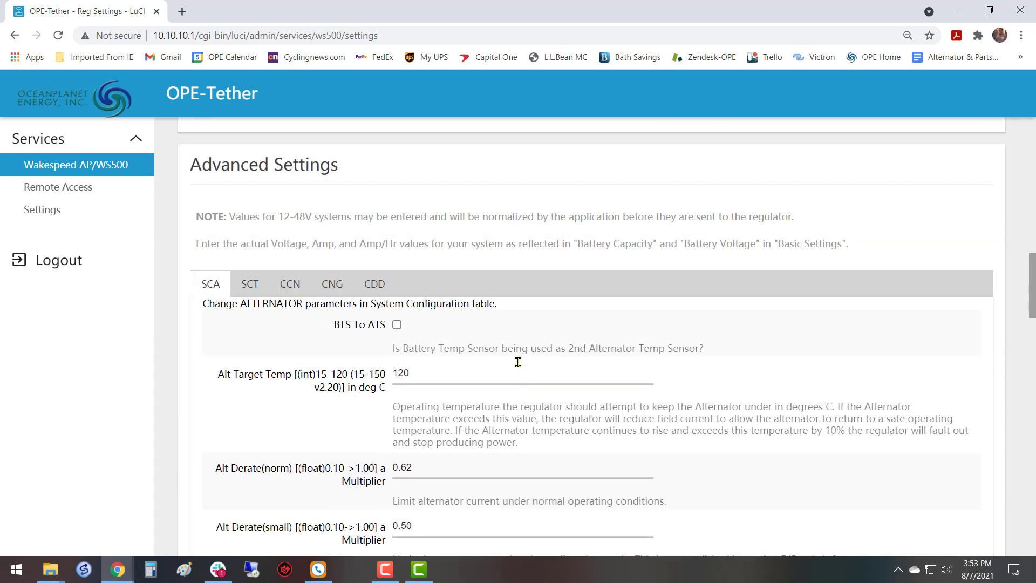
{"action": "scroll", "coordinate": [273, 314], "scroll_direction": "down", "scroll_amount": 1}
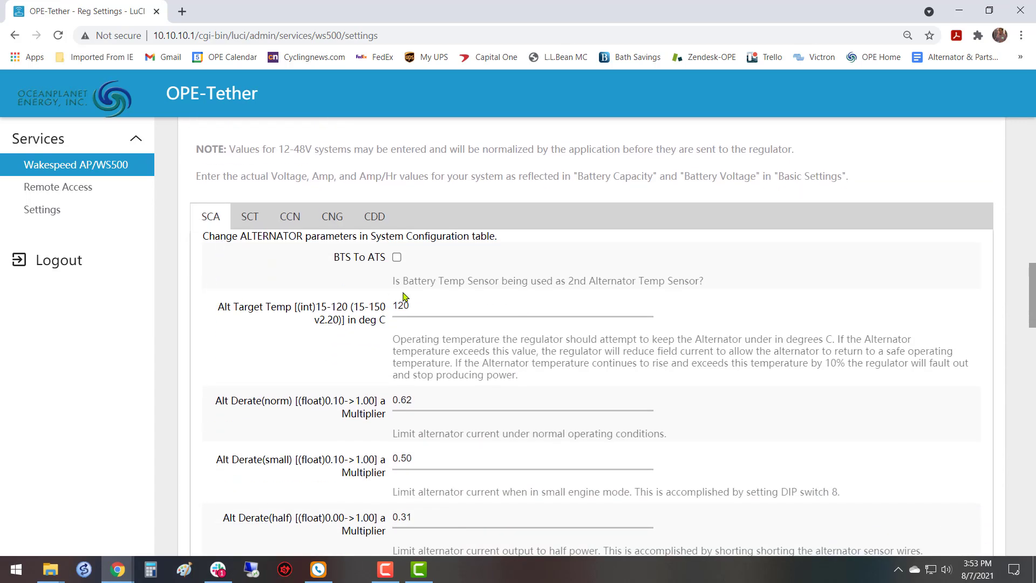
{"action": "scroll", "coordinate": [420, 330], "scroll_direction": "down", "scroll_amount": 1}
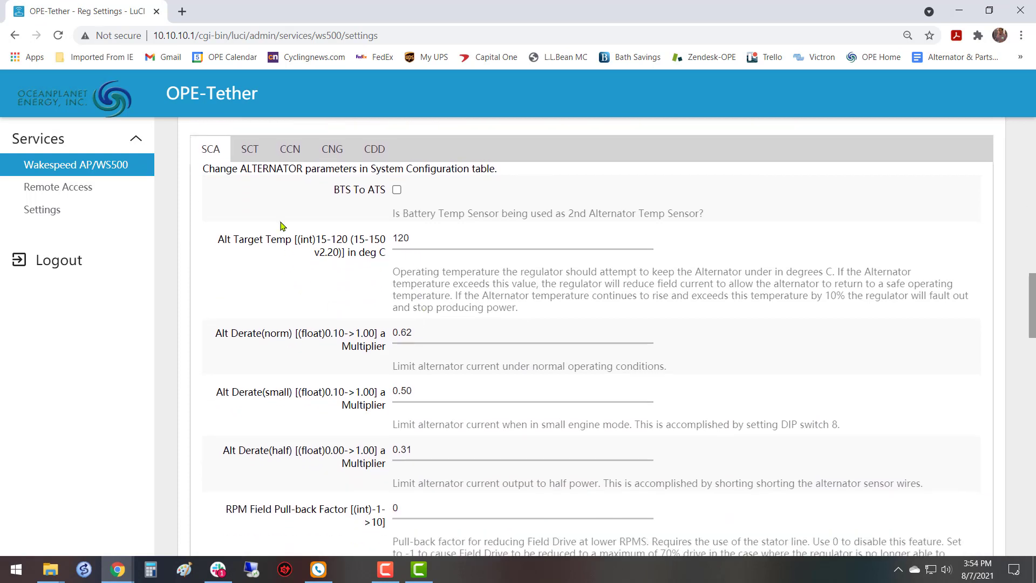
{"action": "left_click", "coordinate": [248, 149]}
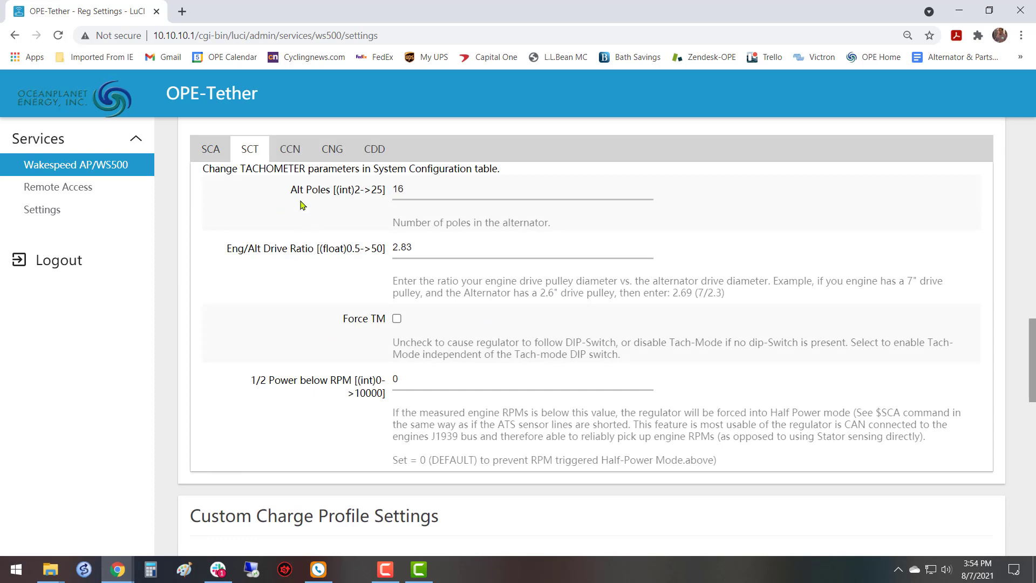
{"action": "left_click", "coordinate": [290, 151]}
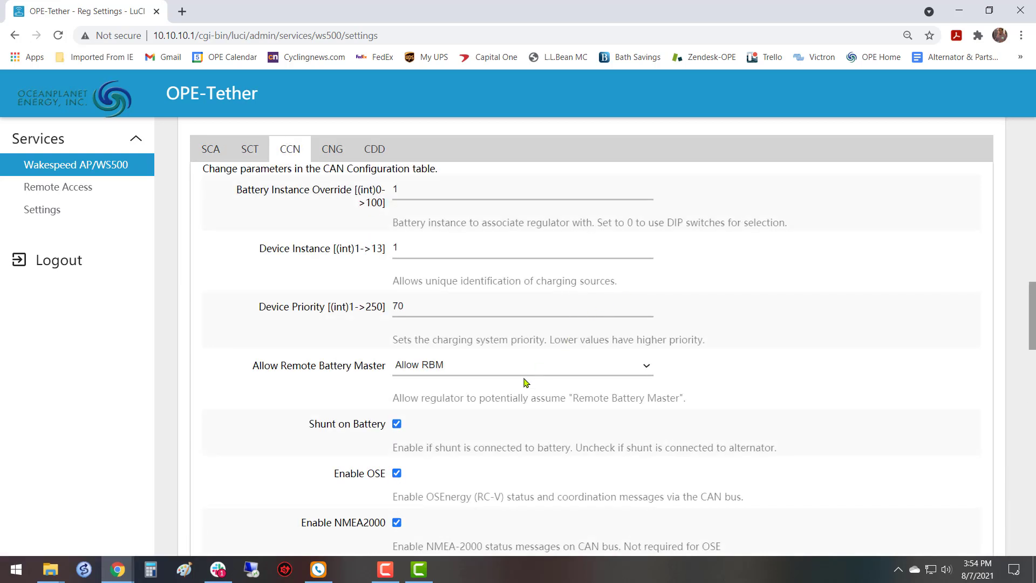
{"action": "scroll", "coordinate": [457, 312], "scroll_direction": "down", "scroll_amount": 3}
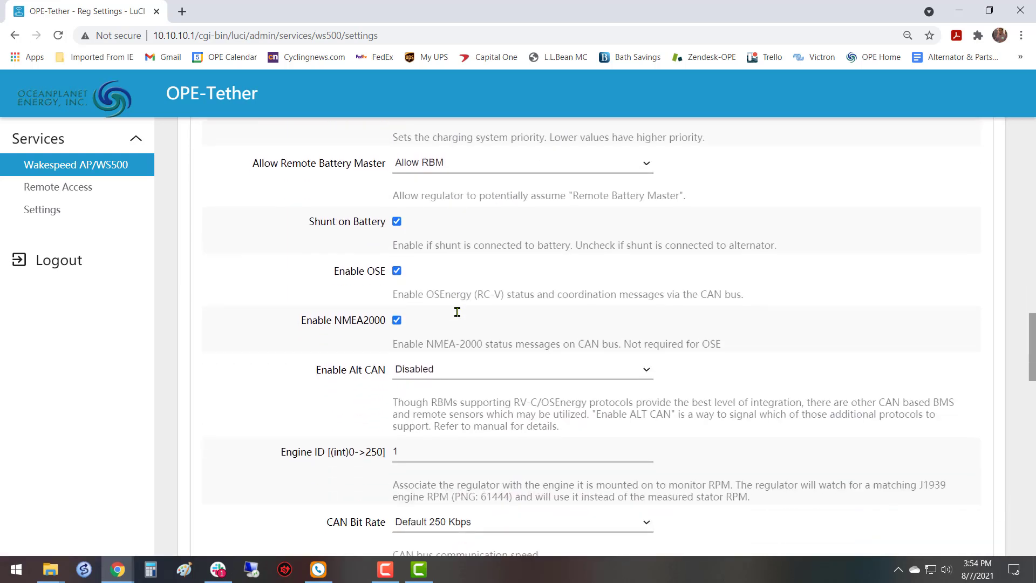
{"action": "scroll", "coordinate": [456, 316], "scroll_direction": "up", "scroll_amount": 3}
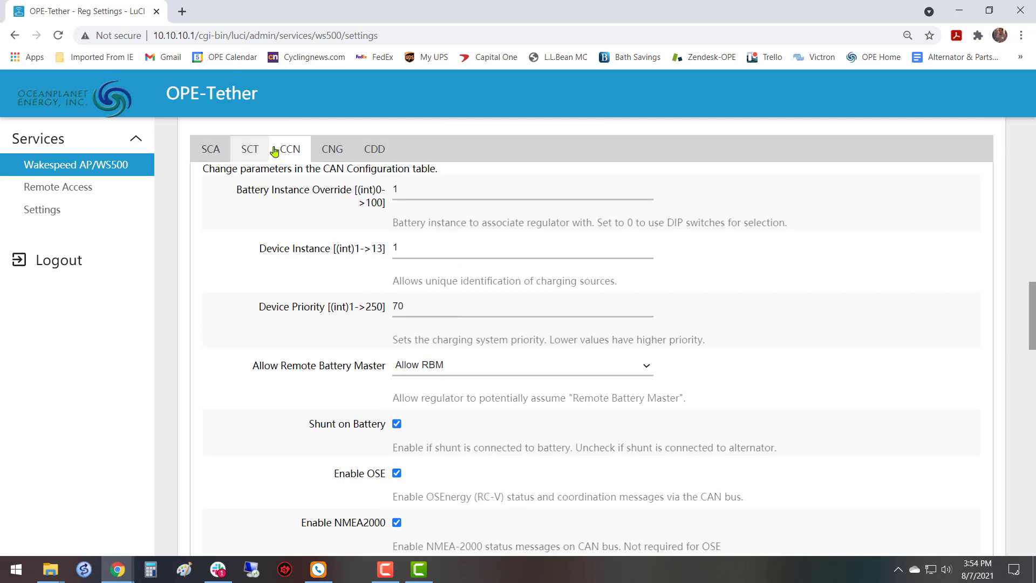
Review the engine configuration's RPM Derate Factor values for each RPM range in the Advanced Settings.
{"action": "left_click", "coordinate": [331, 151]}
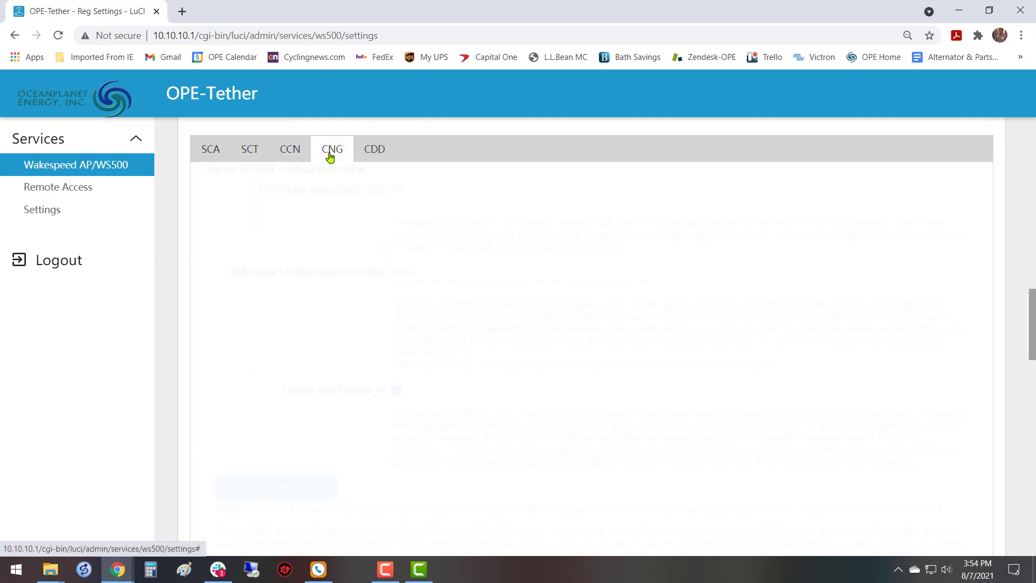
{"action": "scroll", "coordinate": [565, 299], "scroll_direction": "down", "scroll_amount": 13}
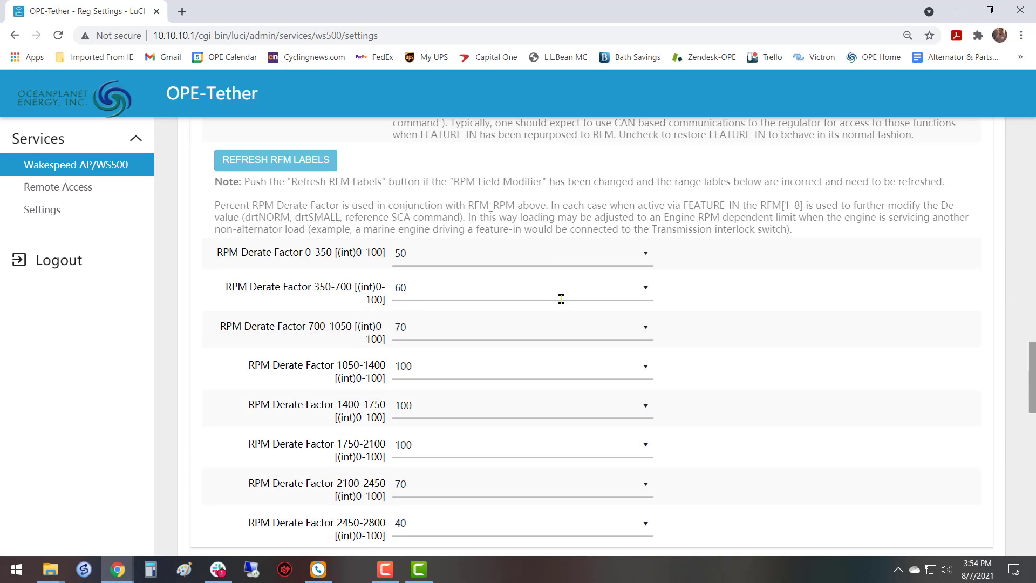
{"action": "scroll", "coordinate": [561, 303], "scroll_direction": "down", "scroll_amount": 2}
{"action": "scroll", "coordinate": [562, 297], "scroll_direction": "up", "scroll_amount": 20}
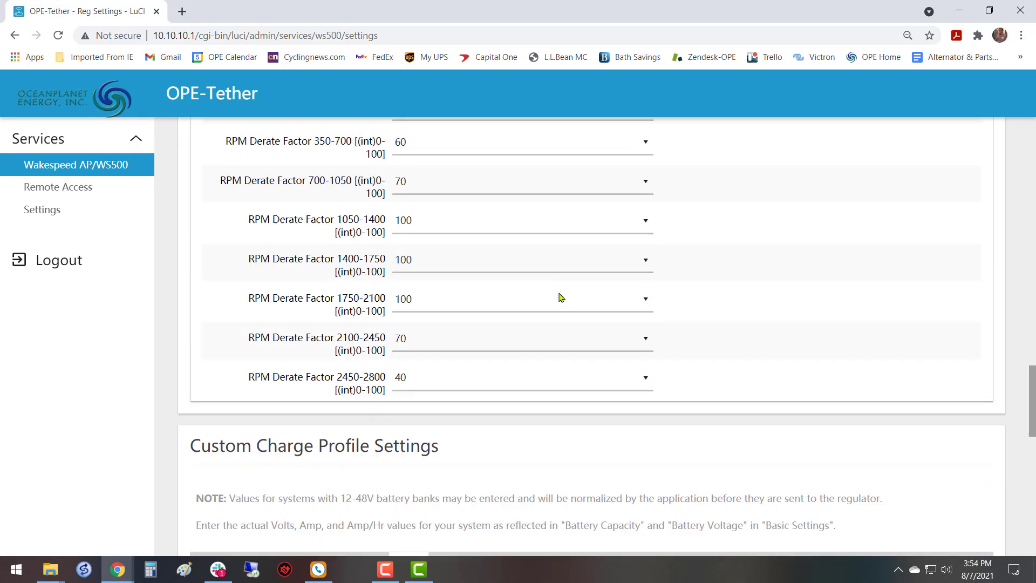
{"action": "scroll", "coordinate": [561, 292], "scroll_direction": "up", "scroll_amount": 10}
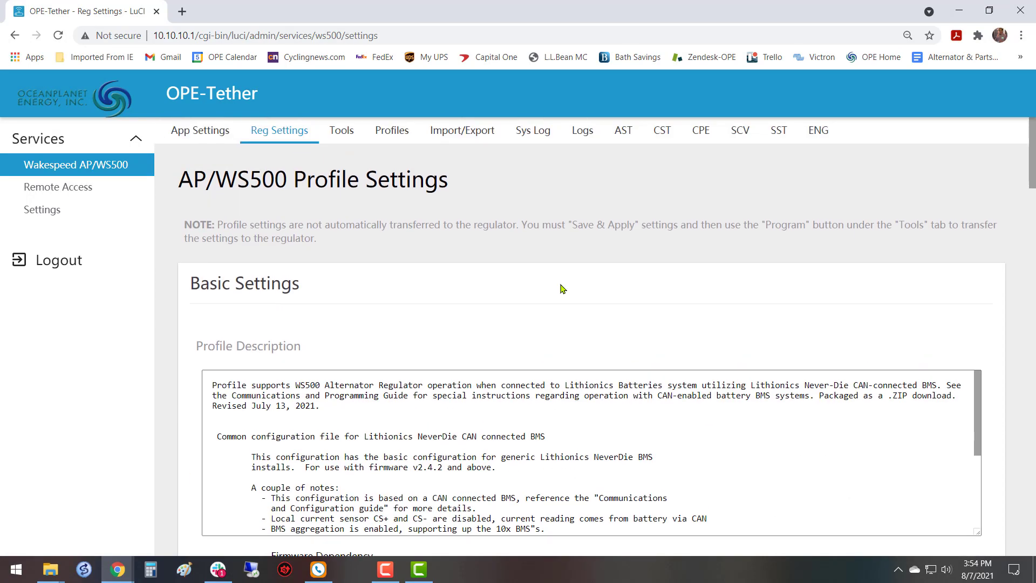
Add a new profile in the Profile Manager to store the current regulator settings.
{"action": "left_click", "coordinate": [392, 137]}
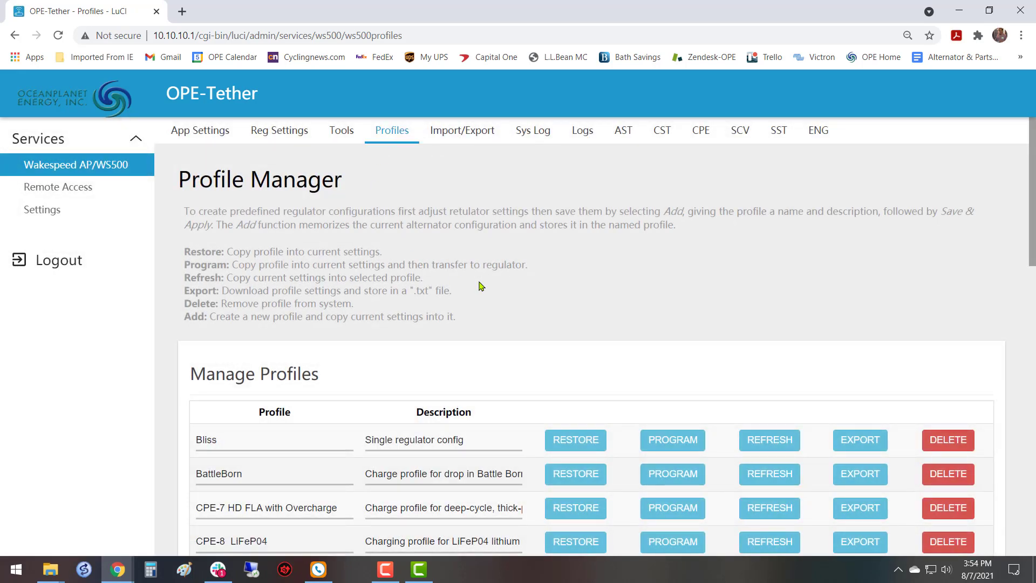
{"action": "scroll", "coordinate": [483, 290], "scroll_direction": "down", "scroll_amount": 15}
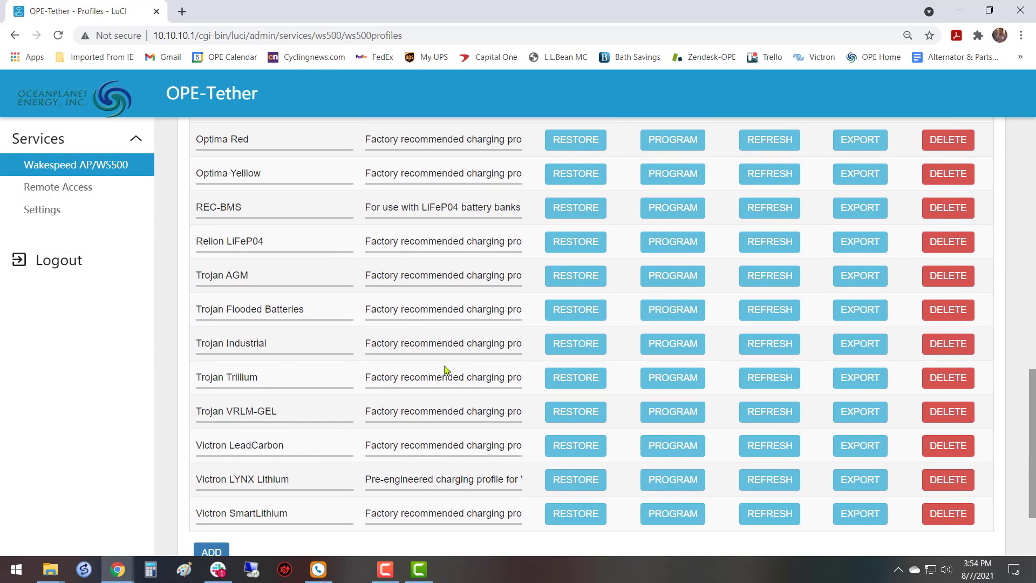
{"action": "scroll", "coordinate": [452, 387], "scroll_direction": "up", "scroll_amount": 3}
{"action": "scroll", "coordinate": [447, 370], "scroll_direction": "down", "scroll_amount": 3}
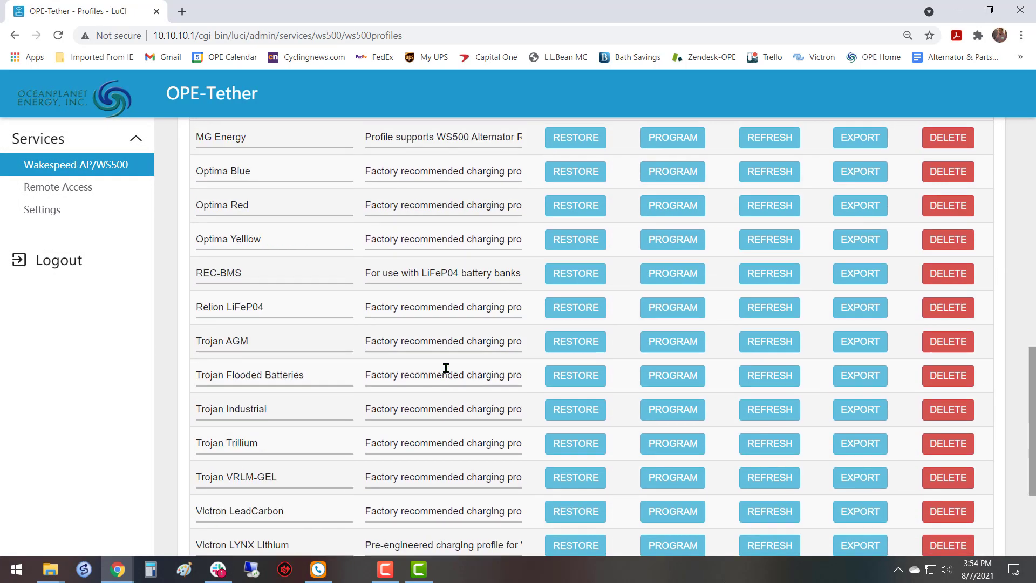
{"action": "left_click", "coordinate": [220, 442]}
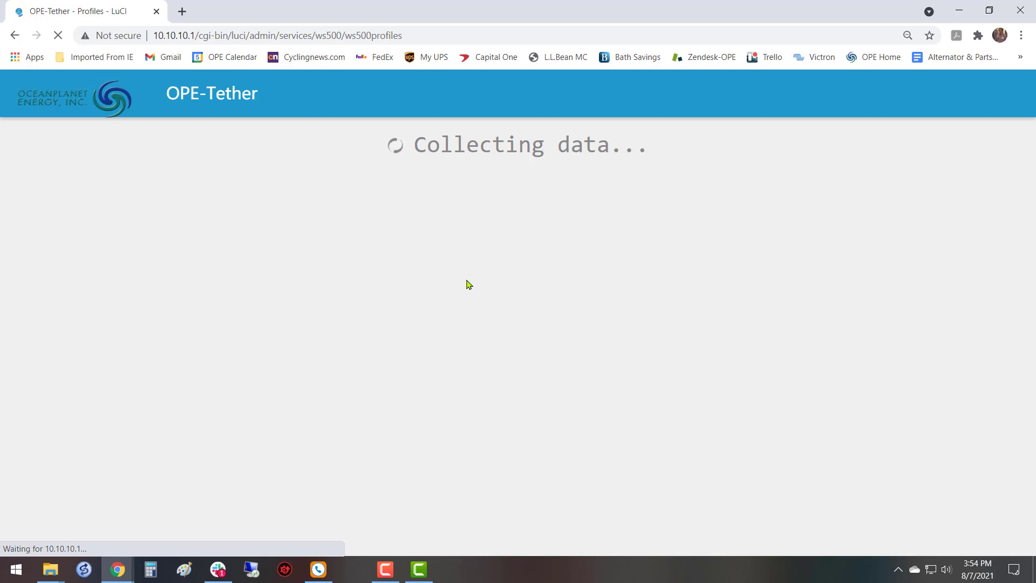
{"action": "scroll", "coordinate": [467, 284], "scroll_direction": "down", "scroll_amount": 16}
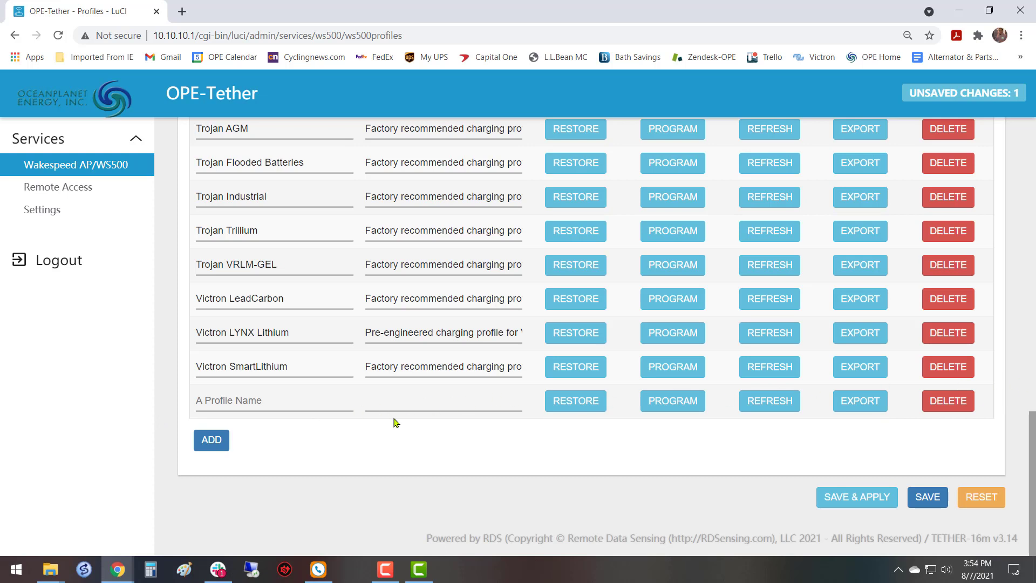
Name the new profile "Bella AP500-Port" and describe it as "AP500 driving 28V HPI for 630Ah Li3".
{"action": "left_click", "coordinate": [261, 400]}
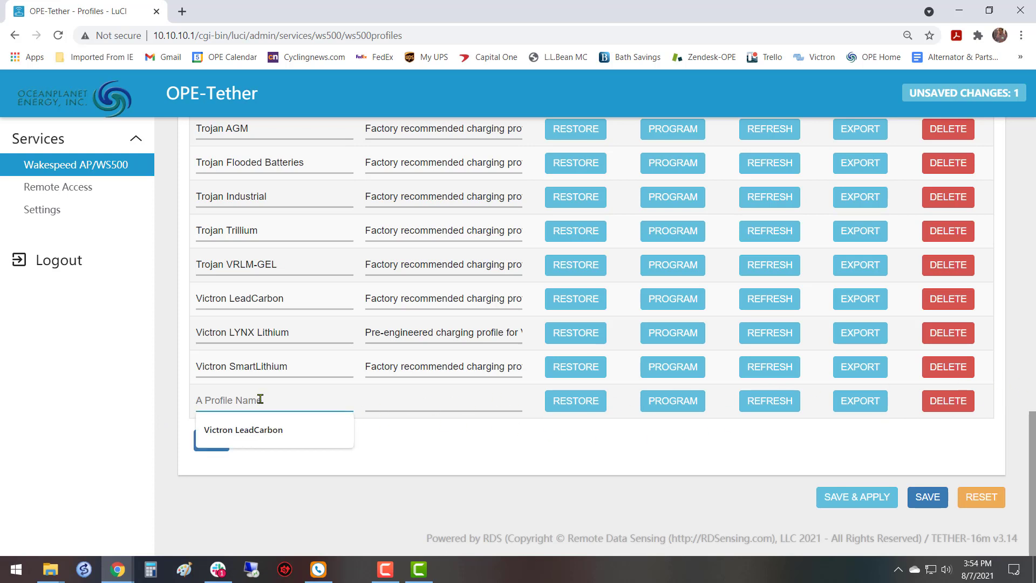
{"action": "type", "text": "Bella AP500-Port"}
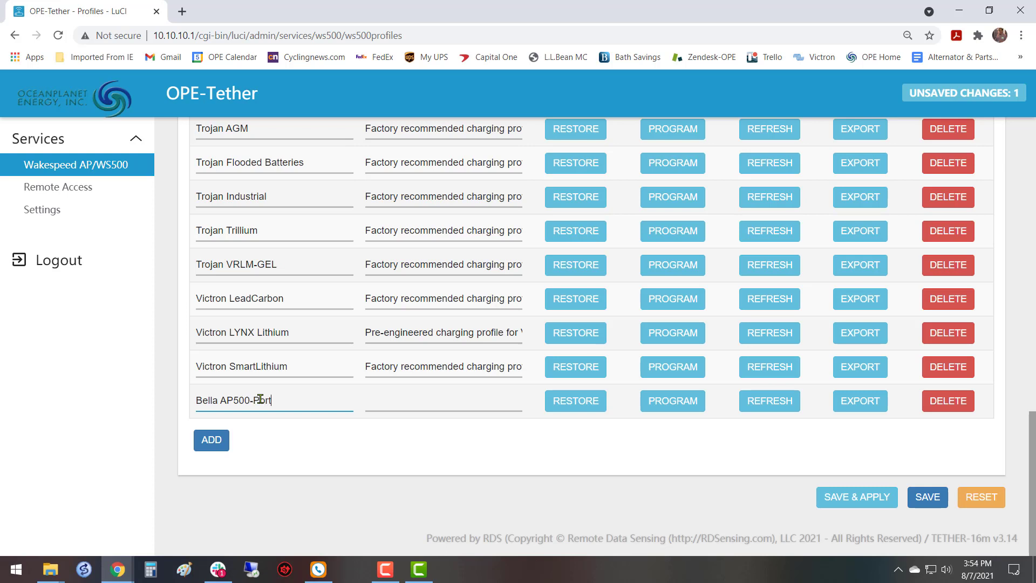
{"action": "key", "text": "Tab"}
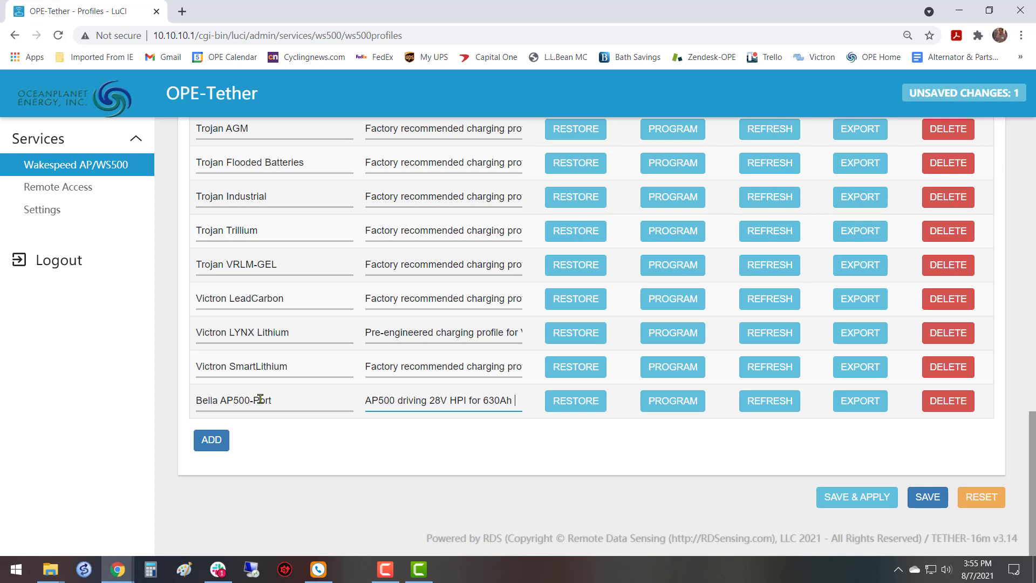
{"action": "type", "text": "3"}
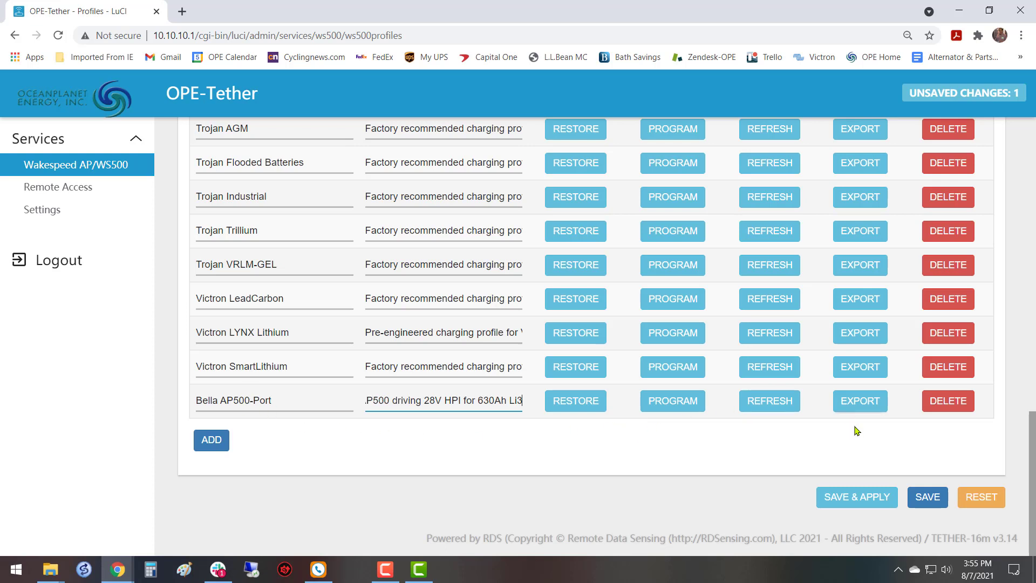
Save and apply the new "Bella AP500-Port" profile and check its entry in the Profile Manager list.
{"action": "left_click", "coordinate": [857, 494]}
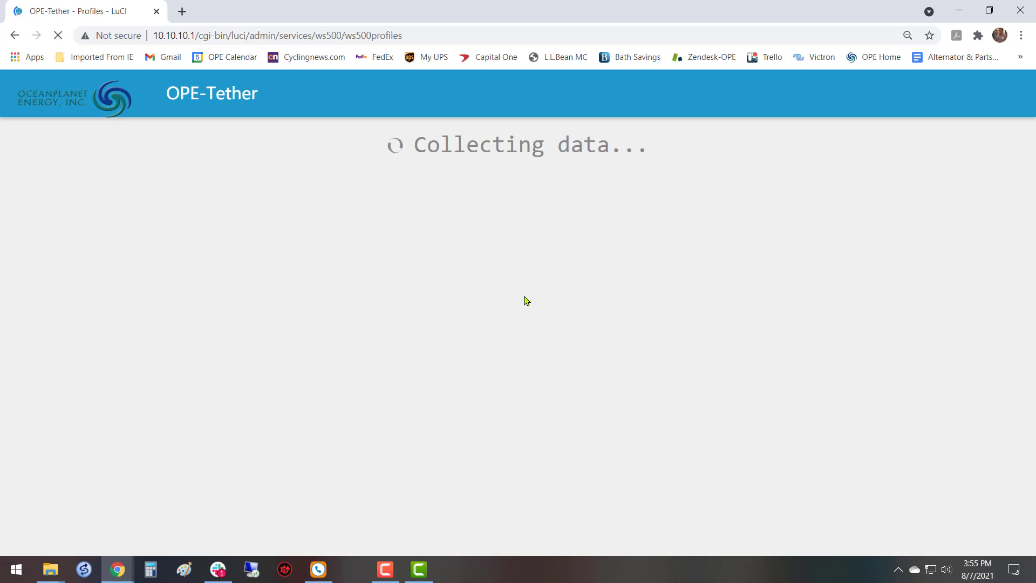
{"action": "scroll", "coordinate": [527, 301], "scroll_direction": "down", "scroll_amount": 16}
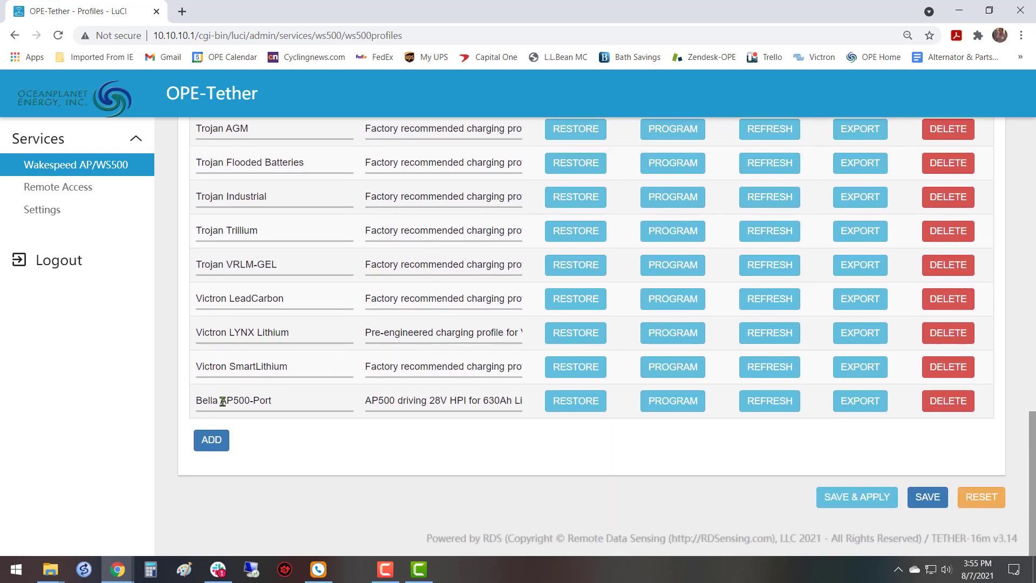
{"action": "scroll", "coordinate": [507, 357], "scroll_direction": "up", "scroll_amount": 15}
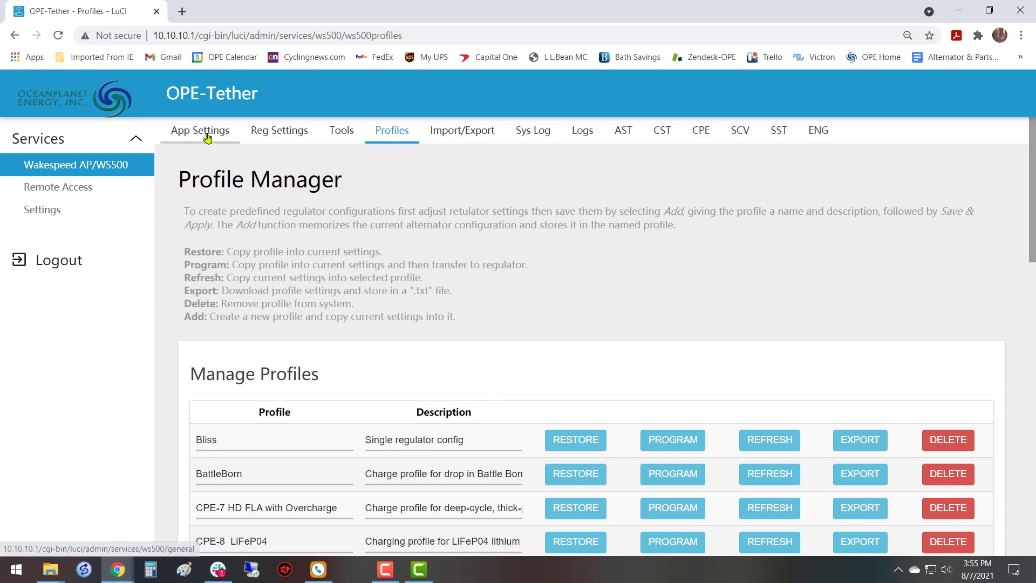
Look over the programming and regulator actions in Tools, and review the current basic and advanced regulator settings.
{"action": "left_click", "coordinate": [344, 134]}
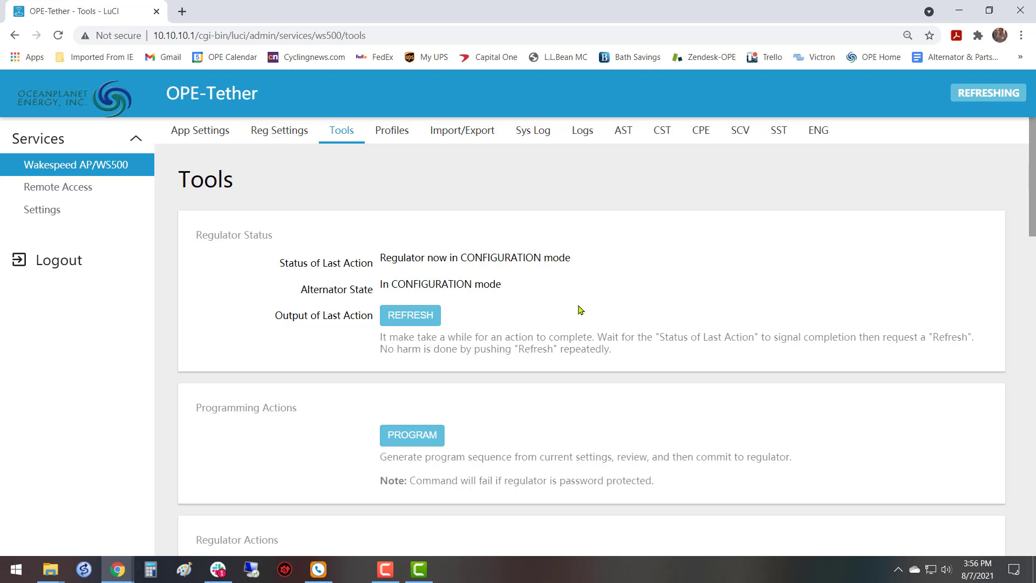
{"action": "scroll", "coordinate": [580, 309], "scroll_direction": "down", "scroll_amount": 7}
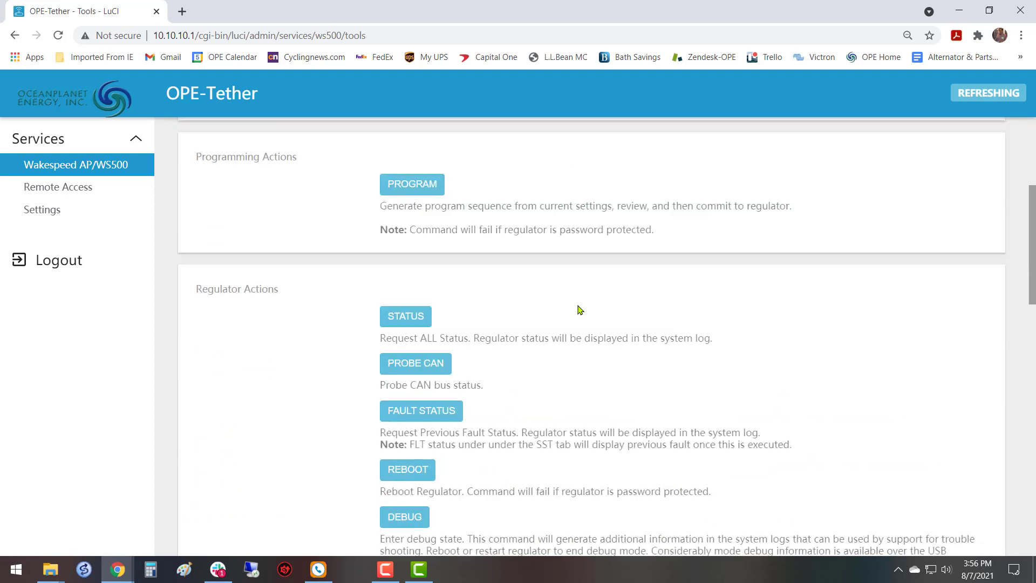
{"action": "scroll", "coordinate": [579, 309], "scroll_direction": "up", "scroll_amount": 7}
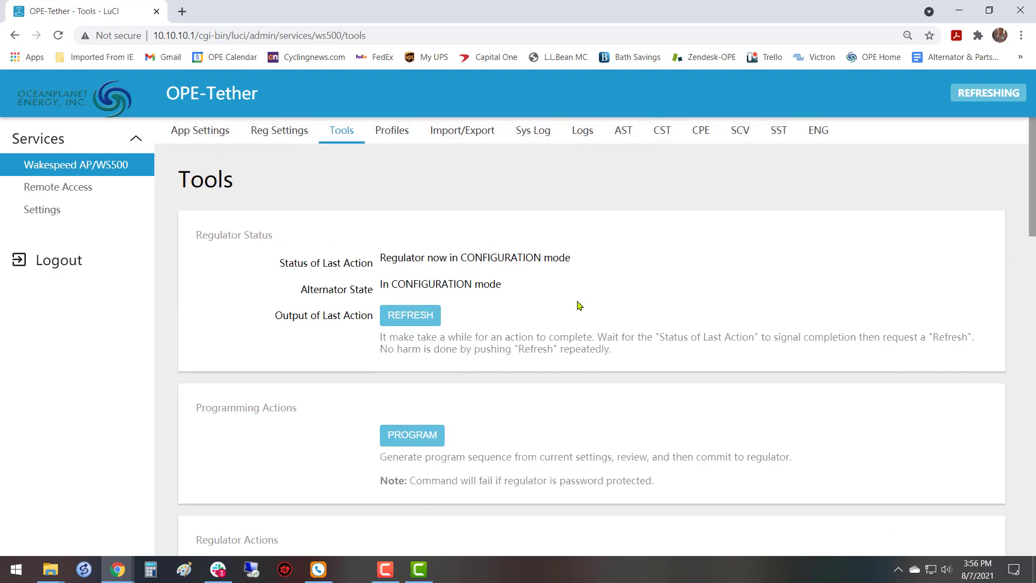
{"action": "left_click", "coordinate": [278, 131]}
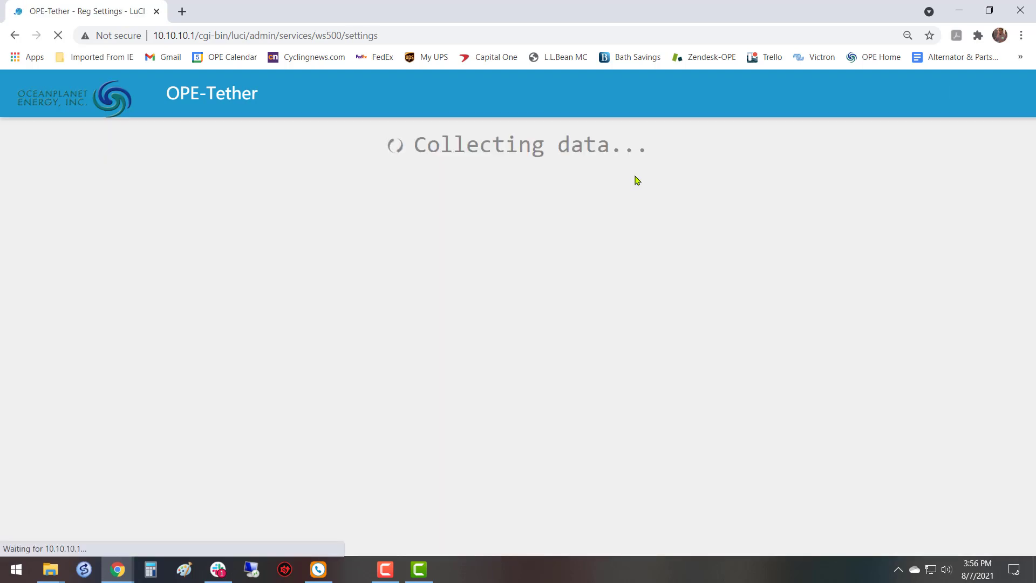
{"action": "scroll", "coordinate": [637, 181], "scroll_direction": "down", "scroll_amount": 15}
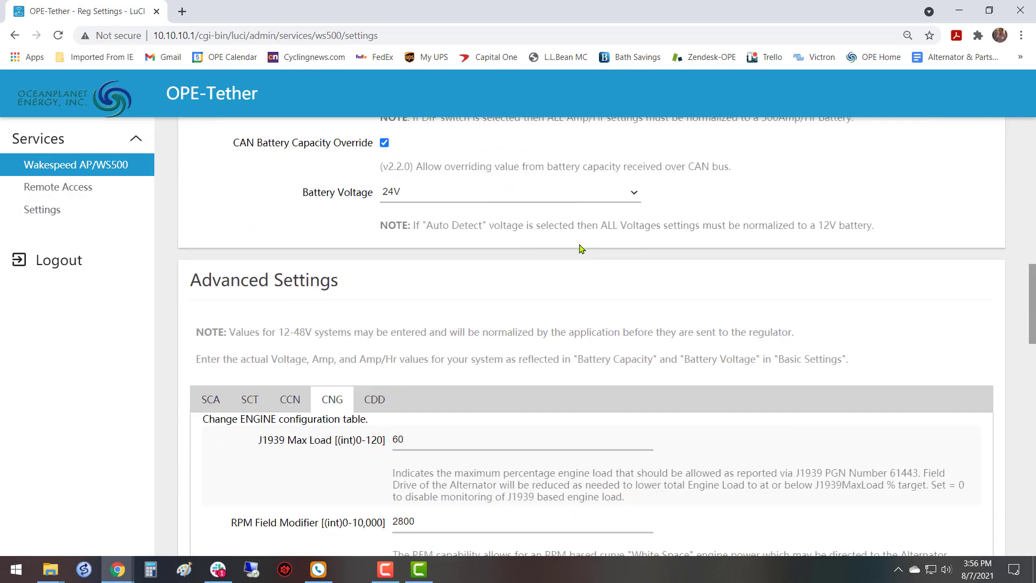
{"action": "scroll", "coordinate": [582, 247], "scroll_direction": "up", "scroll_amount": 5}
{"action": "scroll", "coordinate": [583, 244], "scroll_direction": "down", "scroll_amount": 7}
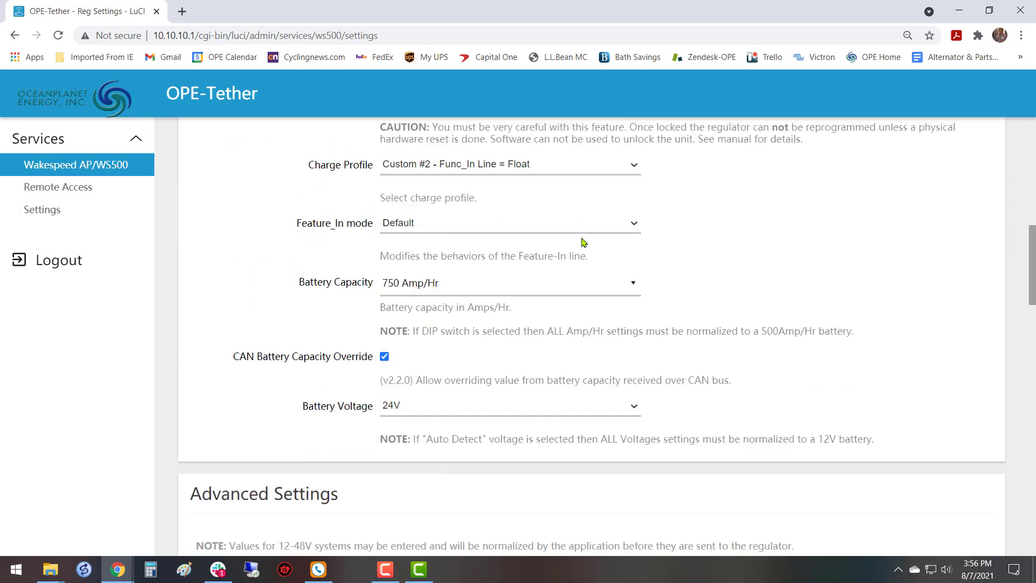
{"action": "scroll", "coordinate": [582, 244], "scroll_direction": "down", "scroll_amount": 20}
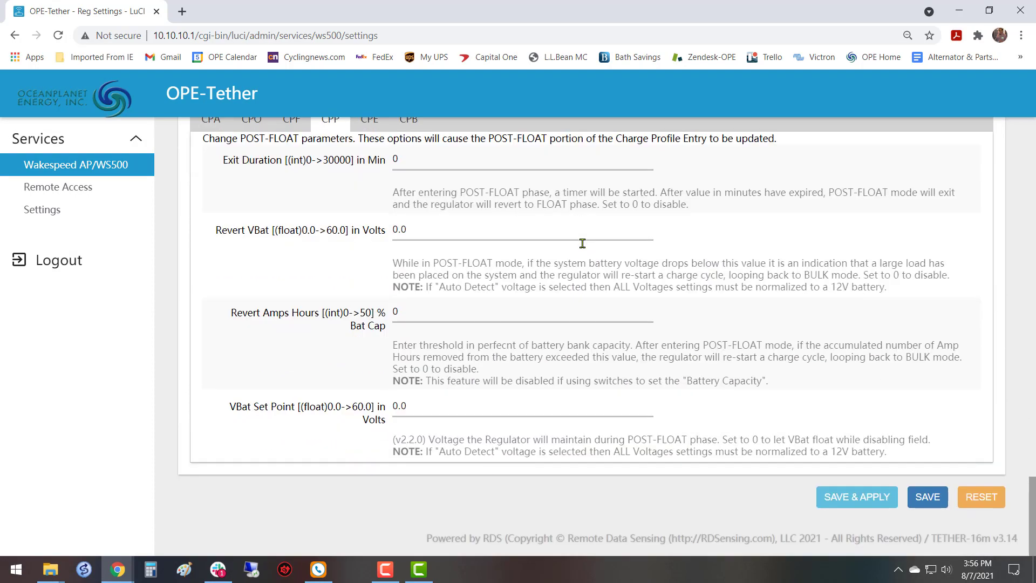
{"action": "scroll", "coordinate": [584, 239], "scroll_direction": "up", "scroll_amount": 6}
{"action": "scroll", "coordinate": [583, 237], "scroll_direction": "up", "scroll_amount": 20}
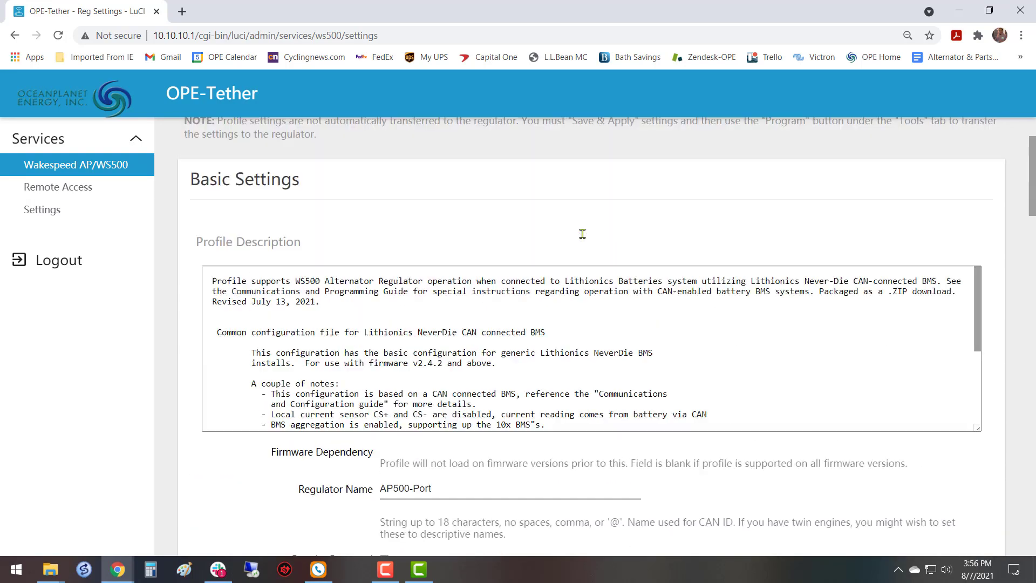
Generate the program sequence from the current settings and review its command lines.
{"action": "left_click", "coordinate": [342, 134]}
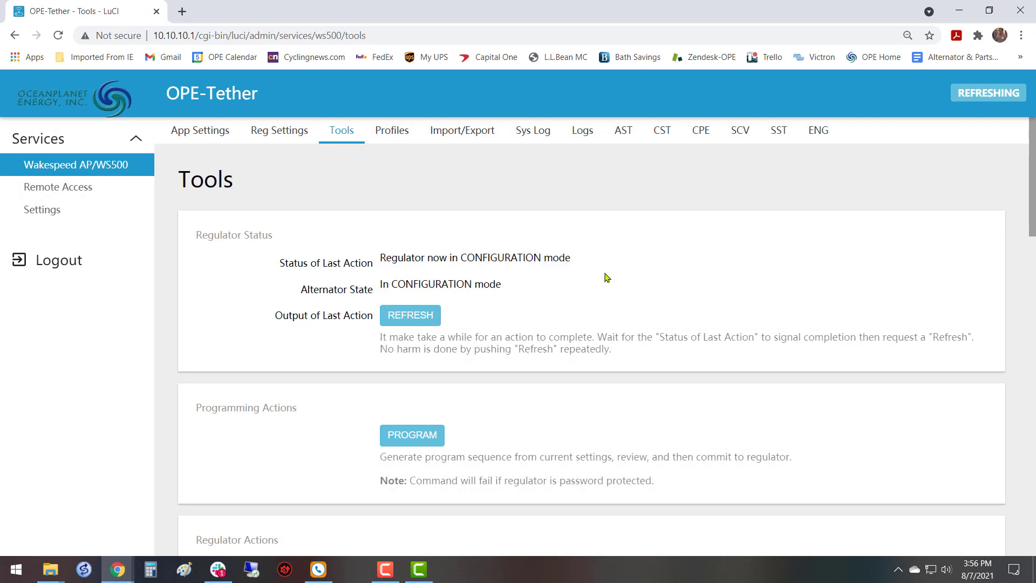
{"action": "scroll", "coordinate": [602, 277], "scroll_direction": "down", "scroll_amount": 3}
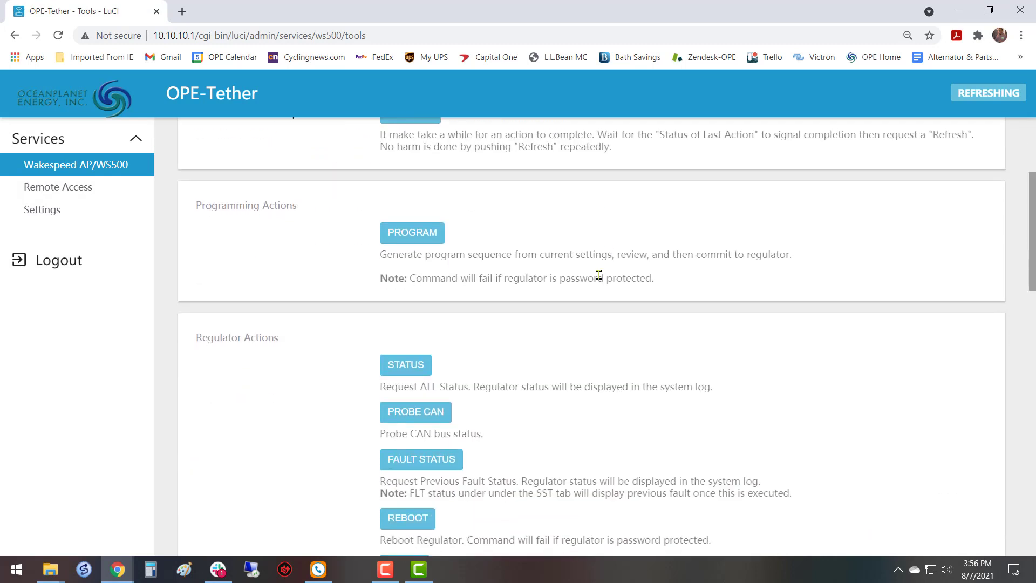
{"action": "left_click", "coordinate": [414, 233]}
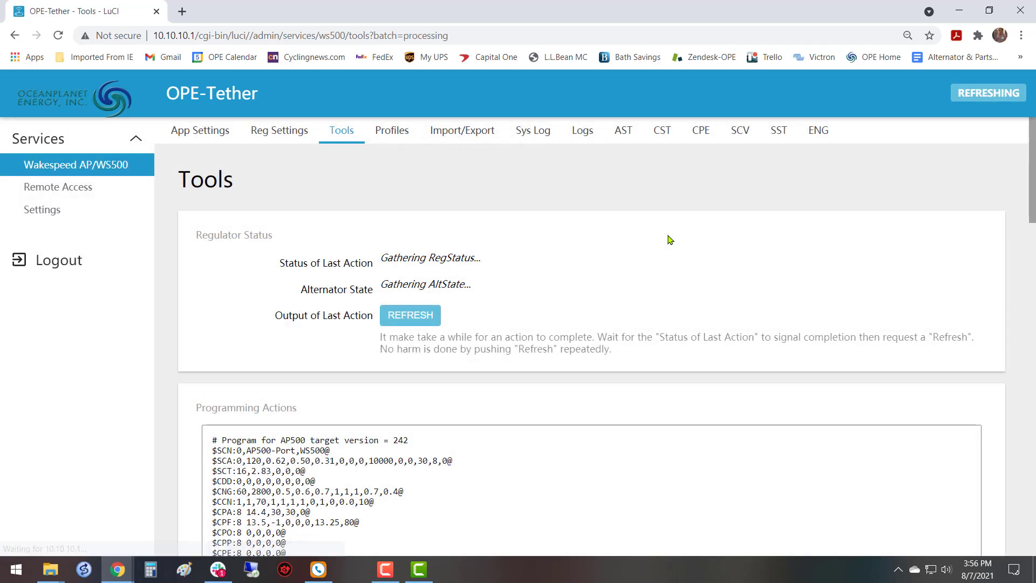
{"action": "scroll", "coordinate": [636, 266], "scroll_direction": "down", "scroll_amount": 3}
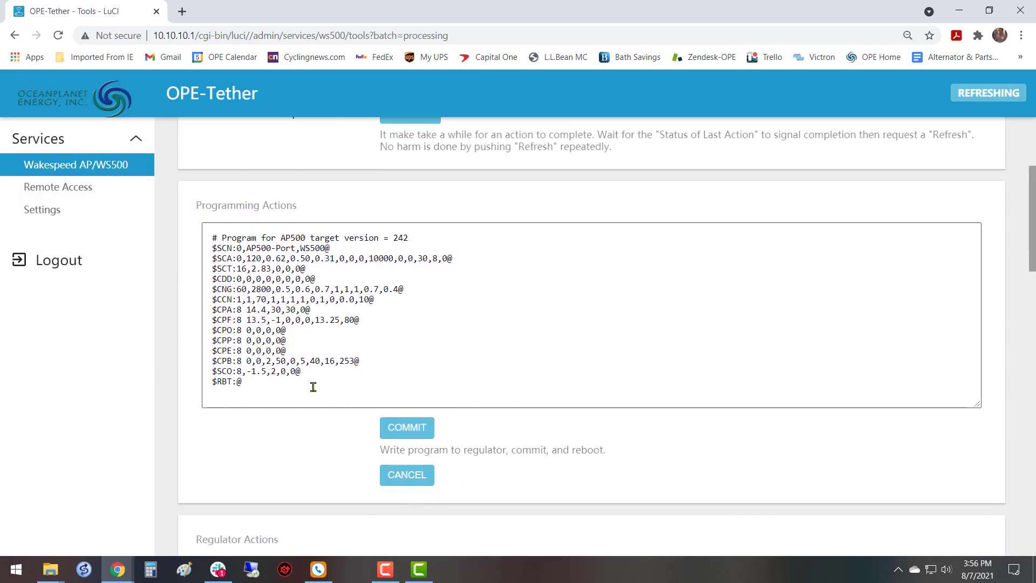
{"action": "left_click_drag", "start_coordinate": [249, 395], "coordinate": [203, 236]}
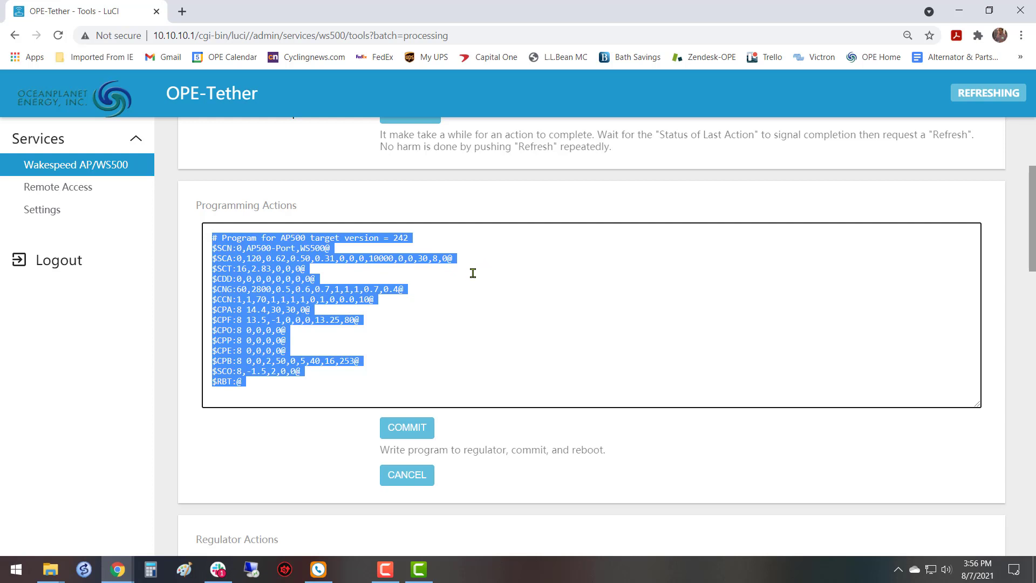
{"action": "left_click", "coordinate": [420, 384]}
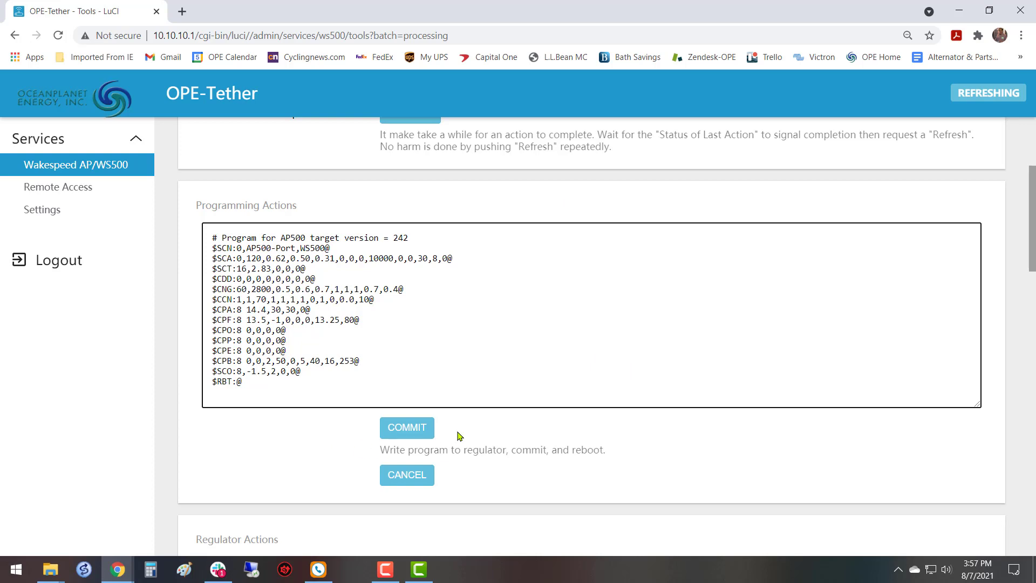
Commit the program sequence to the regulator and examine the write commands in the system log.
{"action": "left_click", "coordinate": [410, 429]}
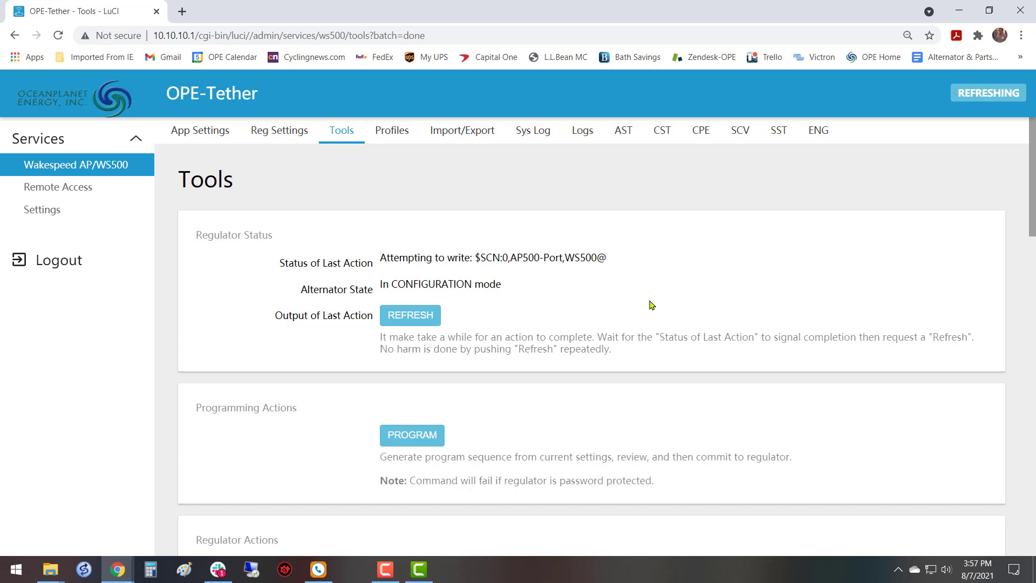
{"action": "left_click", "coordinate": [533, 135]}
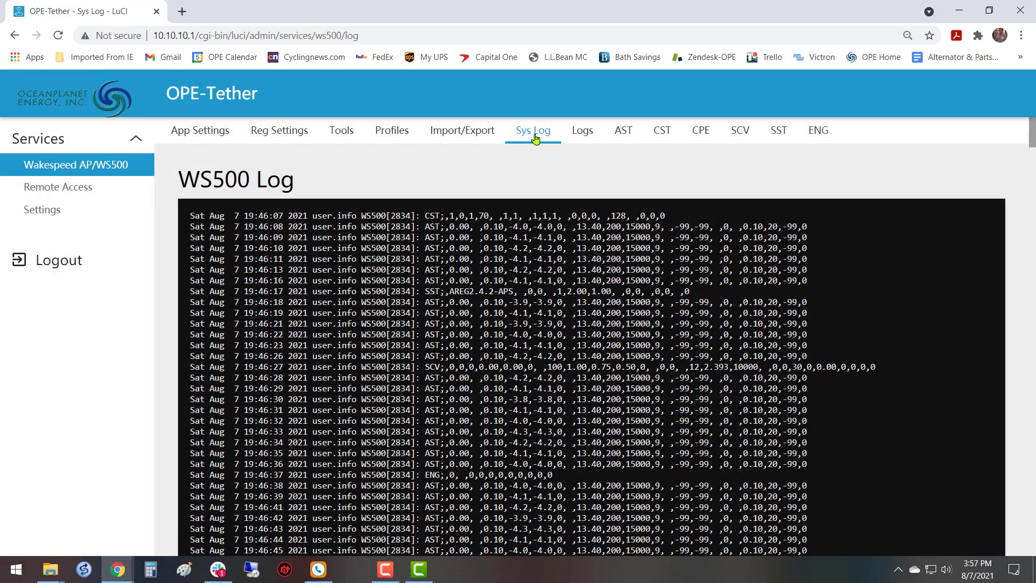
{"action": "scroll", "coordinate": [551, 328], "scroll_direction": "down", "scroll_amount": 7}
{"action": "scroll", "coordinate": [551, 328], "scroll_direction": "down", "scroll_amount": 20}
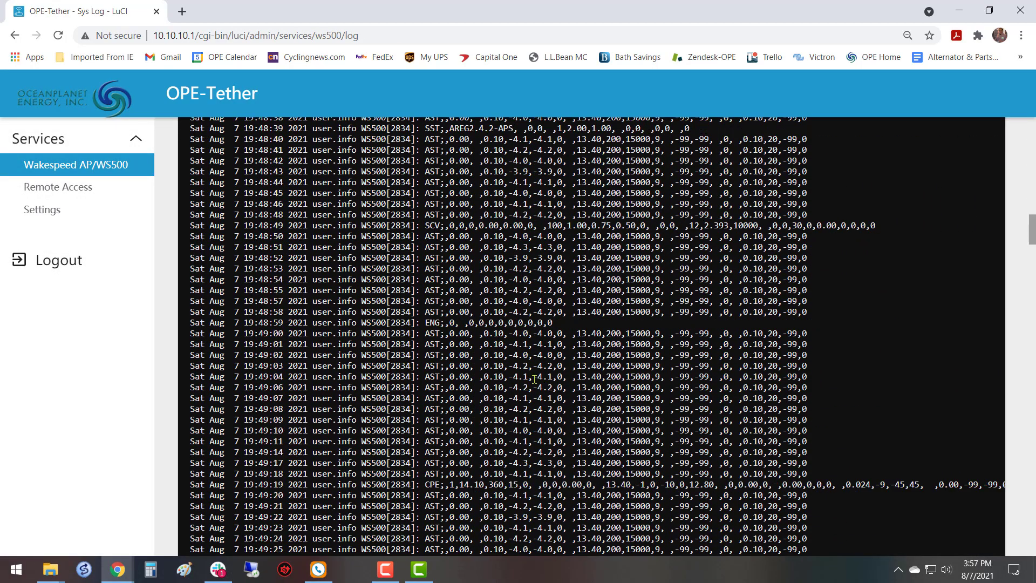
{"action": "scroll", "coordinate": [486, 378], "scroll_direction": "down", "scroll_amount": 20}
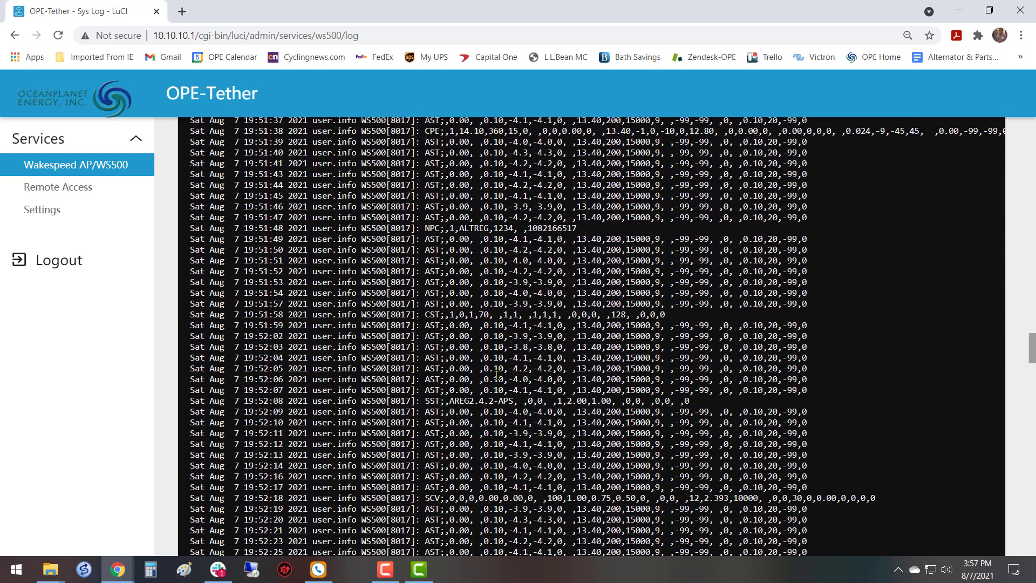
{"action": "scroll", "coordinate": [490, 372], "scroll_direction": "down", "scroll_amount": 20}
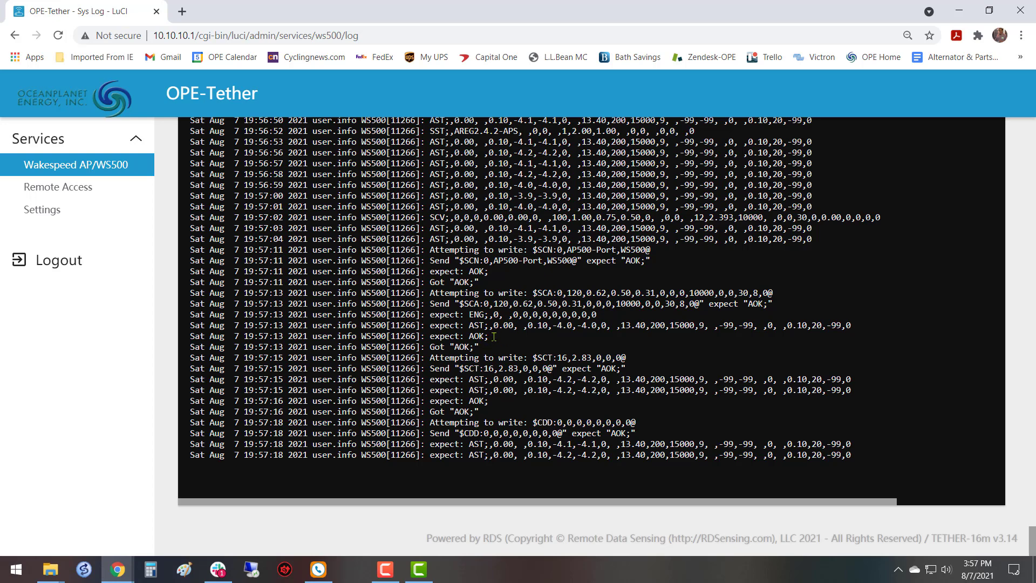
{"action": "scroll", "coordinate": [596, 383], "scroll_direction": "up", "scroll_amount": 15}
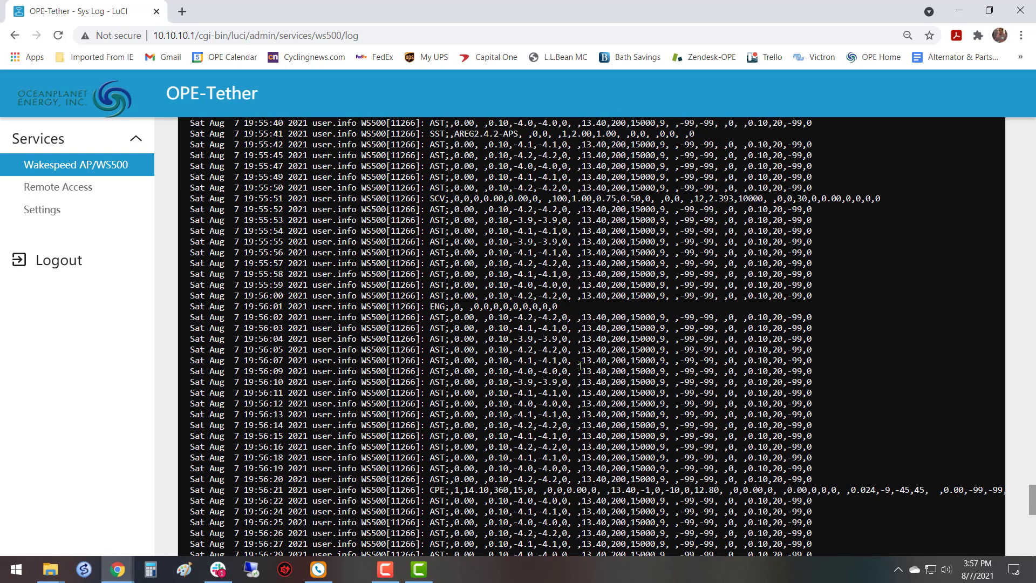
{"action": "scroll", "coordinate": [546, 339], "scroll_direction": "up", "scroll_amount": 20}
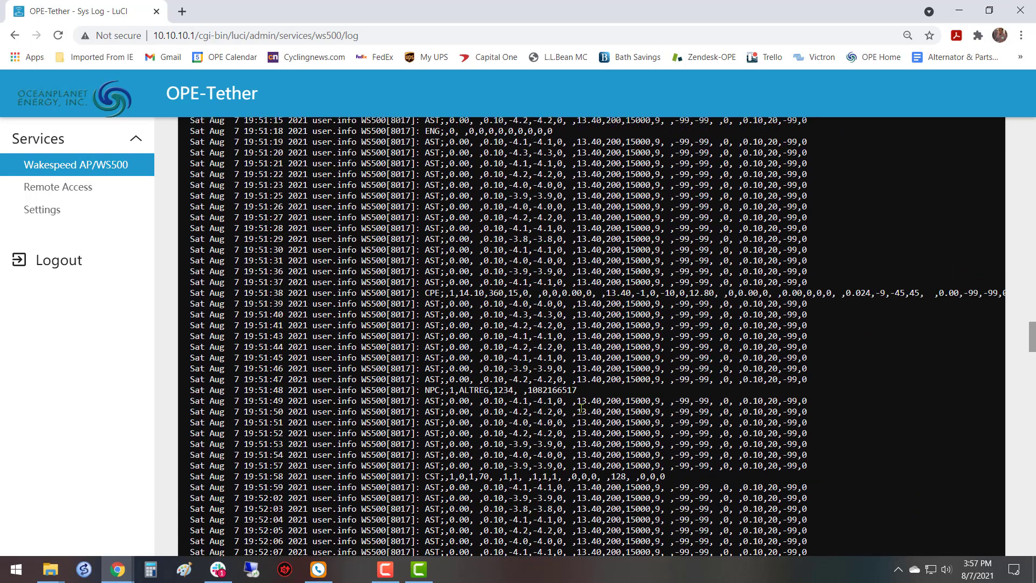
{"action": "scroll", "coordinate": [457, 373], "scroll_direction": "up", "scroll_amount": 10}
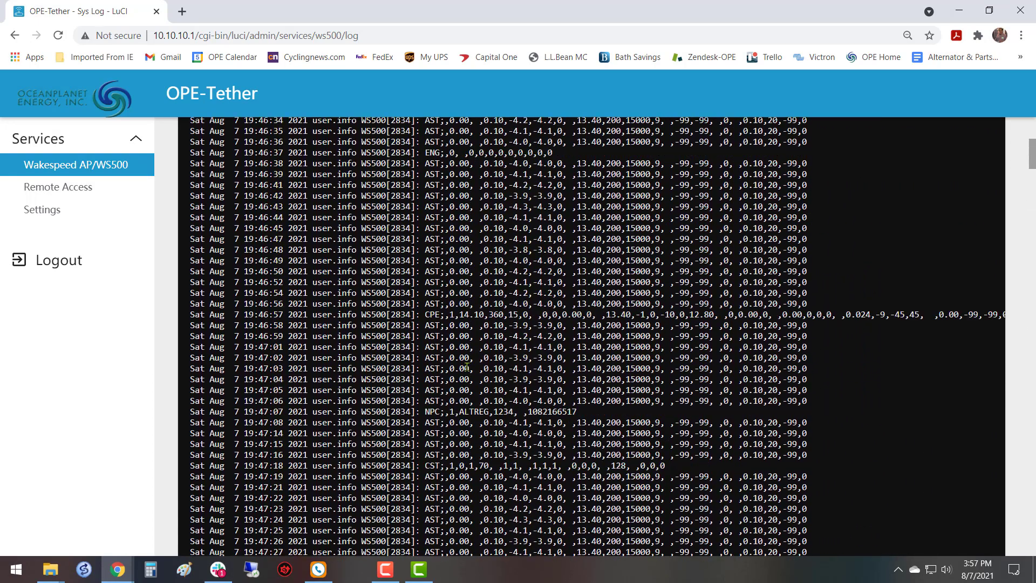
Check the regulator's Status of Last Action and the action output after programming.
{"action": "left_click", "coordinate": [342, 132]}
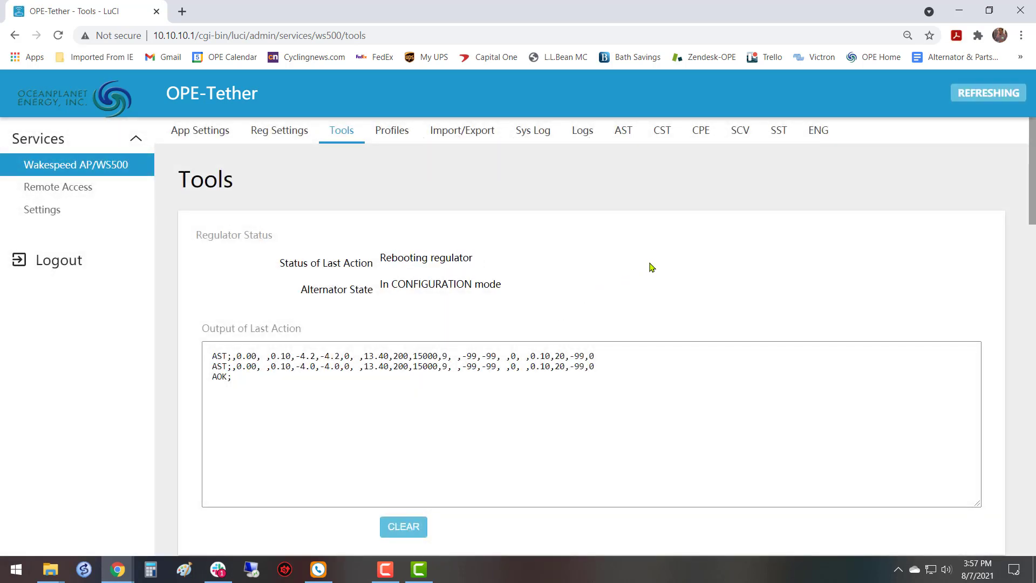
{"action": "scroll", "coordinate": [651, 266], "scroll_direction": "down", "scroll_amount": 1}
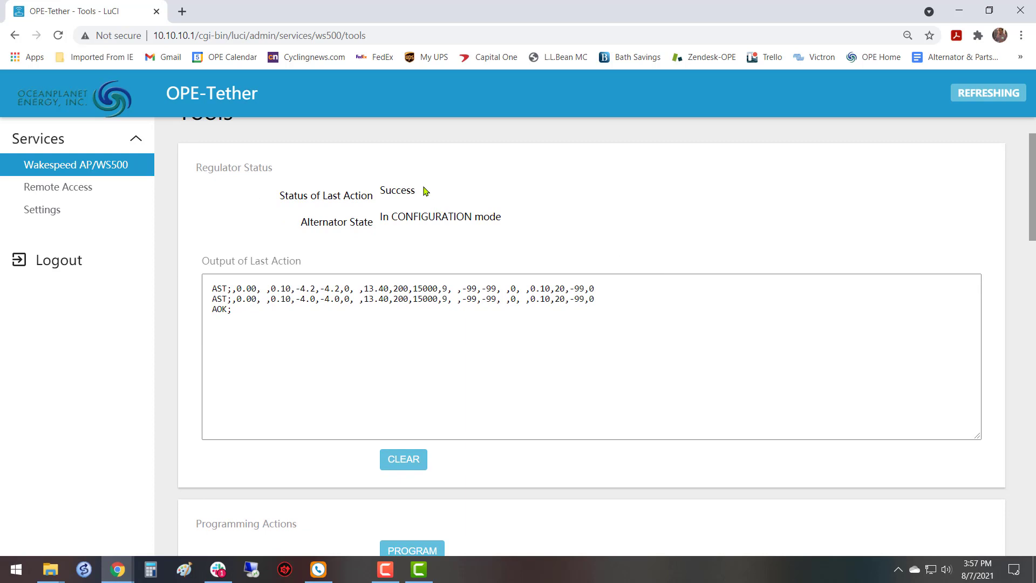
{"action": "left_click_drag", "start_coordinate": [424, 188], "coordinate": [368, 192]}
{"action": "left_click", "coordinate": [517, 185]}
{"action": "scroll", "coordinate": [519, 232], "scroll_direction": "up", "scroll_amount": 1}
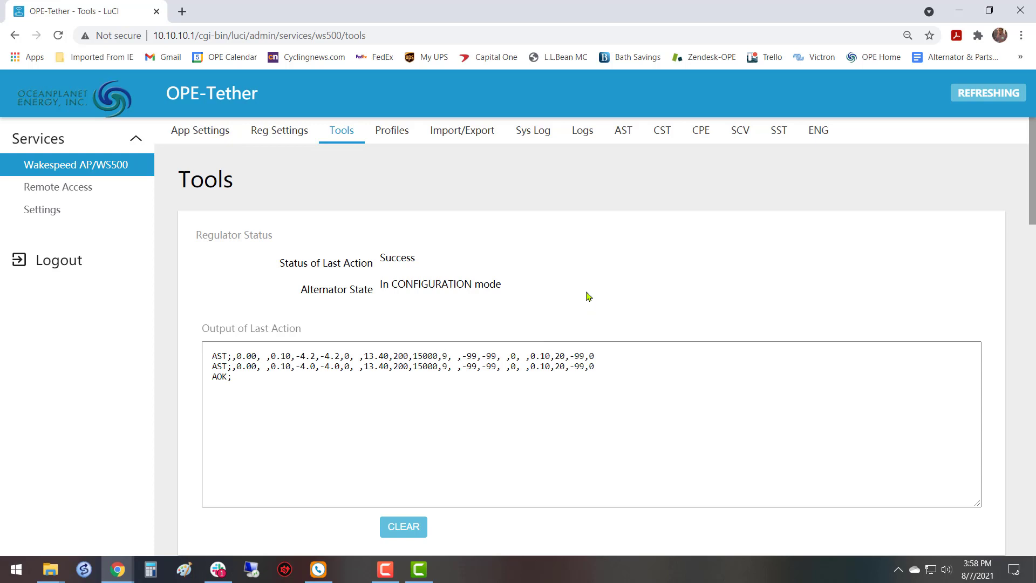
Disable Configuration Mode in the AP/WS500 General Settings, then save and apply the change.
{"action": "left_click", "coordinate": [201, 131]}
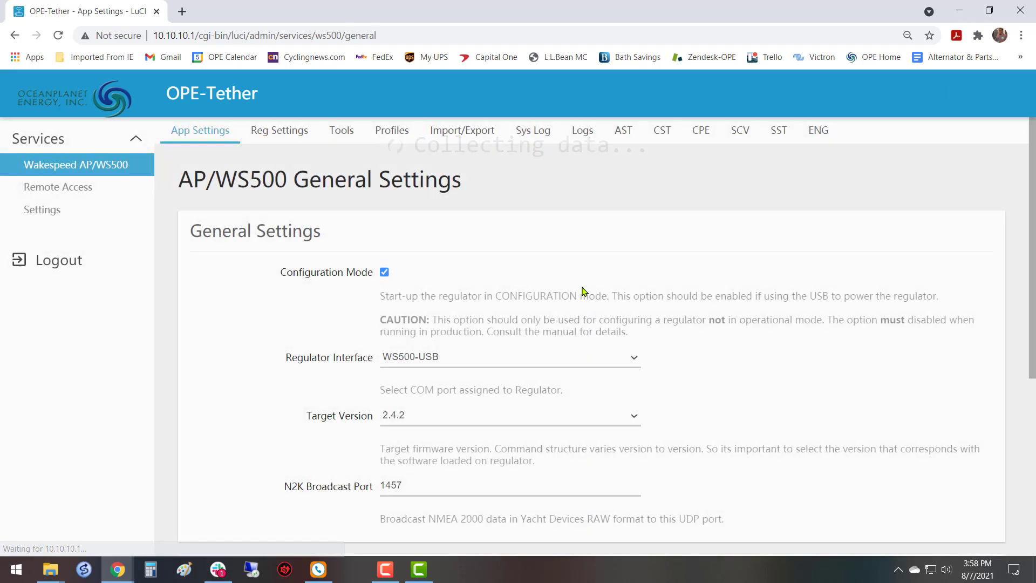
{"action": "left_click", "coordinate": [384, 273]}
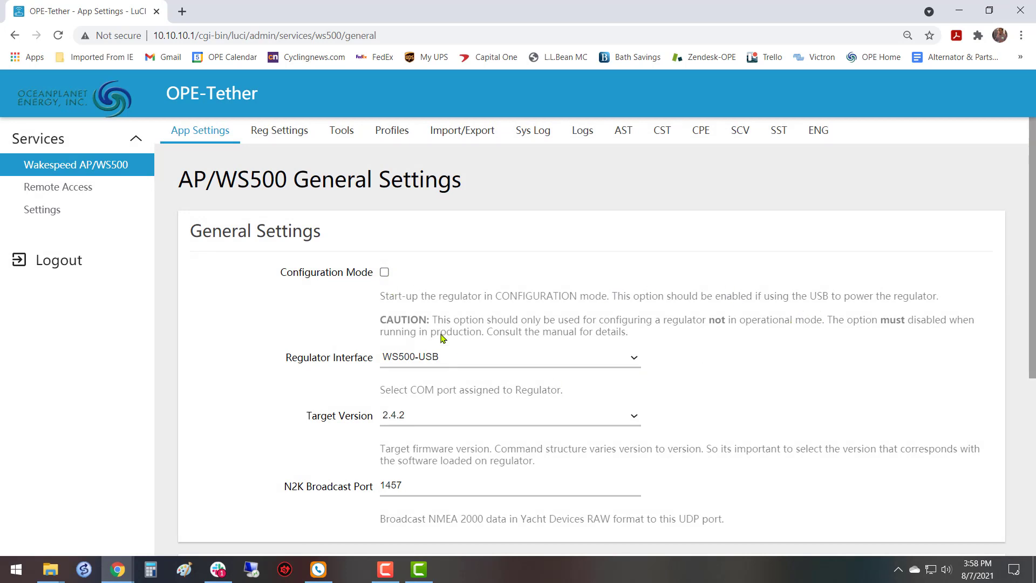
{"action": "scroll", "coordinate": [749, 329], "scroll_direction": "down", "scroll_amount": 5}
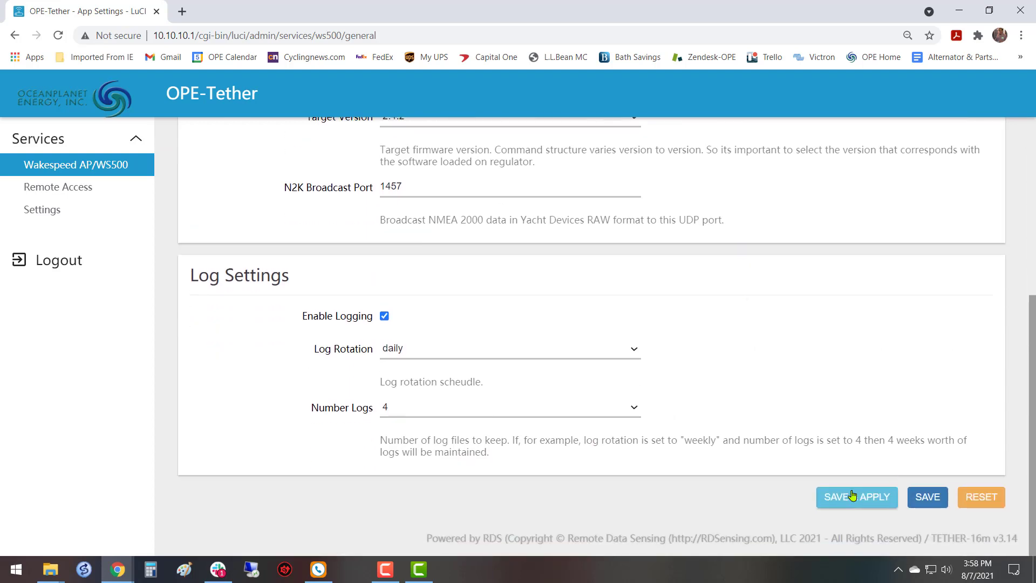
{"action": "scroll", "coordinate": [458, 297], "scroll_direction": "up", "scroll_amount": 5}
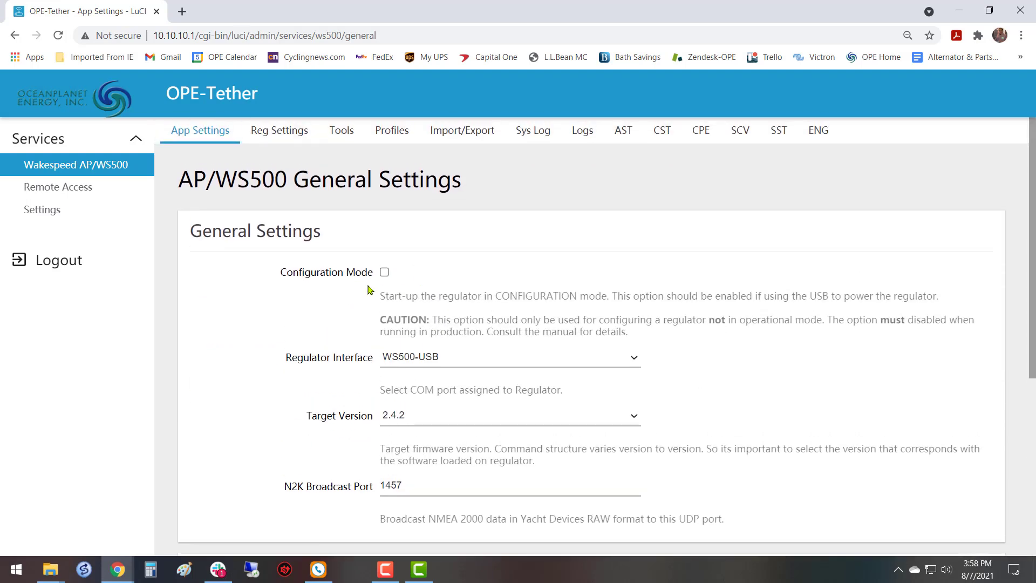
{"action": "scroll", "coordinate": [755, 330], "scroll_direction": "down", "scroll_amount": 5}
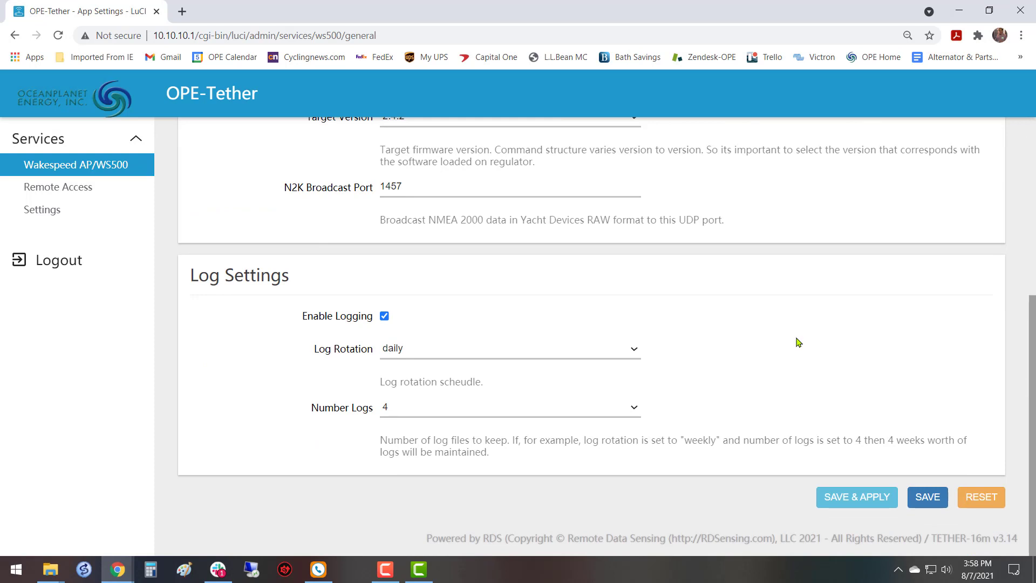
{"action": "scroll", "coordinate": [799, 340], "scroll_direction": "up", "scroll_amount": 5}
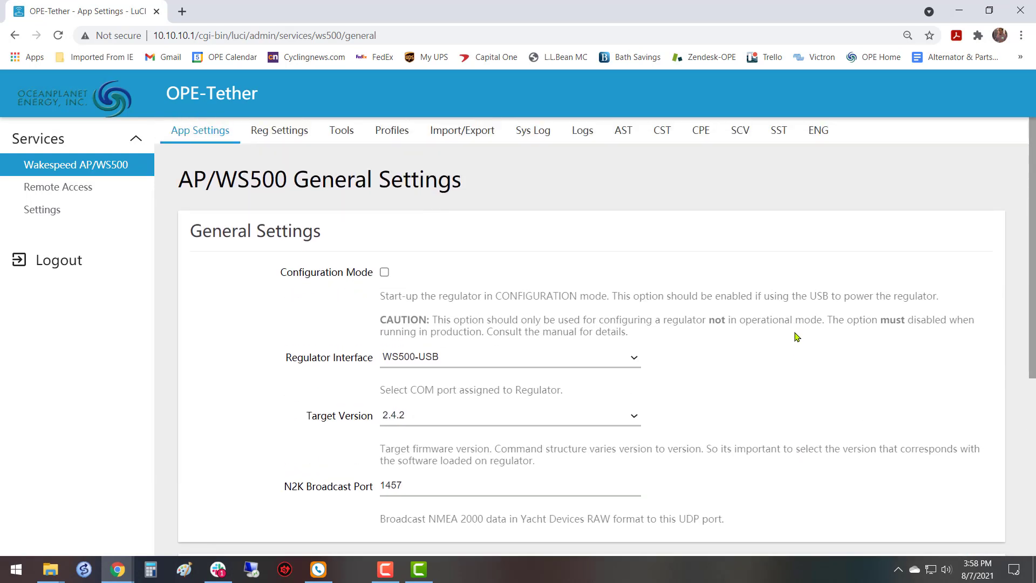
{"action": "scroll", "coordinate": [797, 337], "scroll_direction": "down", "scroll_amount": 4}
{"action": "scroll", "coordinate": [794, 336], "scroll_direction": "up", "scroll_amount": 4}
{"action": "scroll", "coordinate": [772, 313], "scroll_direction": "down", "scroll_amount": 5}
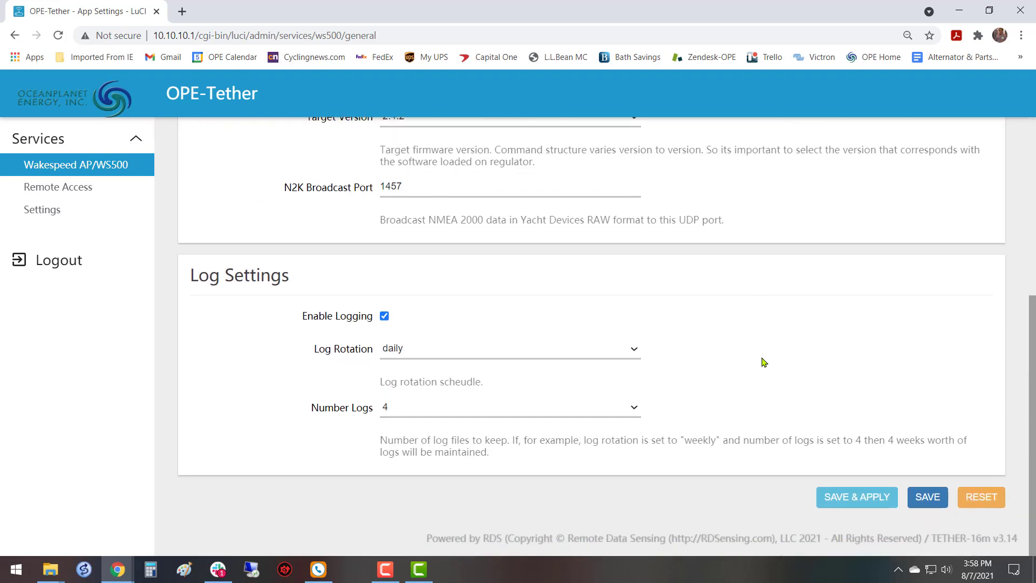
{"action": "left_click", "coordinate": [862, 495]}
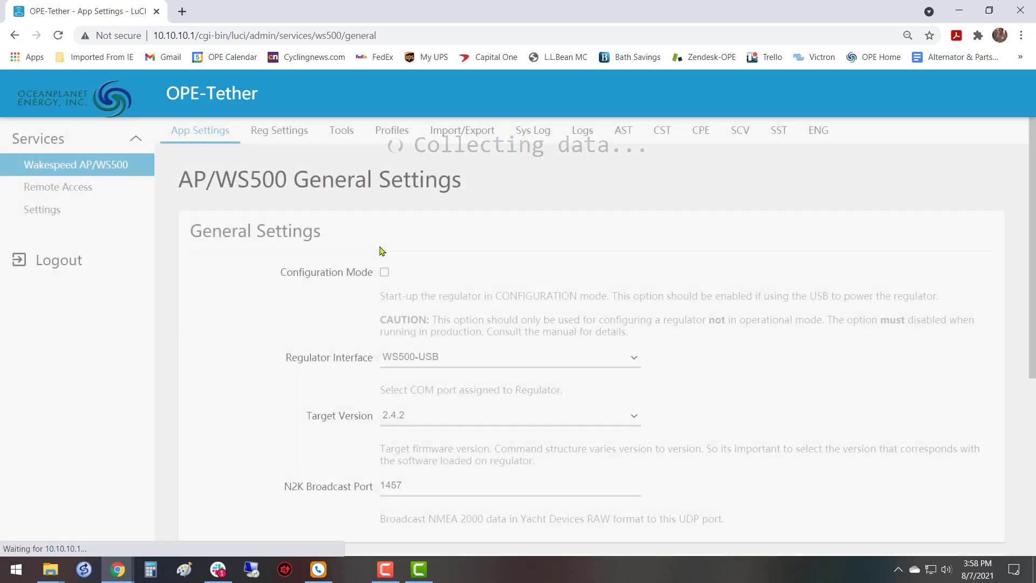
Reboot the regulator using the regulator actions in Tools.
{"action": "left_click", "coordinate": [342, 131]}
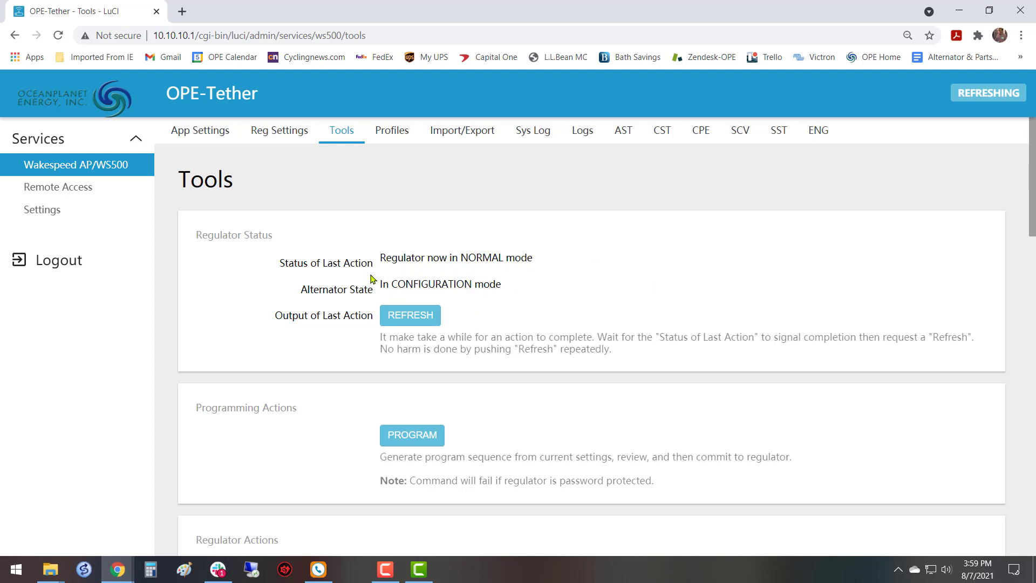
{"action": "scroll", "coordinate": [566, 322], "scroll_direction": "down", "scroll_amount": 3}
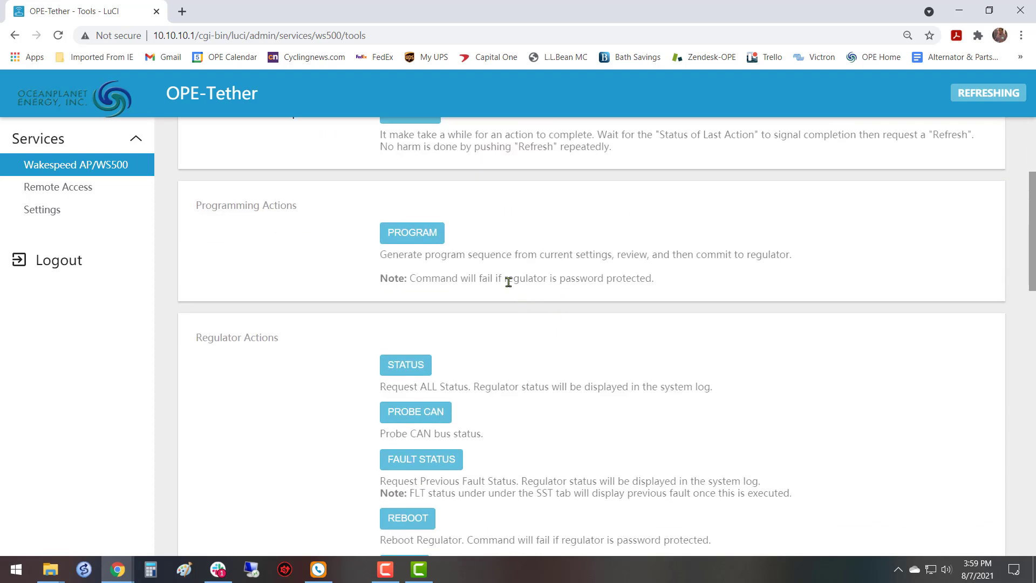
{"action": "scroll", "coordinate": [509, 282], "scroll_direction": "up", "scroll_amount": 3}
{"action": "scroll", "coordinate": [509, 287], "scroll_direction": "down", "scroll_amount": 4}
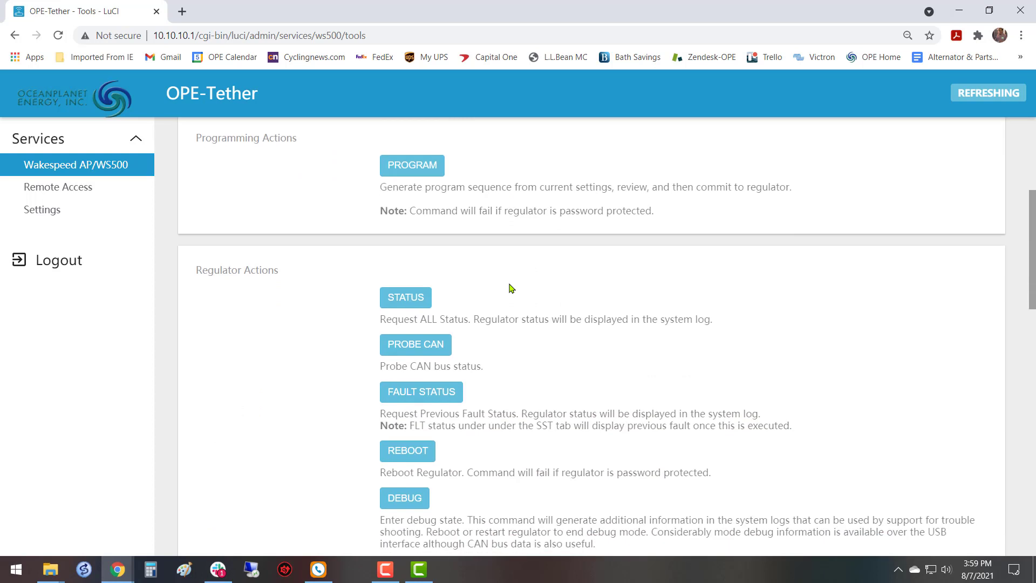
{"action": "scroll", "coordinate": [511, 288], "scroll_direction": "down", "scroll_amount": 3}
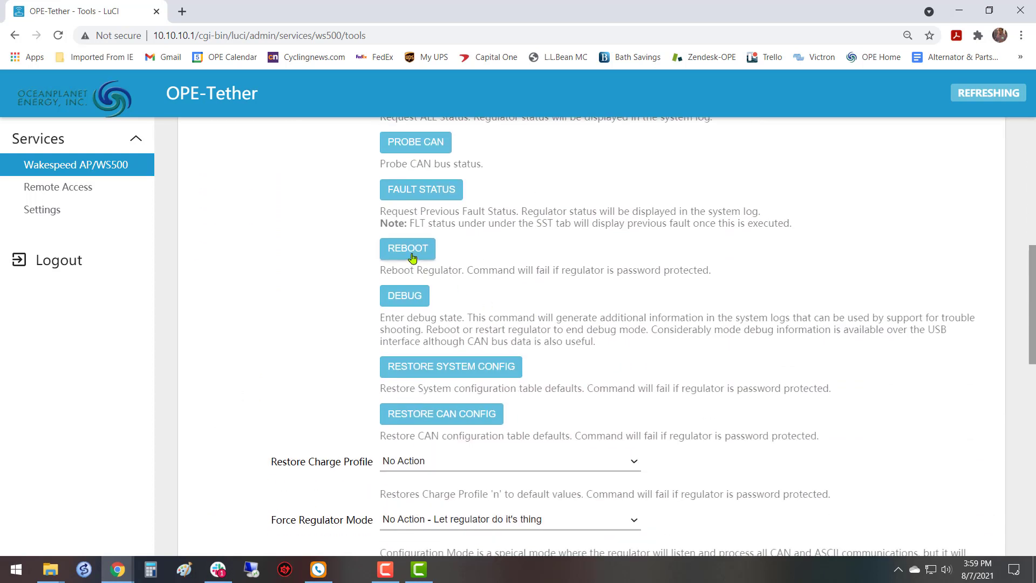
{"action": "left_click", "coordinate": [414, 254]}
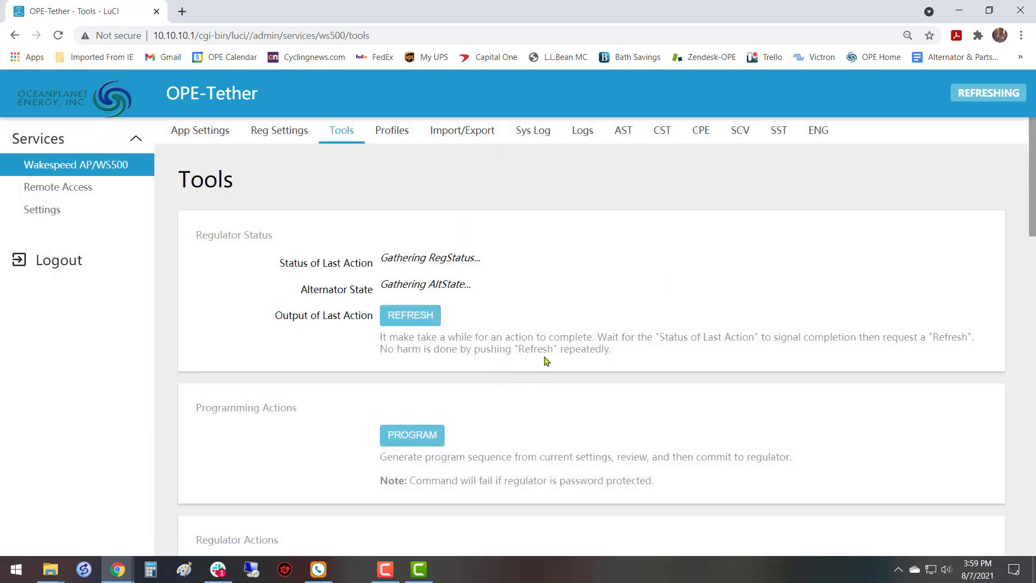
Check the regulator's Status of Last Action and Alternator State following the reboot.
{"action": "scroll", "coordinate": [545, 292], "scroll_direction": "down", "scroll_amount": 6}
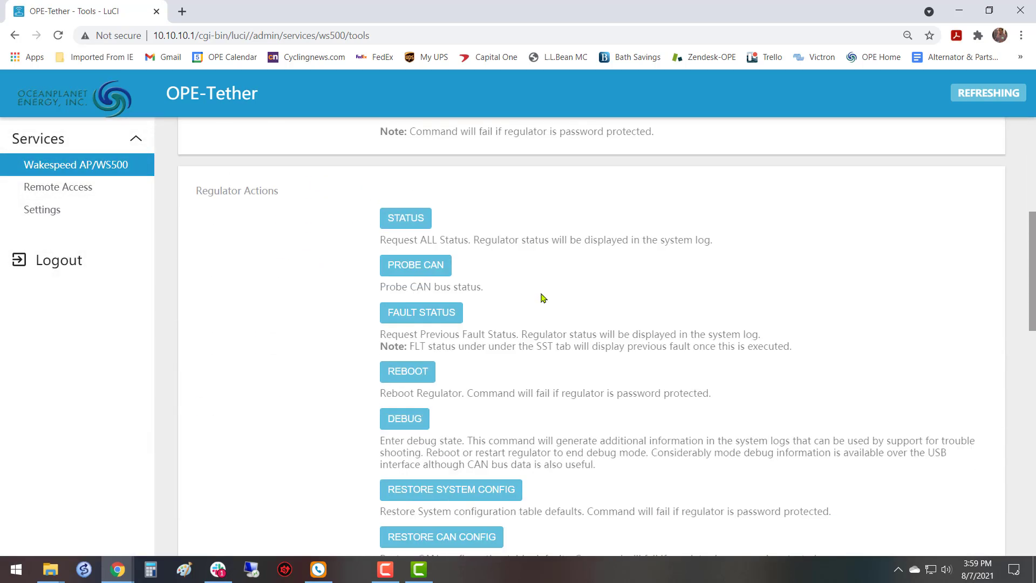
{"action": "scroll", "coordinate": [542, 291], "scroll_direction": "down", "scroll_amount": 1}
{"action": "scroll", "coordinate": [543, 292], "scroll_direction": "up", "scroll_amount": 1}
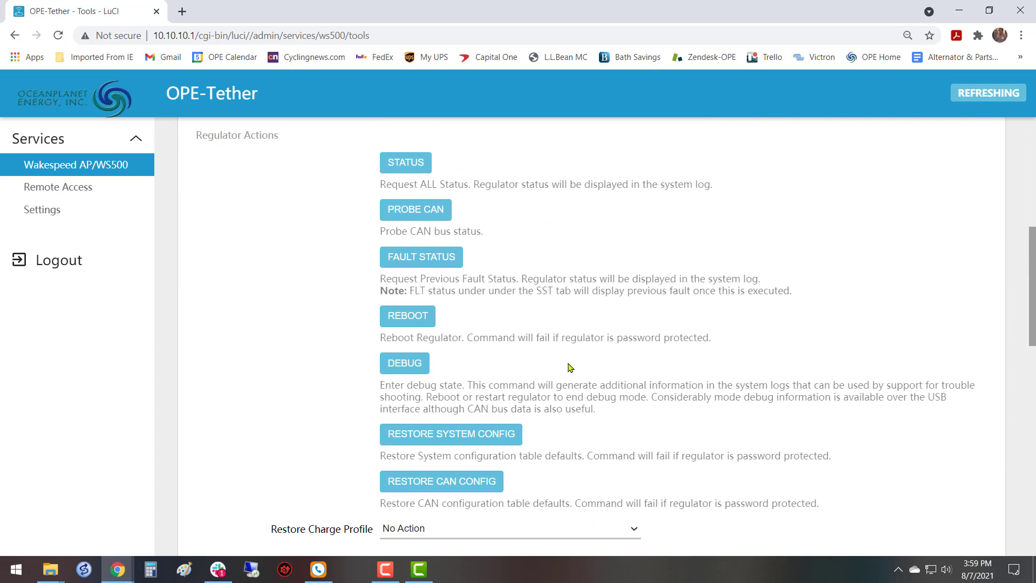
{"action": "scroll", "coordinate": [571, 357], "scroll_direction": "up", "scroll_amount": 5}
{"action": "scroll", "coordinate": [571, 357], "scroll_direction": "up", "scroll_amount": 1}
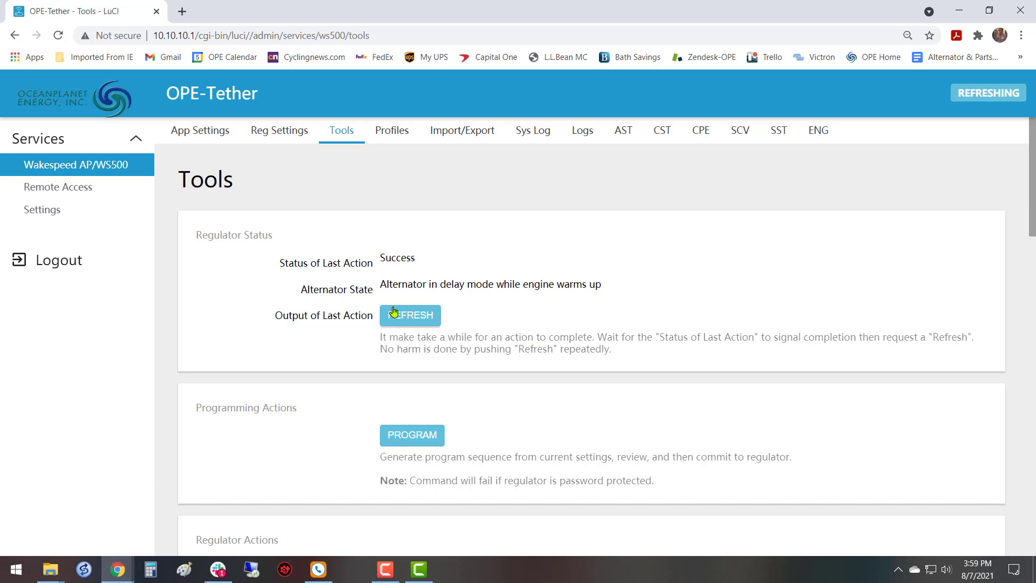
{"action": "left_click_drag", "start_coordinate": [380, 284], "coordinate": [620, 300]}
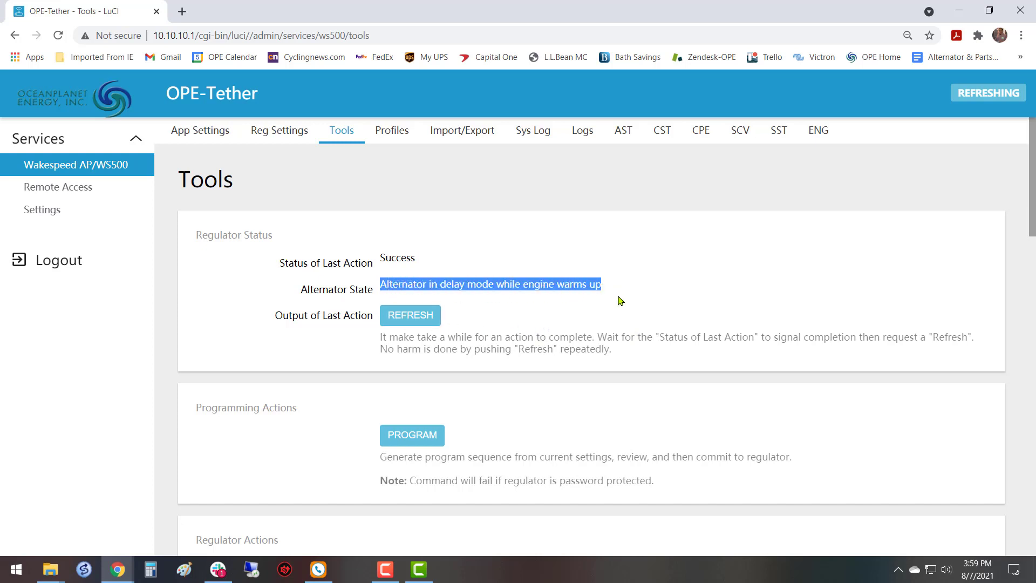
{"action": "left_click", "coordinate": [608, 300]}
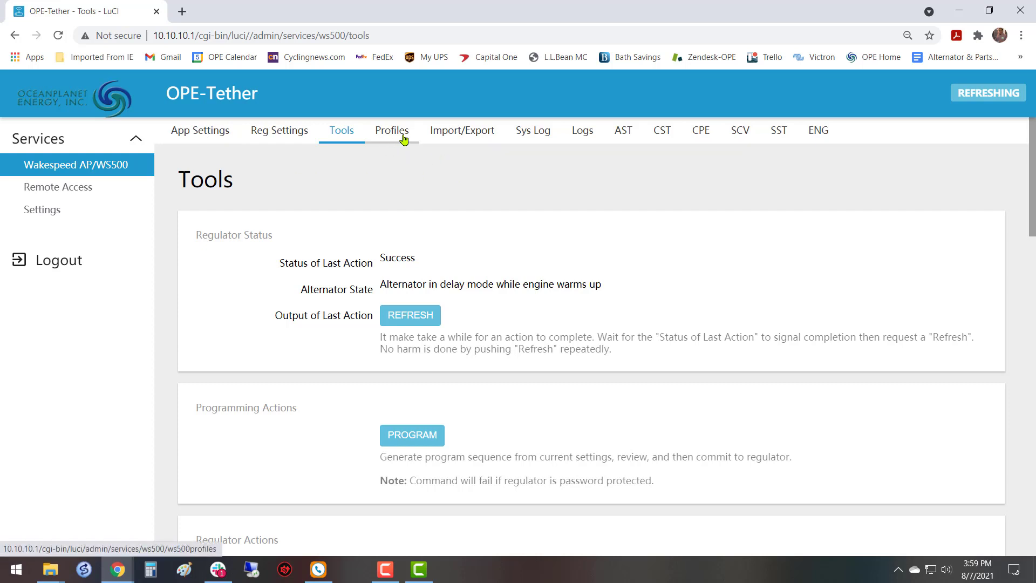
Open the Alternator Status page and check the computer's active network connections.
{"action": "left_click", "coordinate": [621, 135]}
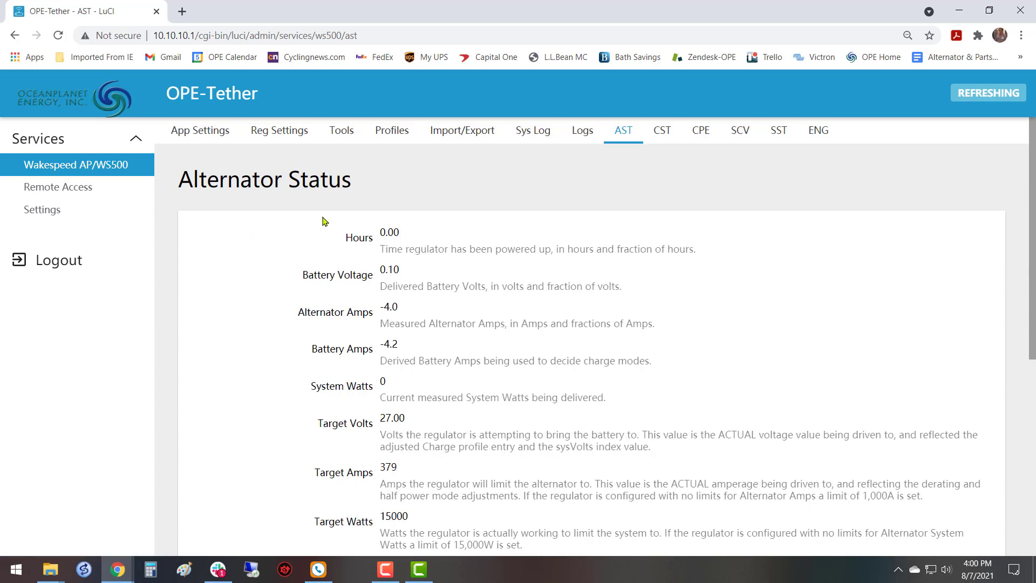
{"action": "left_click", "coordinate": [931, 569]}
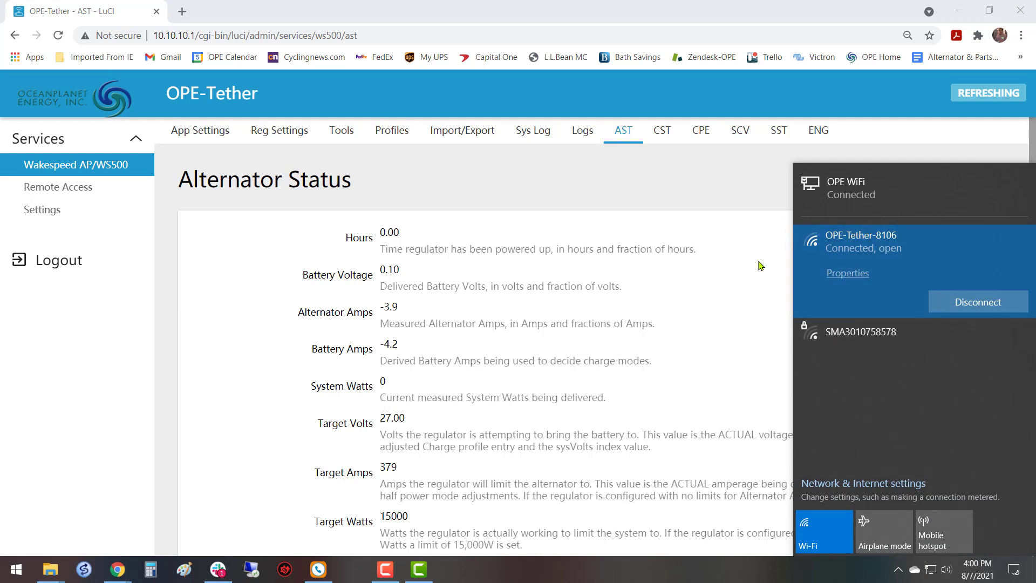
{"action": "left_click", "coordinate": [419, 301]}
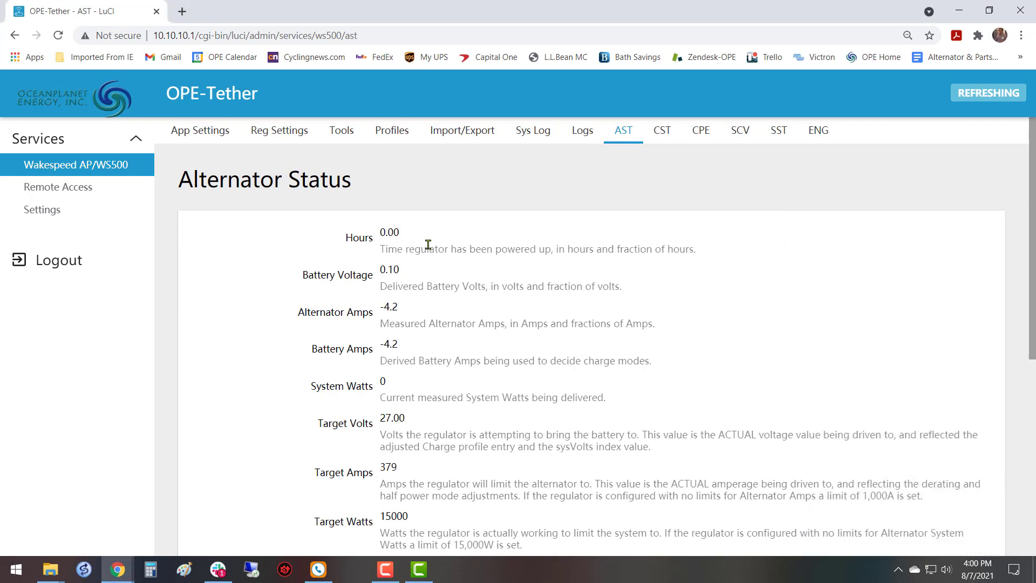
Examine the alternator status readings, including battery voltage, amps, target values, alternator state, temperatures, RPMs and field output.
{"action": "scroll", "coordinate": [418, 244], "scroll_direction": "down", "scroll_amount": 1}
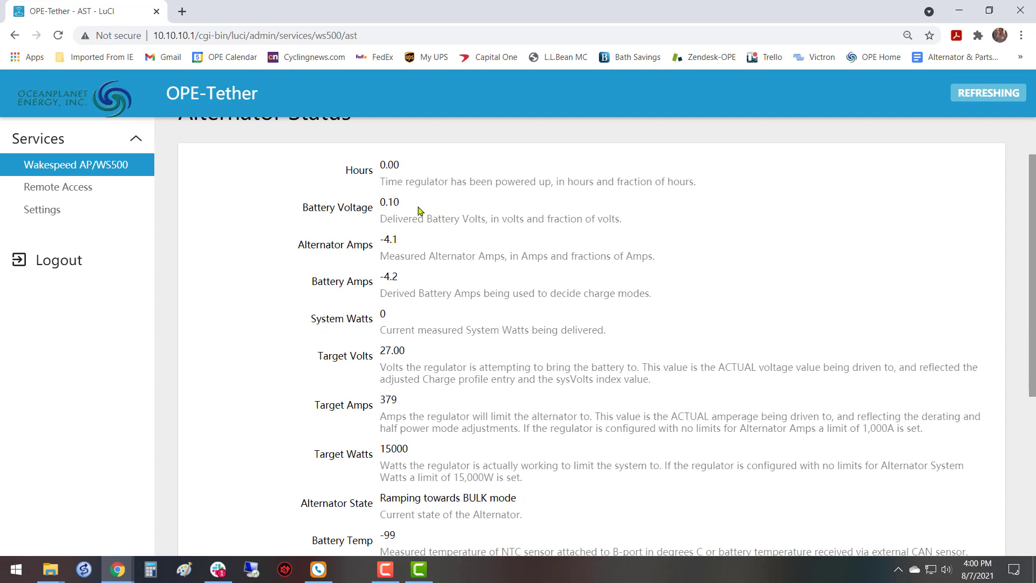
{"action": "scroll", "coordinate": [431, 276], "scroll_direction": "down", "scroll_amount": 3}
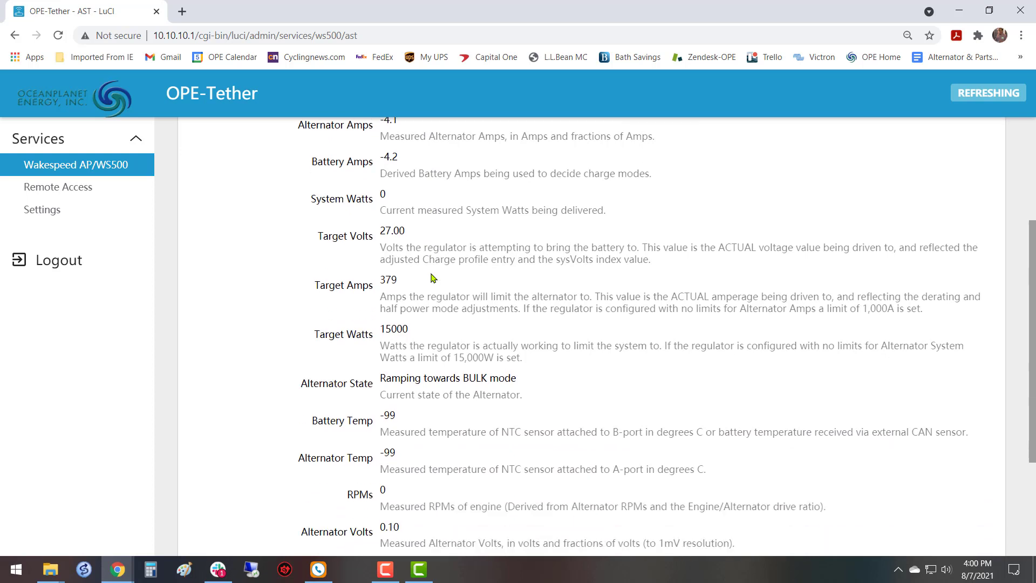
{"action": "scroll", "coordinate": [431, 277], "scroll_direction": "down", "scroll_amount": 1}
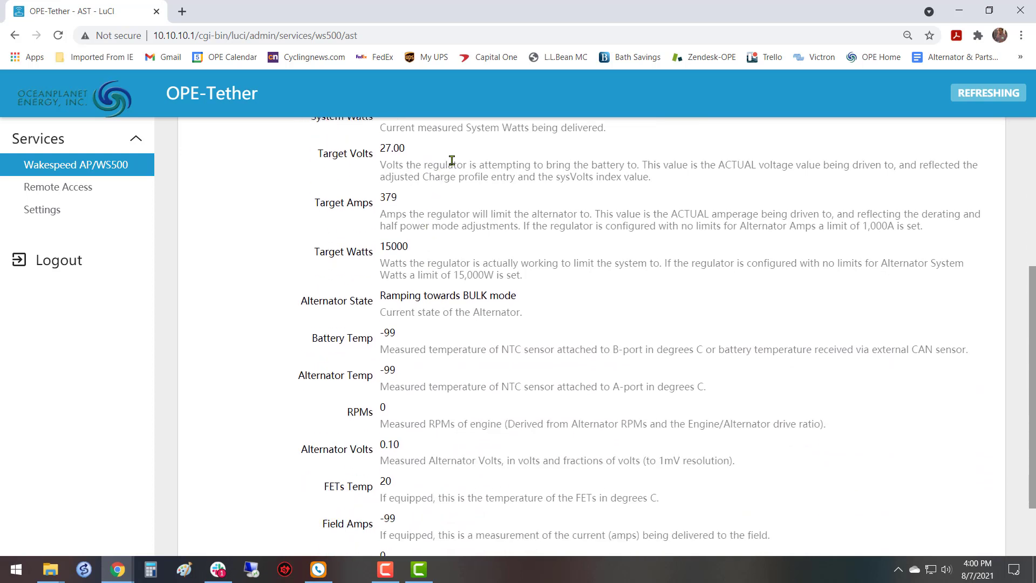
{"action": "scroll", "coordinate": [470, 290], "scroll_direction": "down", "scroll_amount": 2}
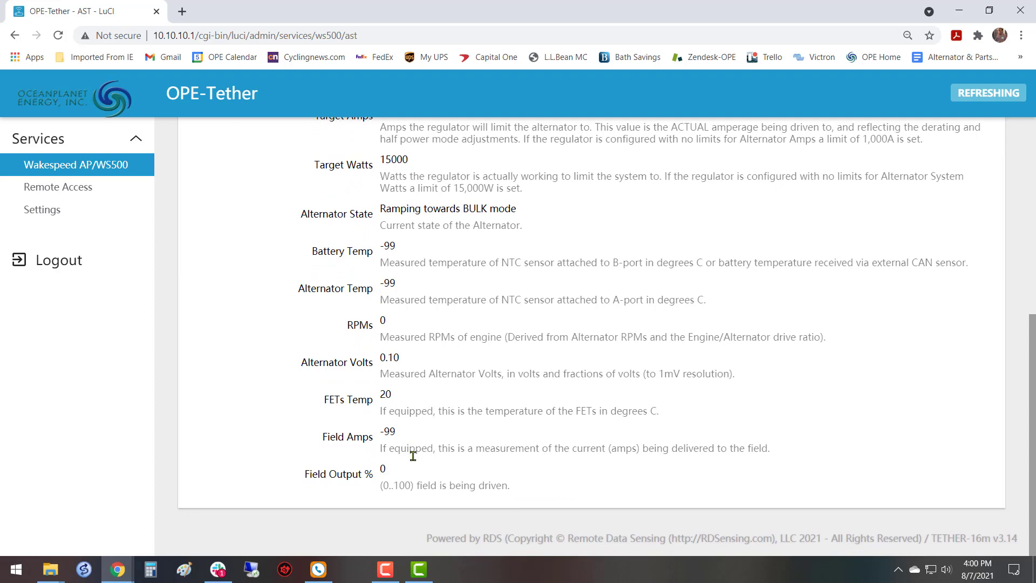
{"action": "scroll", "coordinate": [440, 453], "scroll_direction": "up", "scroll_amount": 5}
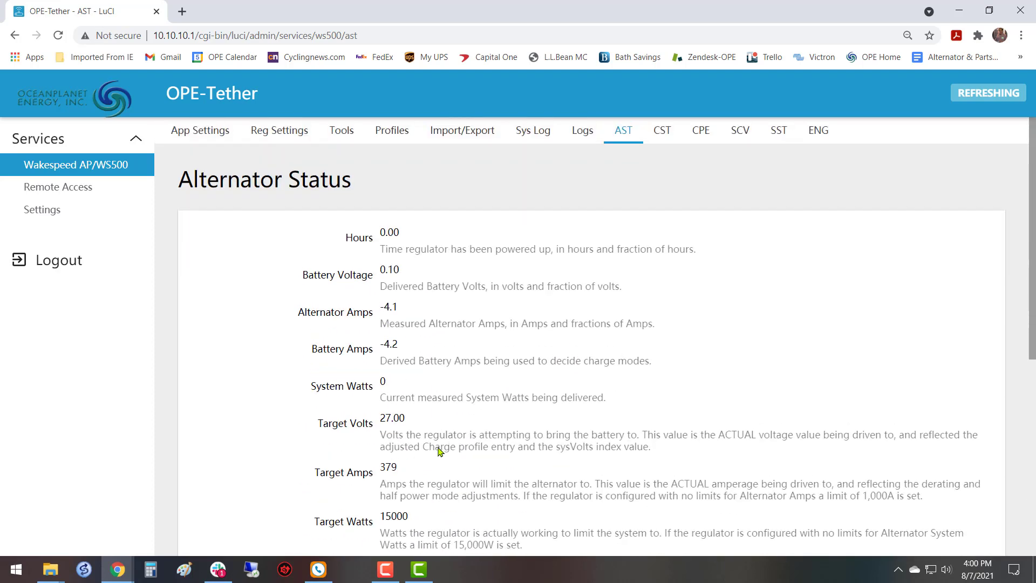
{"action": "scroll", "coordinate": [463, 337], "scroll_direction": "down", "scroll_amount": 6}
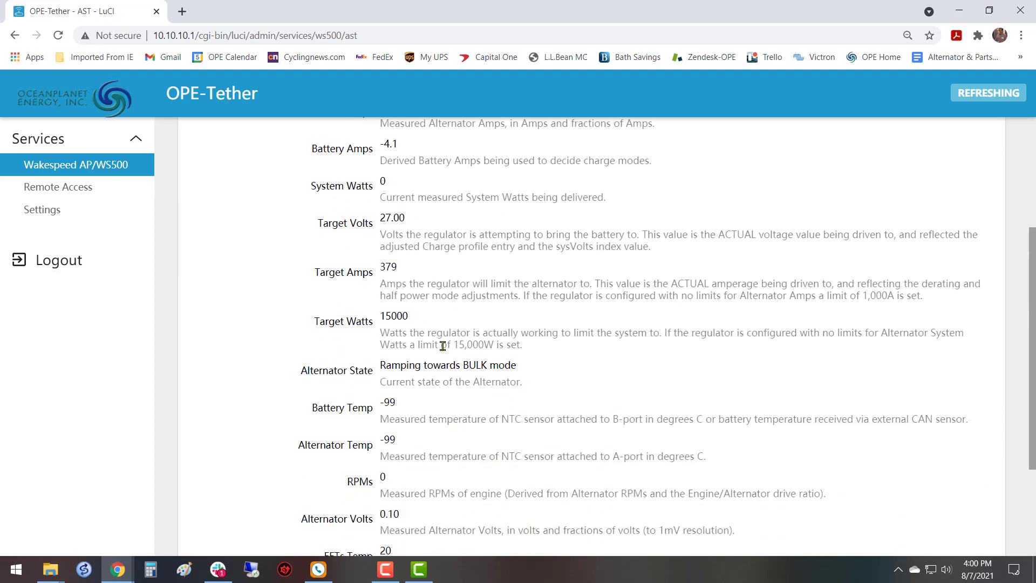
{"action": "scroll", "coordinate": [443, 351], "scroll_direction": "up", "scroll_amount": 6}
{"action": "scroll", "coordinate": [432, 362], "scroll_direction": "down", "scroll_amount": 7}
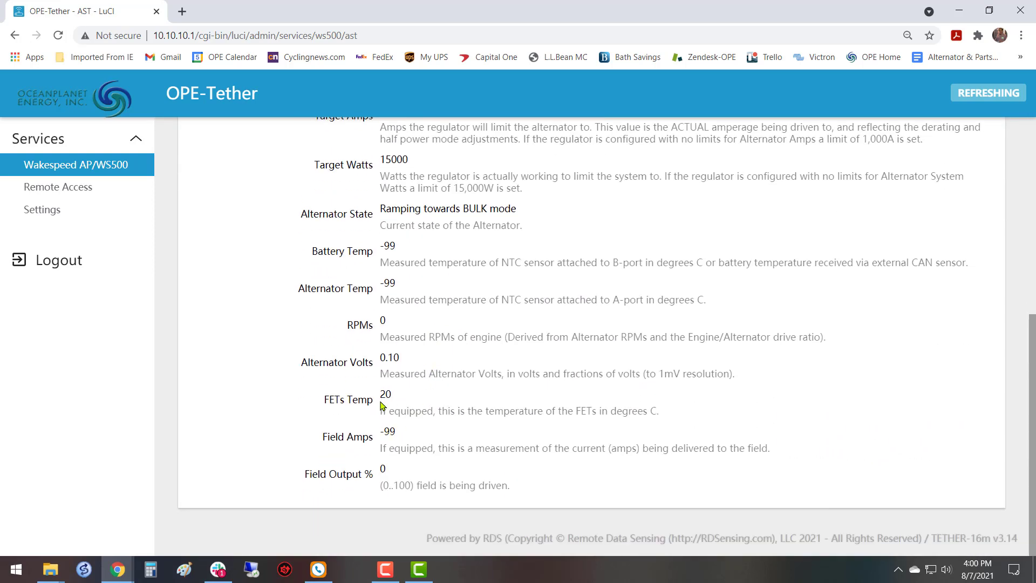
{"action": "scroll", "coordinate": [374, 394], "scroll_direction": "up", "scroll_amount": 7}
{"action": "scroll", "coordinate": [426, 338], "scroll_direction": "down", "scroll_amount": 4}
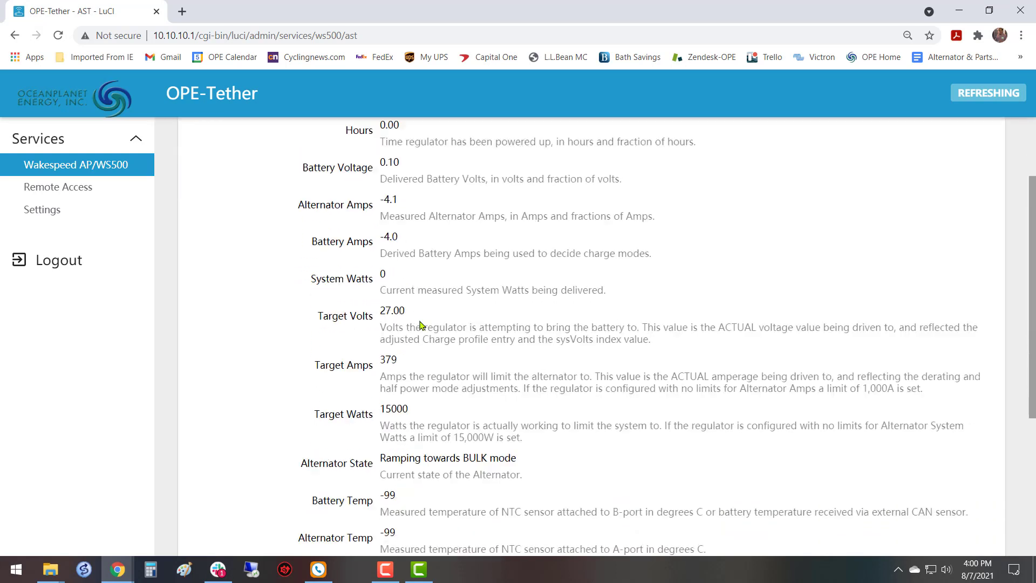
{"action": "scroll", "coordinate": [427, 338], "scroll_direction": "down", "scroll_amount": 2}
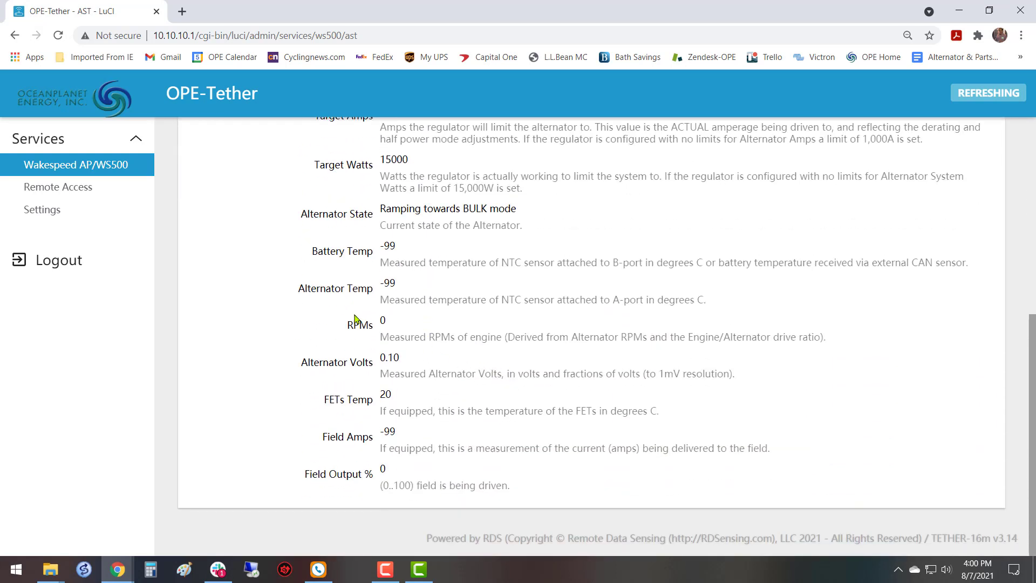
{"action": "scroll", "coordinate": [355, 319], "scroll_direction": "up", "scroll_amount": 7}
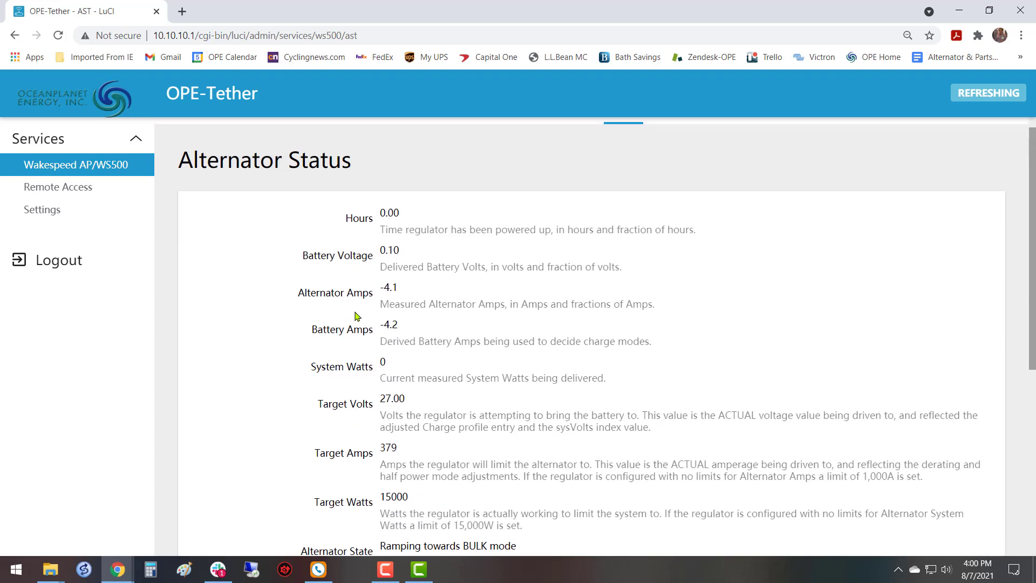
{"action": "scroll", "coordinate": [437, 268], "scroll_direction": "down", "scroll_amount": 3}
{"action": "scroll", "coordinate": [436, 268], "scroll_direction": "down", "scroll_amount": 5}
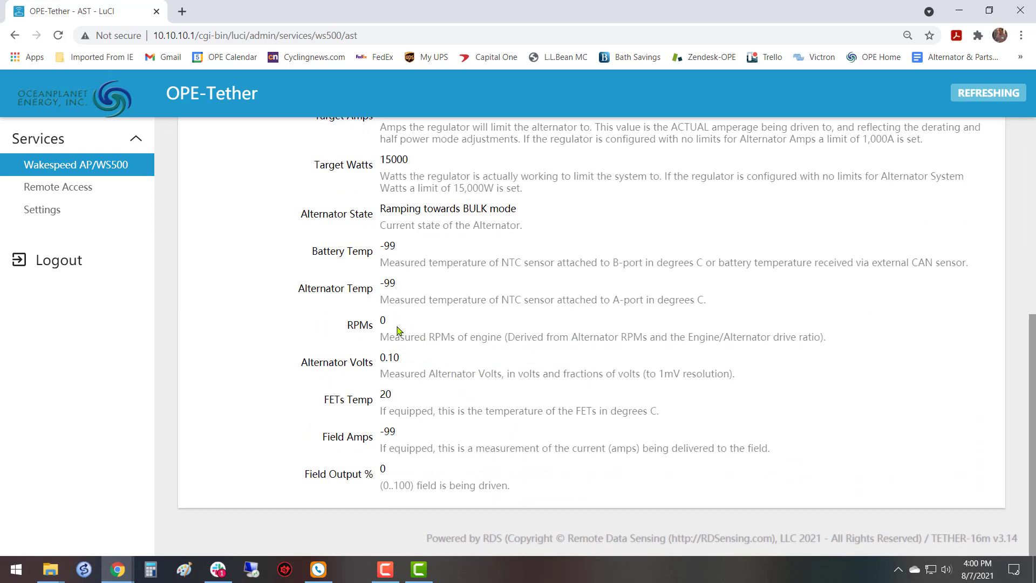
{"action": "left_click_drag", "start_coordinate": [394, 325], "coordinate": [372, 323]}
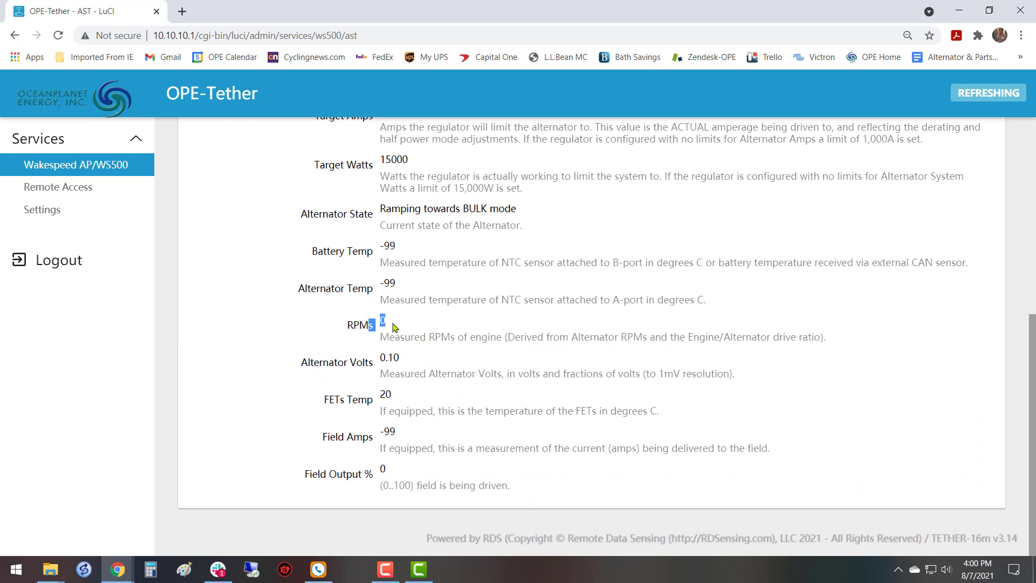
{"action": "left_click", "coordinate": [536, 327]}
{"action": "scroll", "coordinate": [305, 377], "scroll_direction": "up", "scroll_amount": 7}
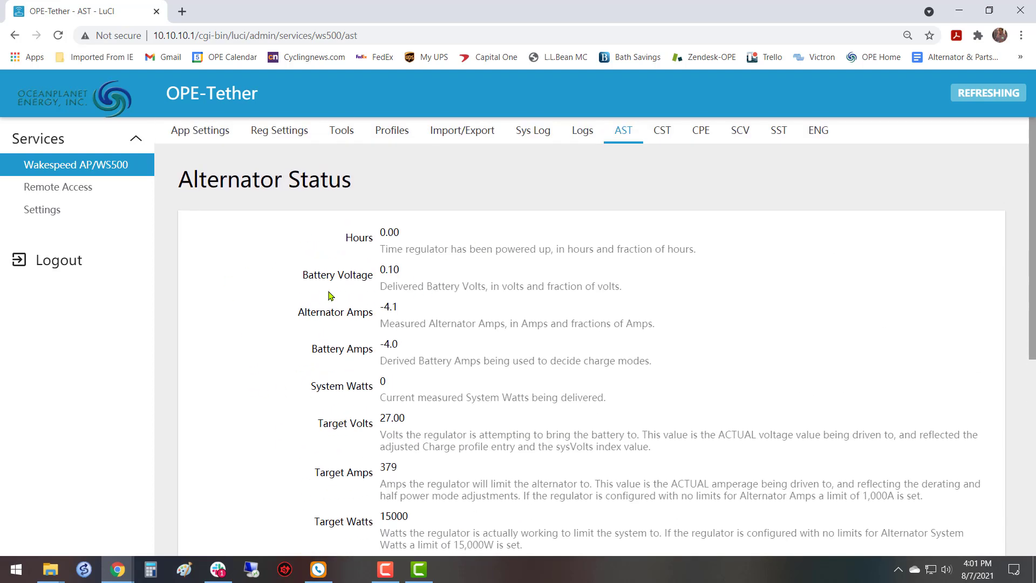
Review the AP/WS500 General Settings, including Configuration Mode, and the Log Settings for logging, rotation and number of logs.
{"action": "left_click", "coordinate": [208, 135]}
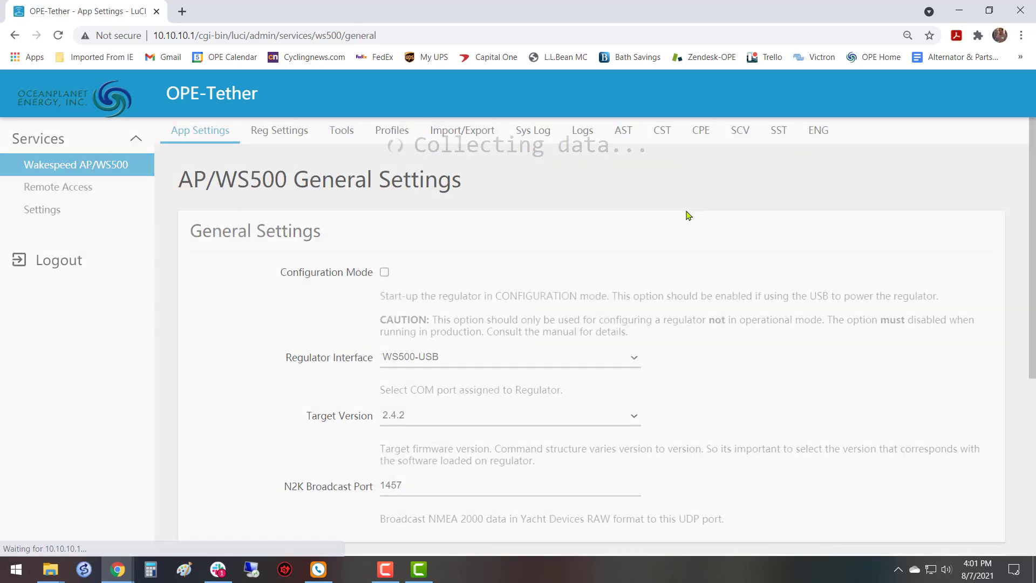
{"action": "scroll", "coordinate": [467, 288], "scroll_direction": "down", "scroll_amount": 5}
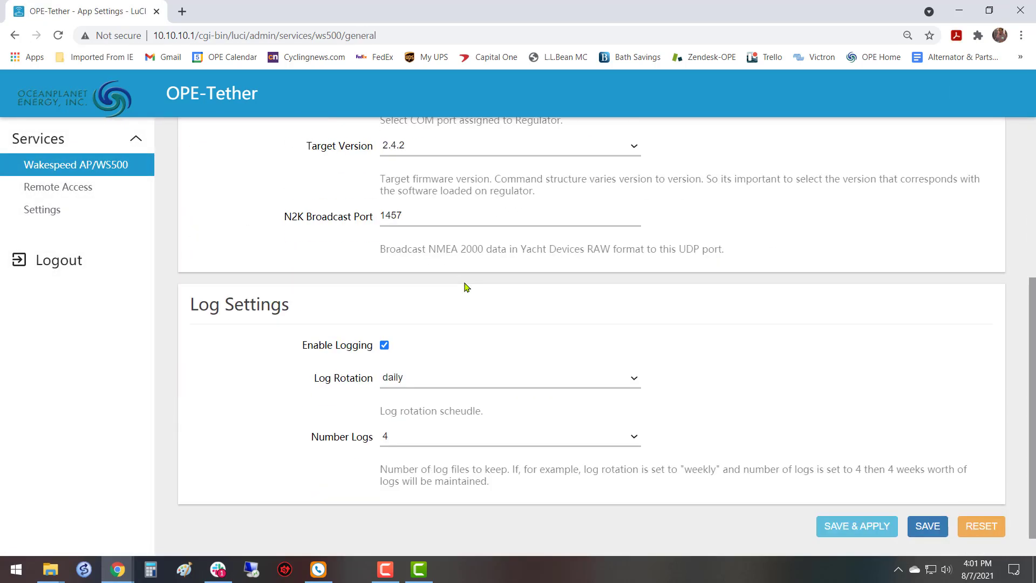
{"action": "scroll", "coordinate": [468, 288], "scroll_direction": "up", "scroll_amount": 5}
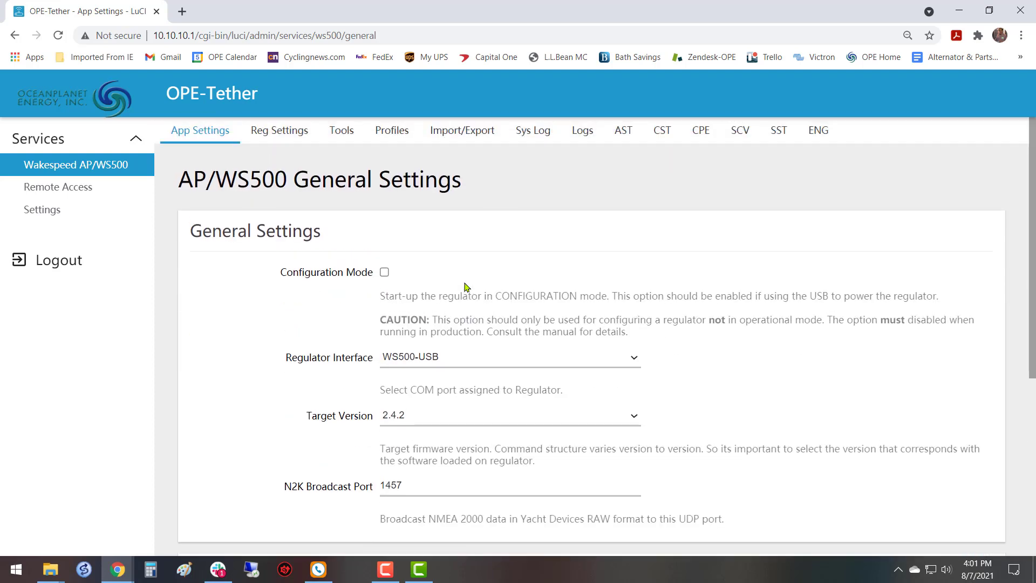
{"action": "scroll", "coordinate": [468, 288], "scroll_direction": "down", "scroll_amount": 5}
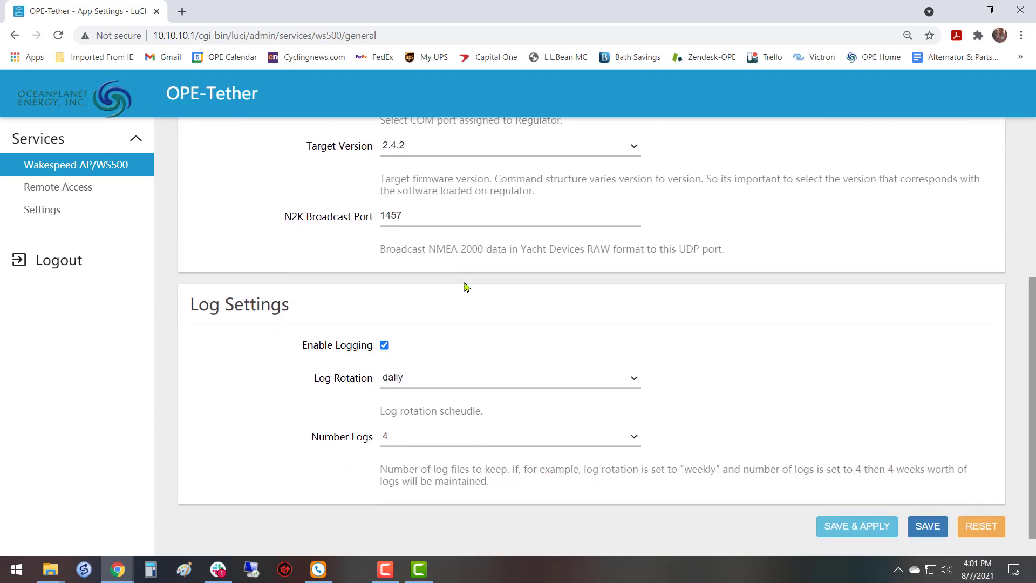
{"action": "scroll", "coordinate": [468, 288], "scroll_direction": "up", "scroll_amount": 2}
{"action": "scroll", "coordinate": [468, 288], "scroll_direction": "up", "scroll_amount": 2}
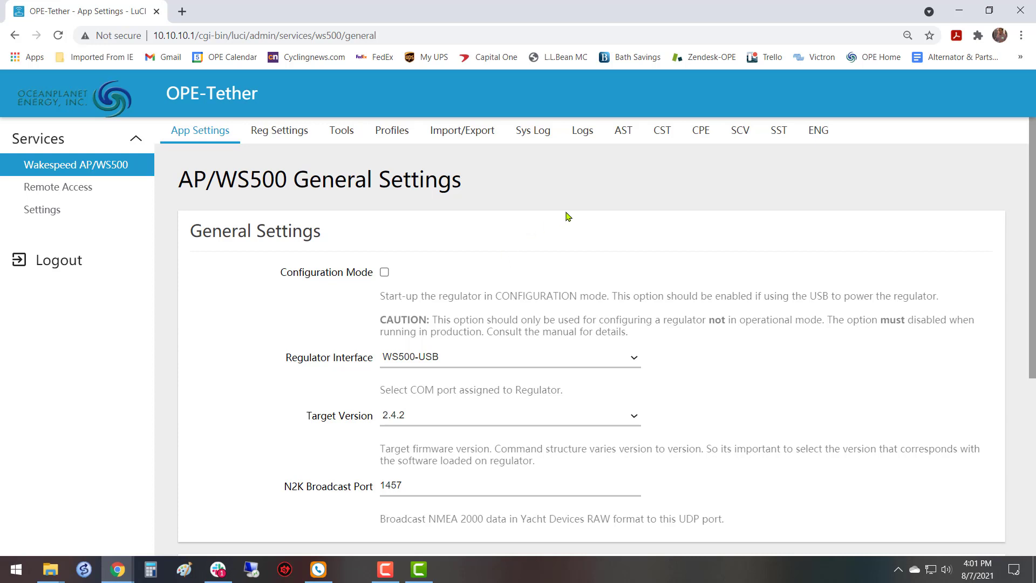